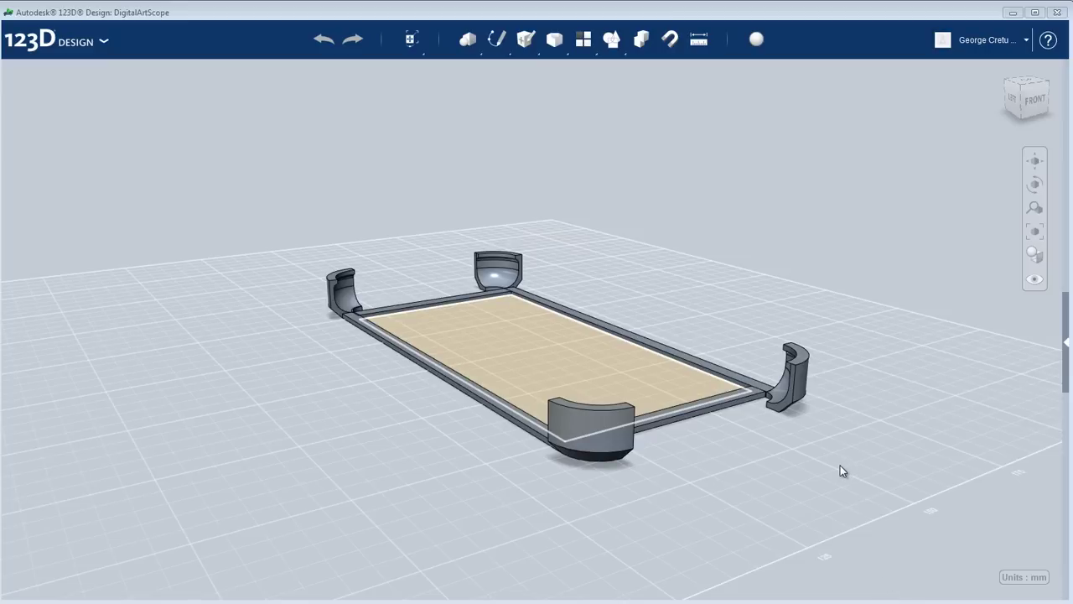
- Examine the rectangular frame model with its four curved corner pieces from above and from several sides
right_click_drag(857, 465, 746, 544)
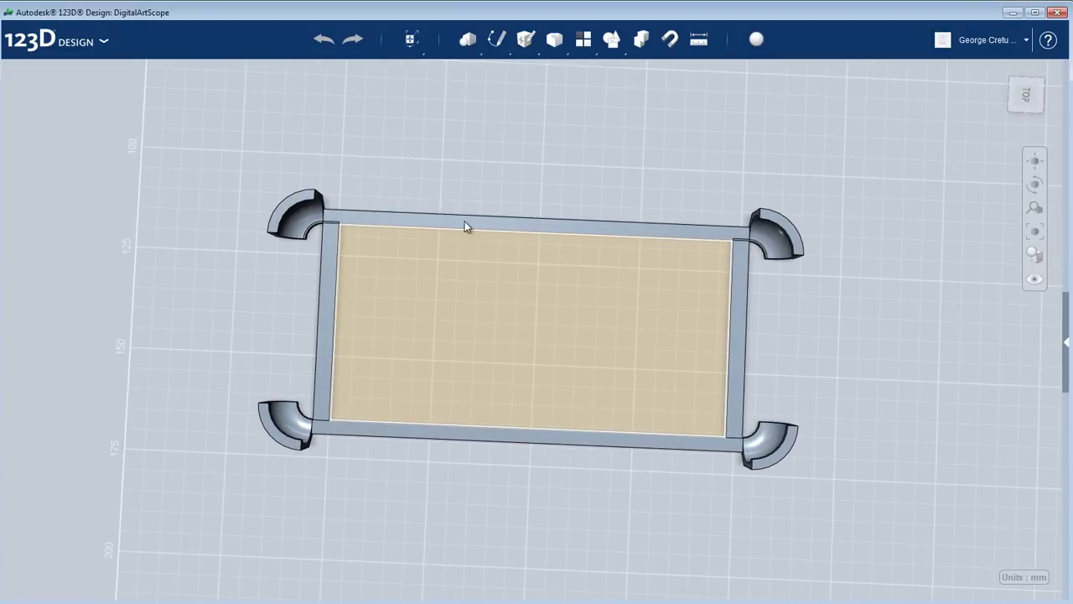
right_click_drag(473, 497, 524, 452)
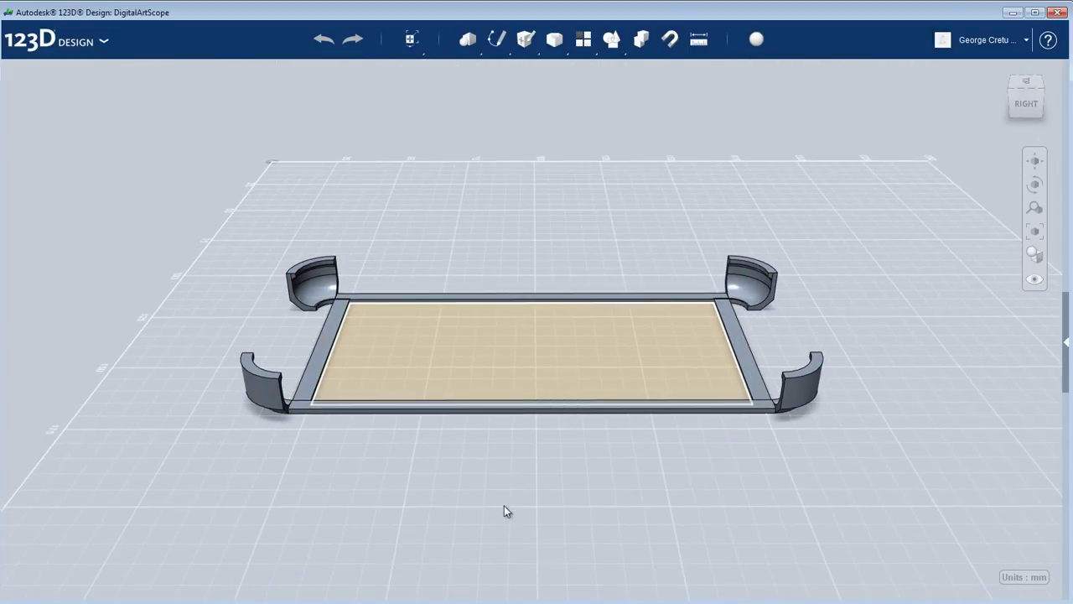
right_click_drag(505, 510, 681, 534)
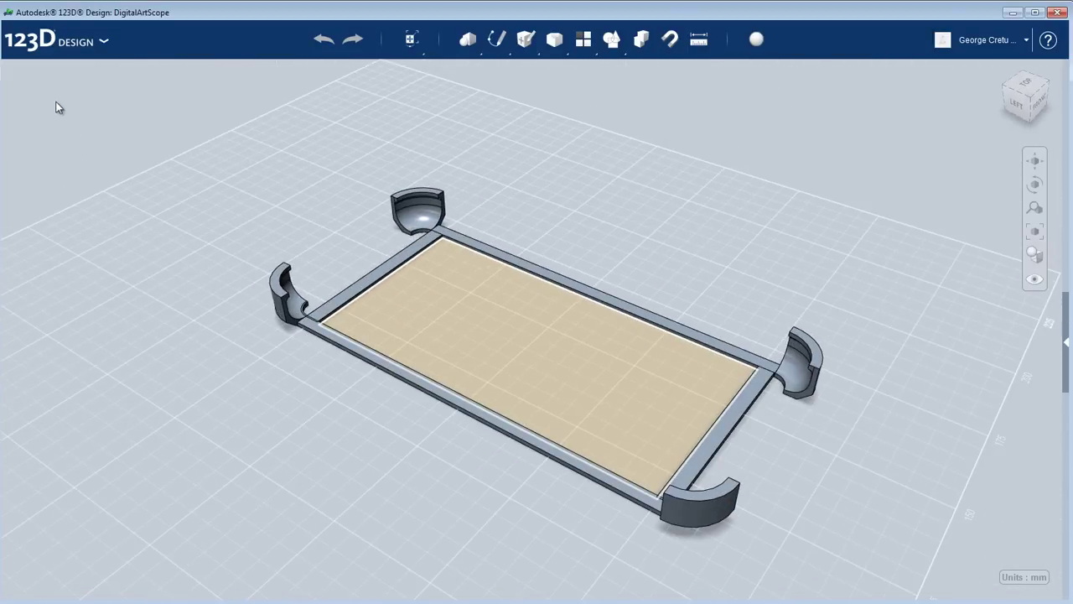
left_click(91, 46)
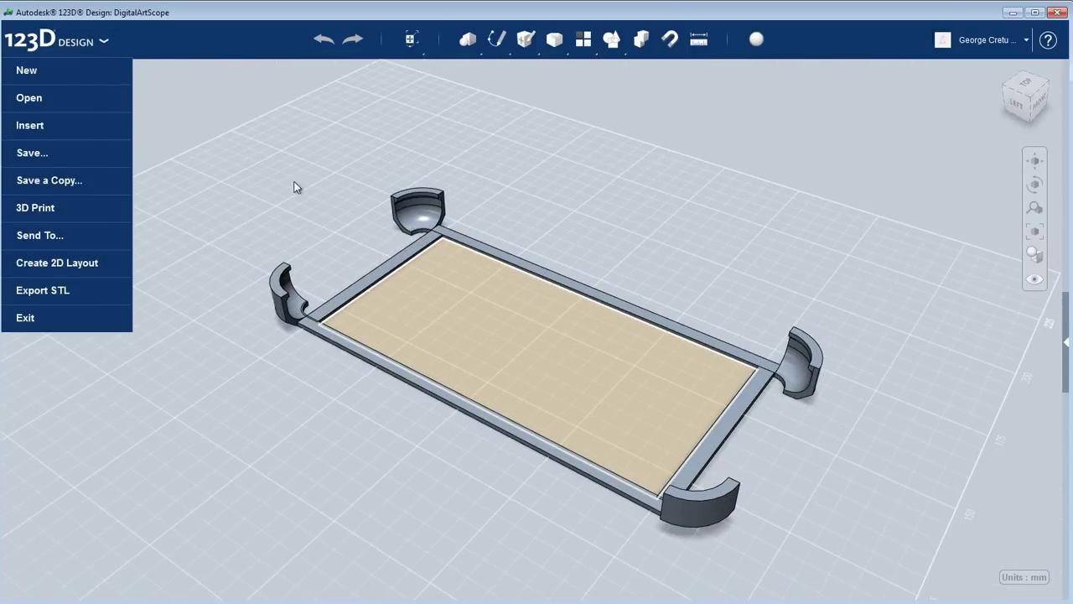
right_click_drag(295, 201, 787, 224)
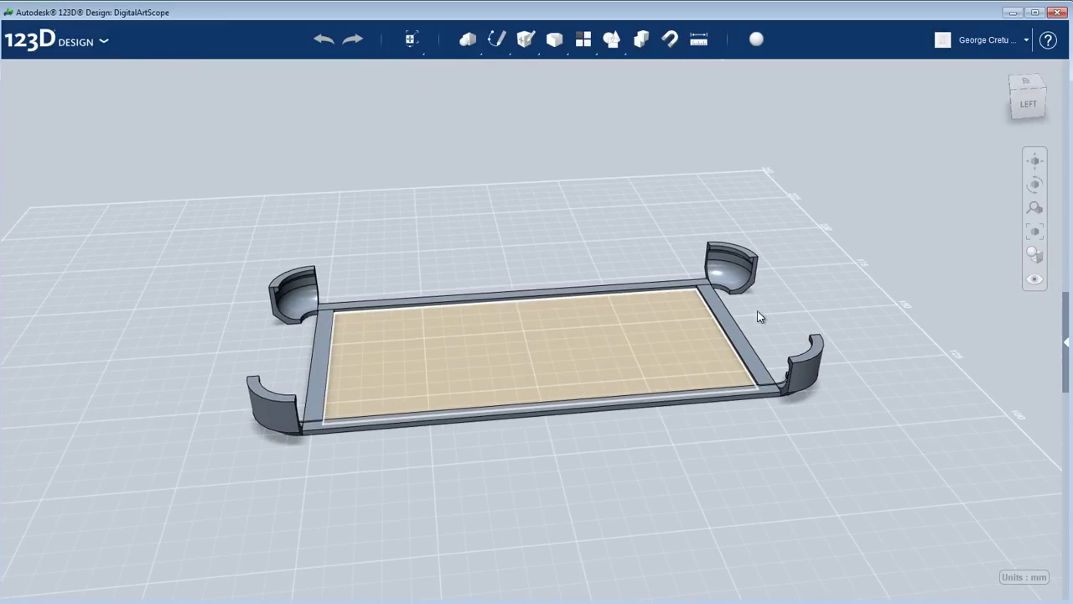
right_click_drag(619, 482, 511, 491)
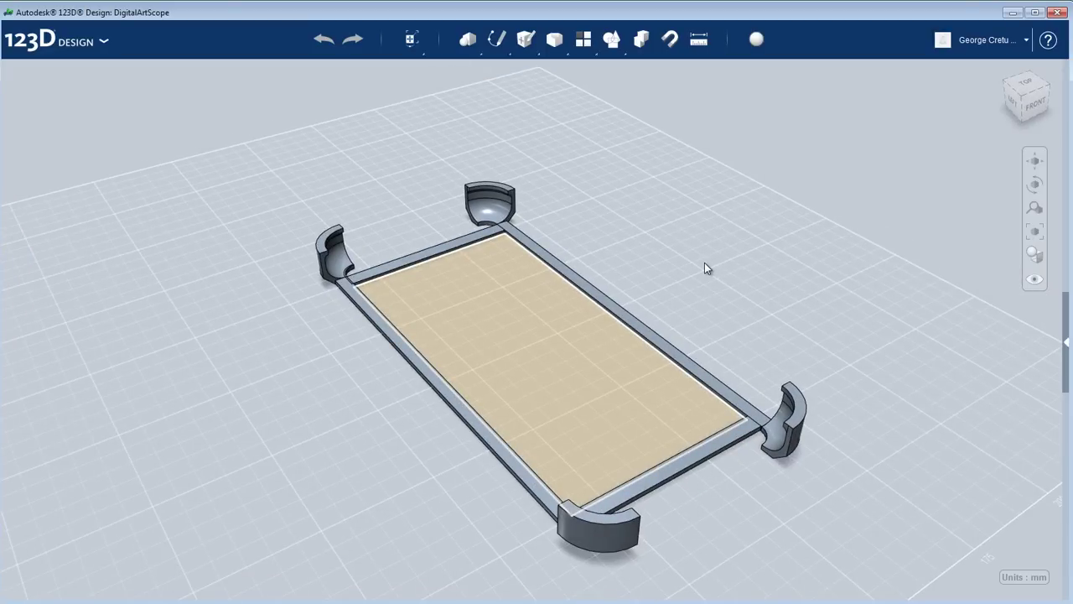
right_click_drag(705, 263, 655, 270)
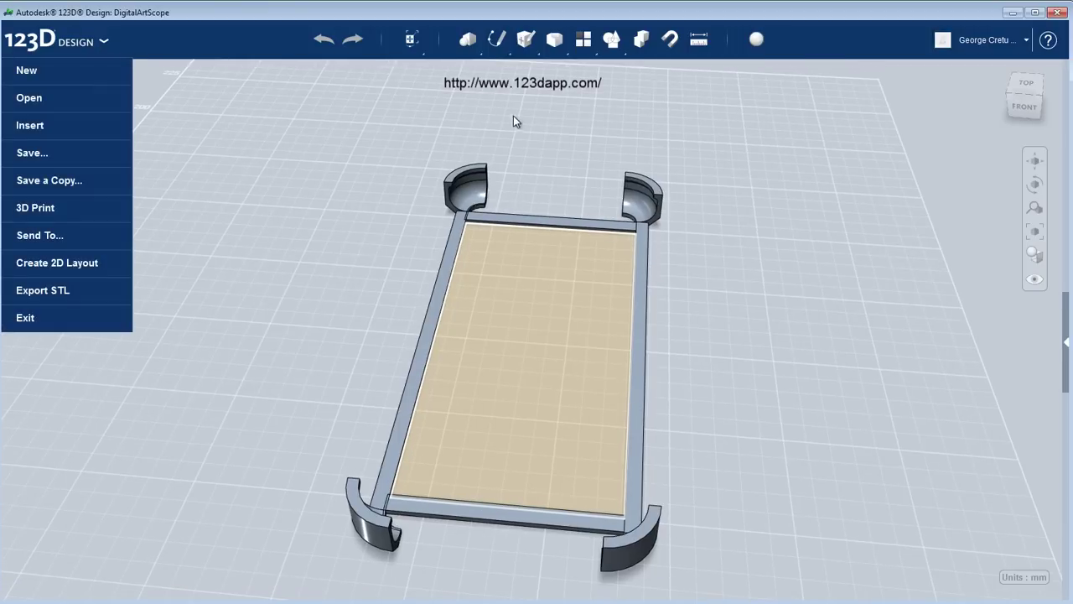
right_click_drag(521, 118, 894, 126)
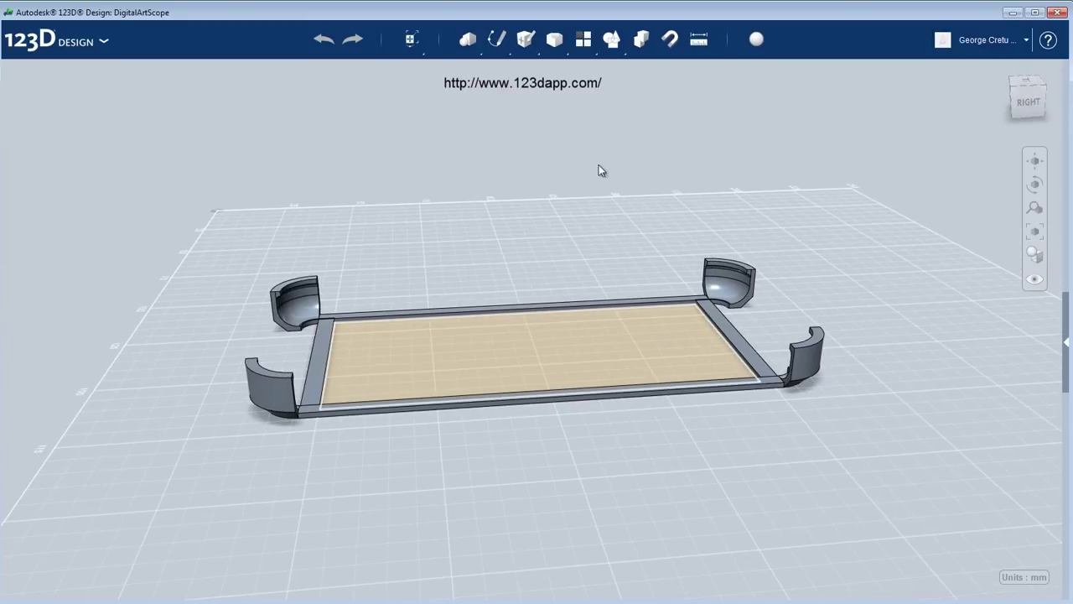
left_click(97, 44)
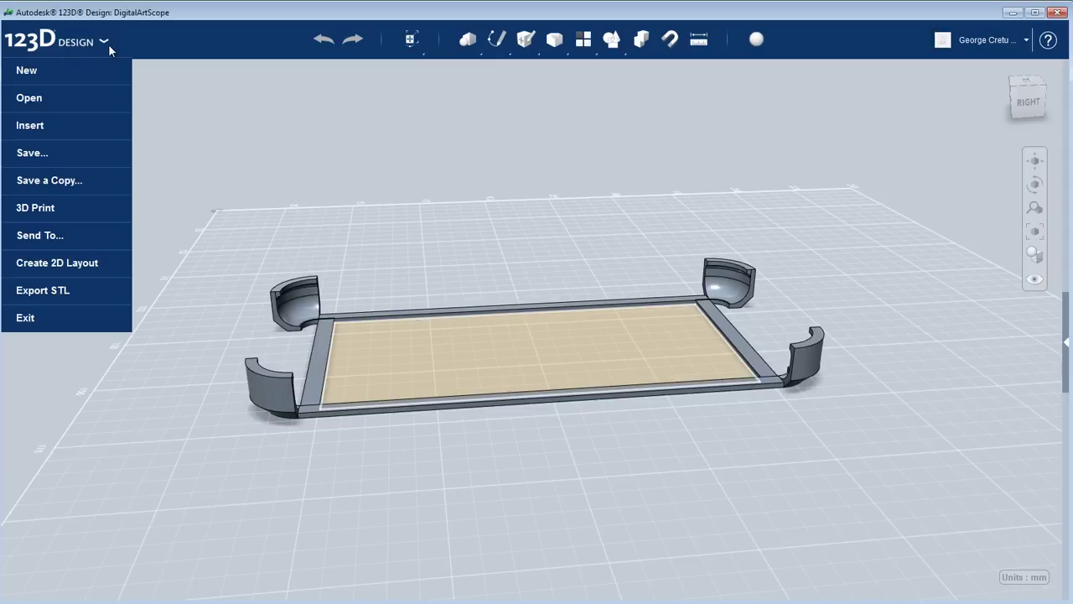
left_click(333, 242)
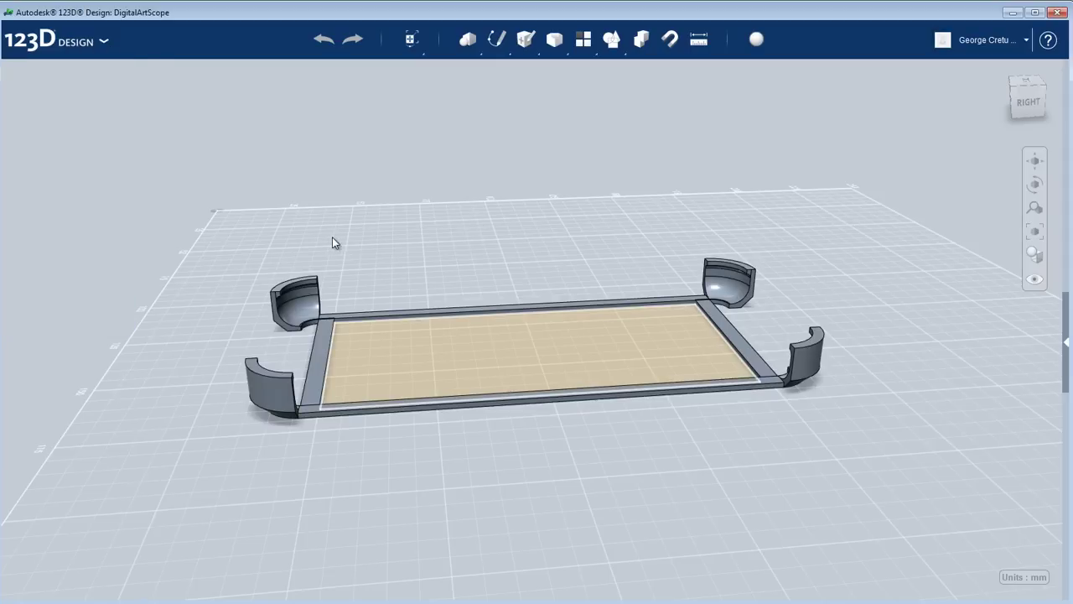
right_click_drag(249, 331, 653, 332)
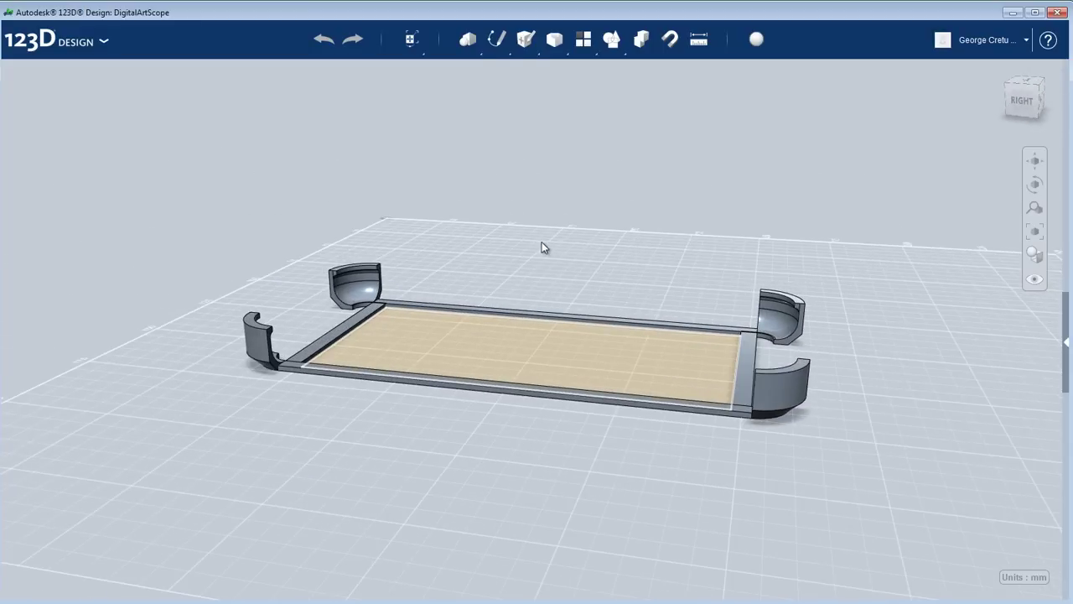
right_click_drag(565, 263, 505, 269)
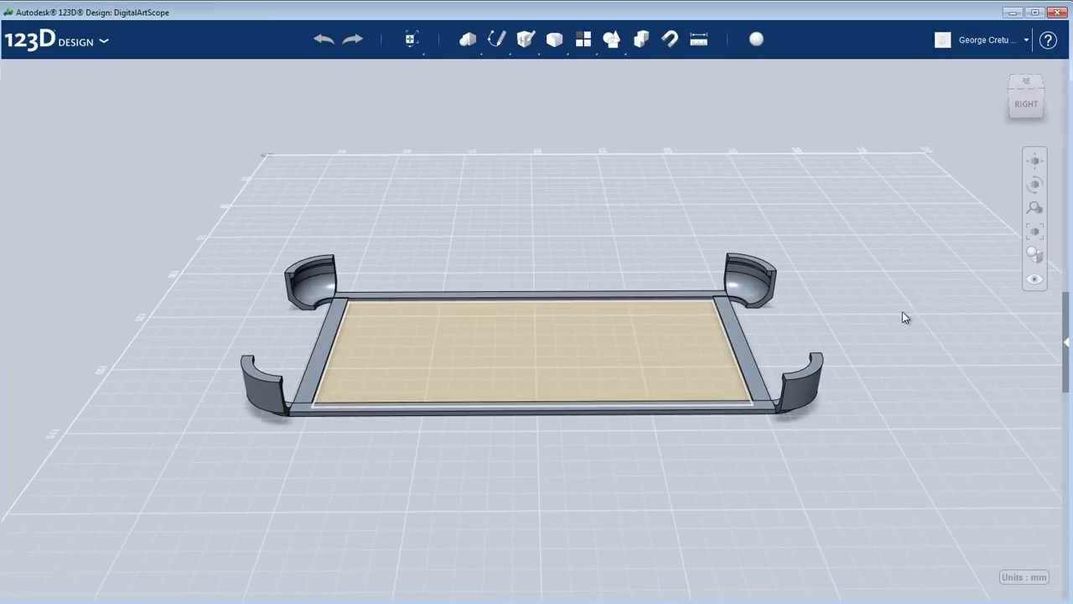
right_click_drag(903, 319, 697, 328)
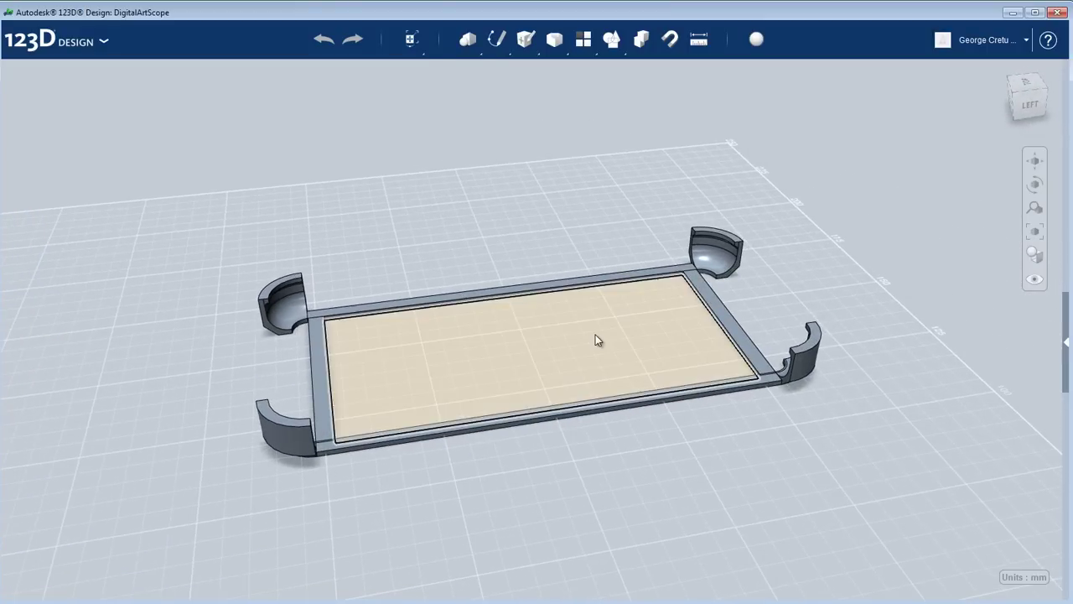
right_click_drag(886, 319, 757, 378)
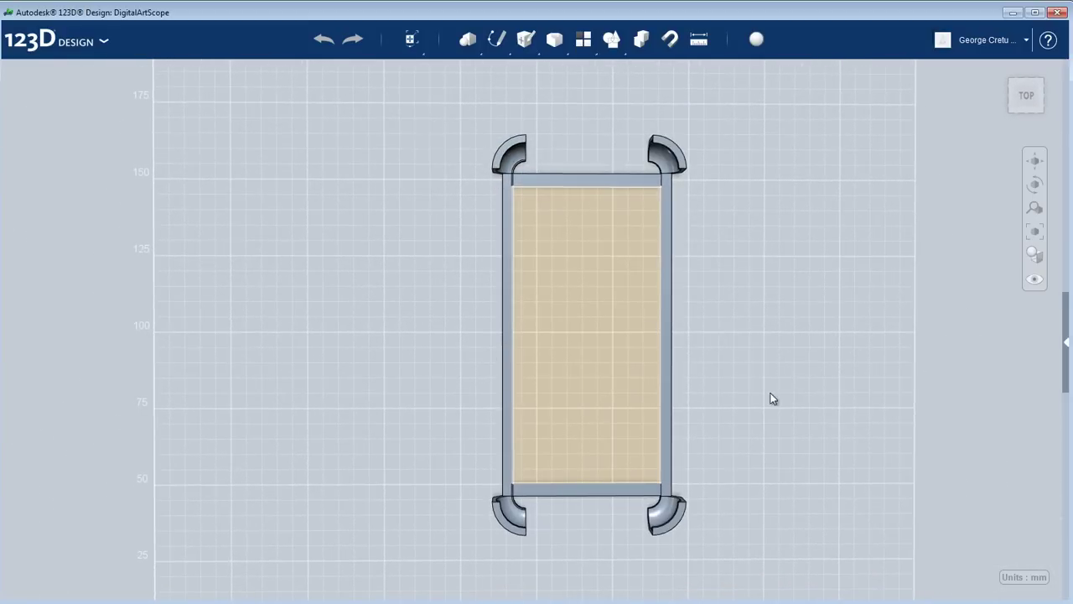
right_click_drag(758, 462, 587, 404)
right_click_drag(942, 314, 696, 516)
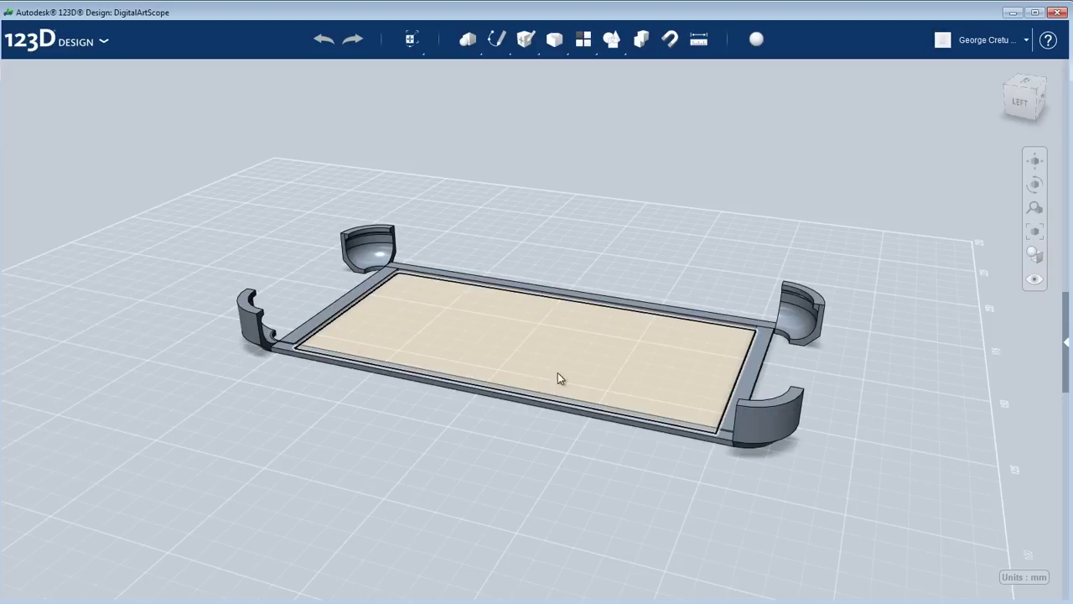
right_click_drag(337, 494, 397, 499)
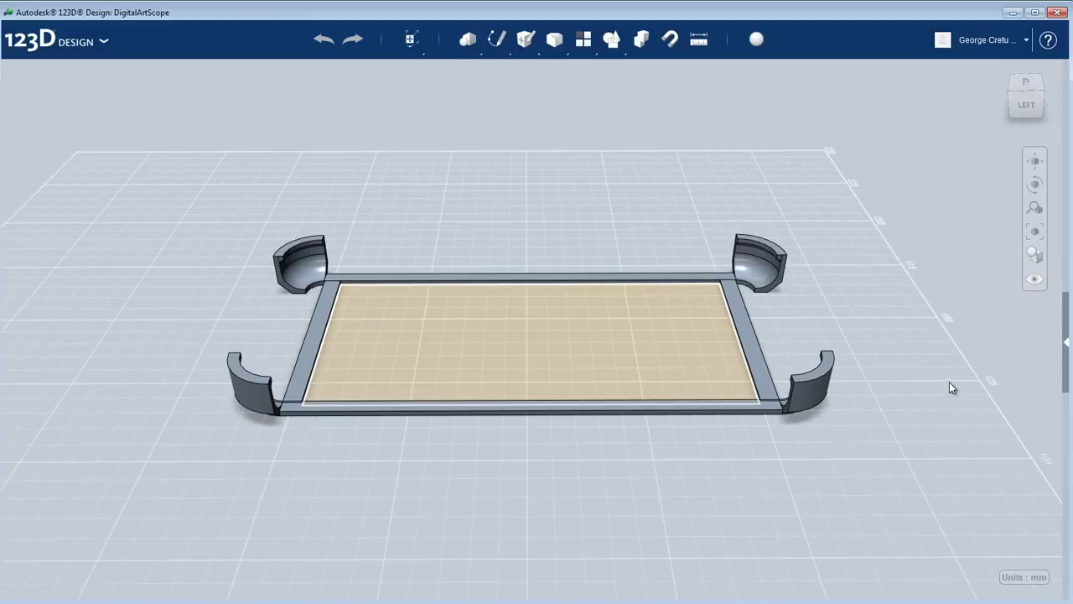
- Hide all solids of the frame model and the rectangular sketch so the work grid is empty
left_click_drag(910, 171, 127, 482)
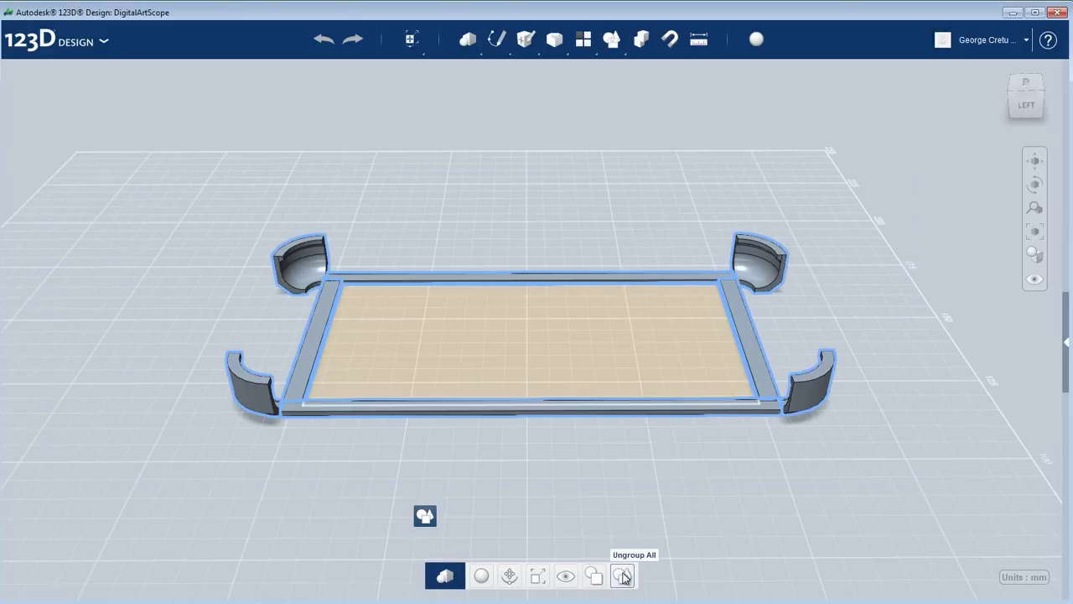
left_click(566, 577)
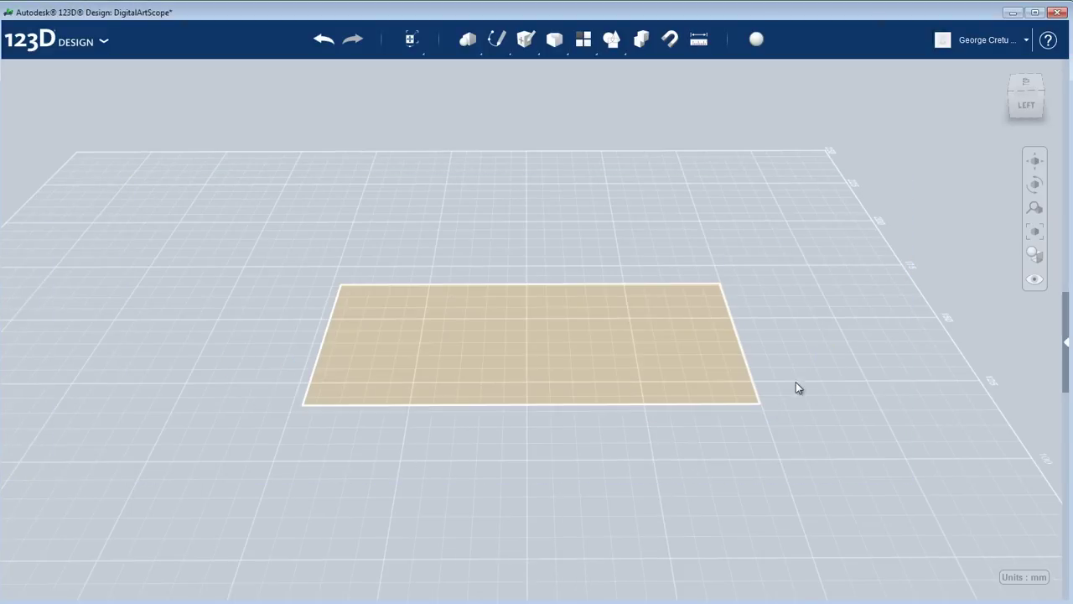
mouse_move(1035, 279)
left_click(990, 333)
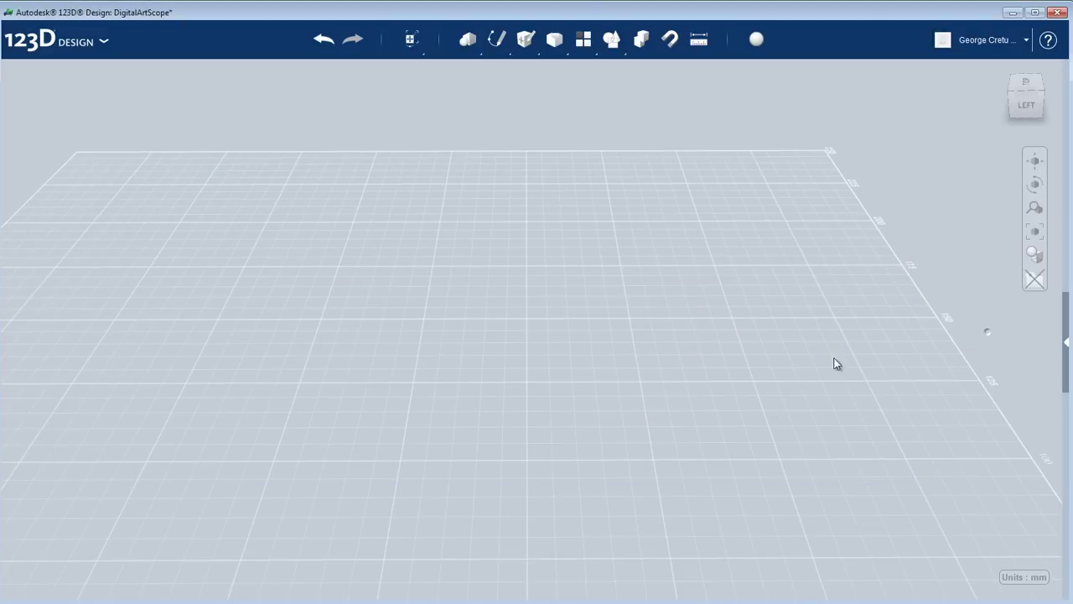
- Examine the empty work grid's origin and scale markings from several angles and look at the available measurement units
right_click_drag(814, 347, 711, 344)
scroll(711, 344, "down", 3)
middle_click_drag(678, 347, 721, 312)
right_click_drag(688, 328, 584, 413)
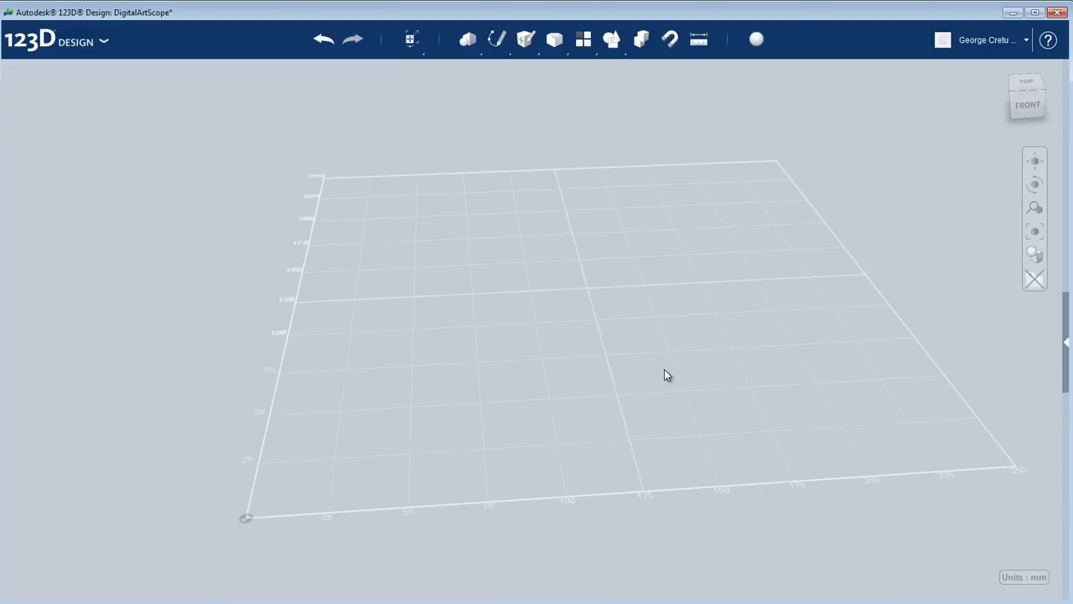
right_click_drag(806, 328, 764, 400)
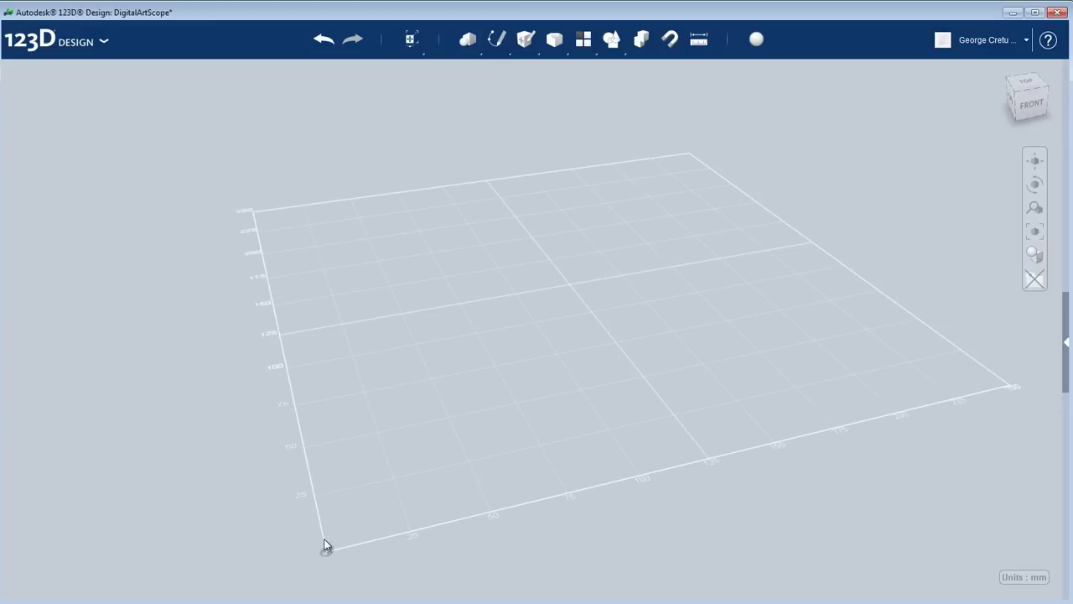
mouse_move(927, 376)
right_mouse_down()
mouse_move(894, 377)
mouse_move(910, 379)
right_mouse_up()
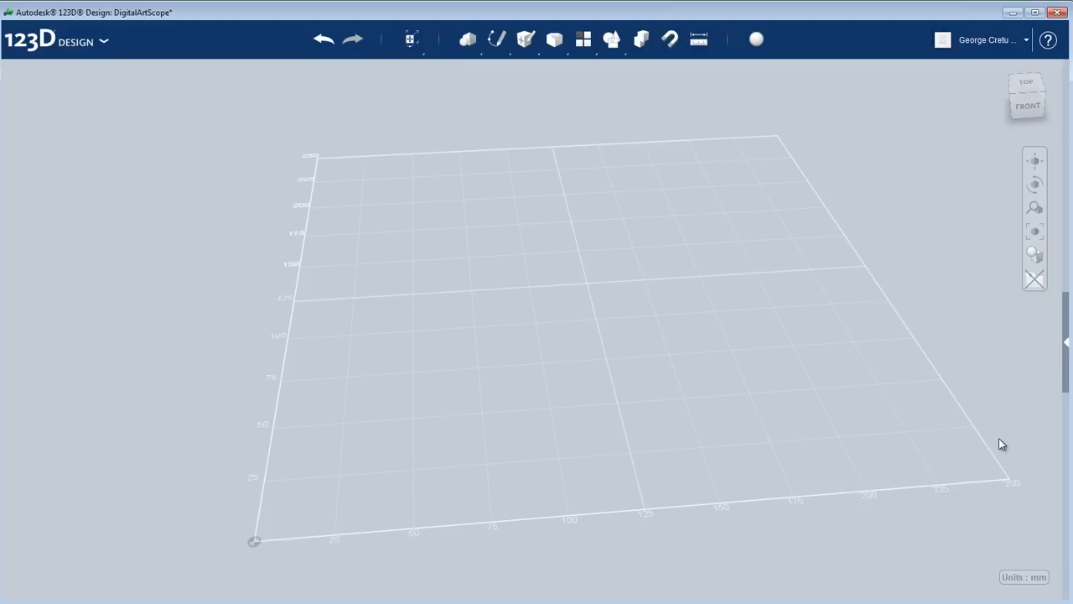
right_click_drag(1008, 490, 1034, 510)
left_click(1040, 579)
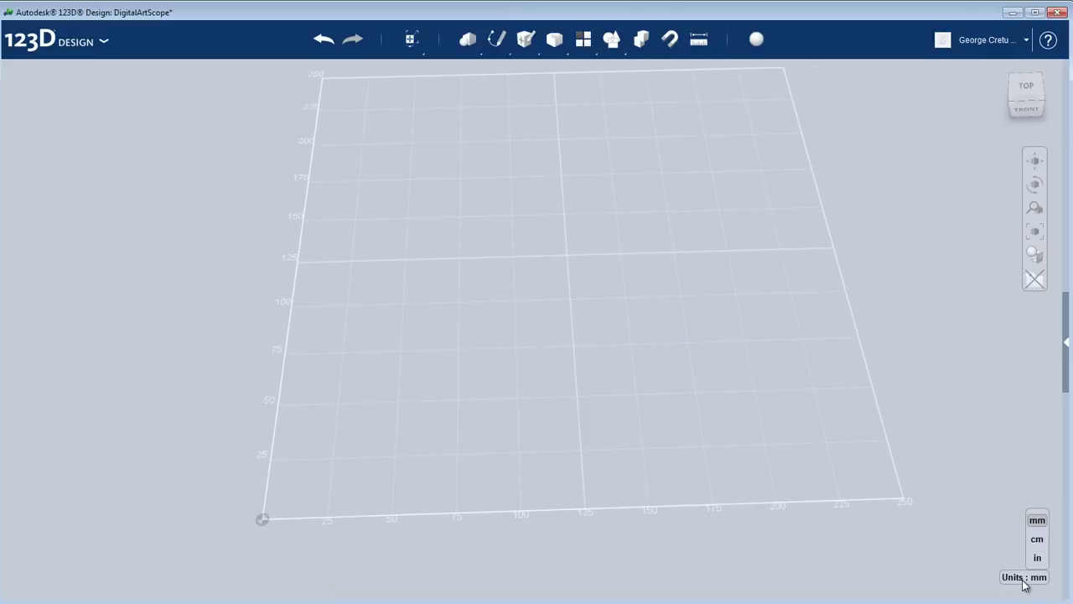
left_click(1025, 579)
left_click(1040, 579)
left_click(1023, 578)
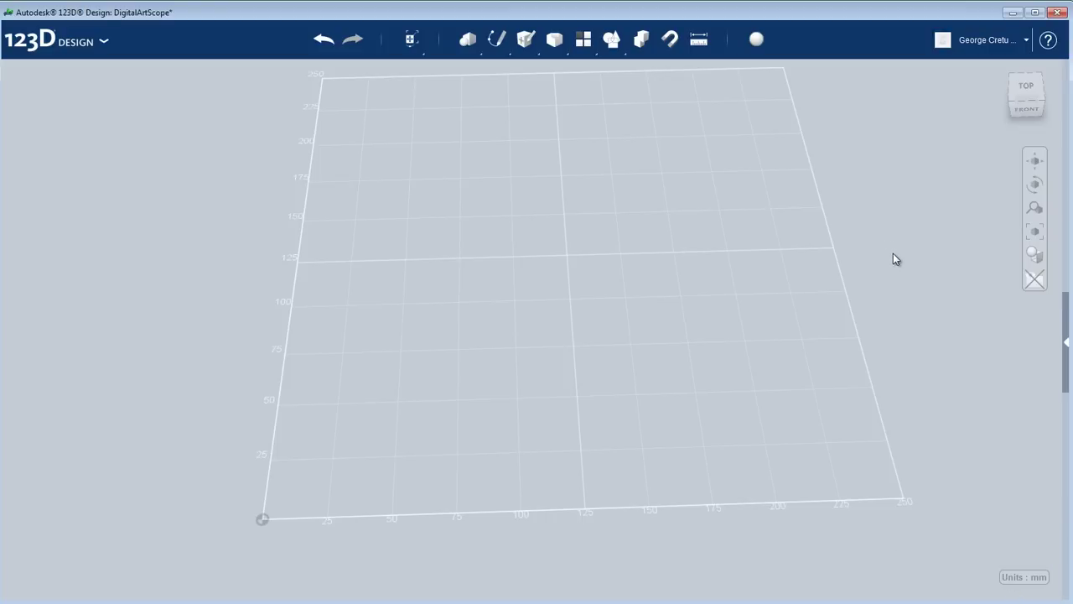
- Inspect the empty grid from different angles, including the straight Right, Front and Left views
right_click_drag(650, 374, 738, 311)
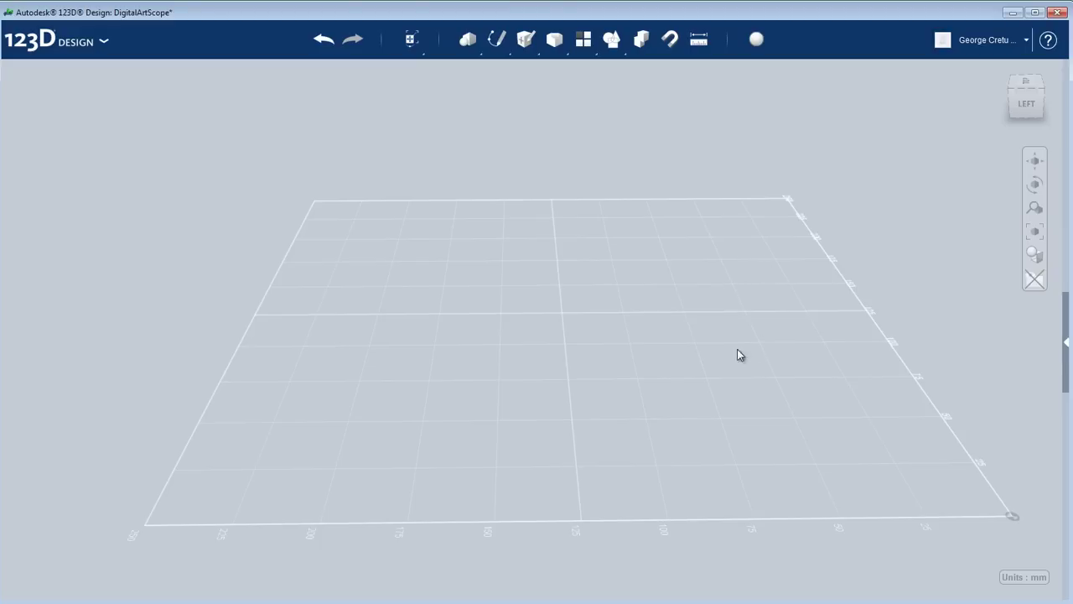
right_click_drag(764, 378, 646, 373)
mouse_move(532, 322)
middle_mouse_down()
mouse_move(642, 345)
mouse_move(669, 276)
mouse_move(489, 300)
mouse_move(546, 381)
mouse_move(590, 326)
mouse_move(548, 322)
middle_mouse_up()
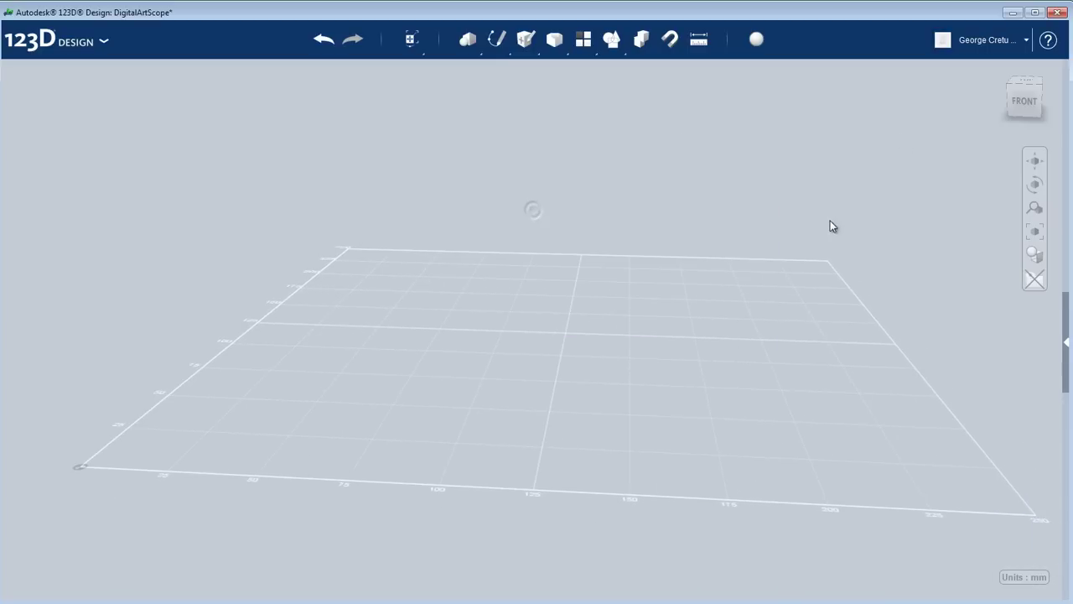
mouse_move(831, 223)
left_mouse_down()
mouse_move(506, 434)
mouse_move(849, 213)
left_mouse_up()
left_click_drag(1028, 89, 902, 109)
right_click_drag(546, 343, 633, 358)
middle_click_drag(633, 358, 696, 317)
left_click(1025, 99)
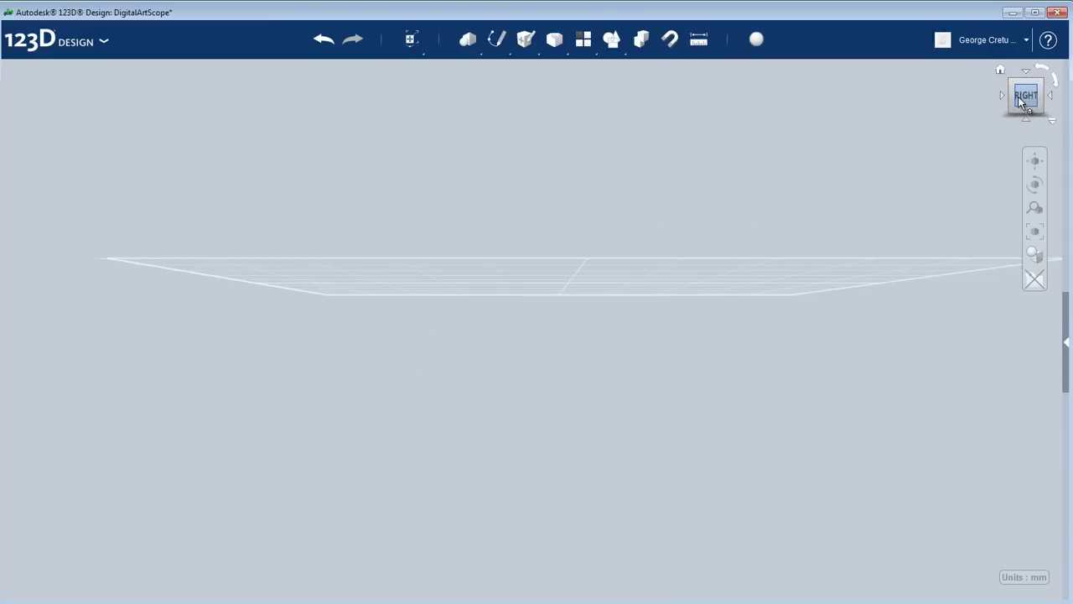
left_click(1005, 96)
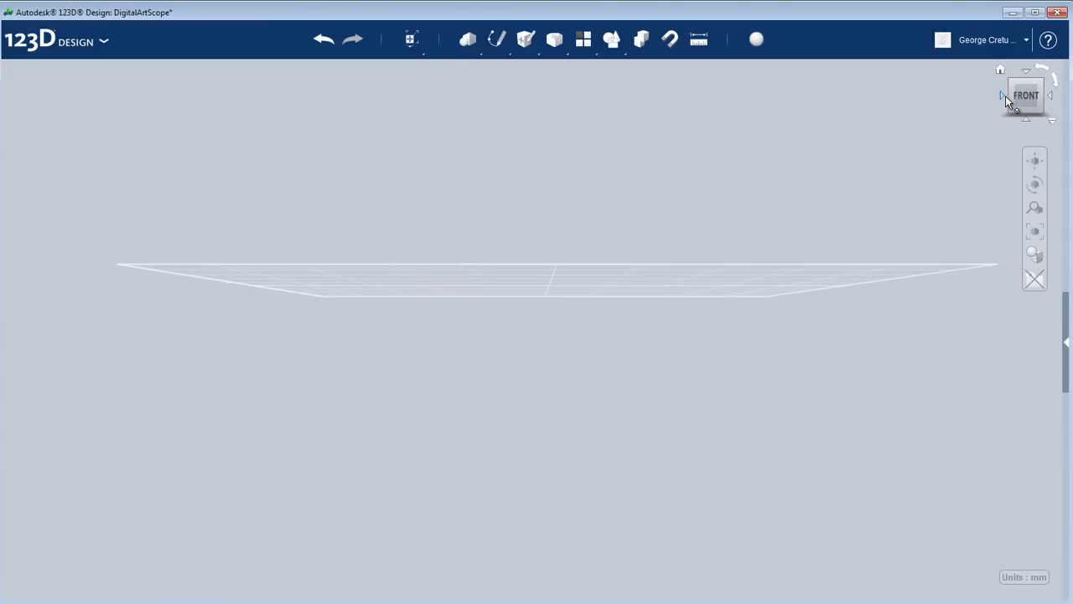
left_click(1006, 95)
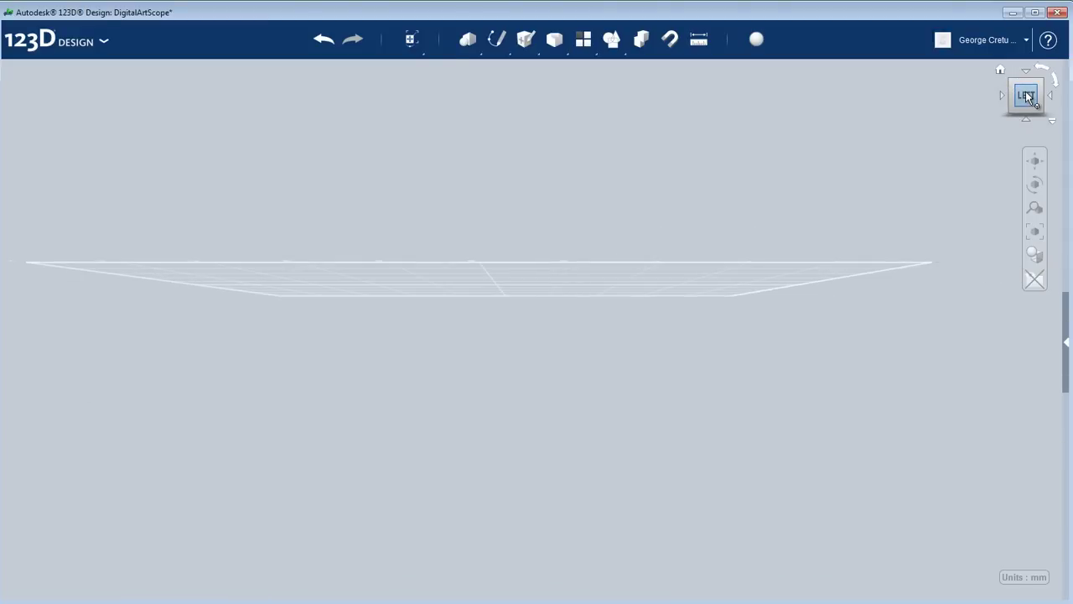
- Switch the view to orthographic projection, look at the grid from an angle, and return to perspective
right_click(1028, 98)
left_click(951, 112)
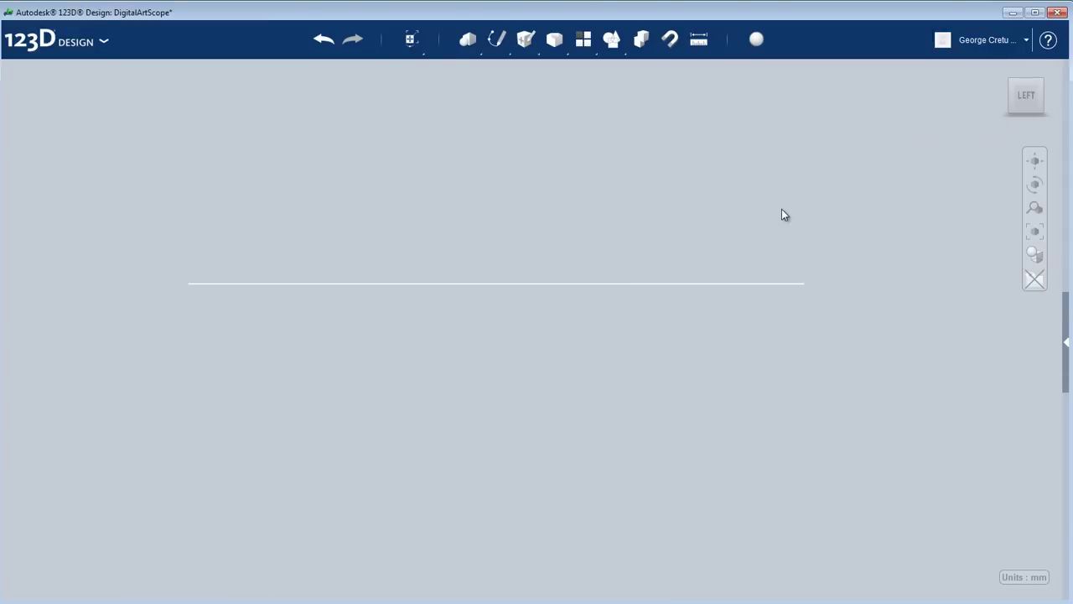
right_click_drag(782, 216, 752, 342)
right_click(1019, 91)
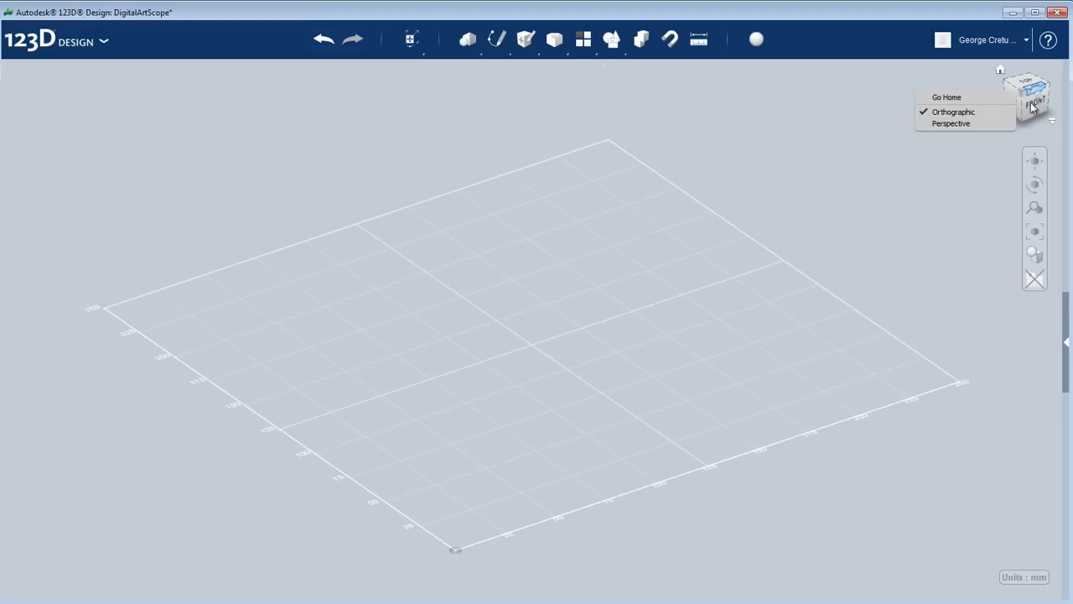
left_click(944, 123)
- Place a box primitive 20 mm long, 20 mm wide and 20 mm high near the centre of the grid
right_click_drag(900, 328, 851, 327)
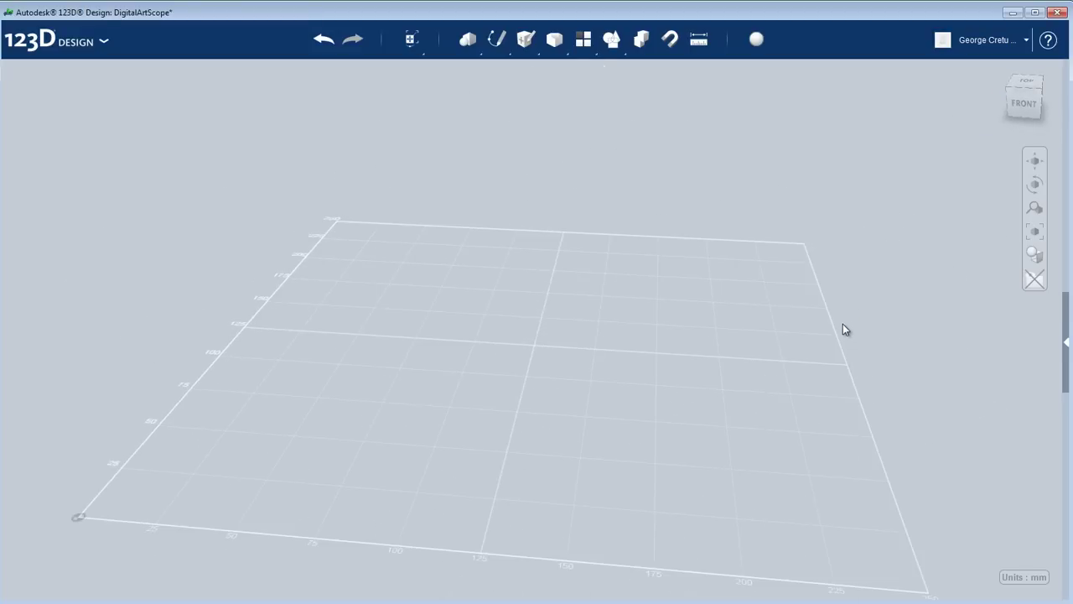
scroll(842, 327, "down", 2)
mouse_move(468, 42)
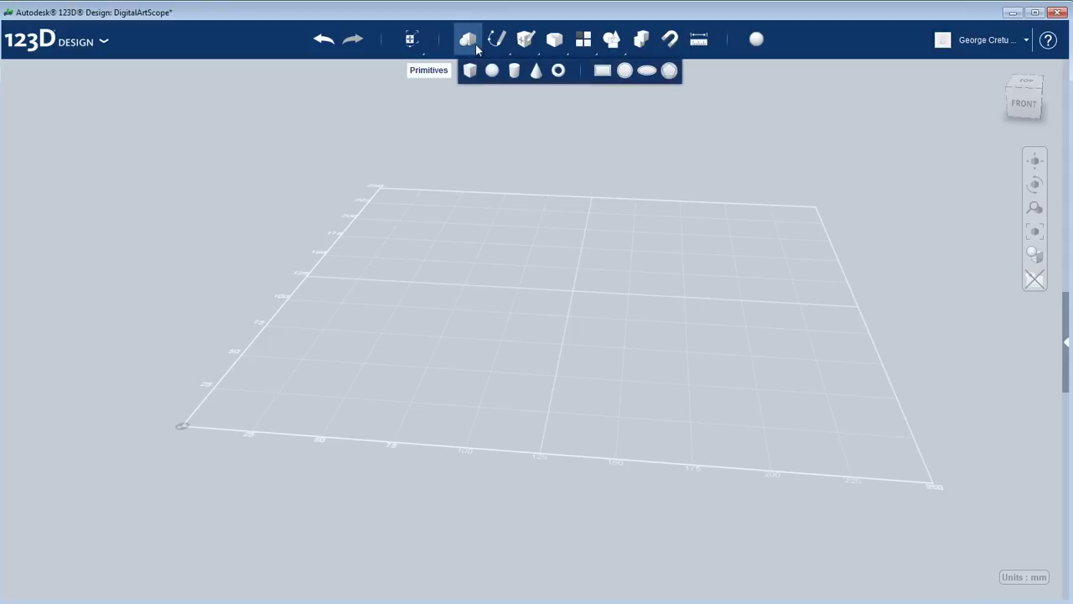
left_click(470, 69)
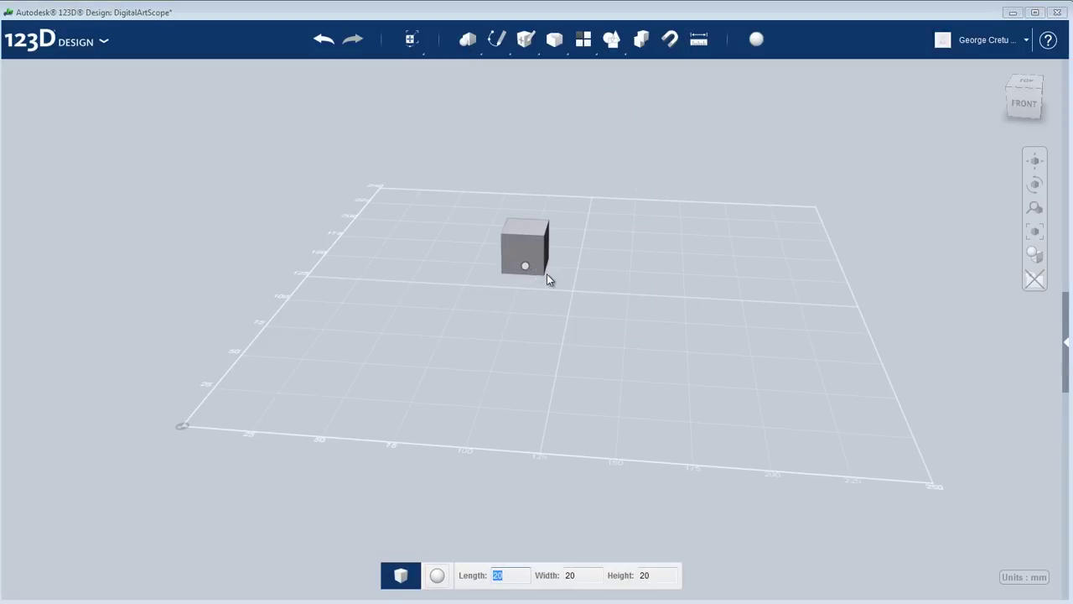
left_click(594, 329)
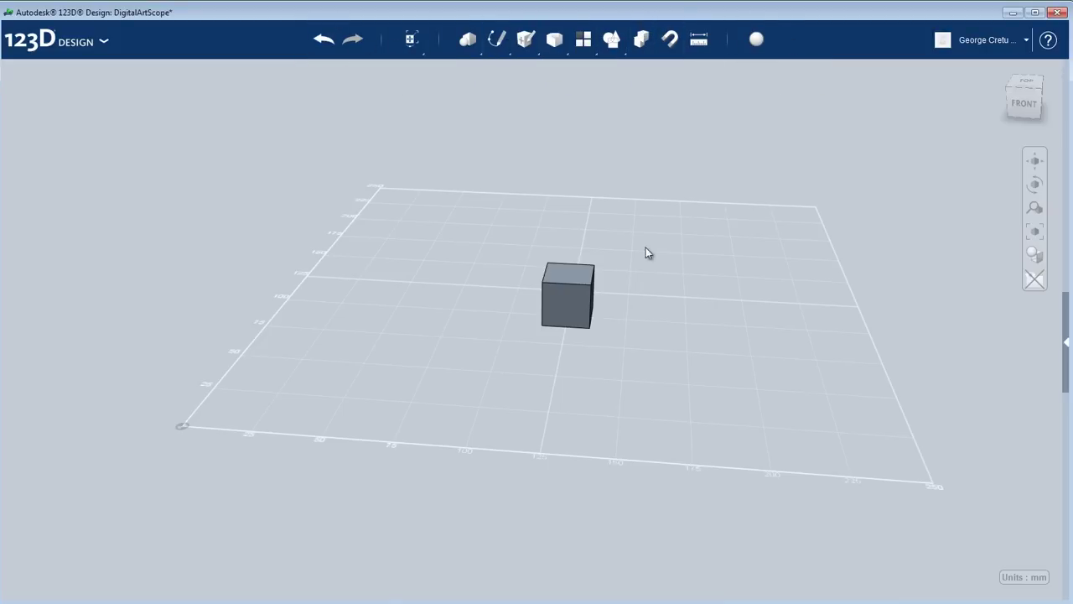
- Delete the box from the centre of the grid after viewing it from several angles
right_click_drag(738, 335, 721, 328)
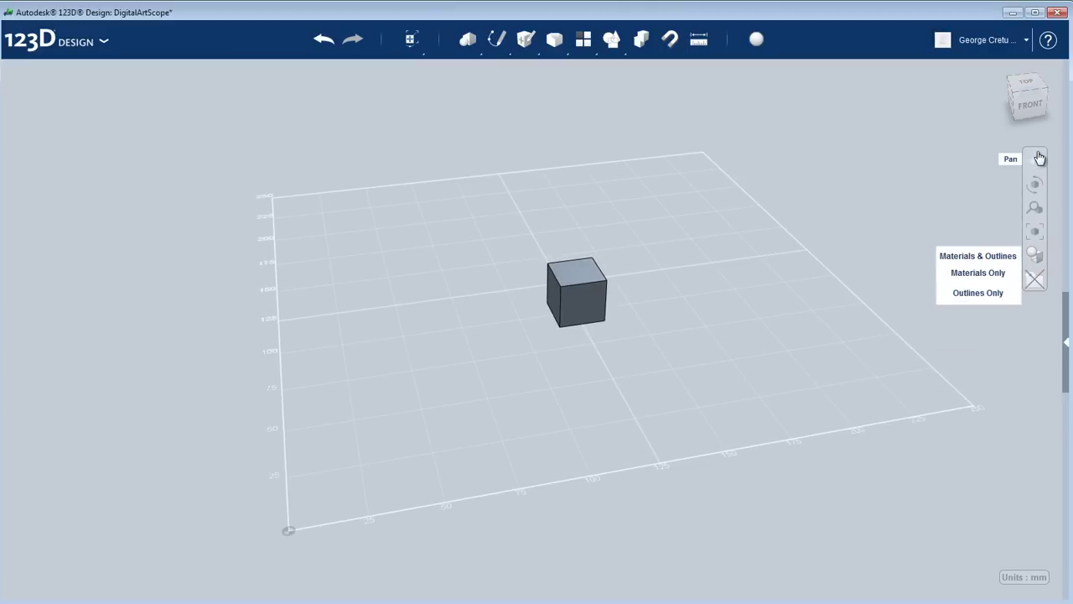
right_click_drag(655, 354, 546, 271)
mouse_move(470, 39)
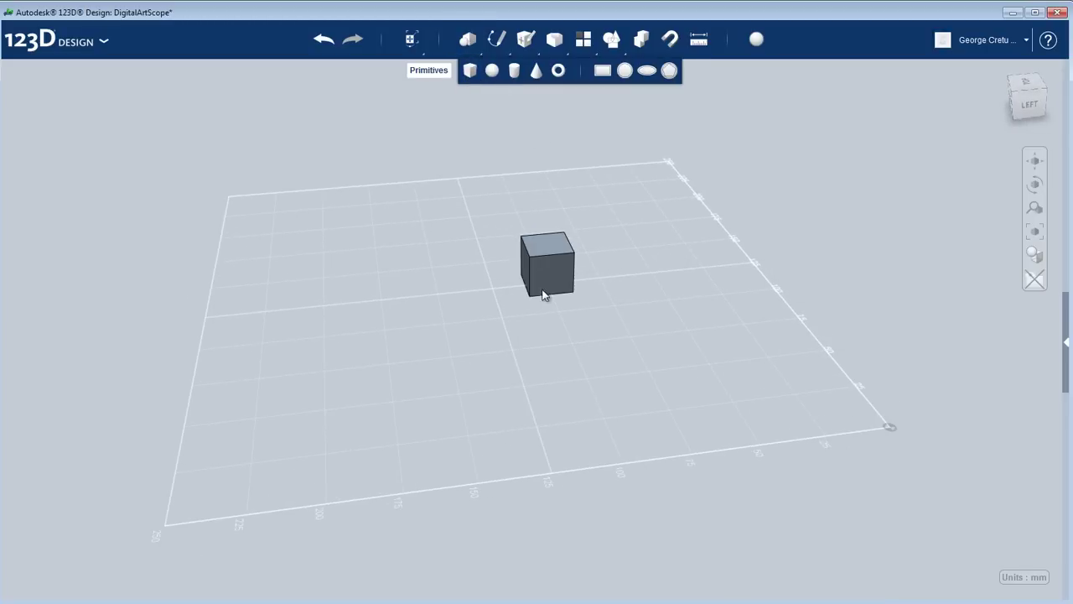
right_click_drag(512, 418, 713, 416)
scroll(506, 377, "up", 3)
right_click_drag(633, 423, 789, 407)
left_click(584, 303)
key("Delete")
- Place a new box primitive 20 mm long, 20 mm wide and 20 mm high near the centre of the grid
mouse_move(468, 40)
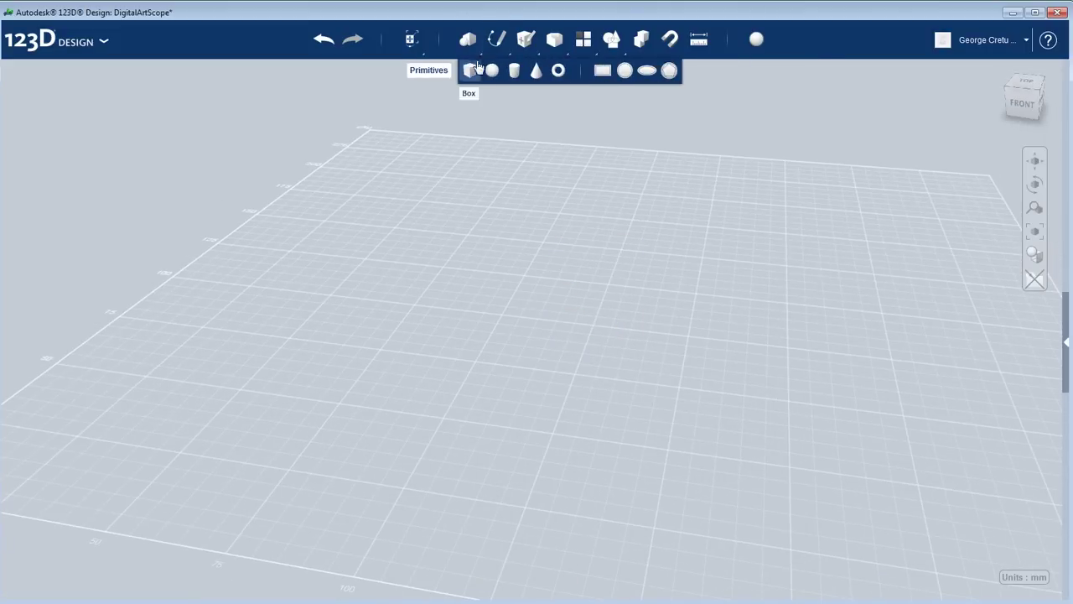
left_click(470, 71)
scroll(503, 558, "down", 2)
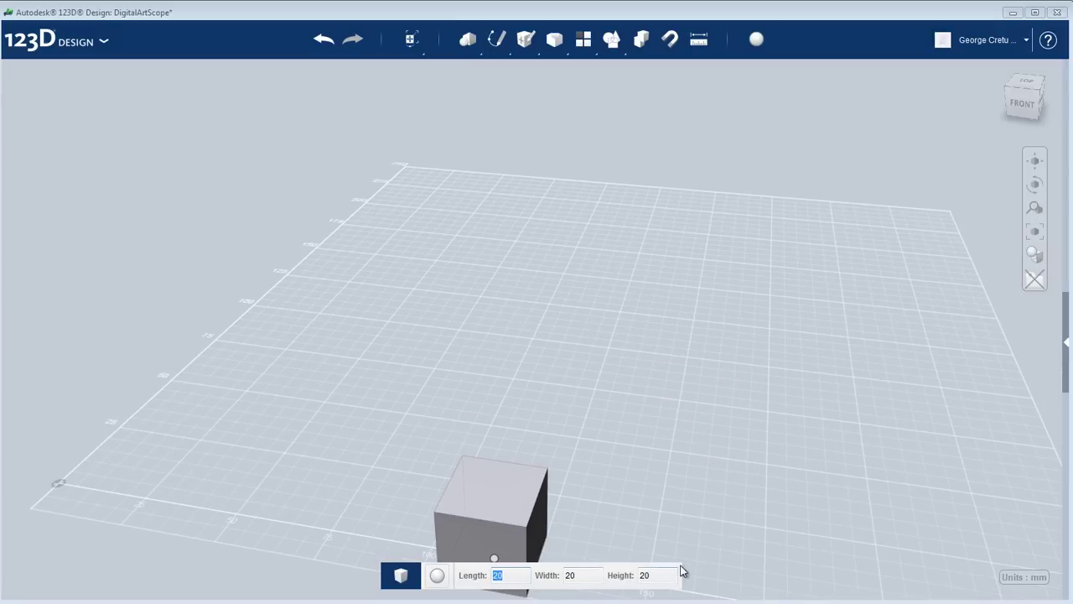
left_click(577, 324)
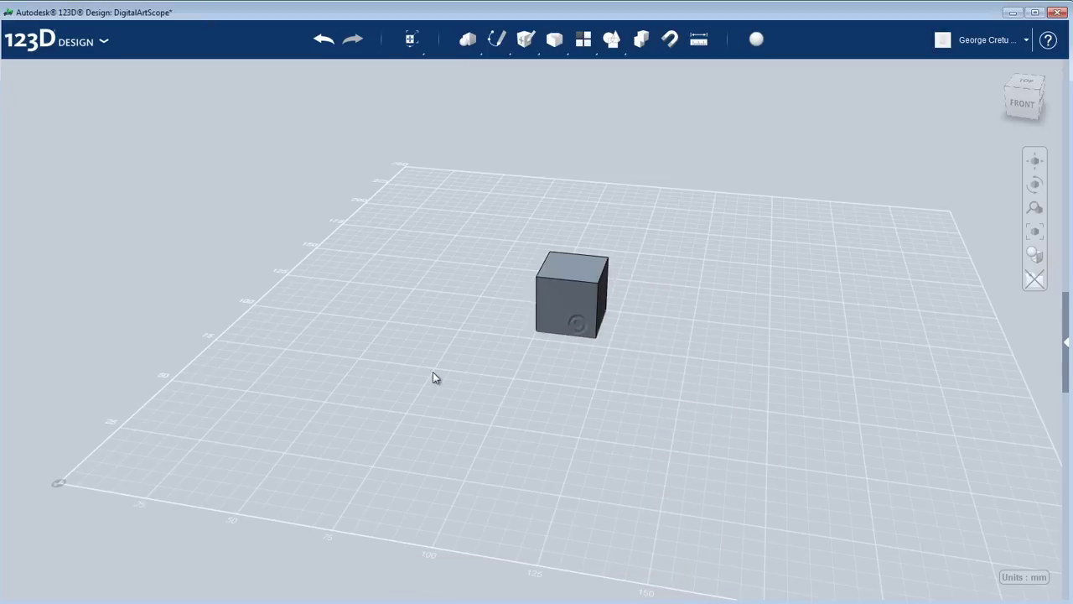
- Try to shift the whole box freely with the Move tool, then cancel the move
right_click_drag(793, 364, 701, 335)
left_click(597, 282)
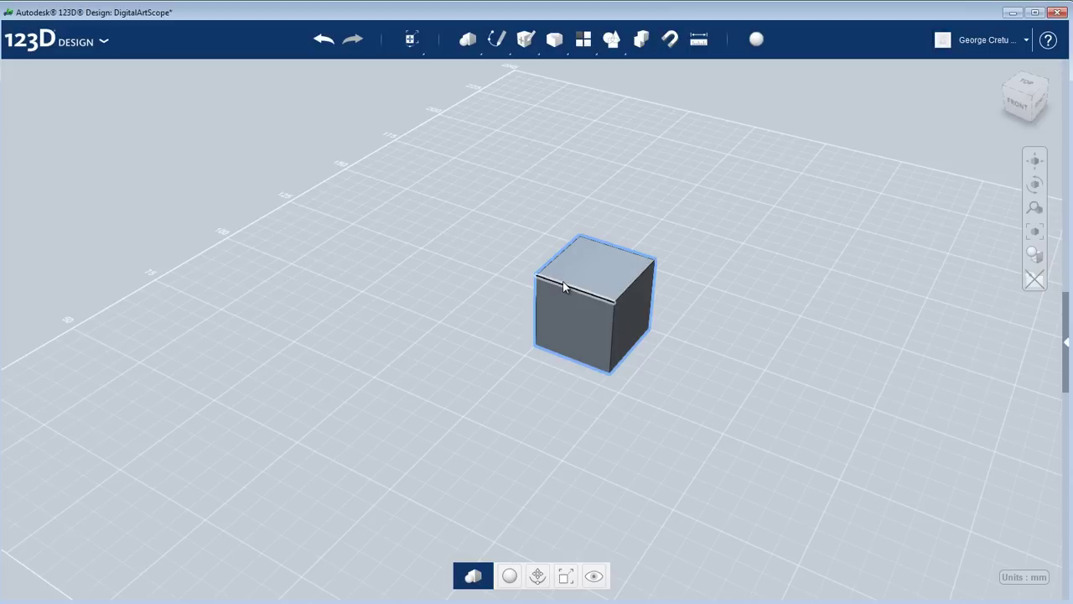
right_click_drag(633, 330, 669, 224)
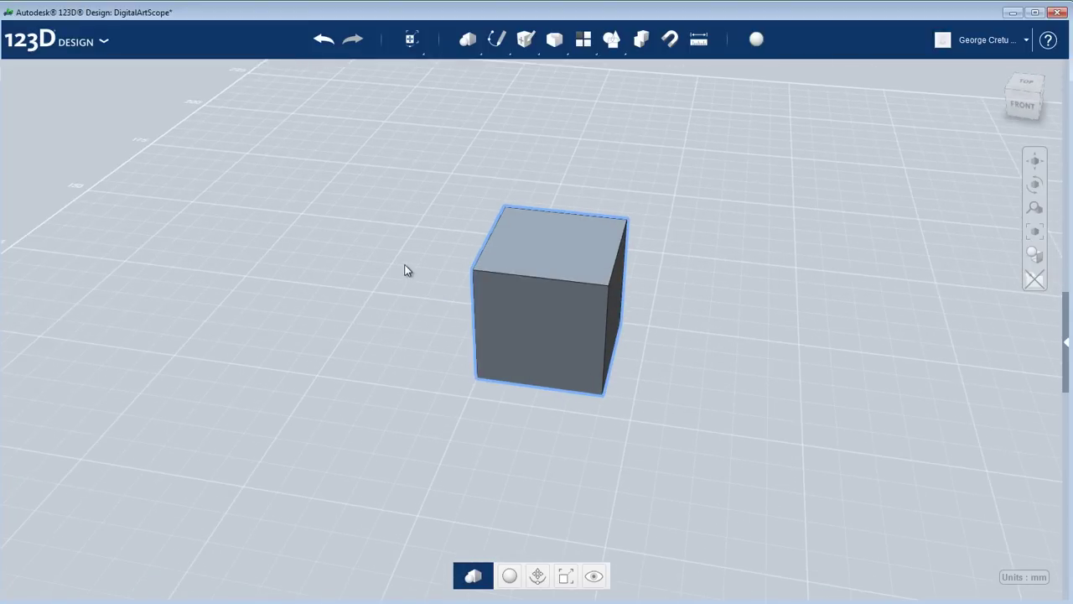
left_click(537, 577)
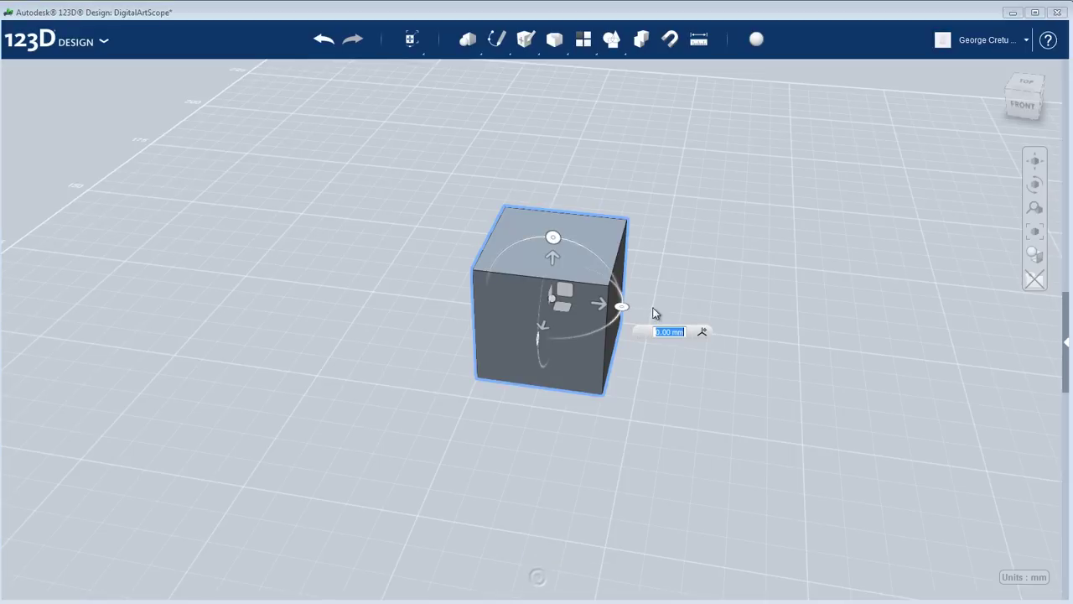
left_click_drag(603, 306, 599, 282)
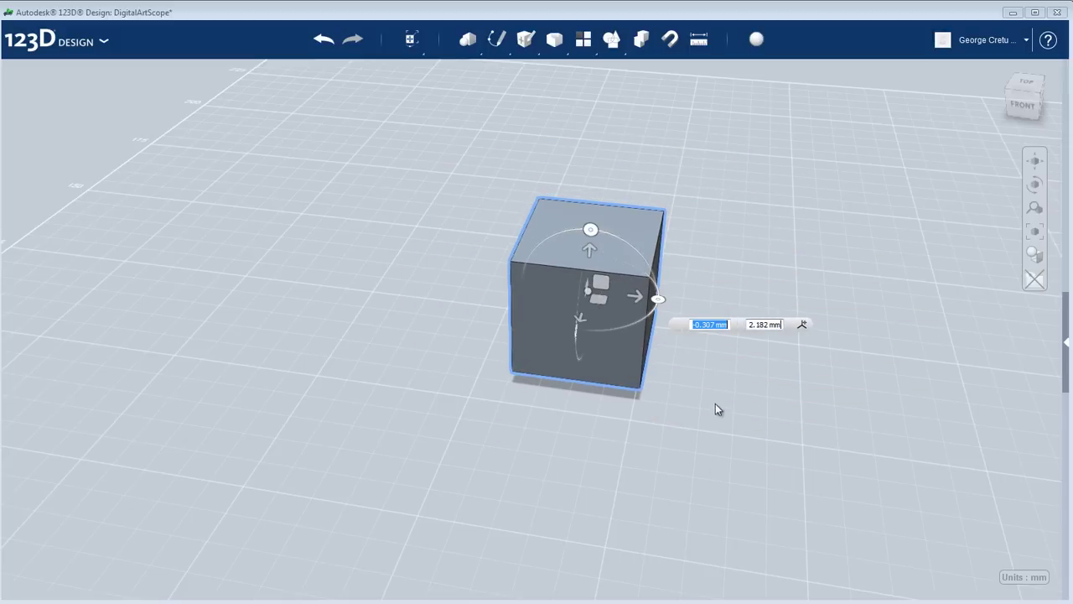
right_click_drag(793, 339, 679, 381)
right_click_drag(793, 445, 763, 446)
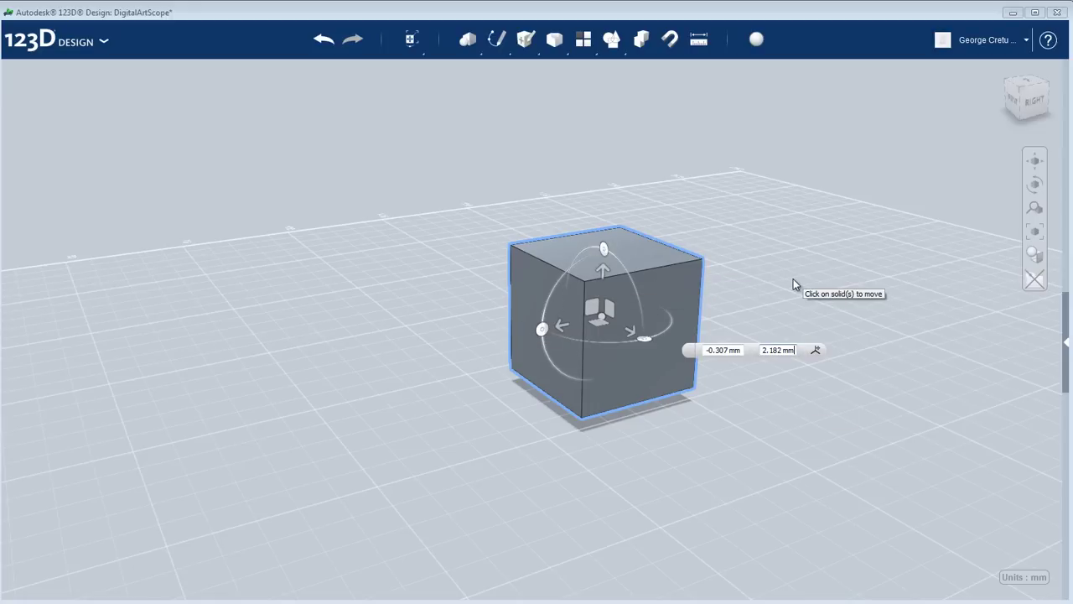
key("Escape")
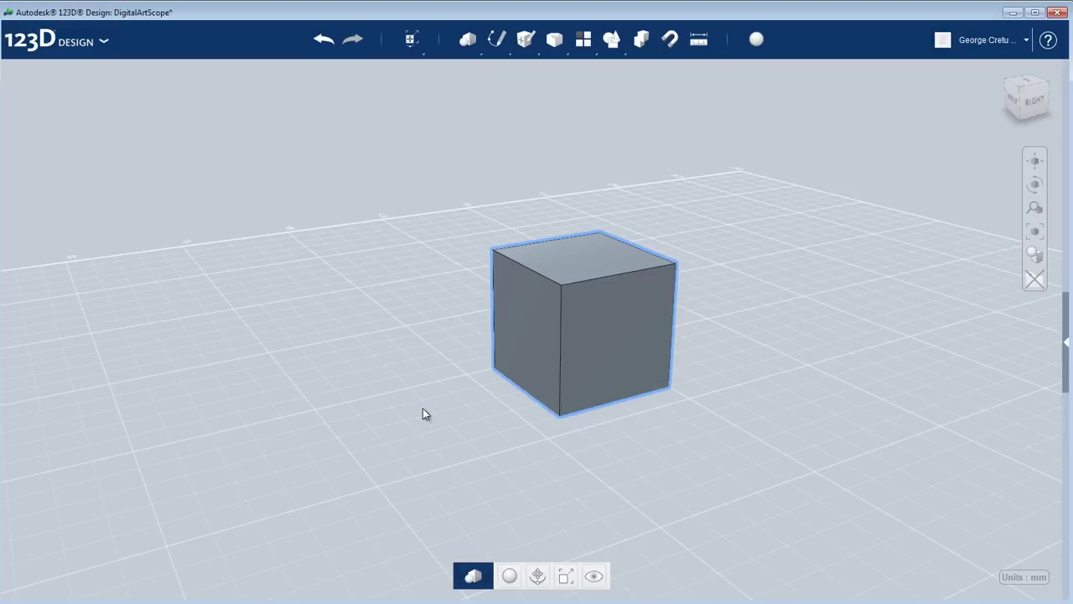
- Select the box as a whole and then only its right side face, checking the selection from several angles
right_click_drag(435, 414, 494, 428)
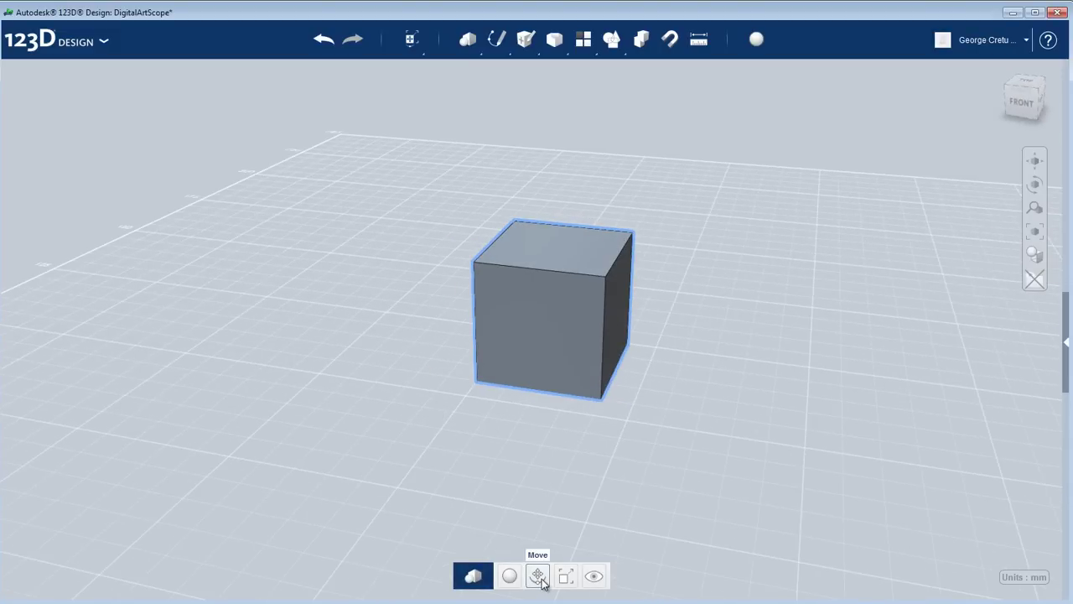
right_click_drag(701, 388, 662, 299)
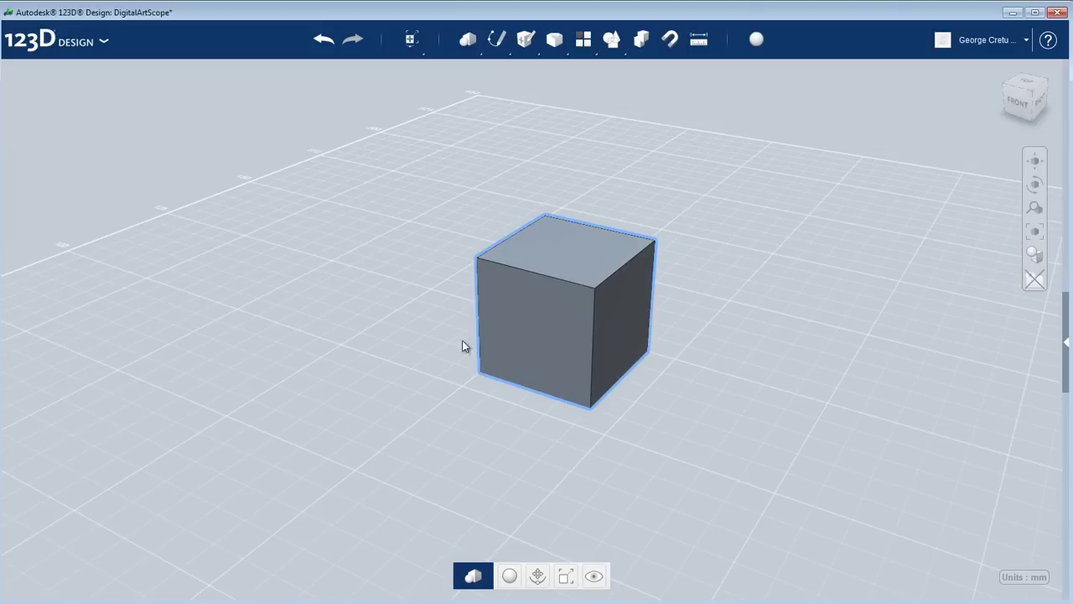
left_click(819, 332)
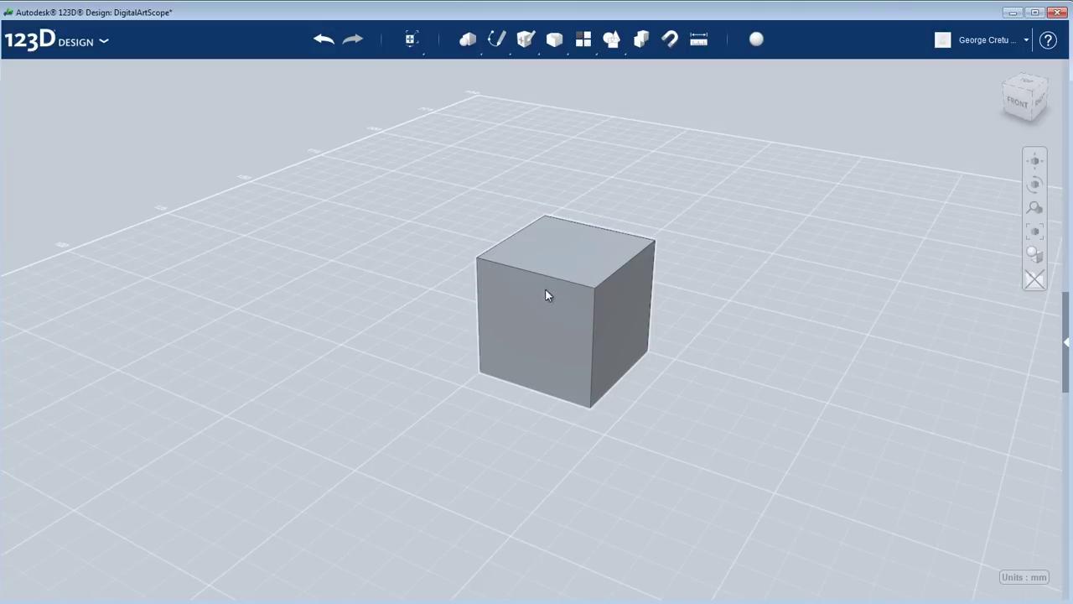
left_click(578, 257)
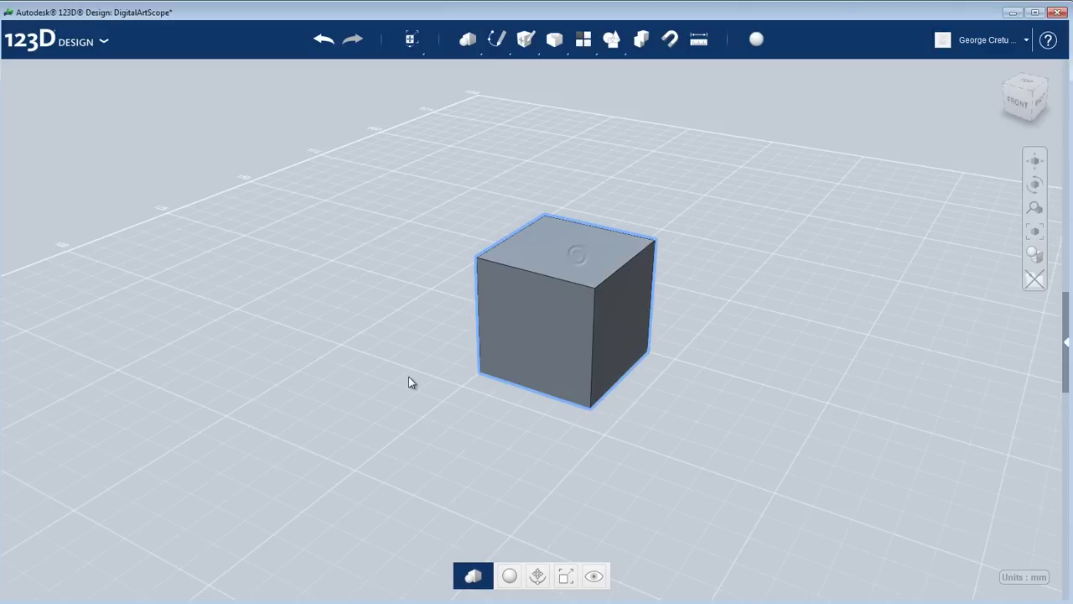
left_click(616, 310)
right_click_drag(593, 445, 728, 364)
mouse_move(629, 378)
right_mouse_down()
mouse_move(745, 378)
mouse_move(648, 377)
right_mouse_up()
right_click_drag(849, 422, 642, 406)
right_click_drag(712, 377, 658, 360)
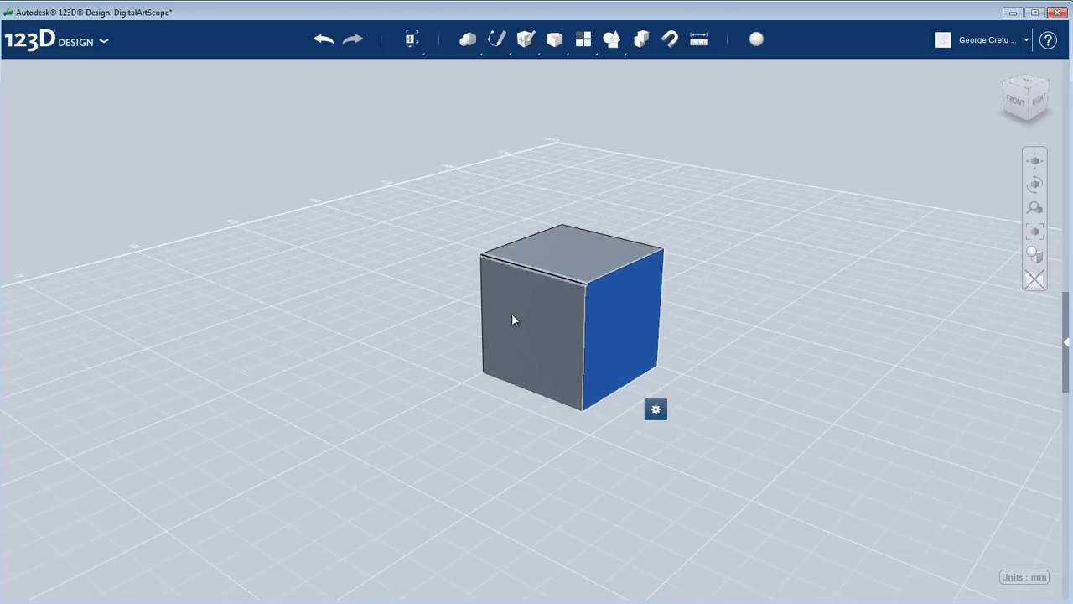
- Press Pull the selected right face outward by 39 mm to lengthen the box
mouse_move(659, 415)
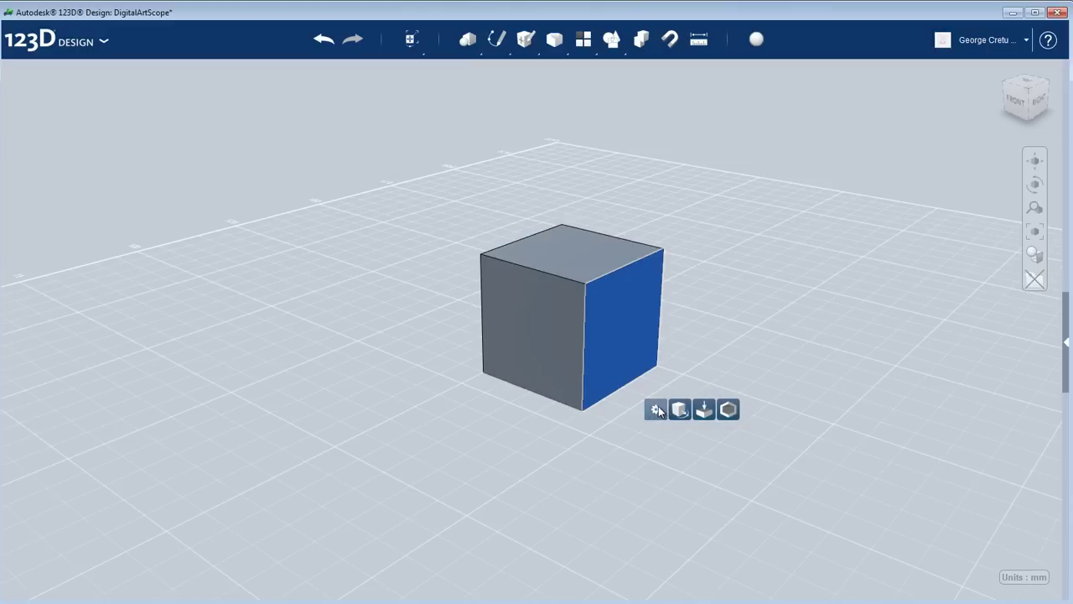
left_click(702, 414)
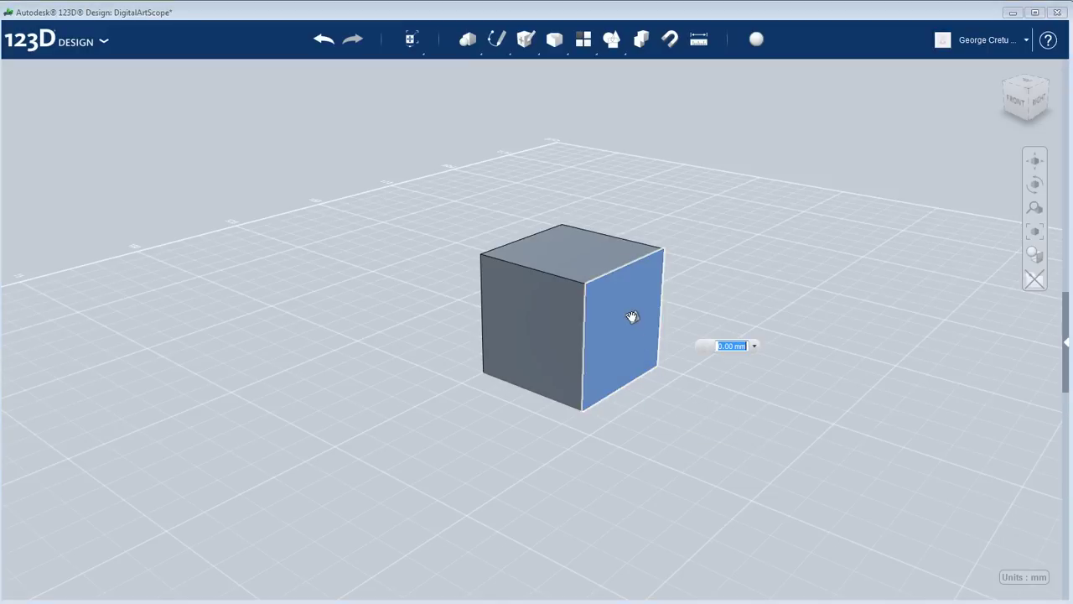
left_click_drag(676, 326, 923, 387)
right_click_drag(692, 472, 731, 430)
right_click_drag(768, 256, 714, 211)
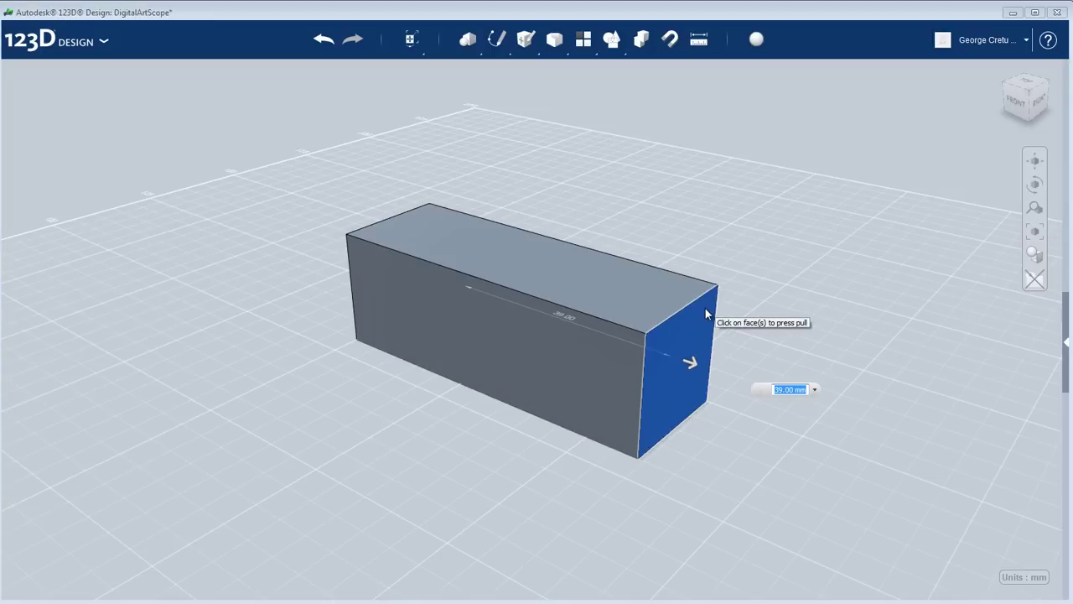
key("Return")
- Tweak the upper edge of the extended end face, pulling it upward and slightly inward so the block's top slopes
left_click(688, 306)
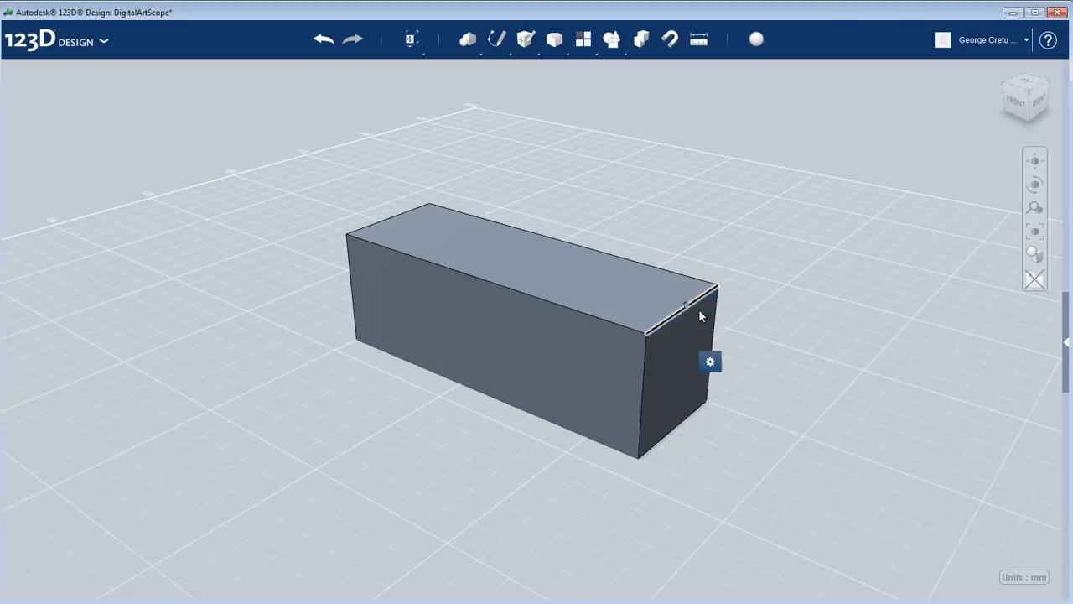
left_click(753, 362)
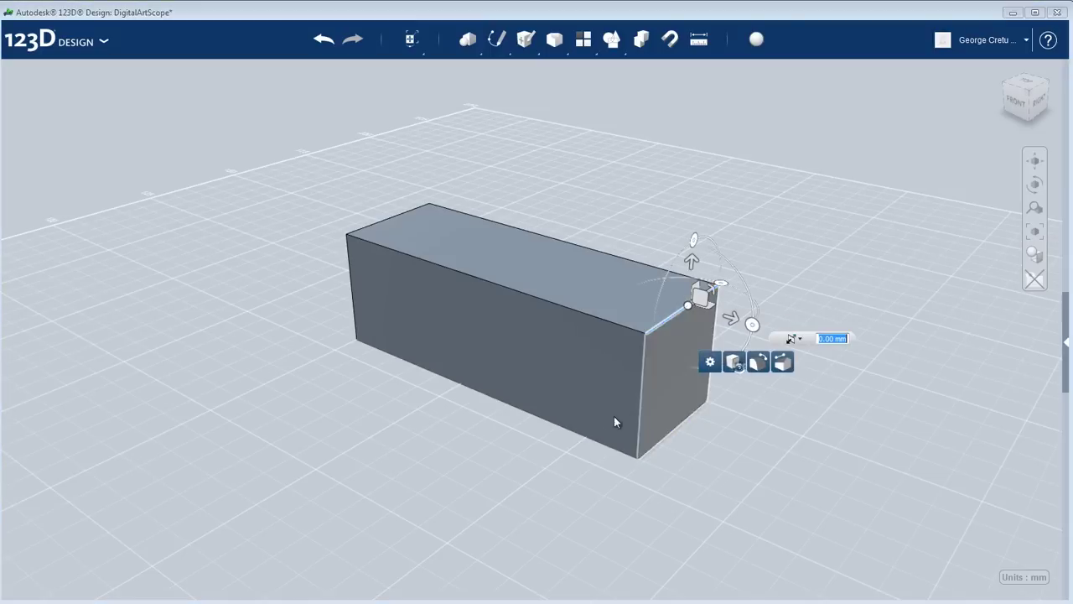
right_click_drag(740, 366, 732, 295)
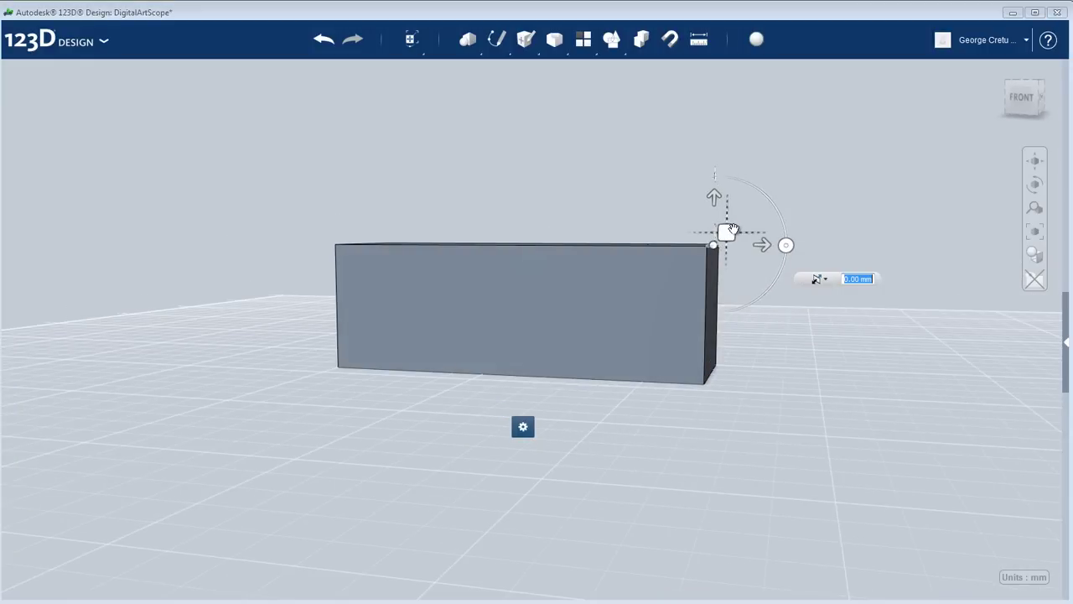
left_click_drag(726, 233, 657, 118)
left_click(805, 144)
- Shell the sloped block from its large front face, leaving that face open, and inspect the hollow from several angles
right_click_drag(817, 151, 653, 254)
left_click(653, 254)
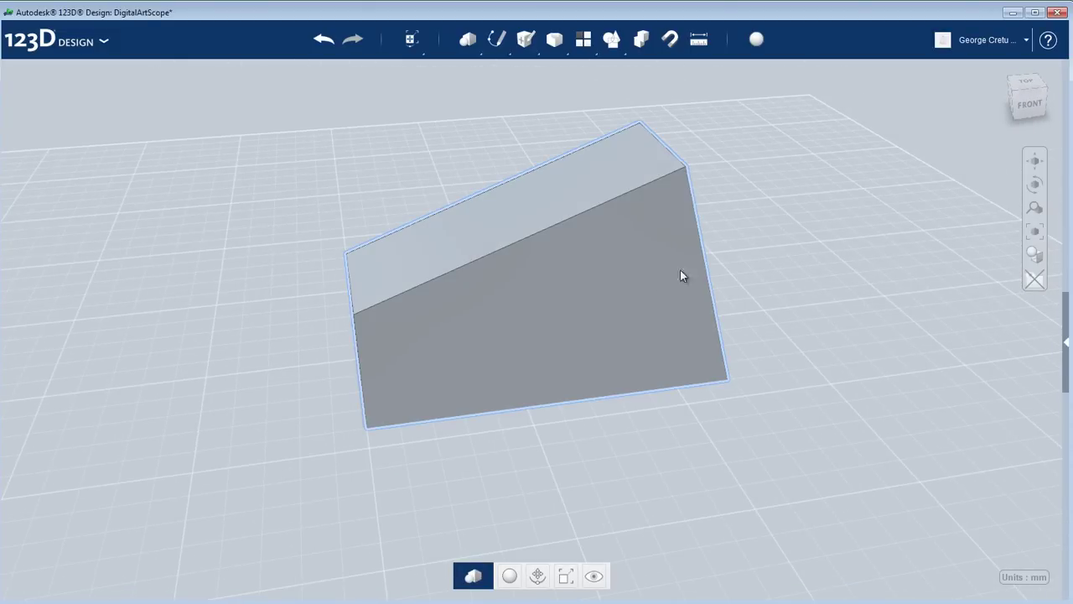
left_click(640, 274)
right_click_drag(556, 453, 613, 377)
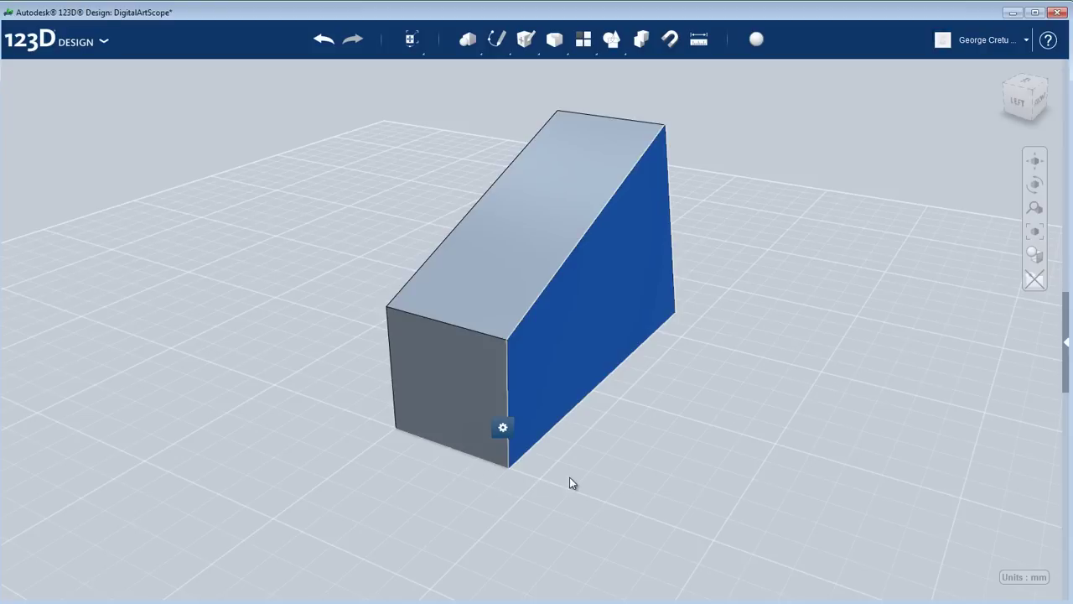
mouse_move(507, 433)
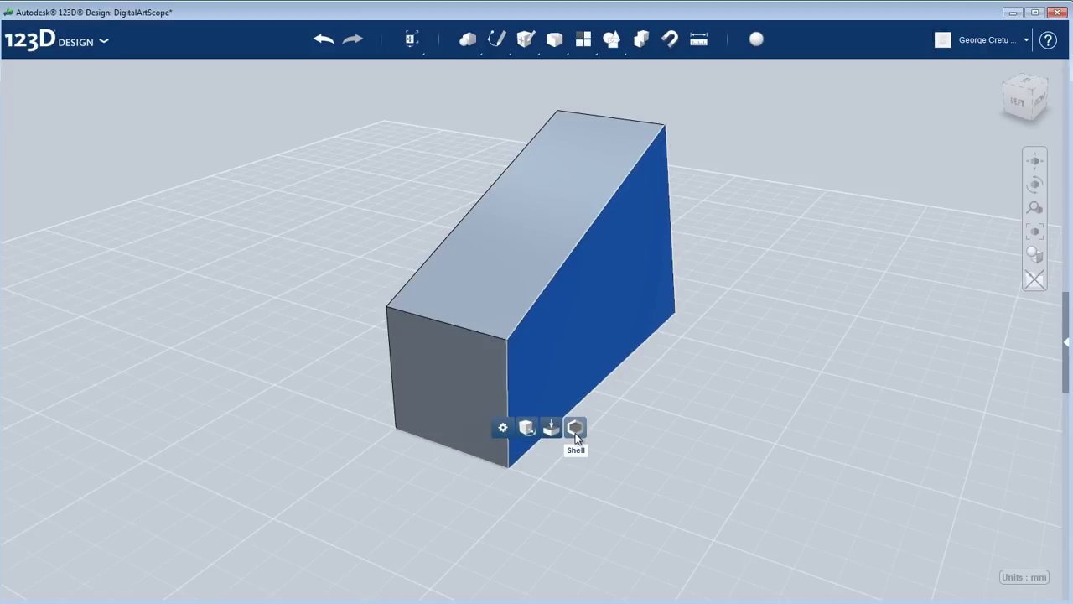
left_click(575, 429)
right_click_drag(613, 462, 450, 399)
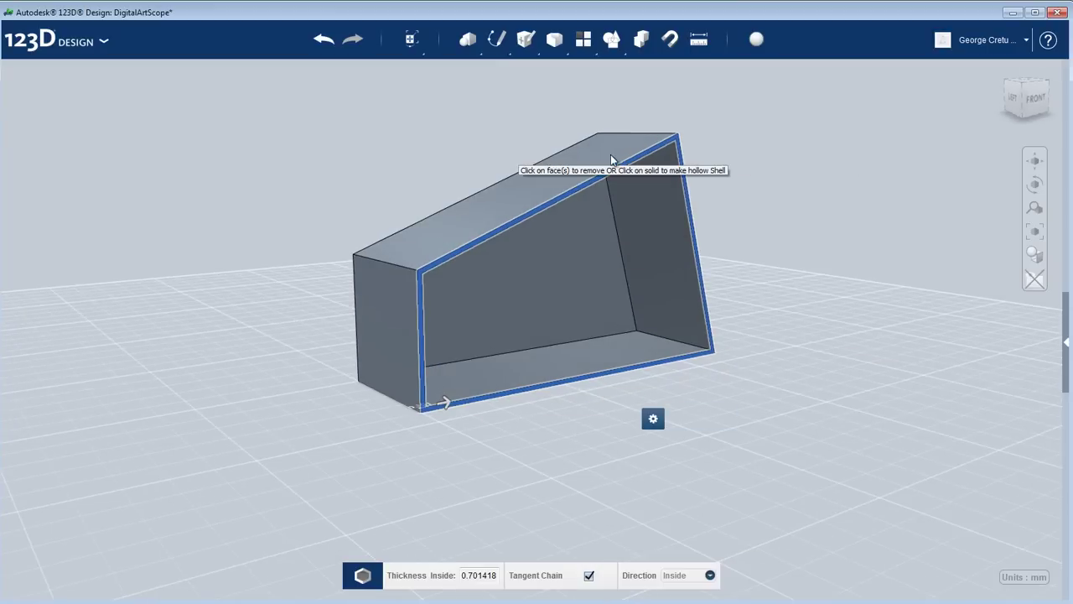
right_click_drag(721, 340, 730, 395)
scroll(411, 238, "up", 5)
scroll(482, 243, "down", 5)
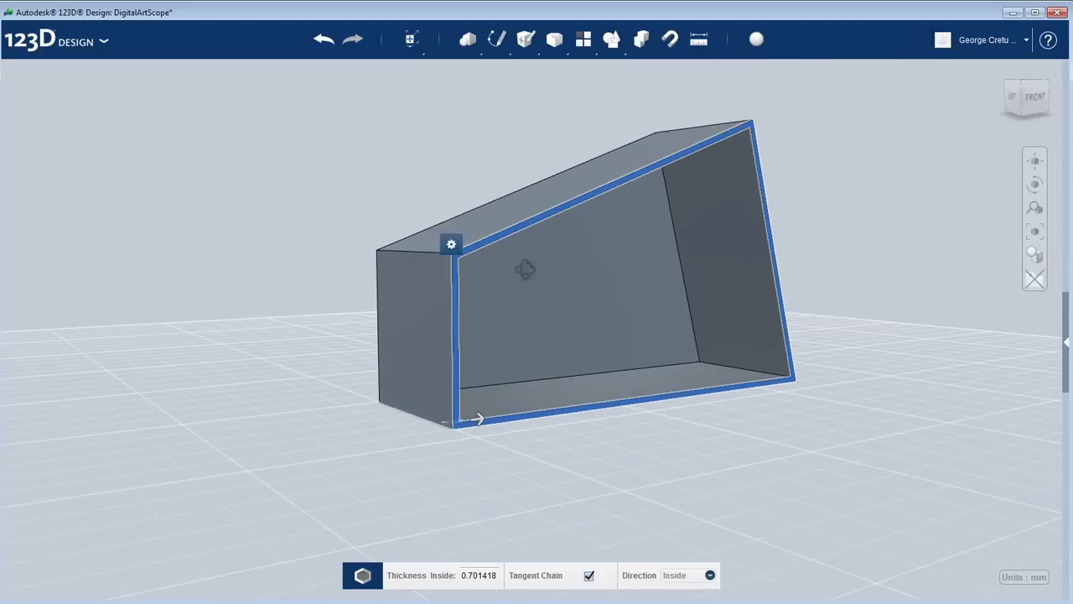
right_click_drag(484, 245, 503, 276)
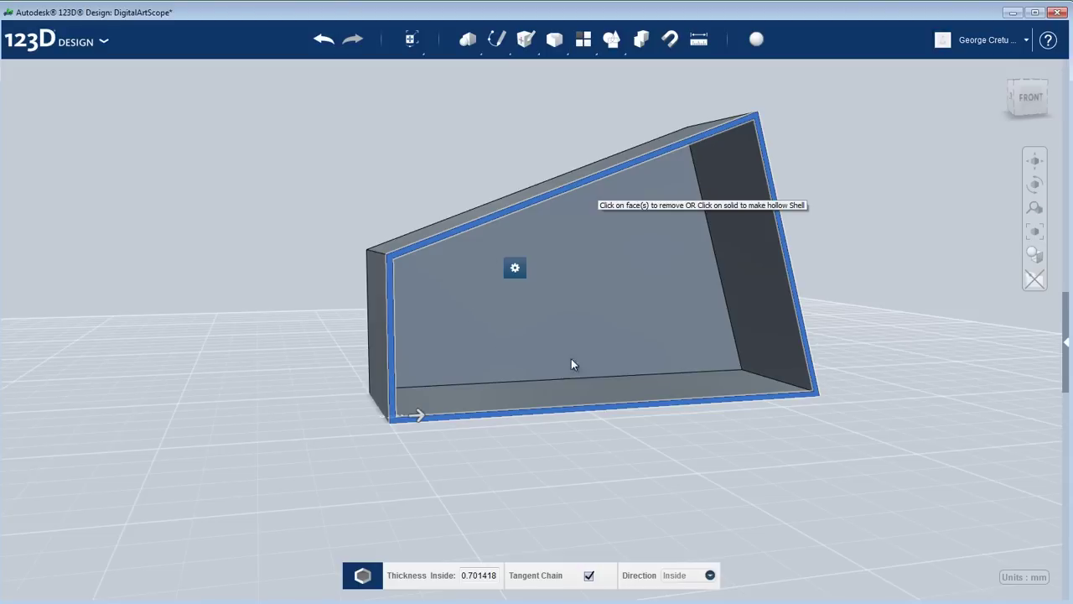
right_click_drag(625, 297, 430, 204)
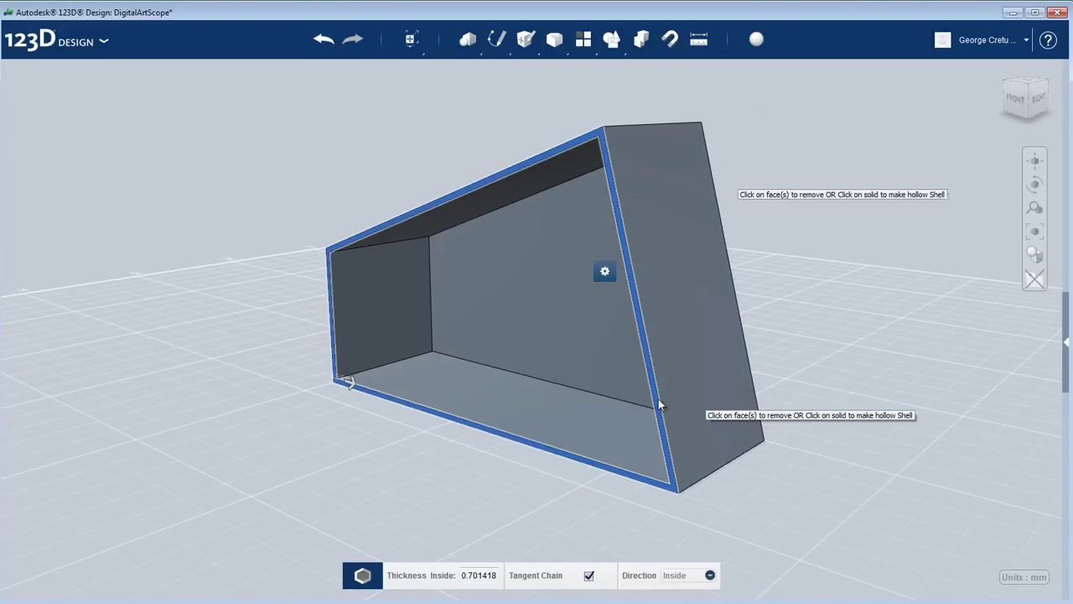
right_click_drag(560, 341, 621, 346)
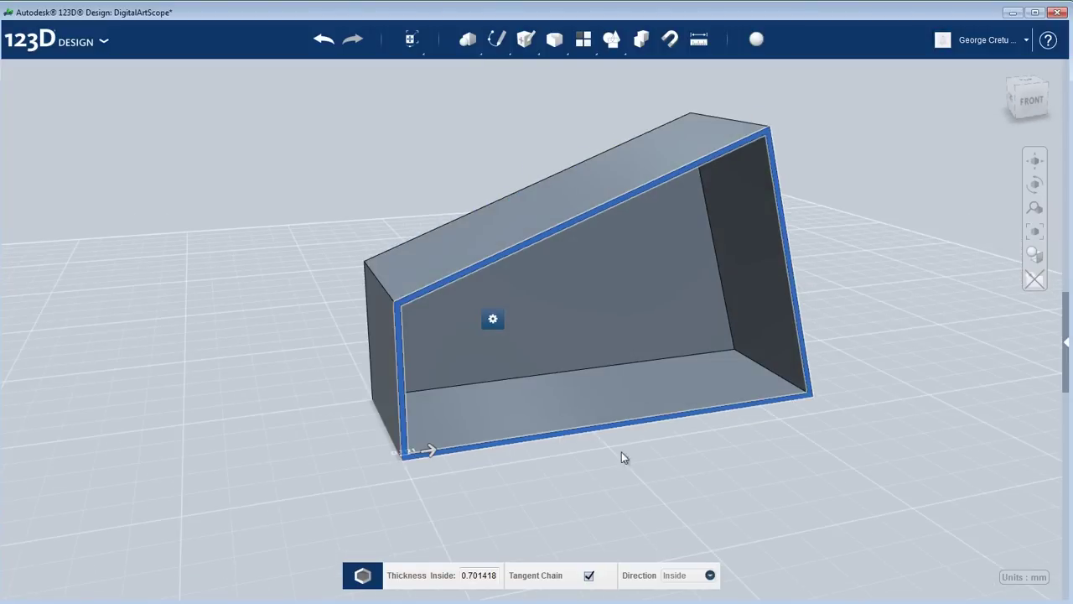
- Set the shell's inside thickness to 5 mm, apply it, and inspect the thick-walled block from several angles
double_click(471, 575)
type("0")
key("BackSpace")
type("5")
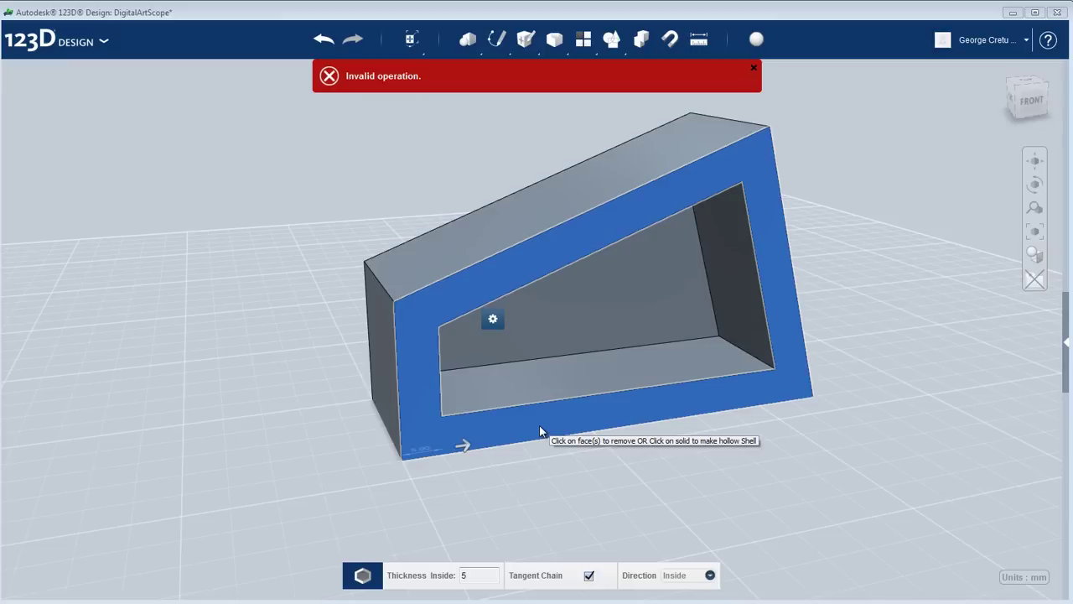
key("Return")
right_click_drag(808, 431, 613, 287)
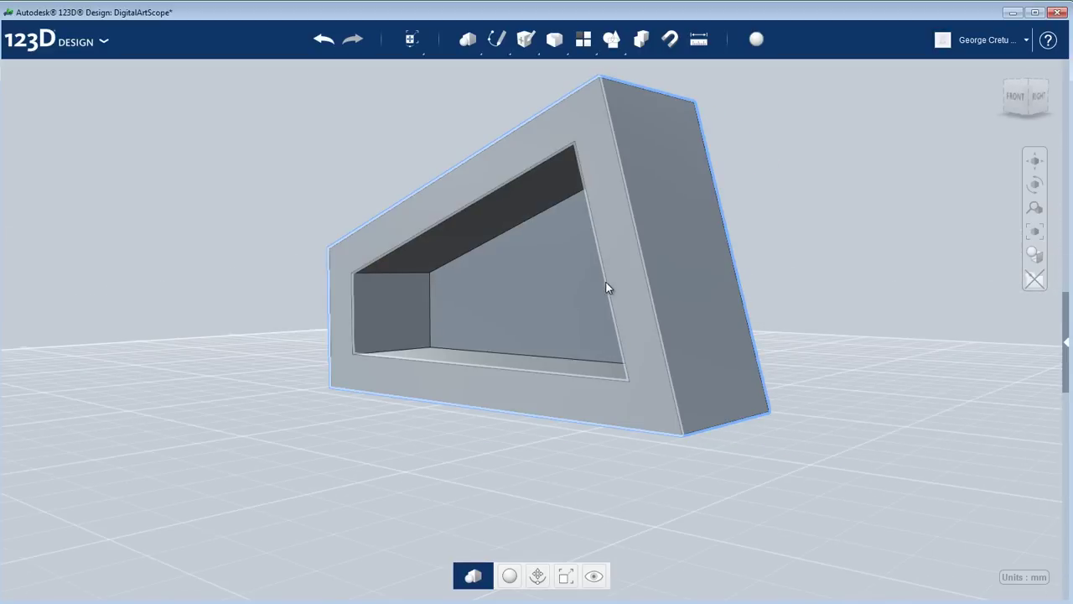
right_click_drag(412, 441, 456, 452)
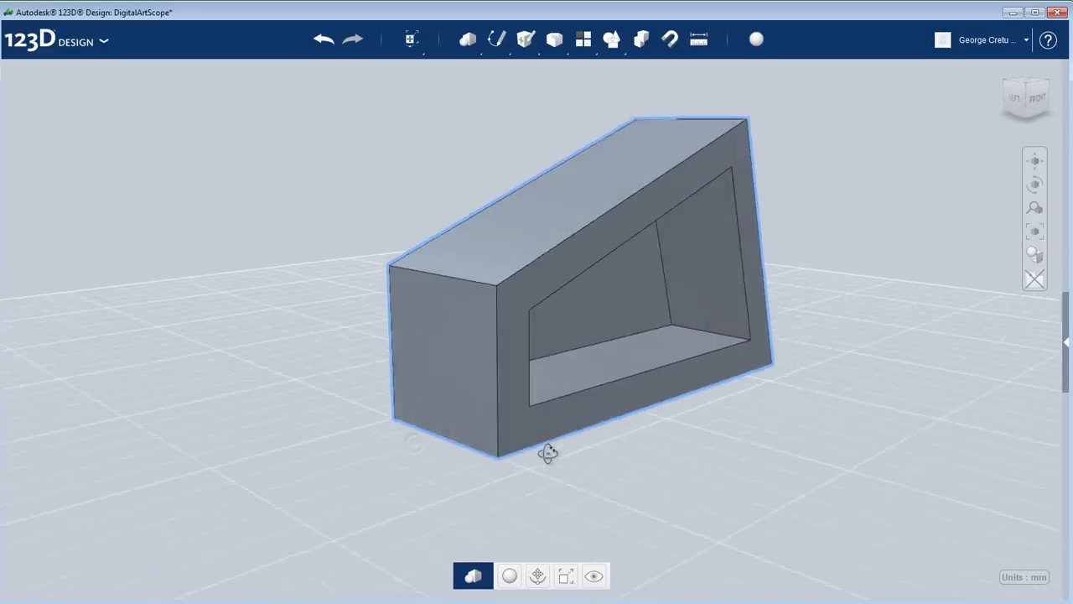
right_click_drag(553, 453, 398, 462)
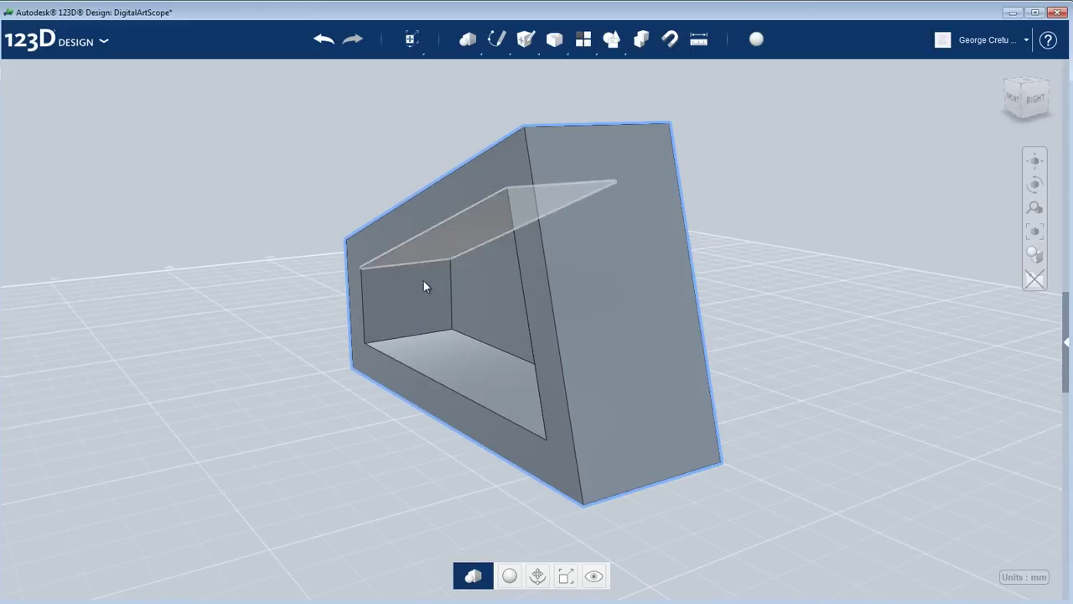
right_click_drag(398, 295, 416, 415)
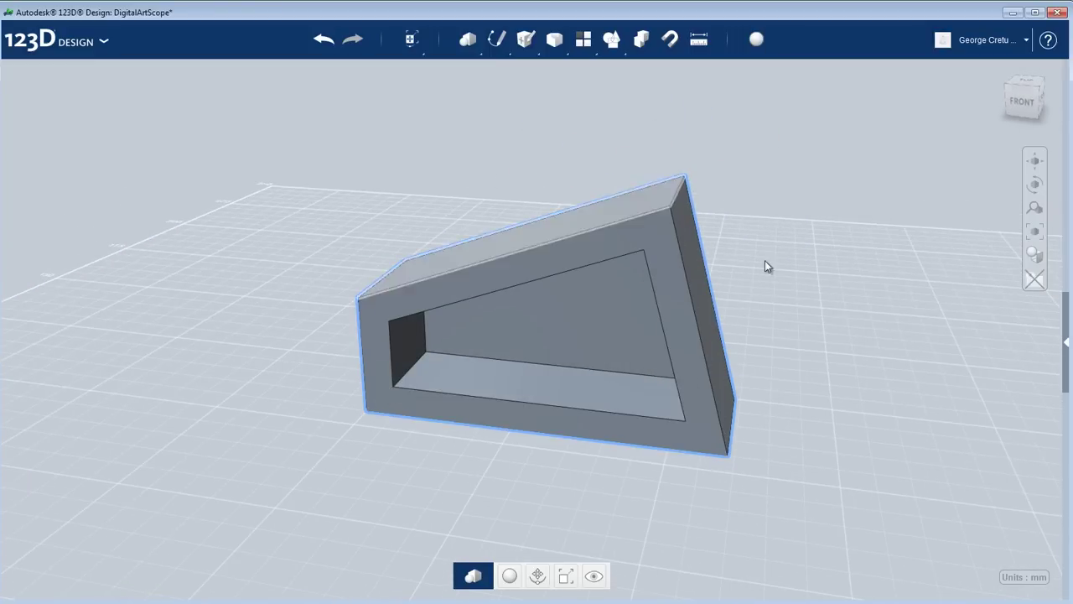
- Delete the shelled, thick-walled block from the workspace
right_click_drag(778, 280, 338, 291)
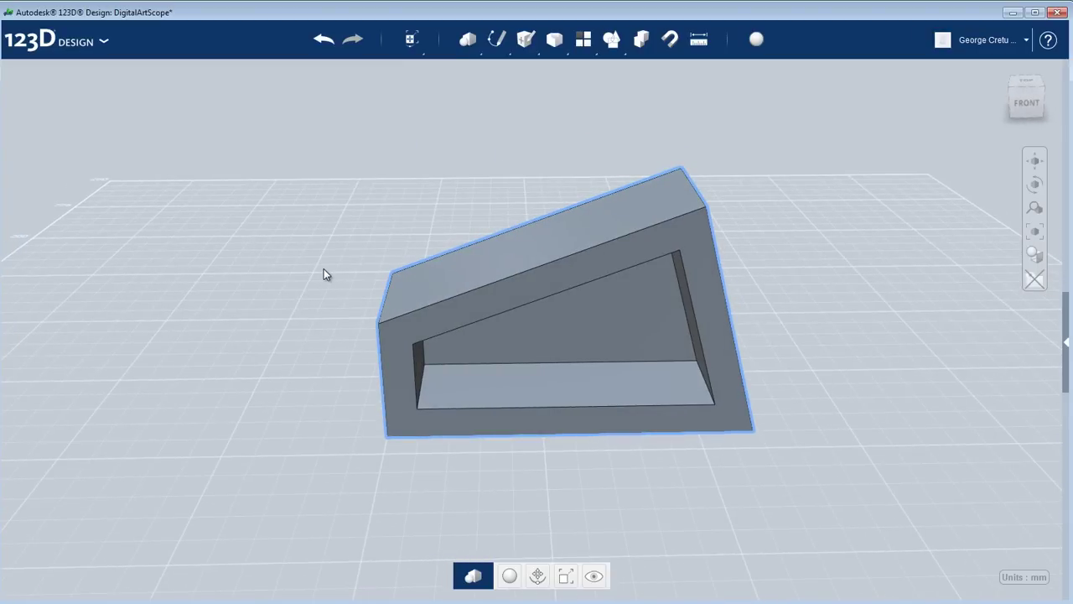
key("Delete")
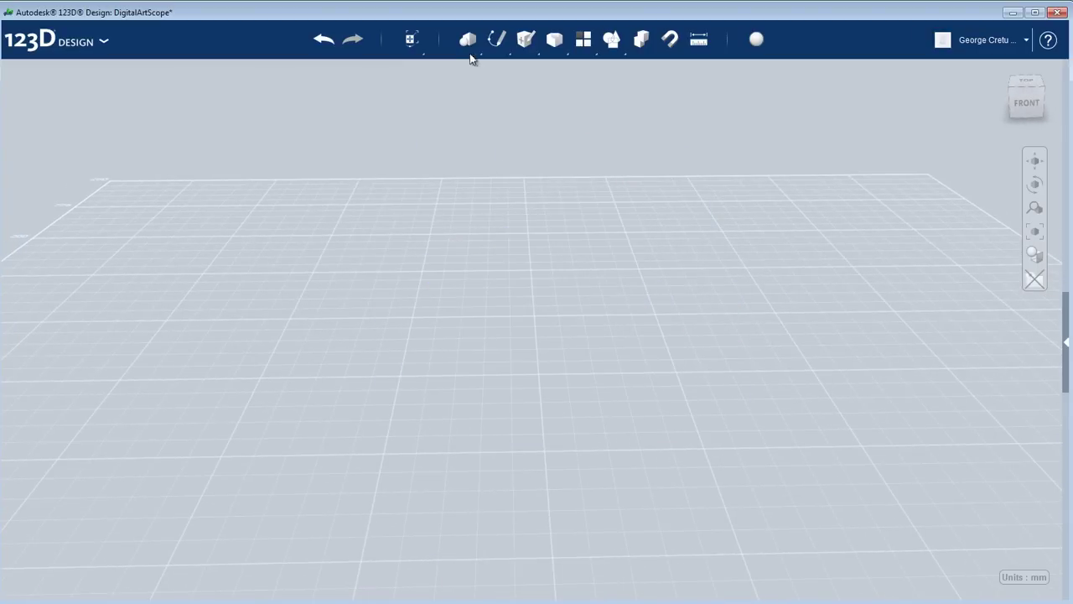
- Sketch a rectangle about 64 mm wide and 73 mm deep on the grid
mouse_move(470, 48)
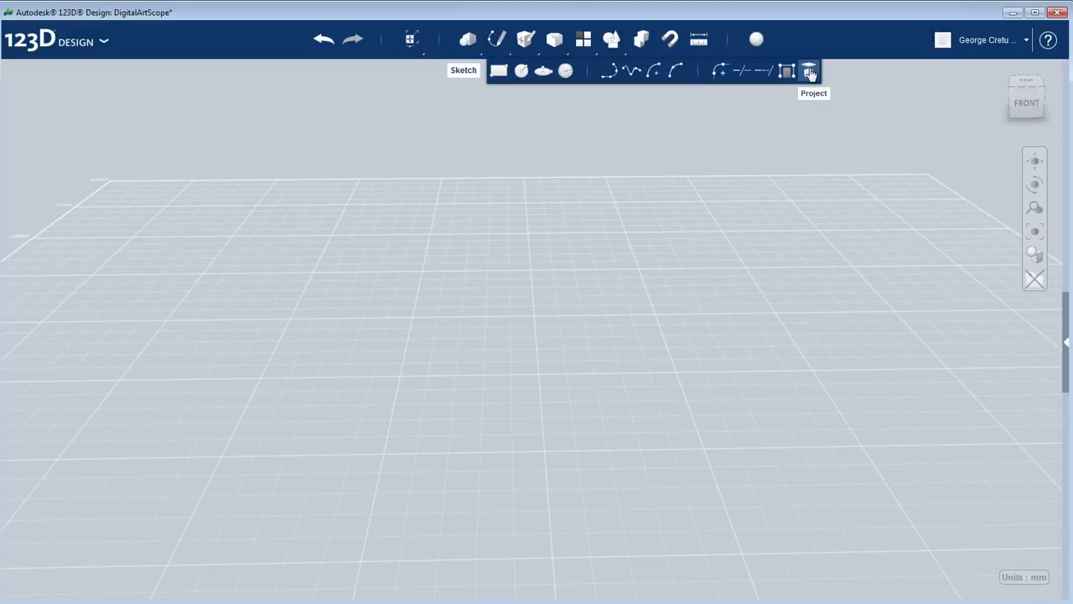
left_click(508, 78)
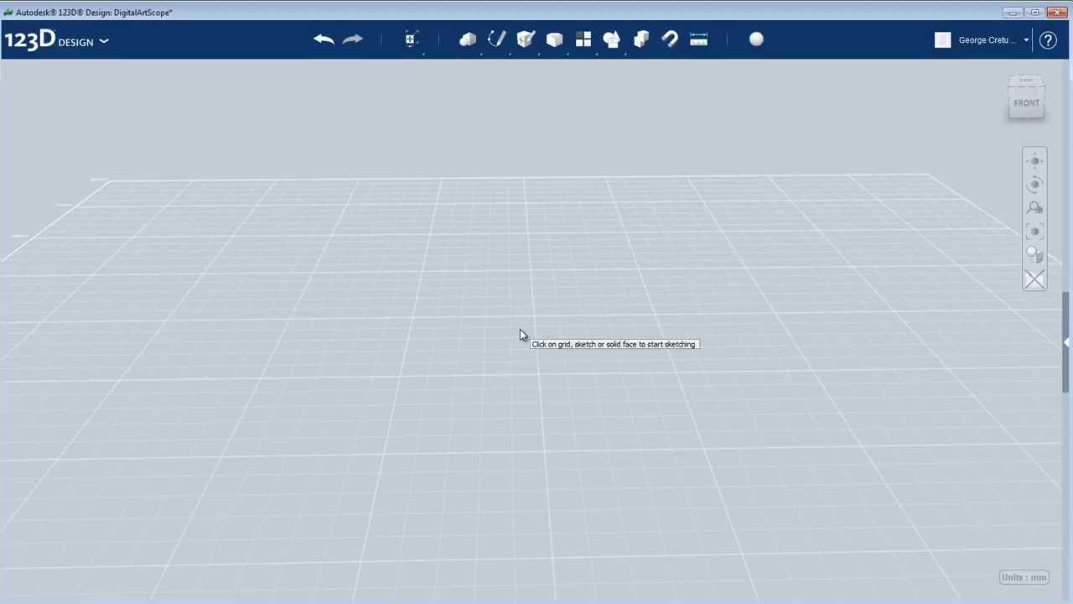
left_click(426, 258)
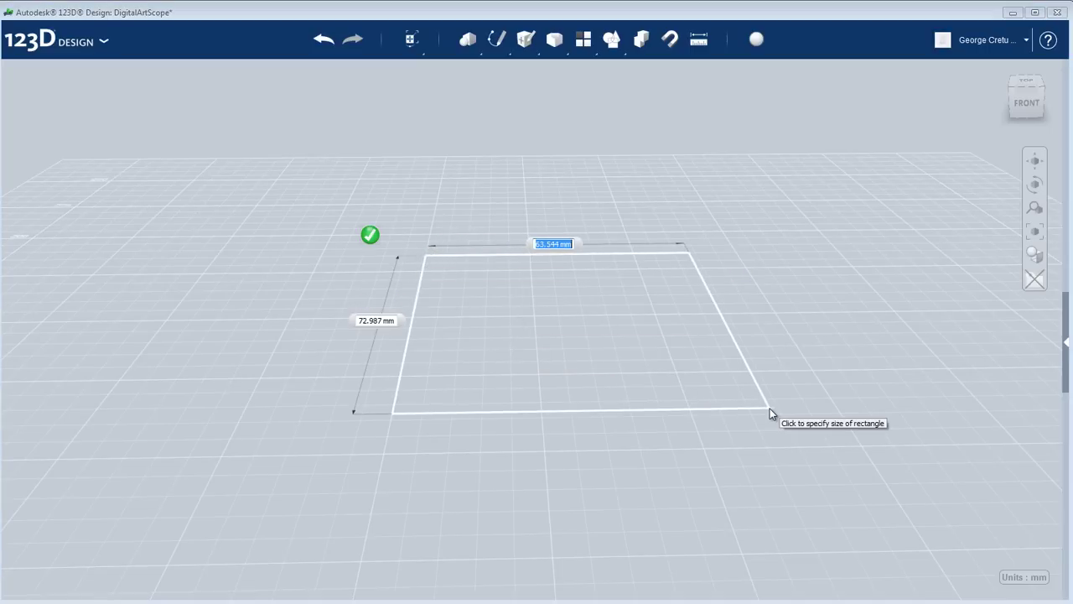
left_click(769, 408)
right_click_drag(809, 271, 812, 312)
scroll(818, 305, "down", 6)
mouse_move(779, 318)
middle_mouse_down()
mouse_move(723, 352)
mouse_move(576, 402)
middle_mouse_up()
scroll(594, 395, "up", 3)
scroll(620, 352, "up", 2)
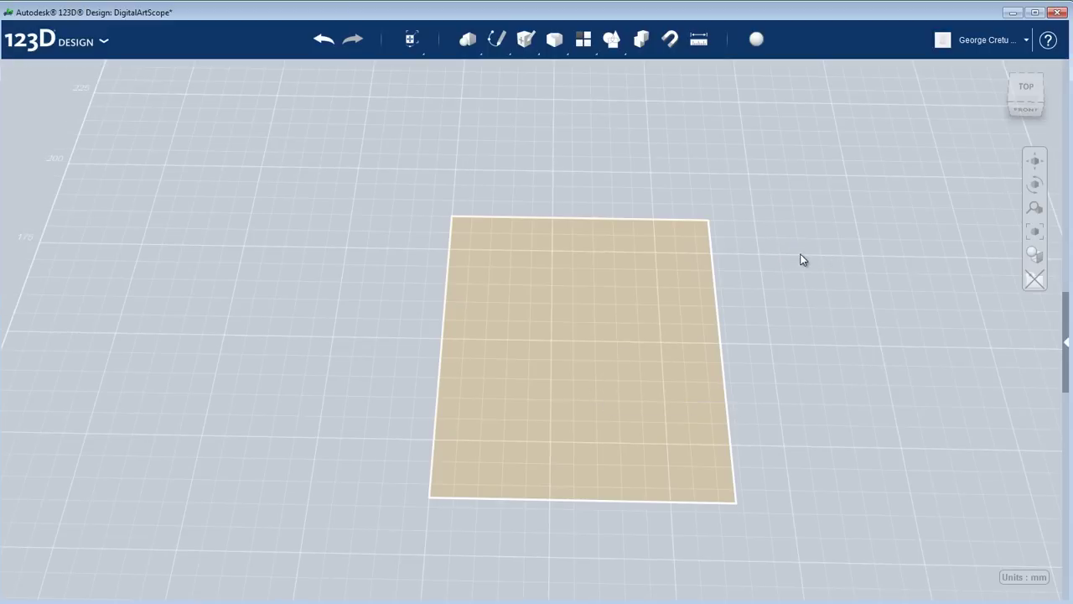
right_click_drag(779, 299, 768, 349)
scroll(681, 220, "down", 3)
scroll(678, 252, "down", 2)
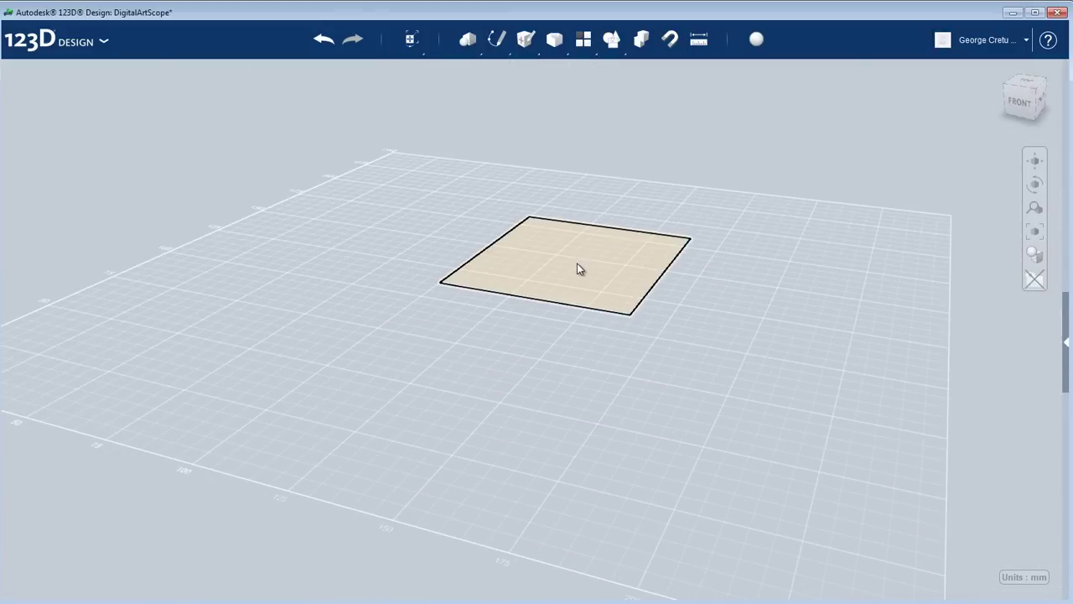
- Extrude the rectangular sketch profile upward by 23 mm into a solid block
scroll(628, 234, "up", 4)
scroll(560, 322, "down", 2)
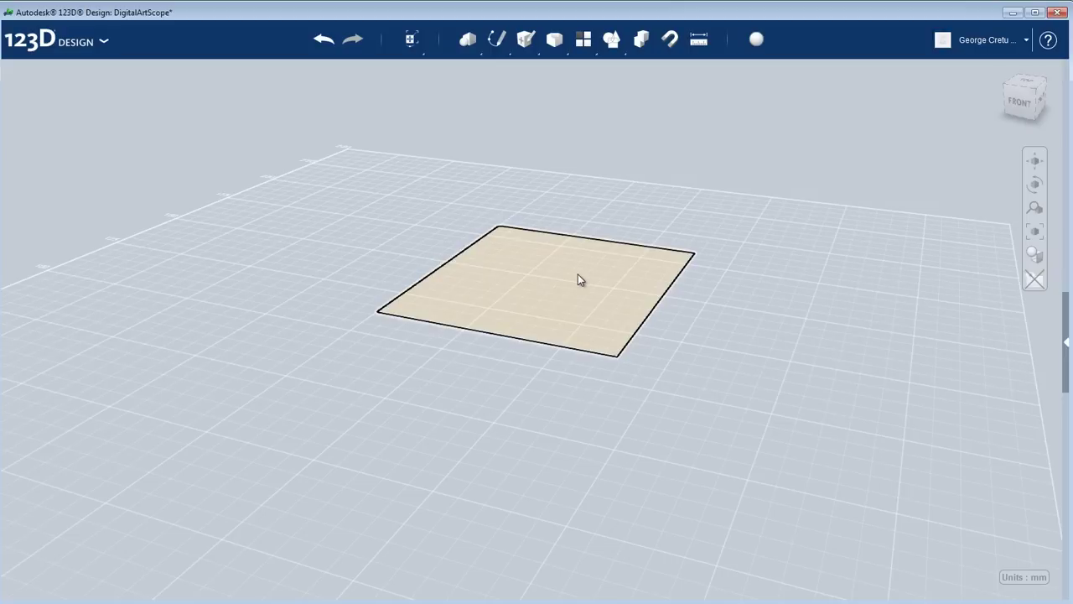
left_click_drag(577, 274, 564, 321)
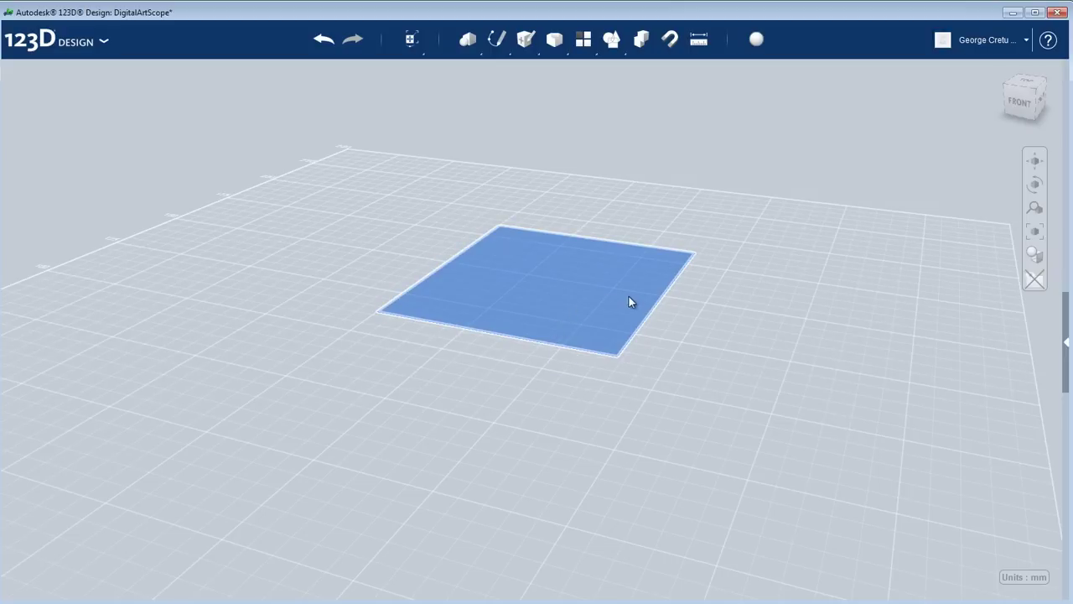
left_click(594, 273)
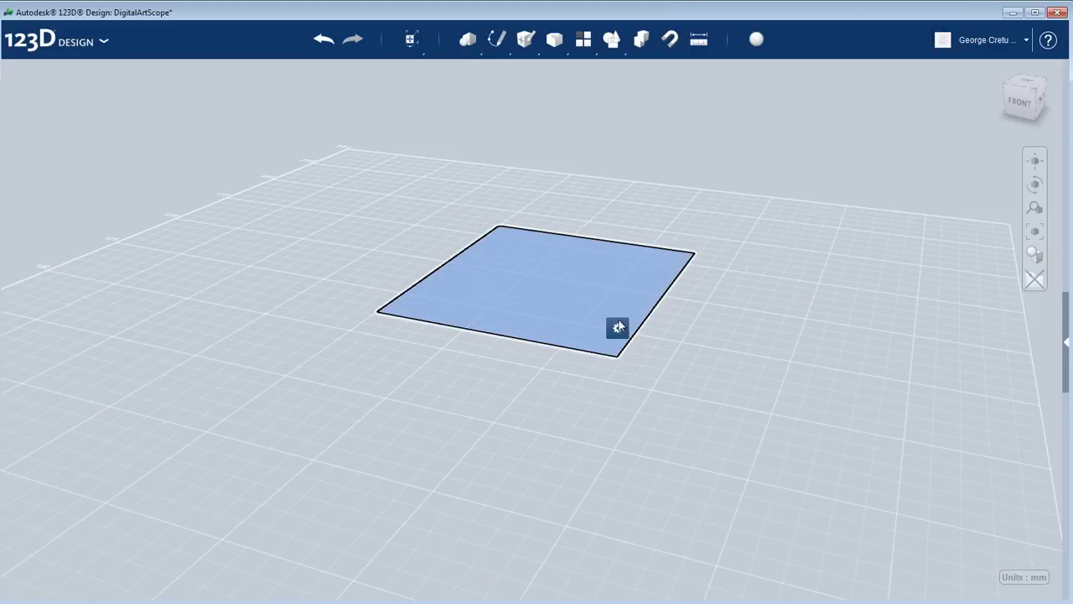
mouse_move(619, 330)
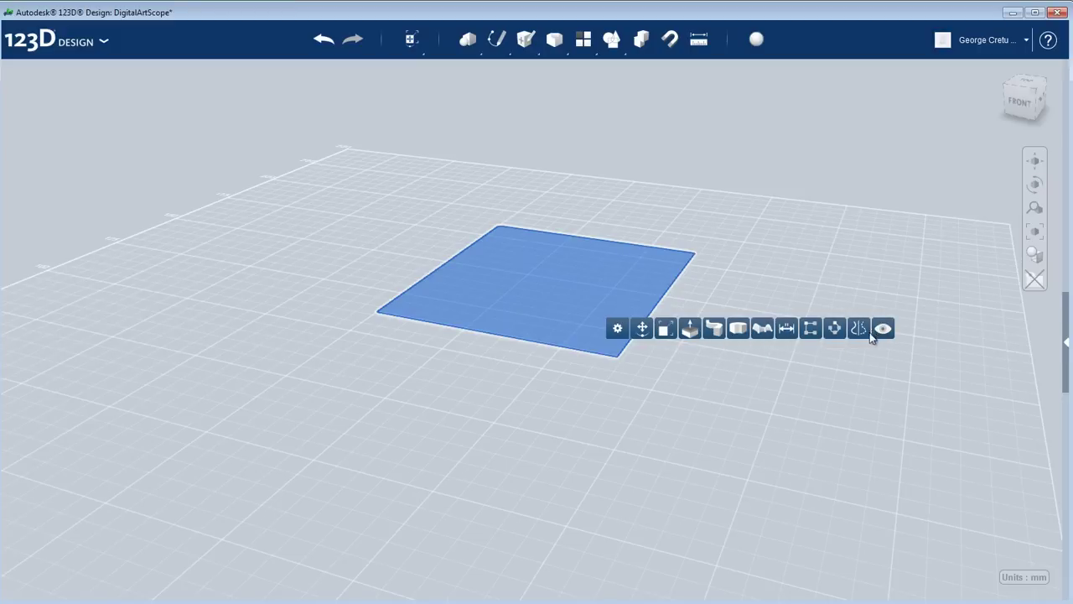
left_click(687, 334)
left_click_drag(546, 257, 562, 180)
right_click_drag(738, 311, 733, 367)
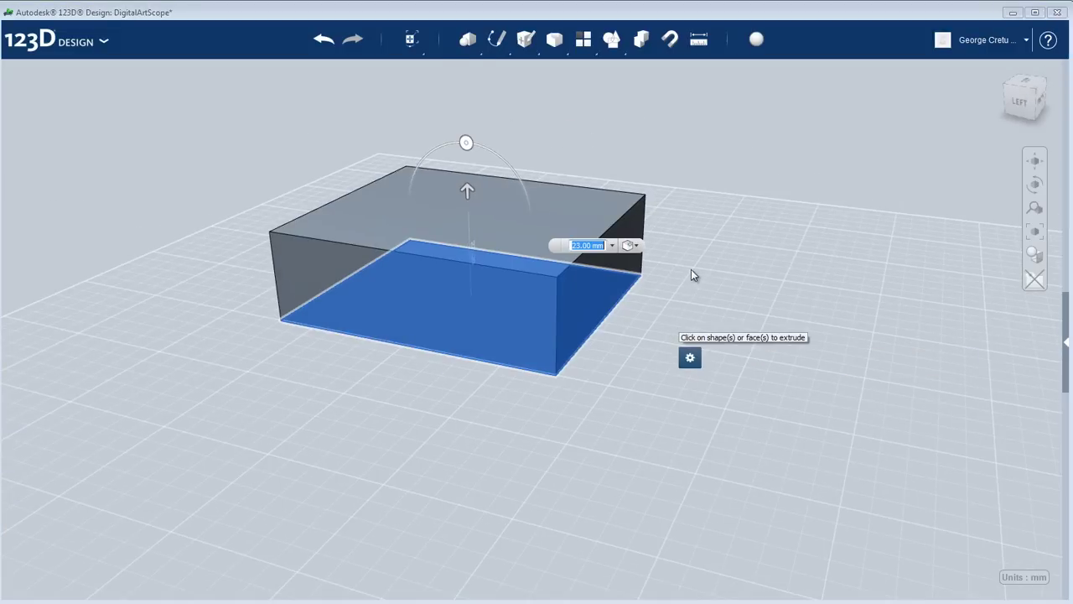
mouse_move(699, 362)
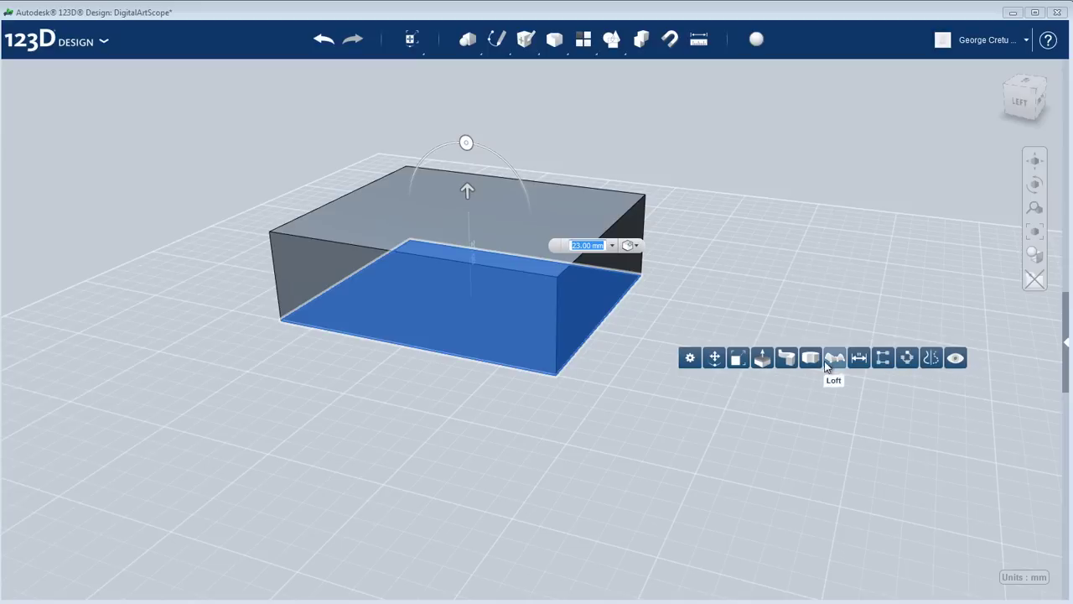
right_click_drag(819, 254, 790, 252)
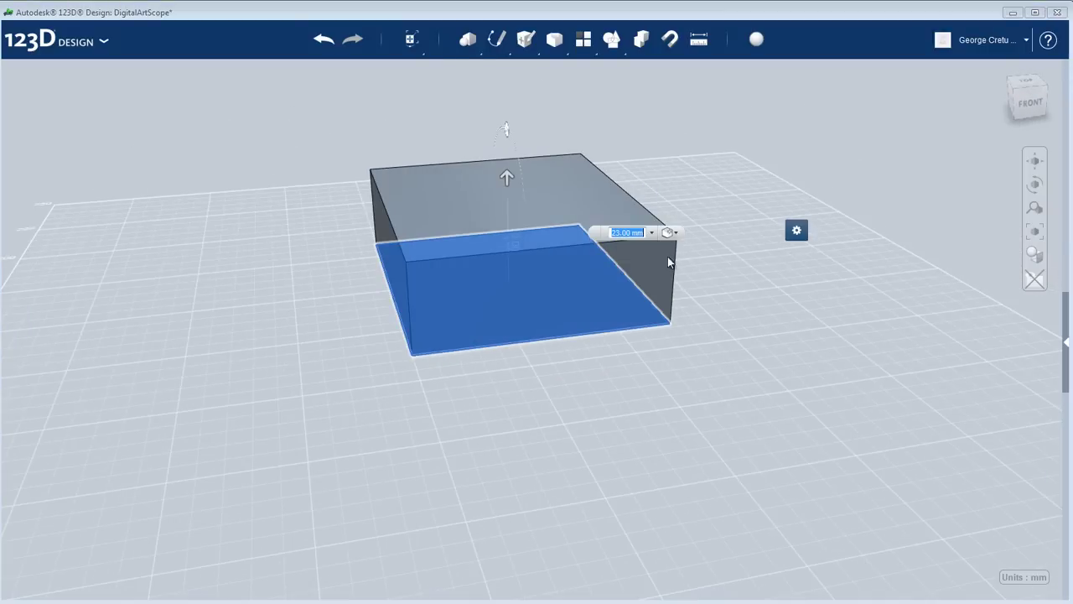
mouse_move(797, 231)
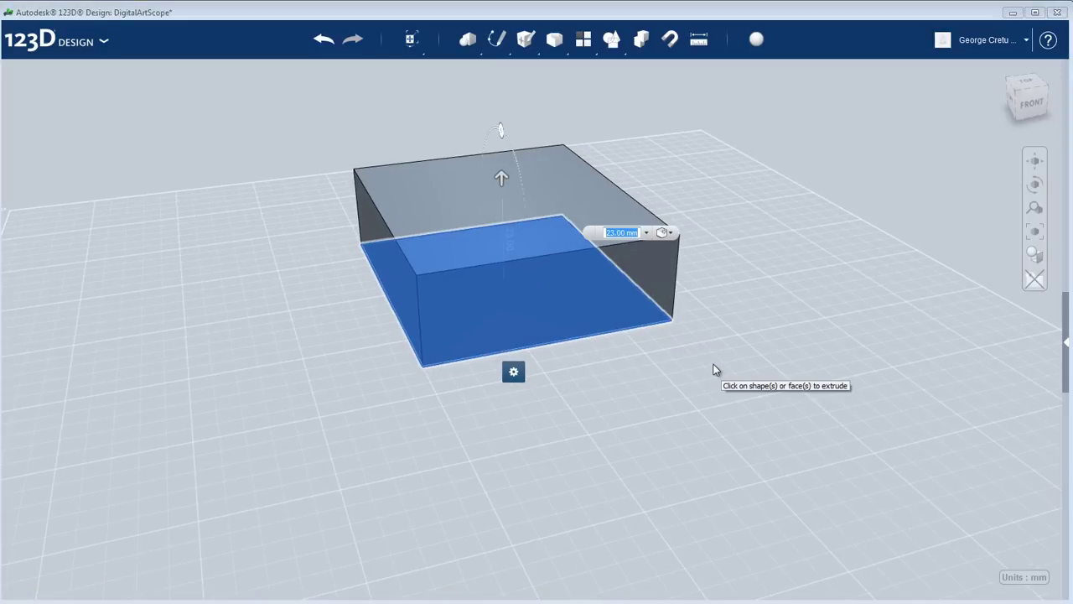
key("Return")
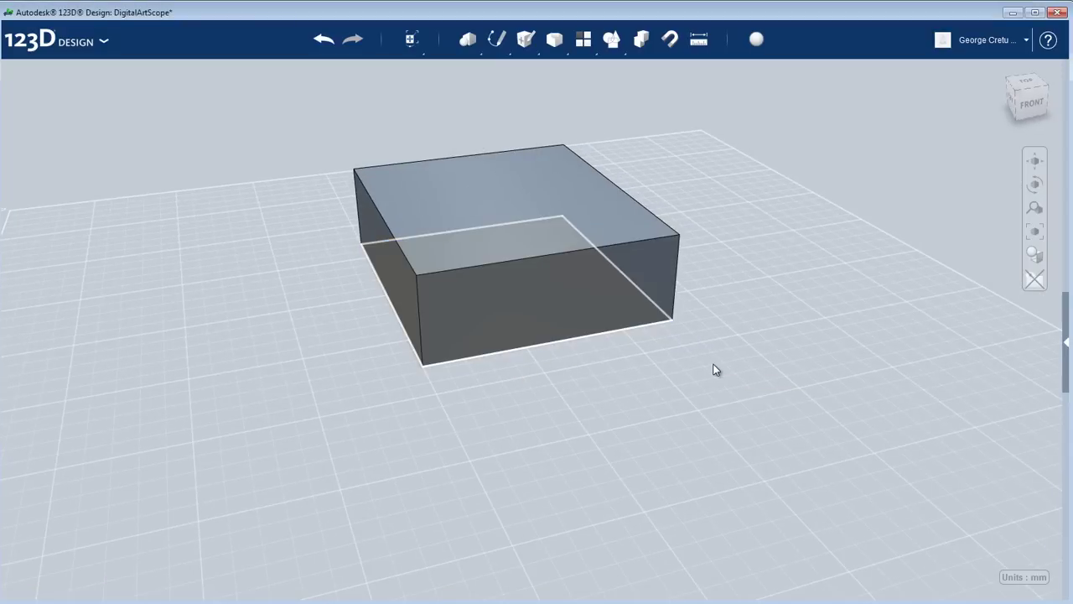
- Move the extruded block sideways across the grid so its rectangle sketch is partly uncovered
mouse_move(686, 380)
right_mouse_down()
mouse_move(747, 388)
mouse_move(769, 293)
mouse_move(712, 305)
mouse_move(767, 283)
mouse_move(779, 290)
mouse_move(765, 294)
right_mouse_up()
middle_click_drag(524, 337, 529, 435)
scroll(528, 438, "up", 2)
scroll(619, 450, "down", 1)
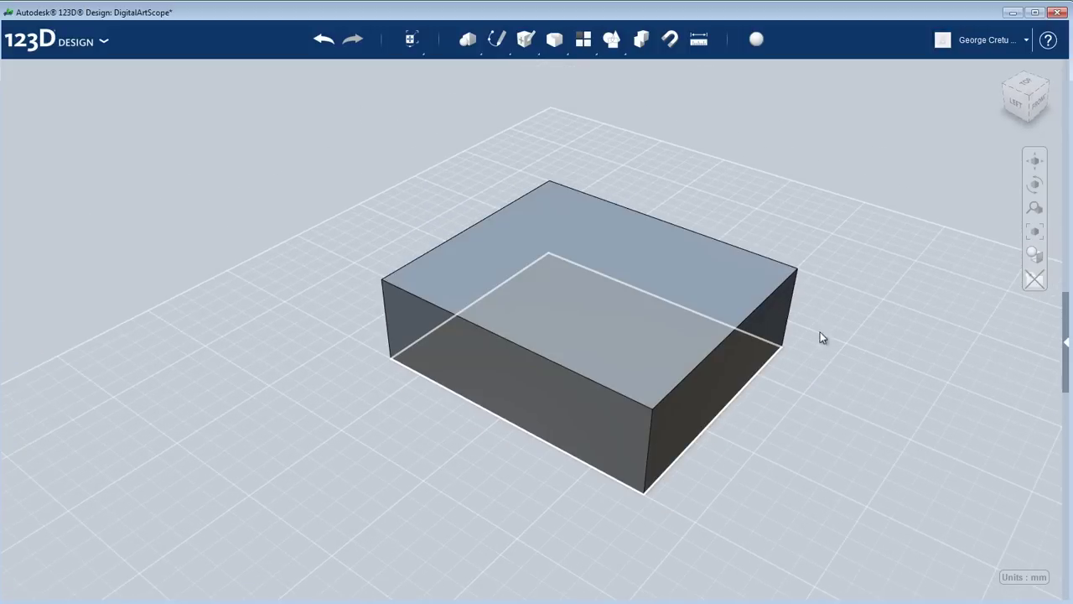
right_click_drag(795, 272, 594, 416)
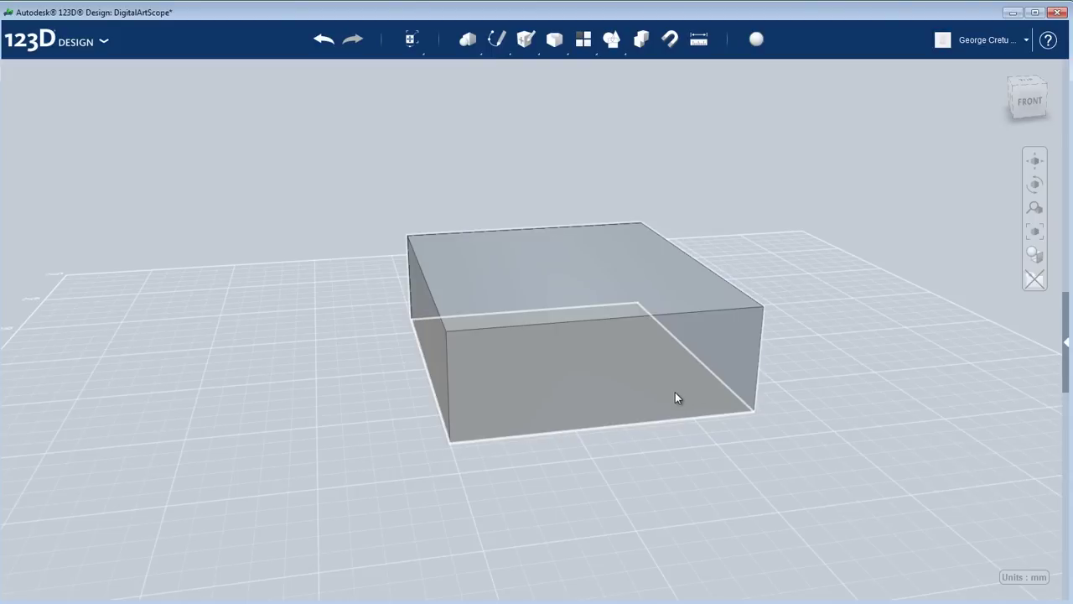
right_click_drag(842, 375, 926, 379)
left_click_drag(686, 322, 789, 250)
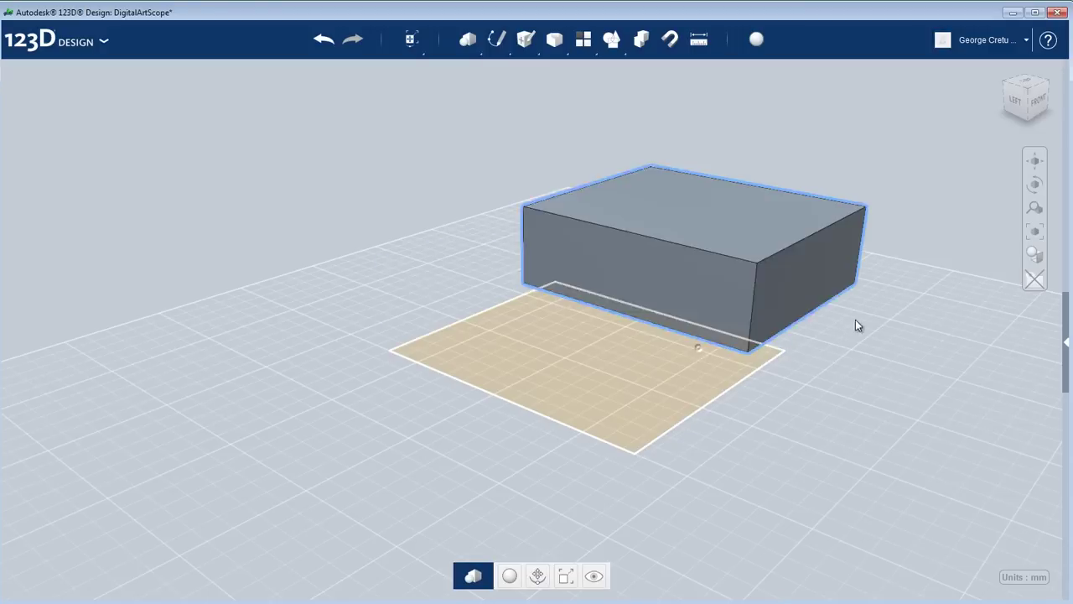
left_click_drag(867, 326, 877, 421)
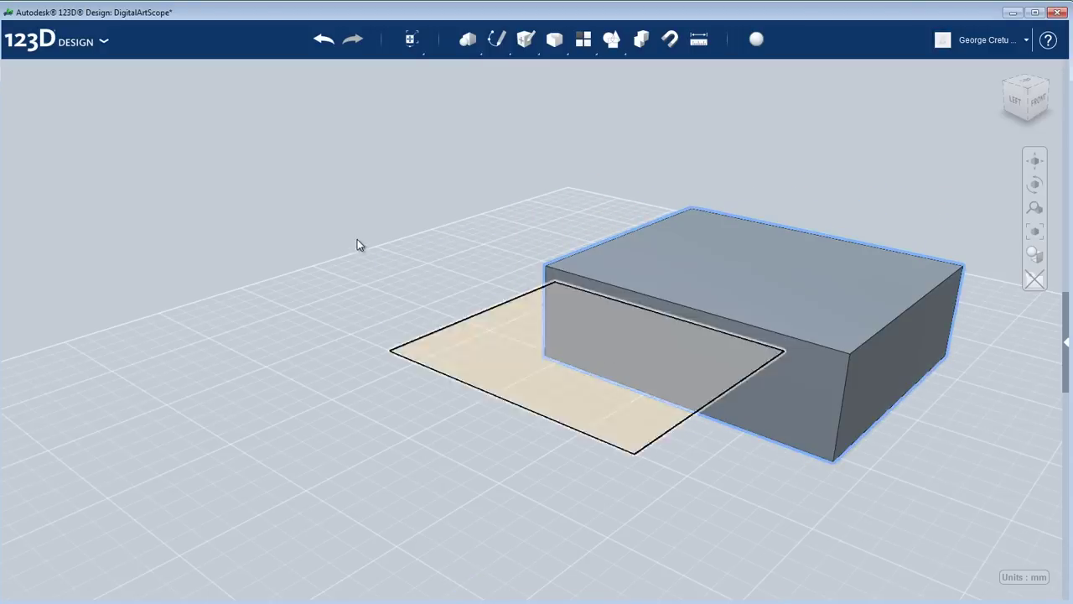
- Start a Circle sketch on the block's left side face, previewing the sketch plane on its other faces first
right_click_drag(360, 242, 800, 330)
right_click_drag(769, 386, 611, 338)
scroll(578, 246, "down", 2)
right_click_drag(563, 209, 505, 167)
mouse_move(497, 39)
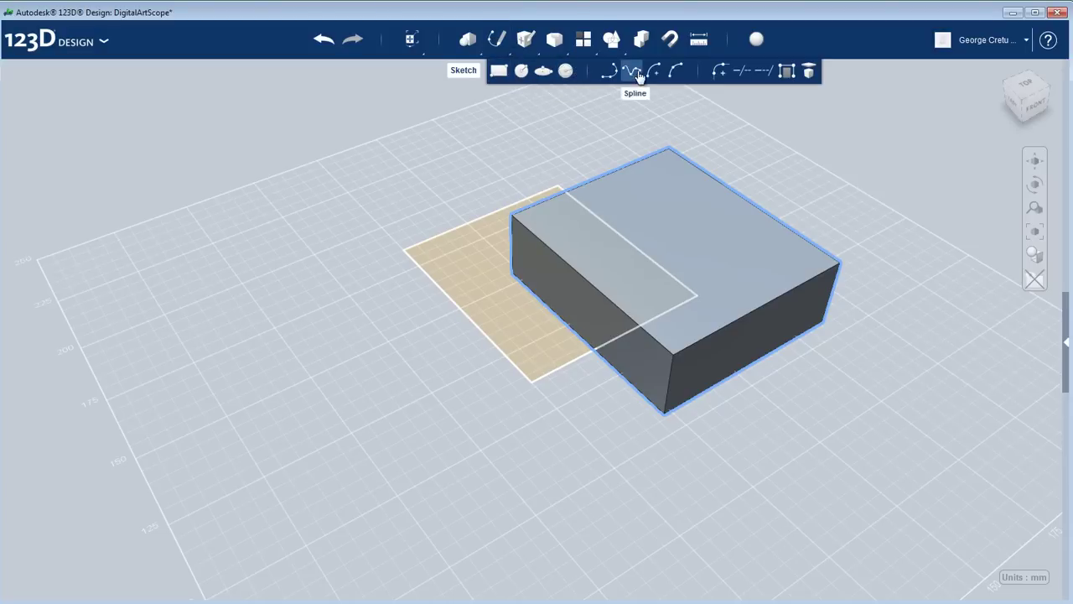
left_click(525, 74)
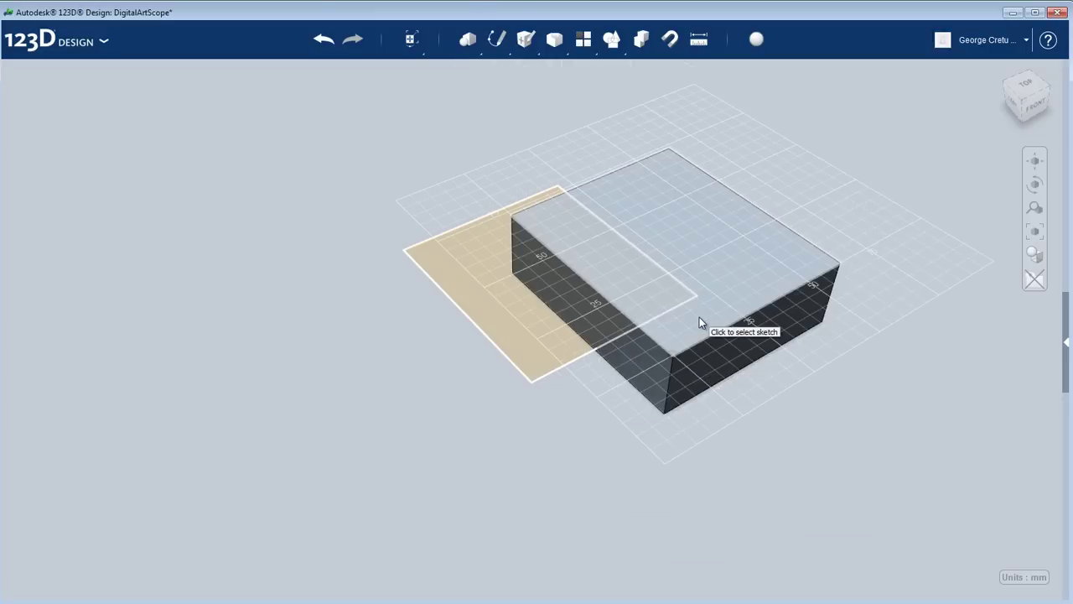
right_click_drag(649, 344, 831, 302)
mouse_move(343, 214)
right_mouse_down()
mouse_move(417, 237)
mouse_move(475, 309)
mouse_move(408, 311)
mouse_move(391, 259)
mouse_move(283, 296)
mouse_move(384, 239)
right_mouse_up()
middle_click_drag(402, 234, 564, 412)
mouse_move(656, 355)
right_mouse_down()
mouse_move(656, 285)
mouse_move(676, 225)
mouse_move(679, 395)
mouse_move(495, 370)
mouse_move(578, 327)
mouse_move(469, 389)
mouse_move(453, 351)
right_mouse_up()
right_click_drag(453, 279, 568, 327)
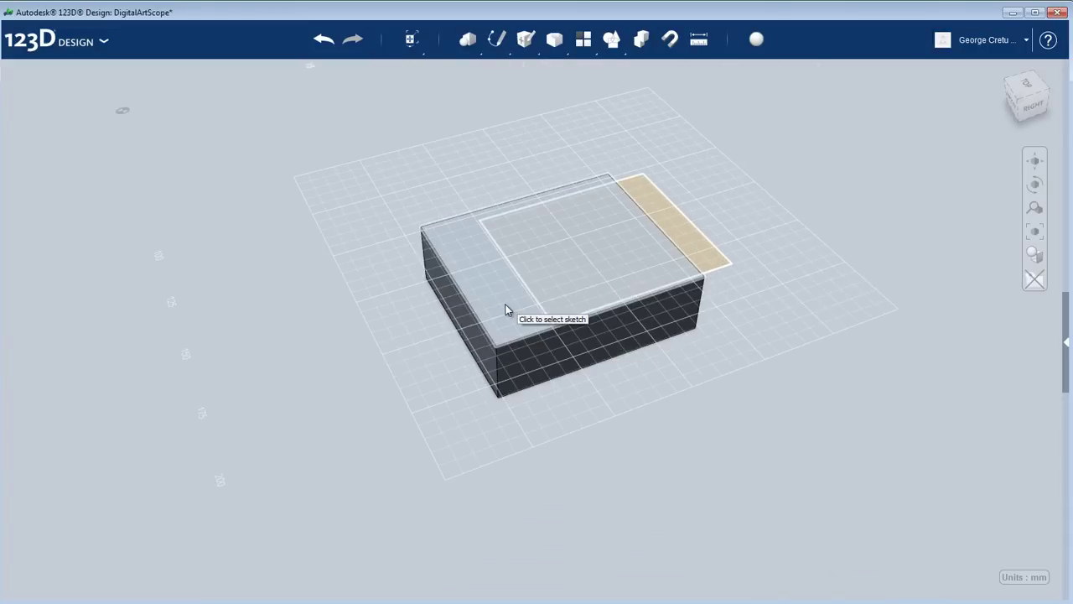
right_click_drag(506, 310, 412, 304)
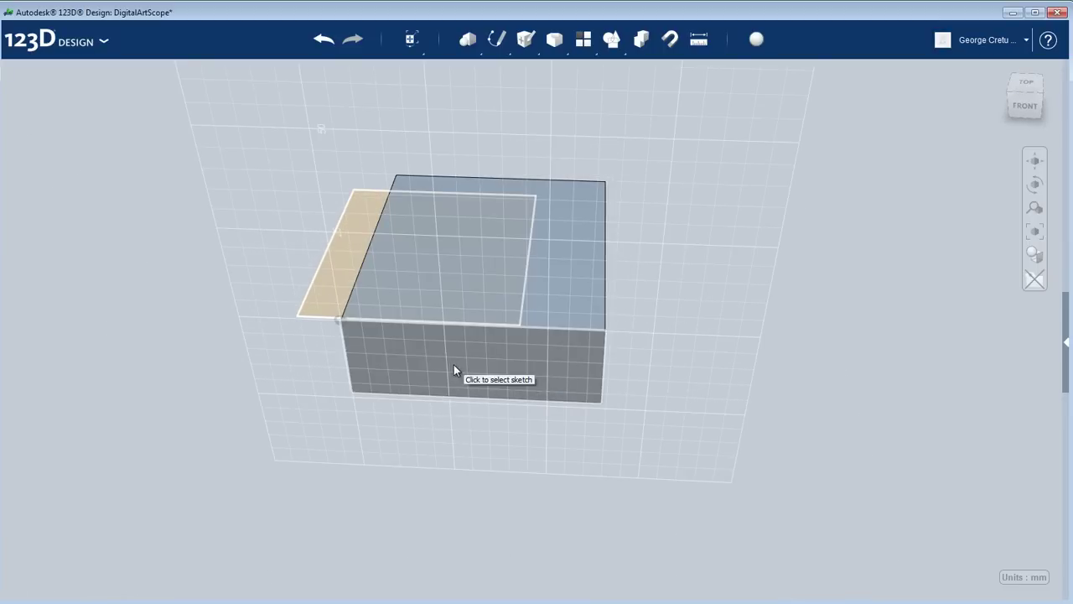
mouse_move(461, 364)
right_mouse_down()
mouse_move(576, 293)
mouse_move(584, 375)
right_mouse_up()
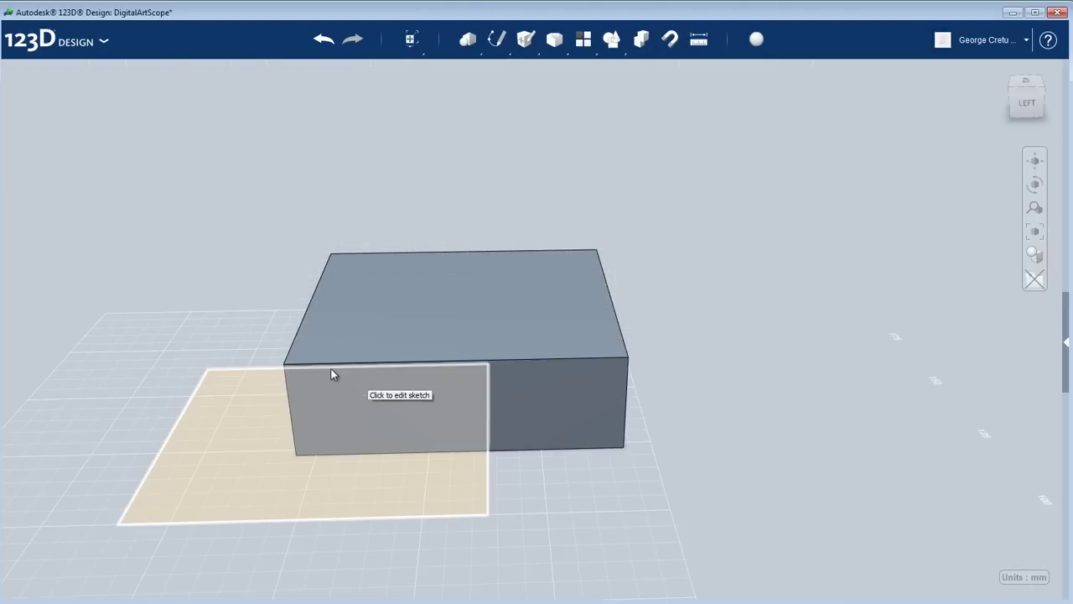
mouse_move(306, 363)
right_mouse_down()
mouse_move(323, 333)
mouse_move(339, 330)
right_mouse_up()
left_click(339, 333)
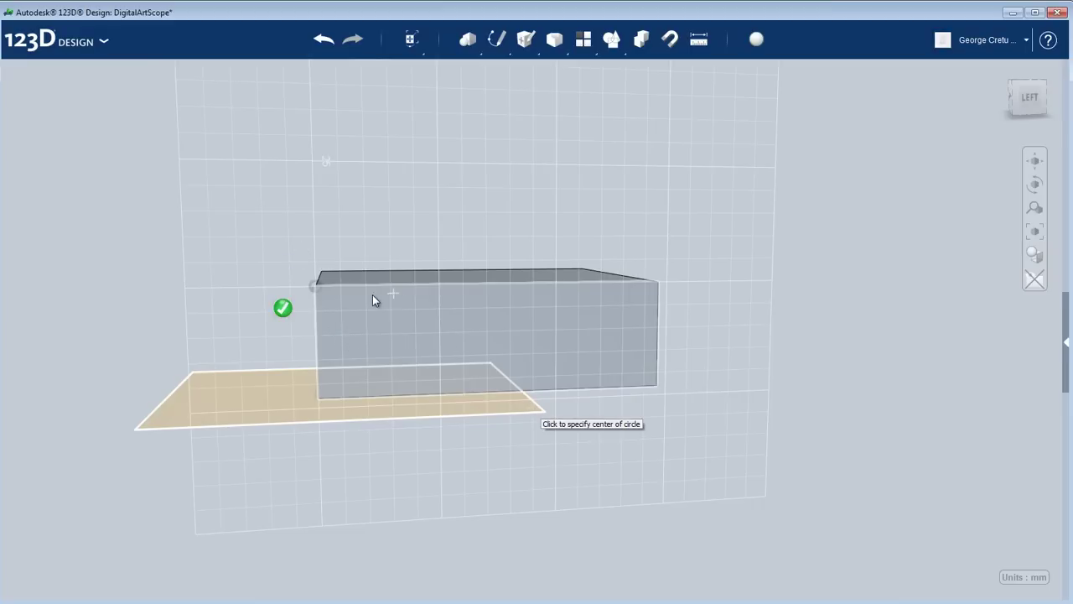
- Draw a circle near one end of the block's left side face and exit the sketch
scroll(373, 300, "up", 2)
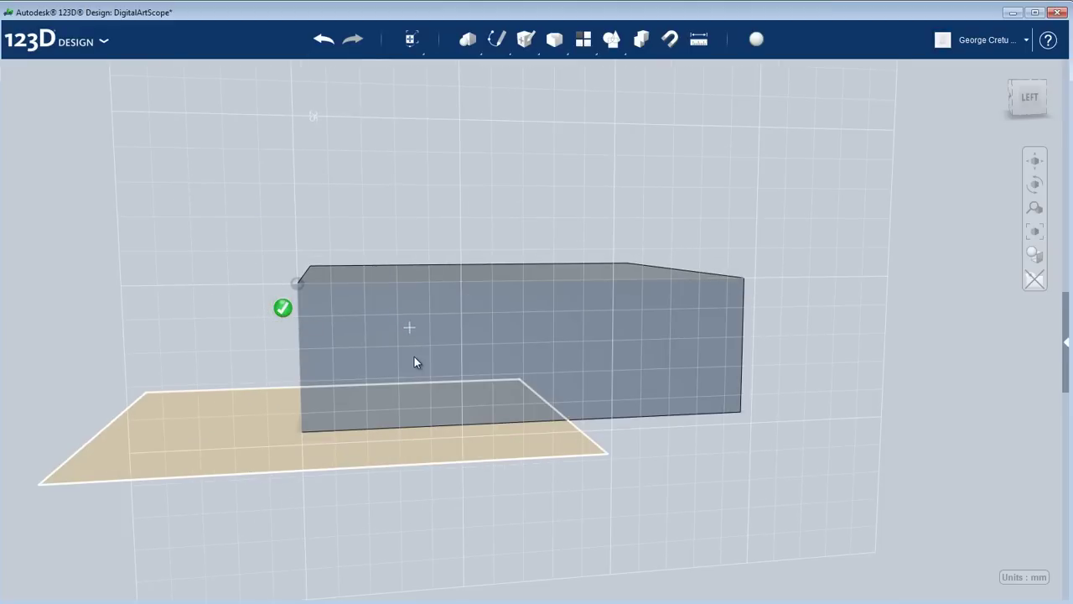
left_click(409, 367)
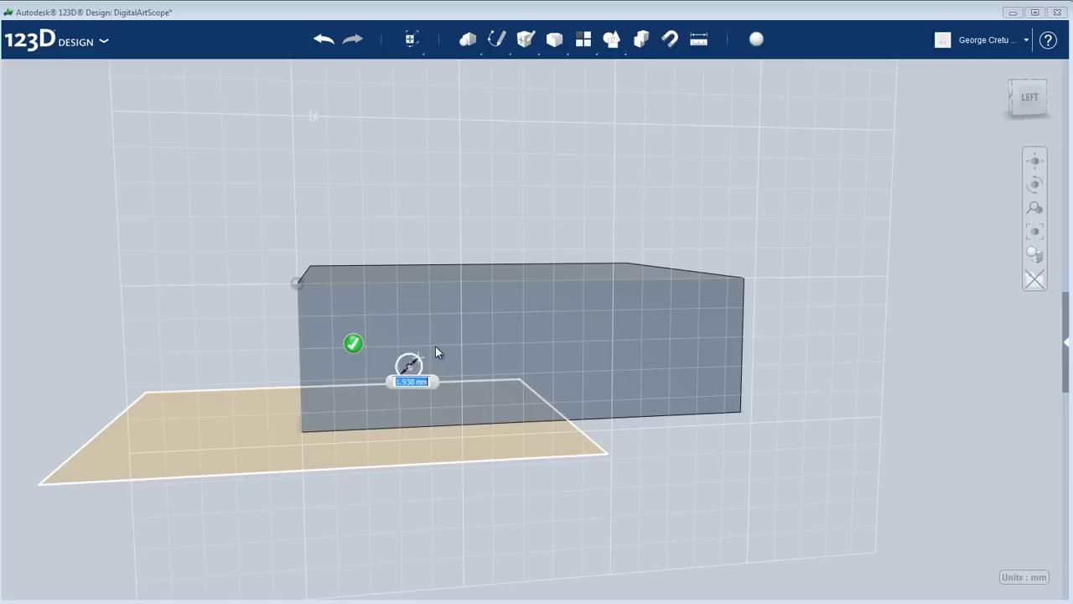
left_click(443, 345)
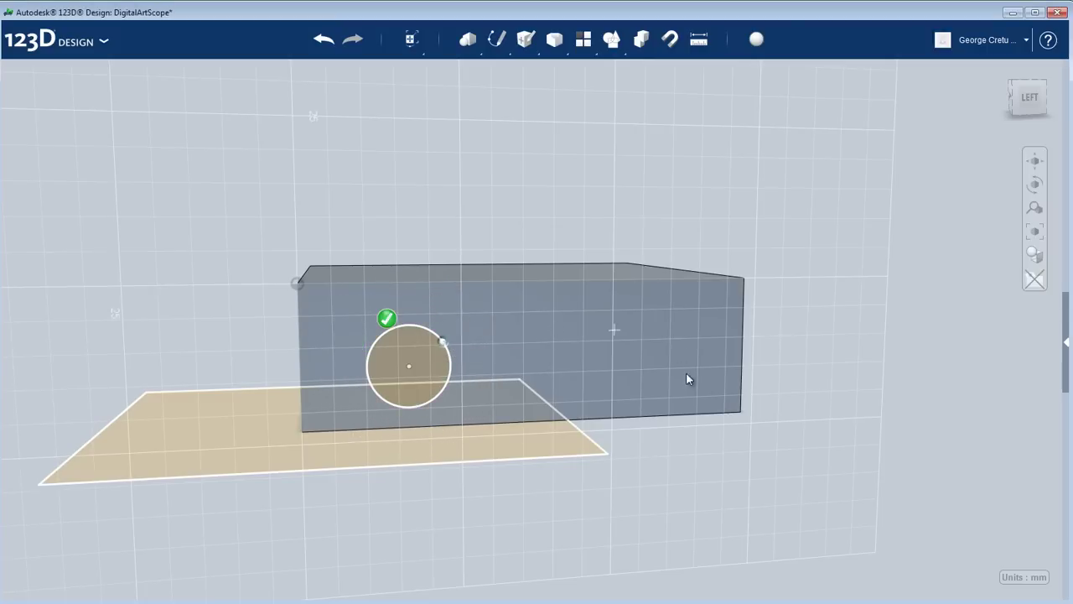
right_click_drag(515, 437, 608, 470)
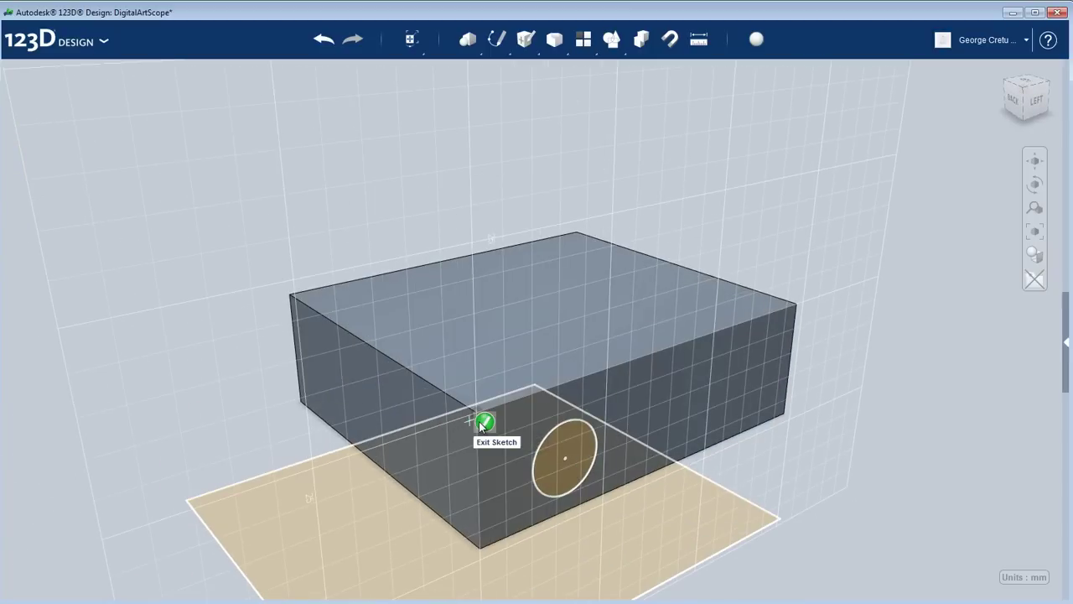
left_click(484, 423)
- Extrude the circle on the block's left side face by -72 mm so it passes completely through the solid
scroll(796, 259, "down", 5)
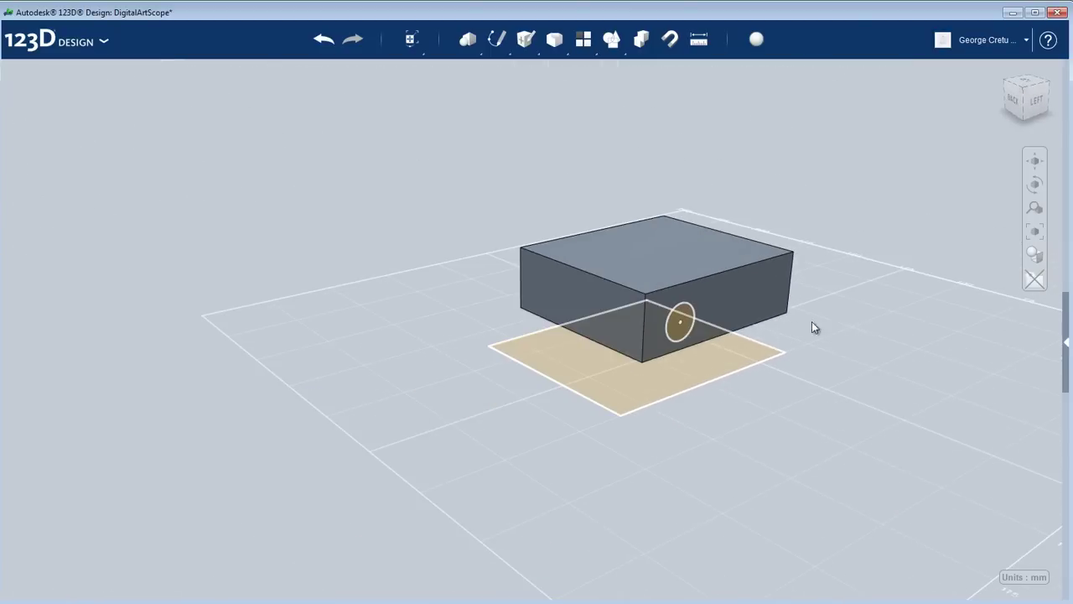
scroll(504, 424, "down", 3)
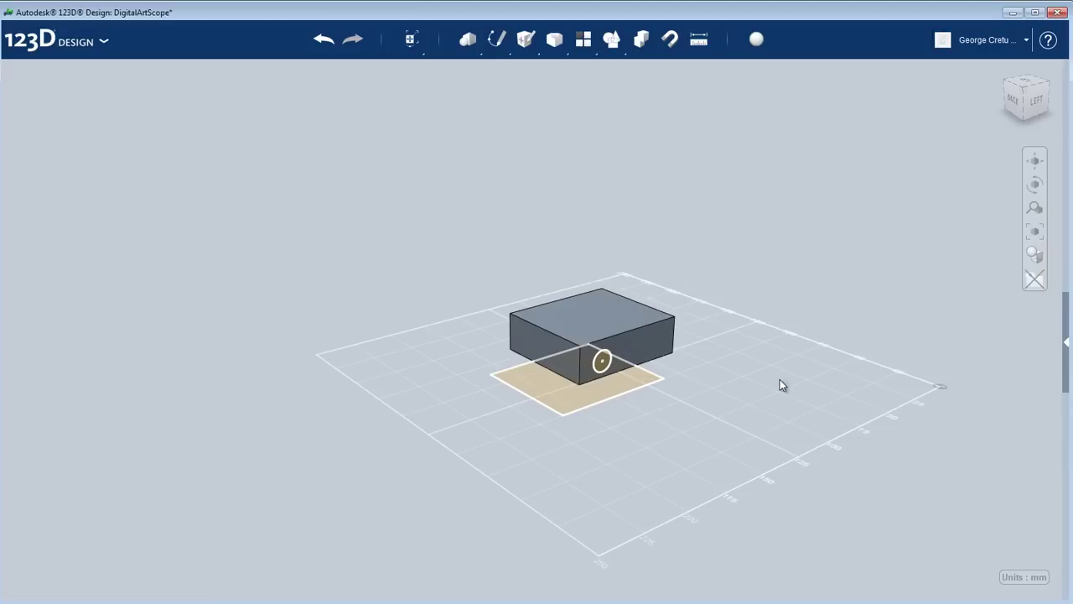
scroll(611, 368, "up", 10)
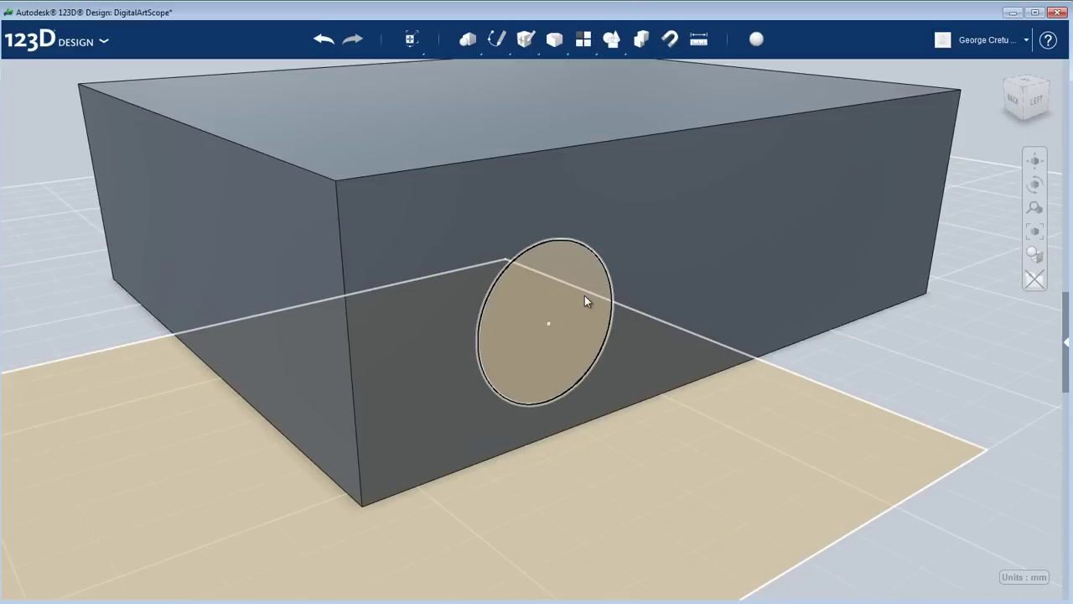
left_click(585, 295)
scroll(784, 390, "down", 5)
mouse_move(875, 371)
right_mouse_down()
mouse_move(855, 359)
mouse_move(873, 371)
right_mouse_up()
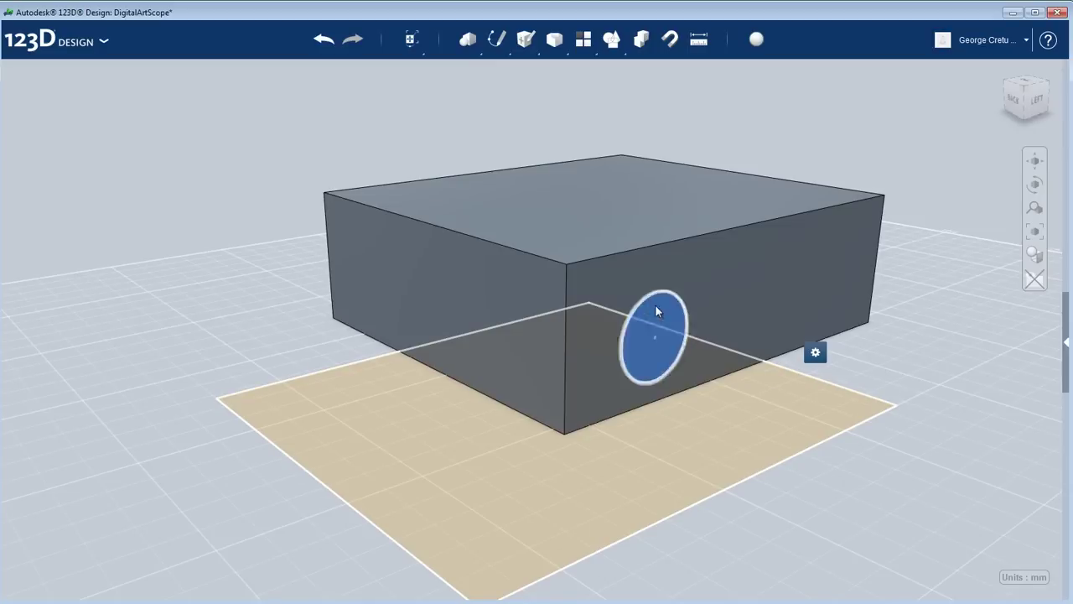
mouse_move(827, 352)
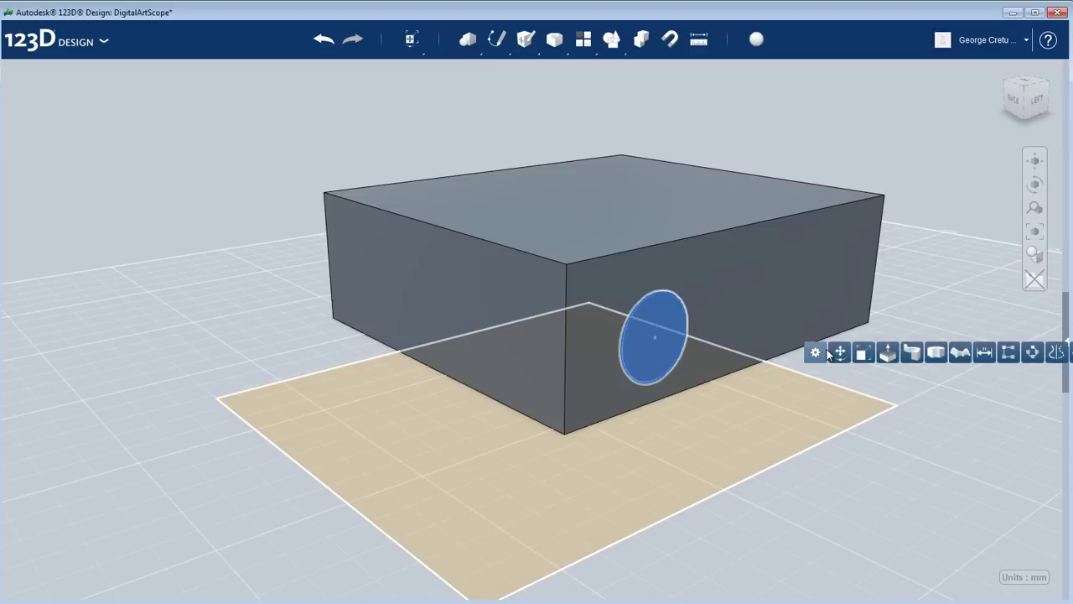
left_click(886, 353)
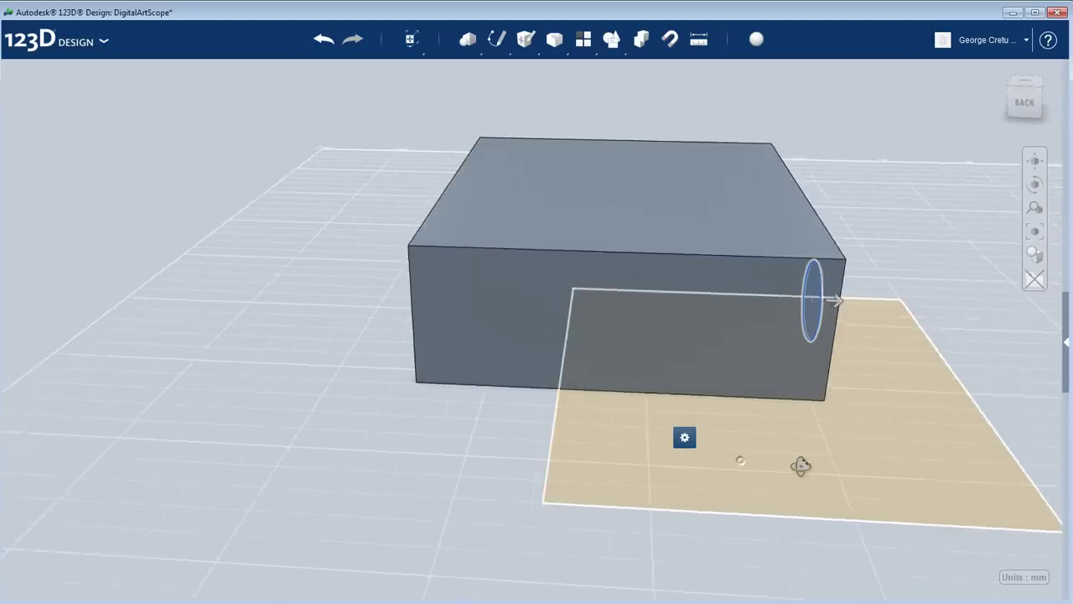
left_click_drag(838, 291, 372, 291)
right_click_drag(377, 359, 433, 370)
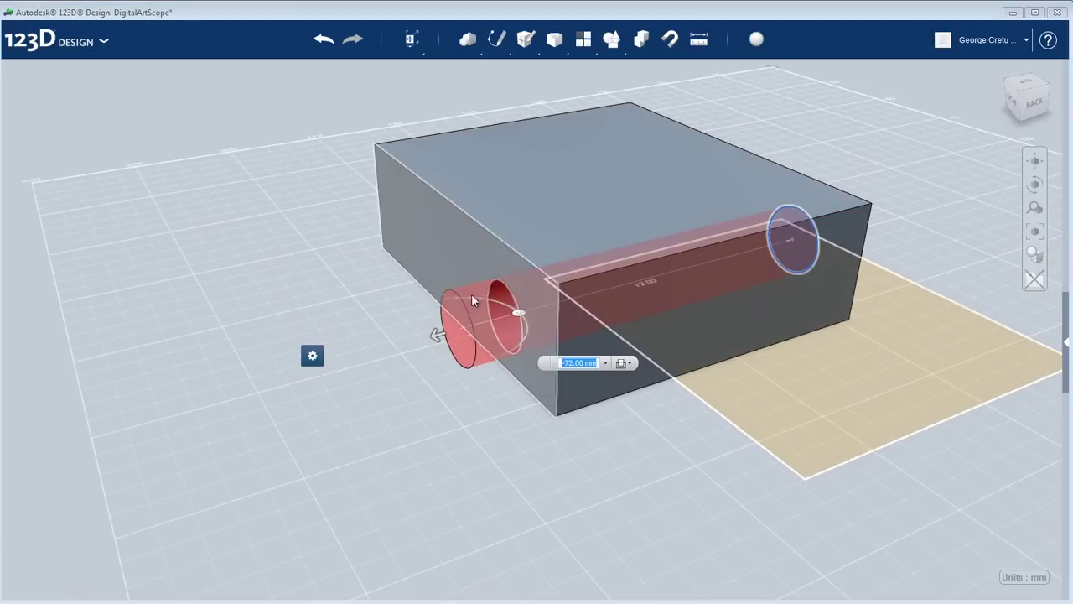
right_click_drag(412, 352, 349, 383)
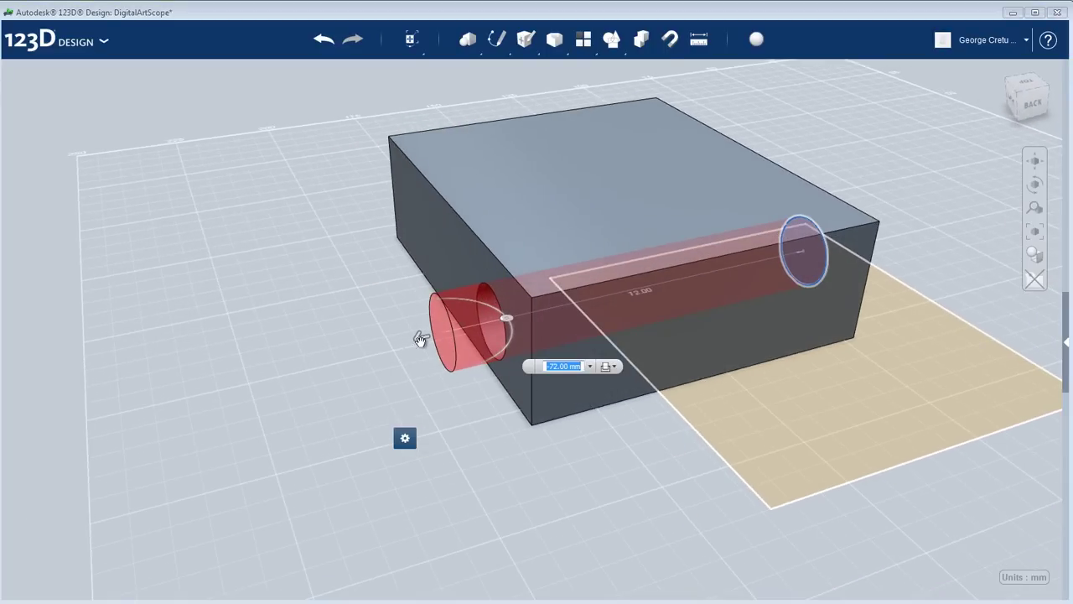
- Set the circle extrusion's operation to Cut and apply it to make a hole through the block
left_click(609, 367)
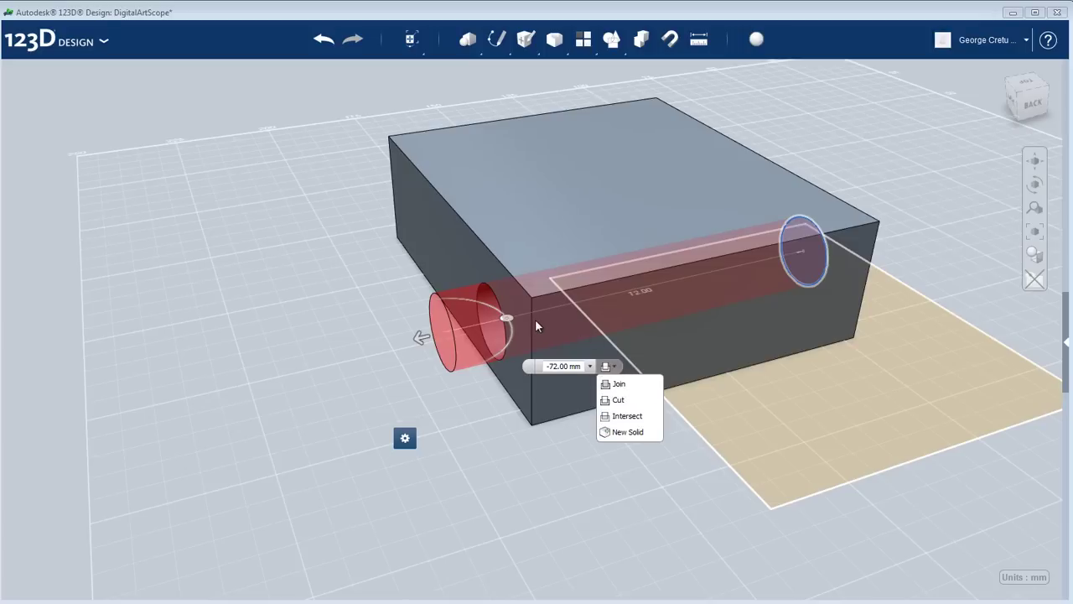
right_click_drag(767, 417, 697, 408)
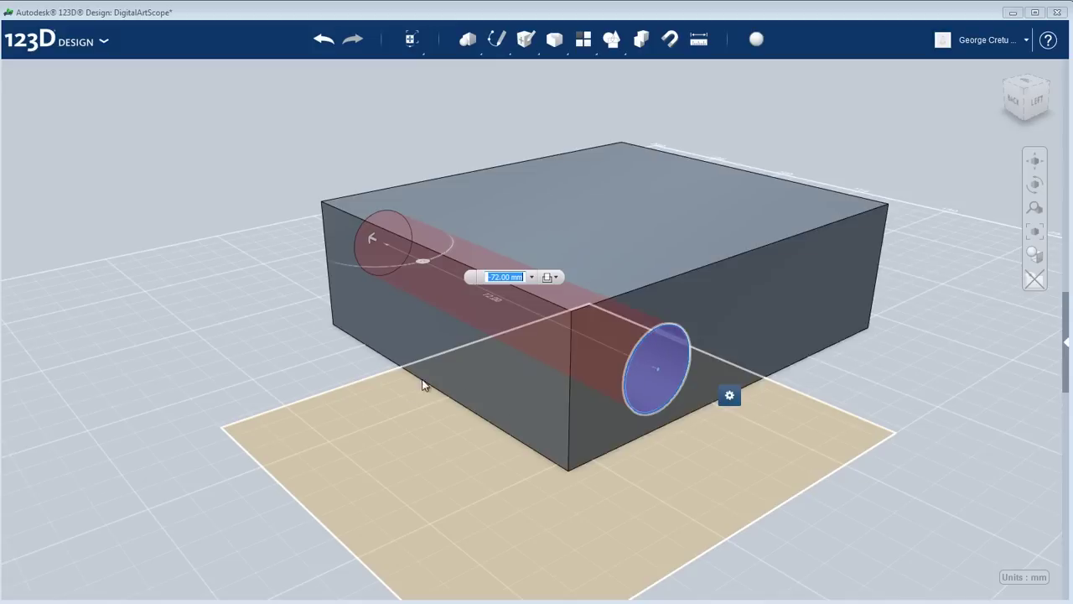
right_click_drag(375, 451, 358, 410)
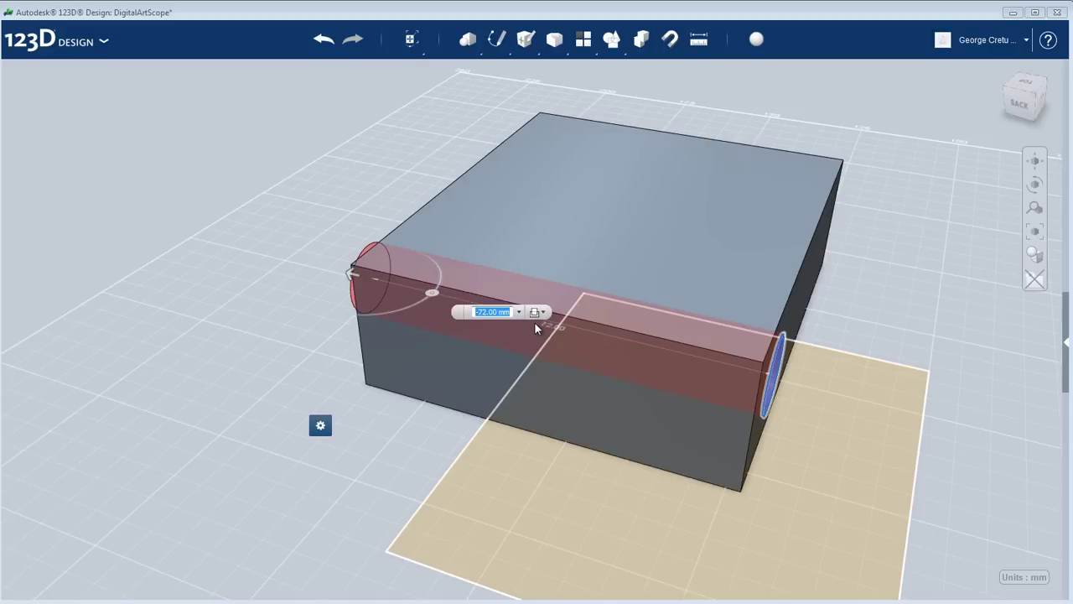
right_click_drag(642, 416, 544, 393)
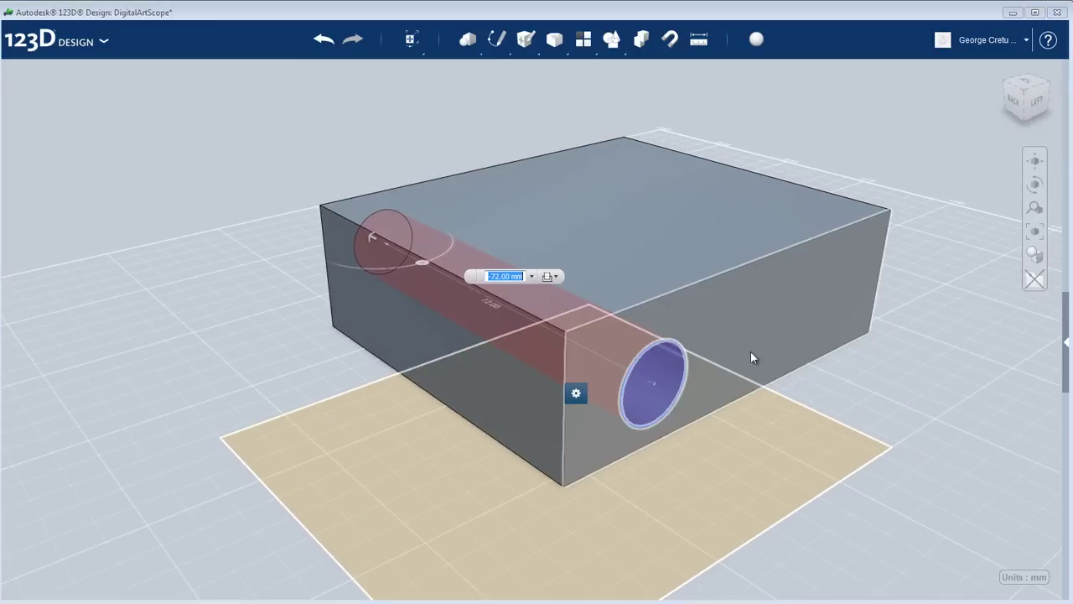
left_click(551, 277)
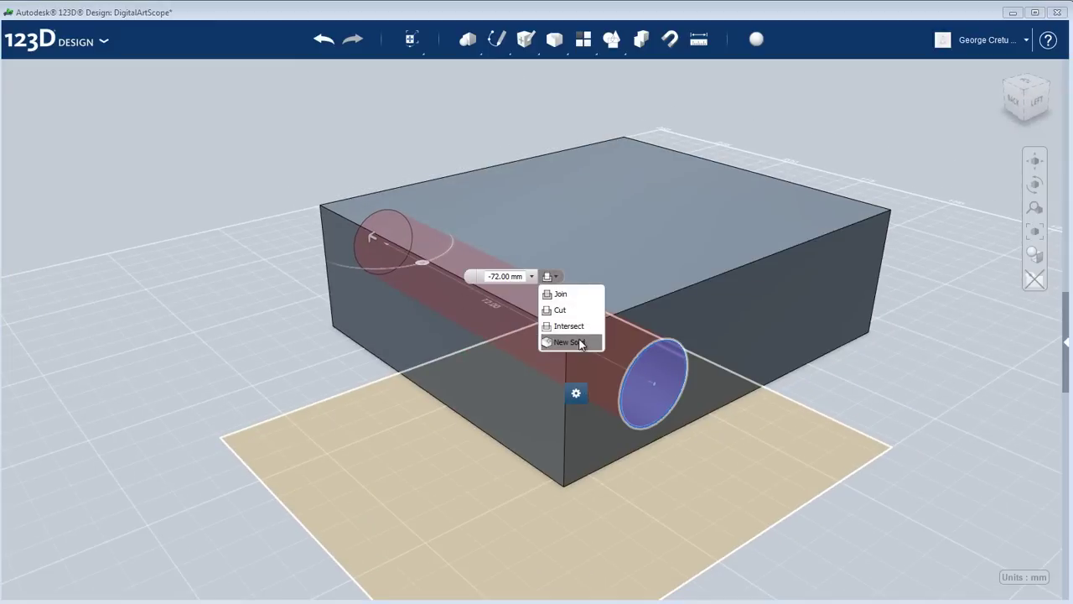
left_click(560, 294)
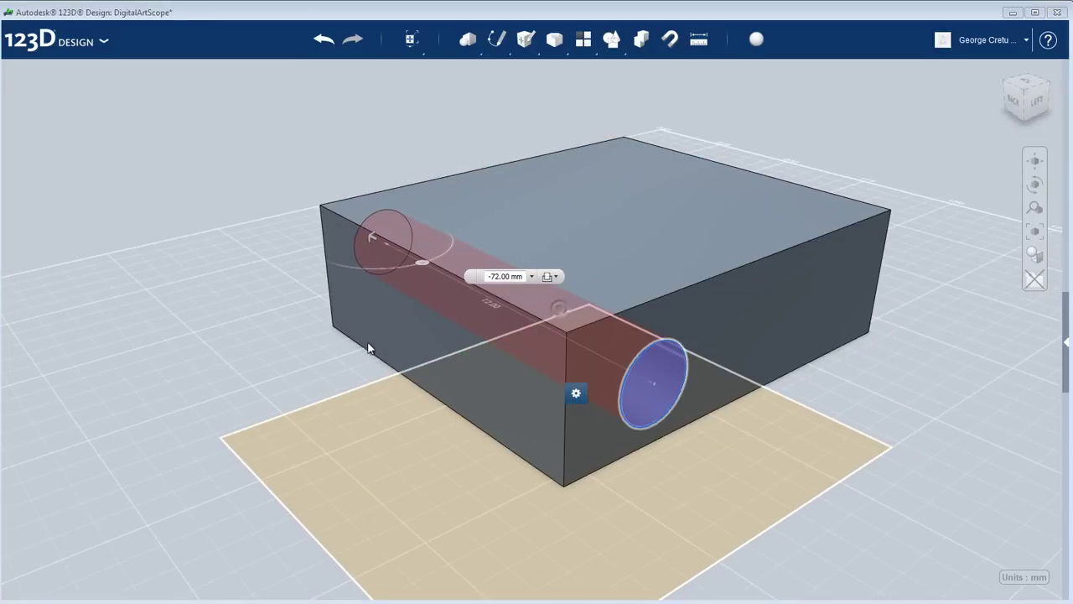
left_click(392, 373)
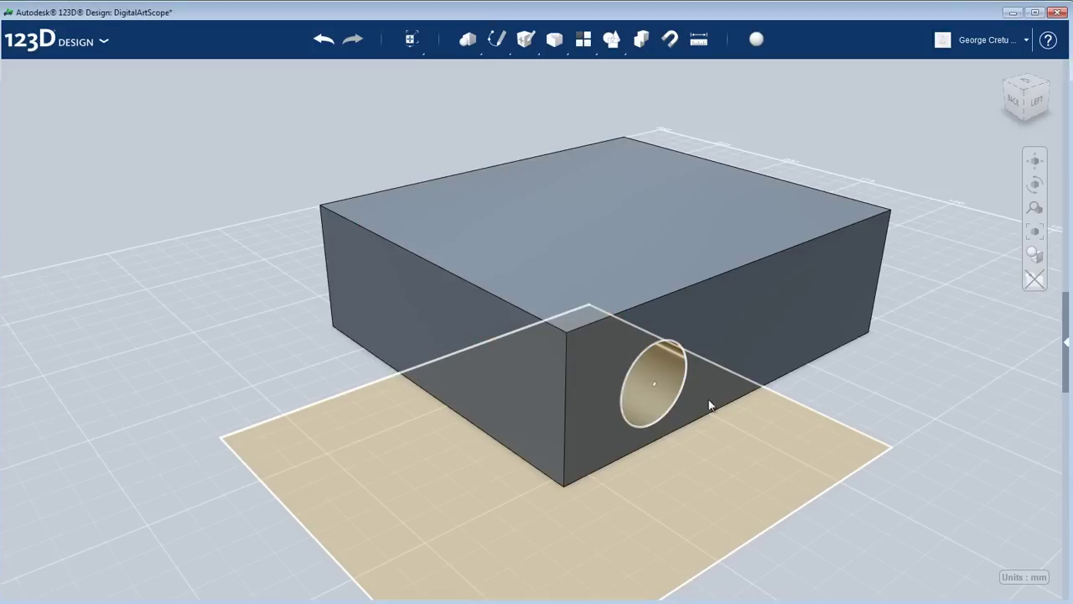
- Remove the leftover circle sketch from the hole's opening on the left side face
left_click(671, 382)
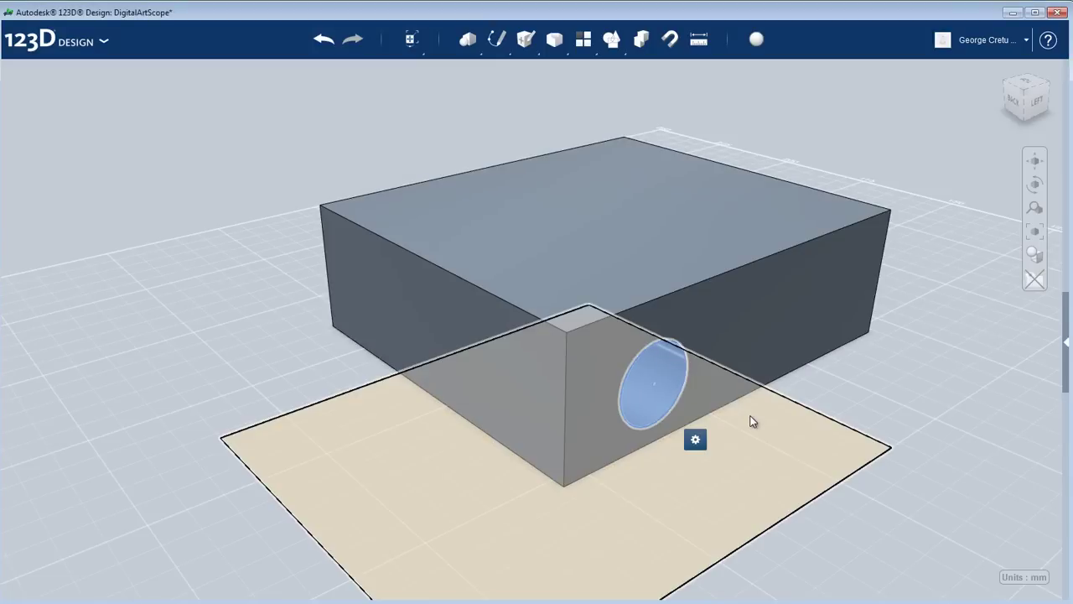
left_click(750, 419)
right_click_drag(817, 433, 754, 415)
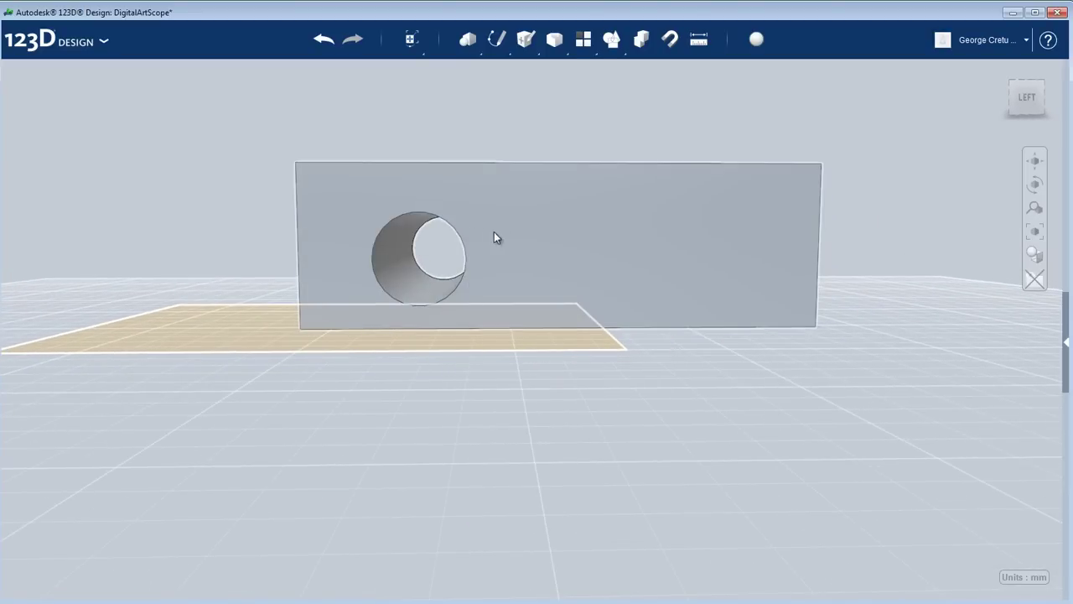
- Examine the cut hole by looking through it from the left face and viewing the block from other sides
right_click_drag(496, 231, 453, 249)
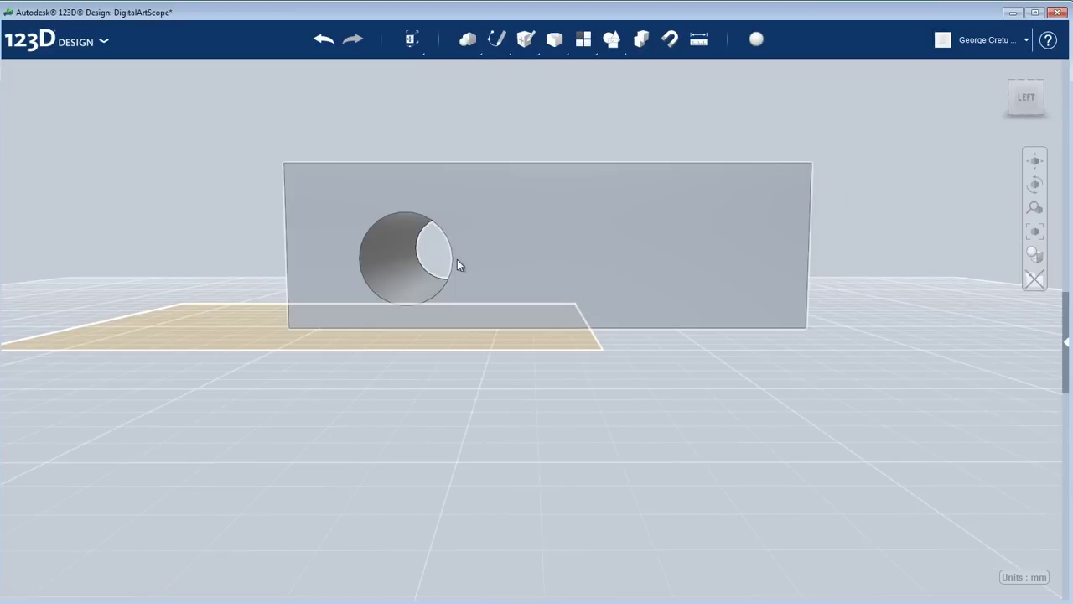
mouse_move(373, 254)
right_mouse_down()
mouse_move(677, 271)
mouse_move(532, 287)
mouse_move(427, 276)
mouse_move(378, 244)
right_mouse_up()
right_click_drag(815, 224, 1009, 361)
scroll(607, 338, "down", 3)
right_click_drag(520, 338, 649, 336)
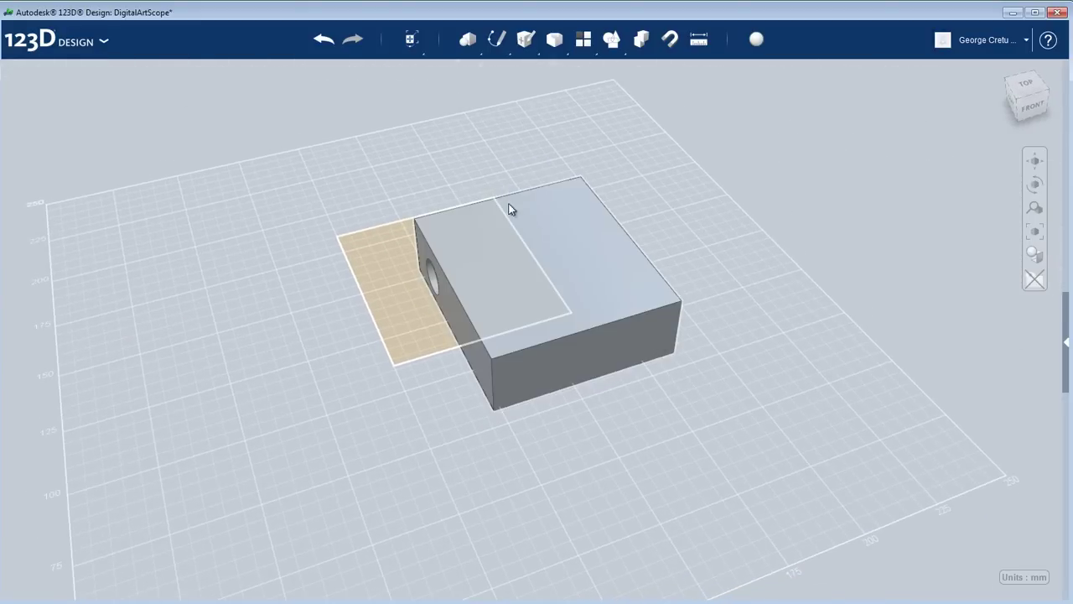
mouse_move(547, 325)
middle_mouse_down()
mouse_move(681, 311)
mouse_move(618, 288)
middle_mouse_up()
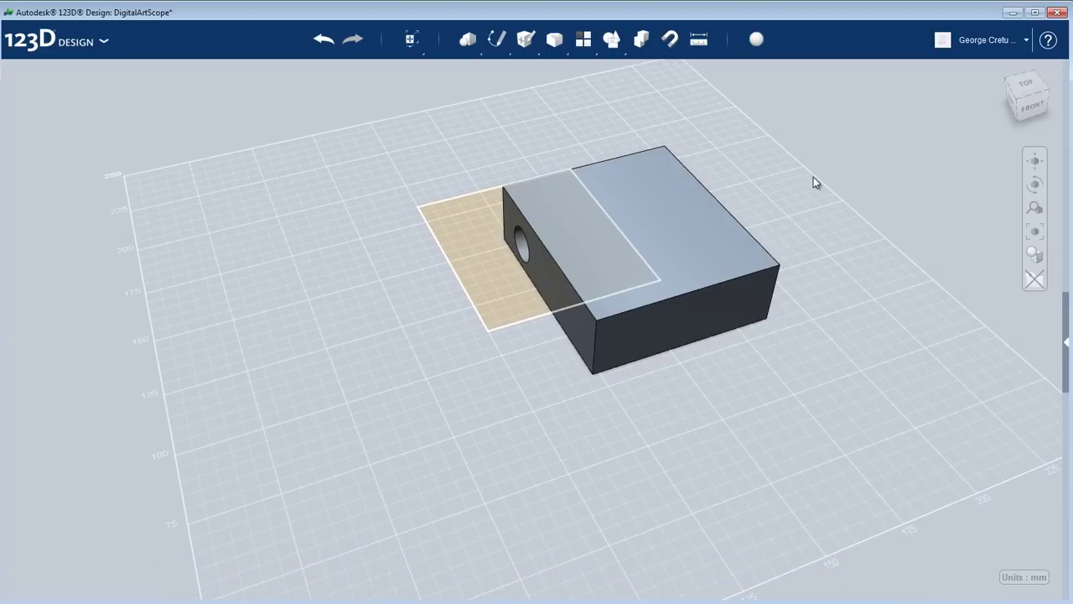
right_click_drag(747, 381, 735, 360)
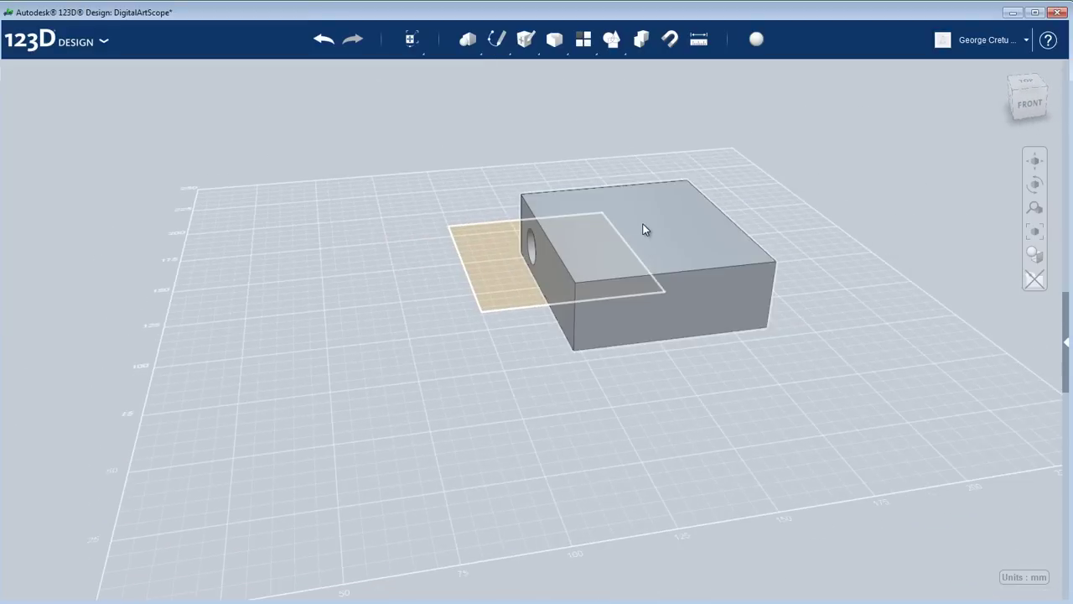
scroll(779, 262, "up", 3)
scroll(756, 257, "down", 2)
middle_click_drag(757, 257, 629, 302)
right_click_drag(628, 302, 670, 285)
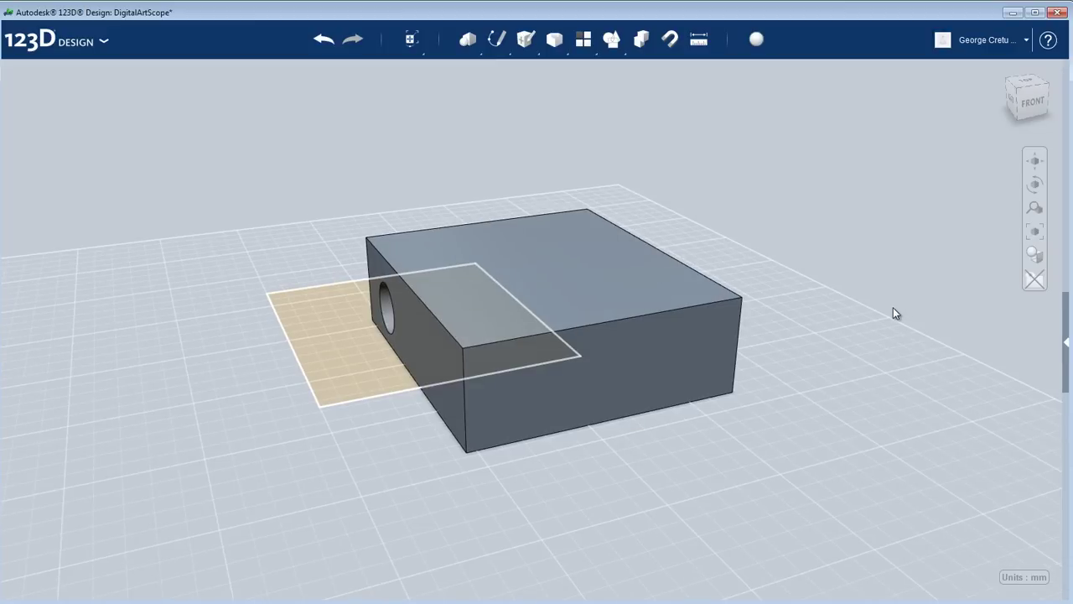
- Set the display style to Materials Only and look at the block from several sides
mouse_move(1036, 256)
right_click_drag(823, 374, 847, 369)
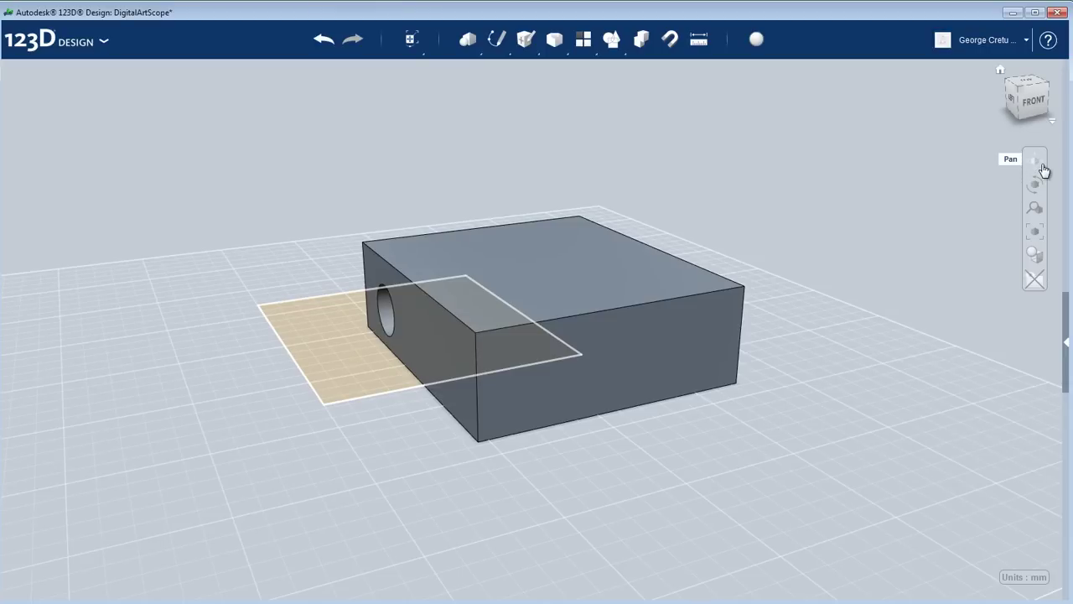
right_click_drag(851, 356, 937, 330)
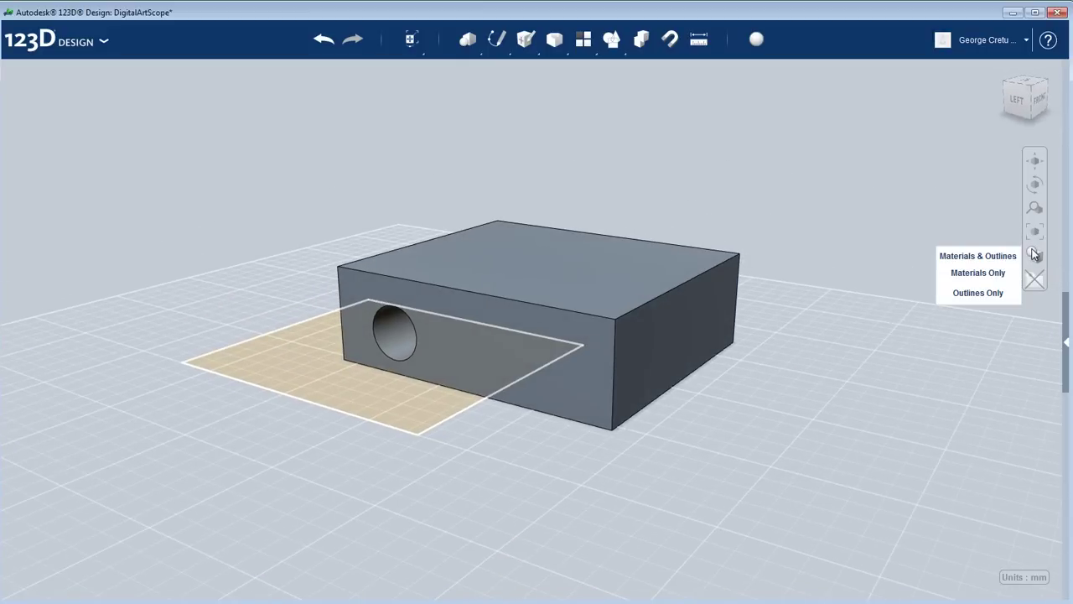
mouse_move(1035, 283)
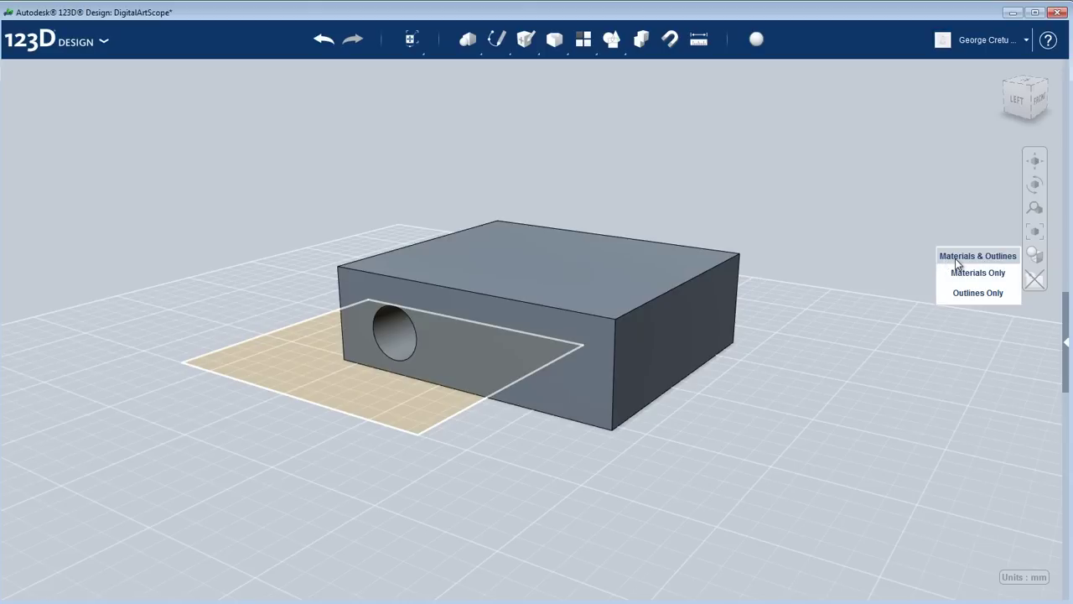
left_click(1006, 274)
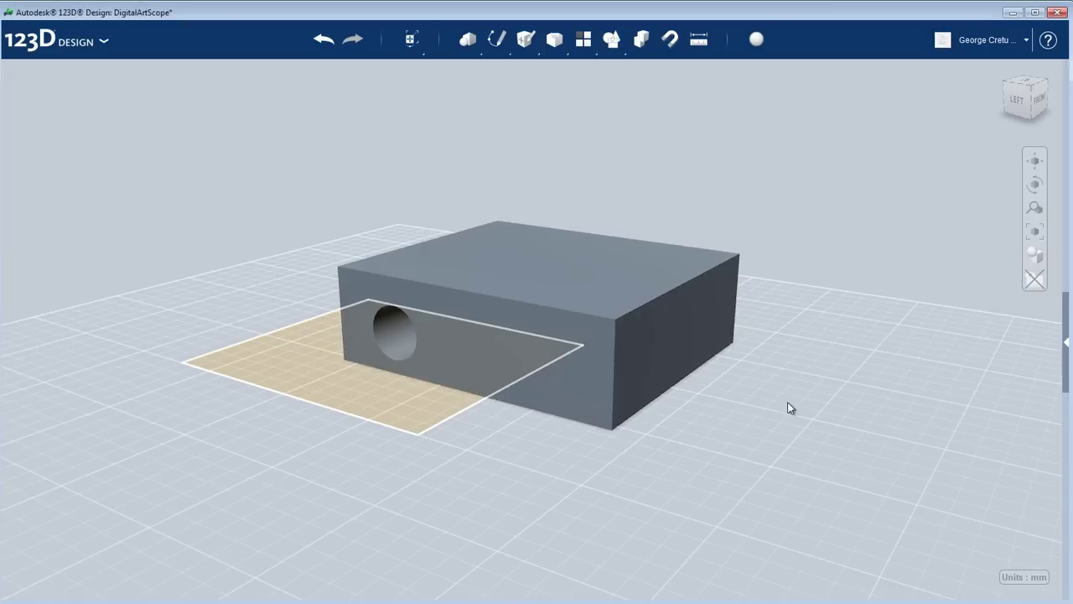
right_click_drag(793, 408, 465, 419)
right_click_drag(695, 398, 831, 391)
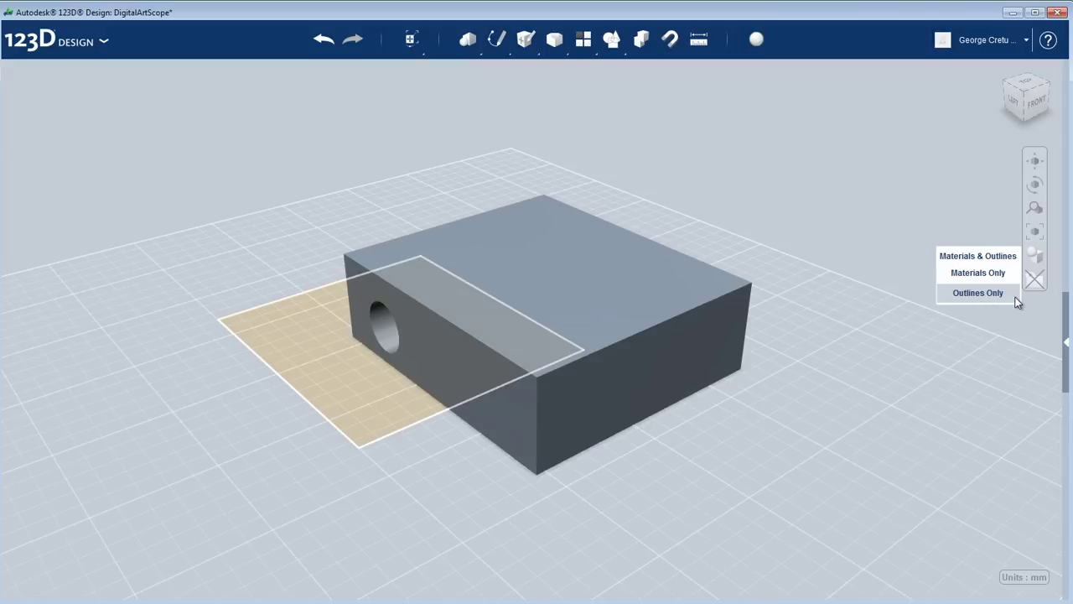
- Set the display style to Outlines Only and look at the block and its hole from several angles
left_click(1001, 297)
right_click_drag(772, 408, 651, 423)
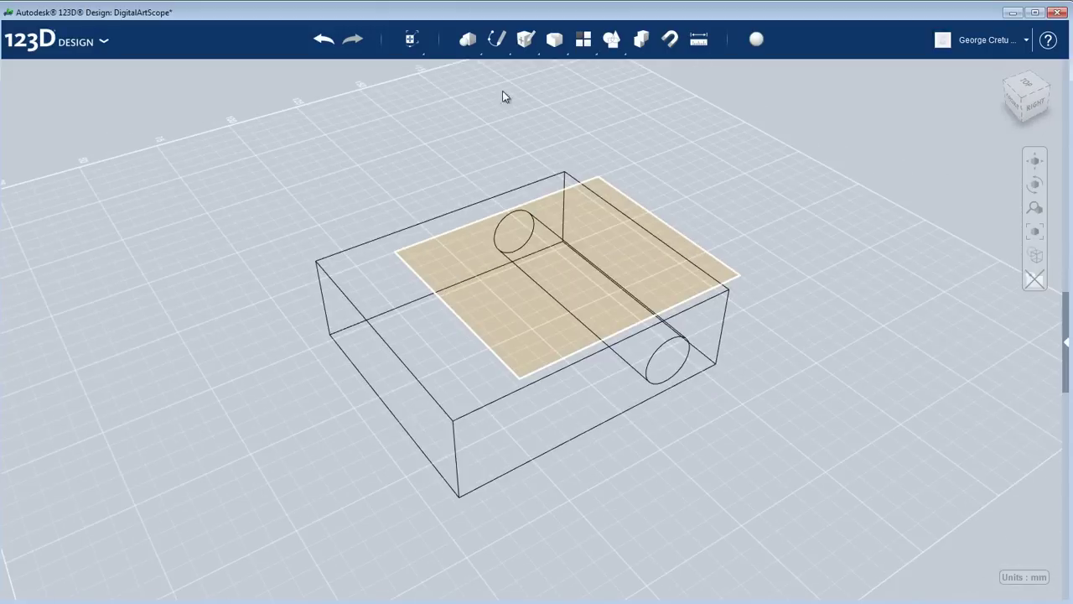
mouse_move(746, 434)
right_mouse_down()
mouse_move(824, 385)
mouse_move(695, 391)
right_mouse_up()
right_click_drag(736, 235, 665, 315)
right_click_drag(765, 413, 537, 413)
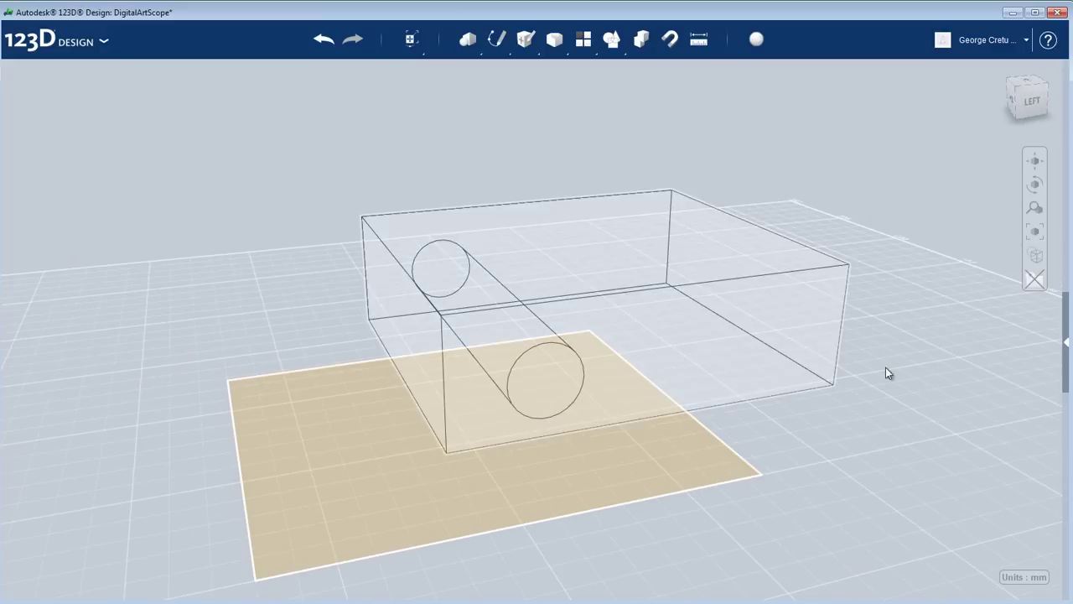
- View the outlined block straight on from its left and back standard views
left_click(1031, 100)
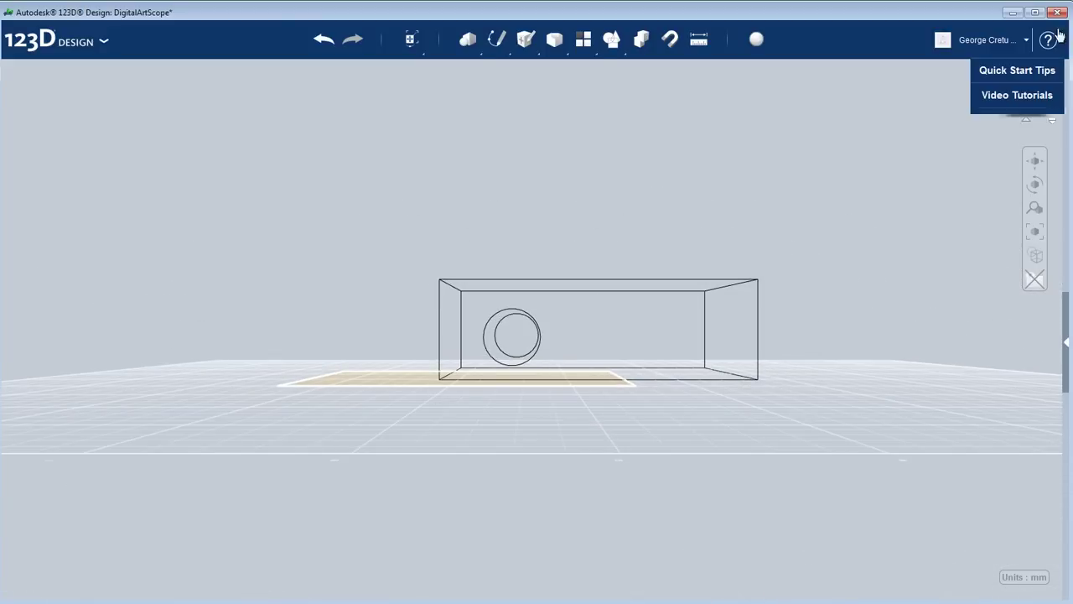
right_click_drag(817, 206, 890, 216)
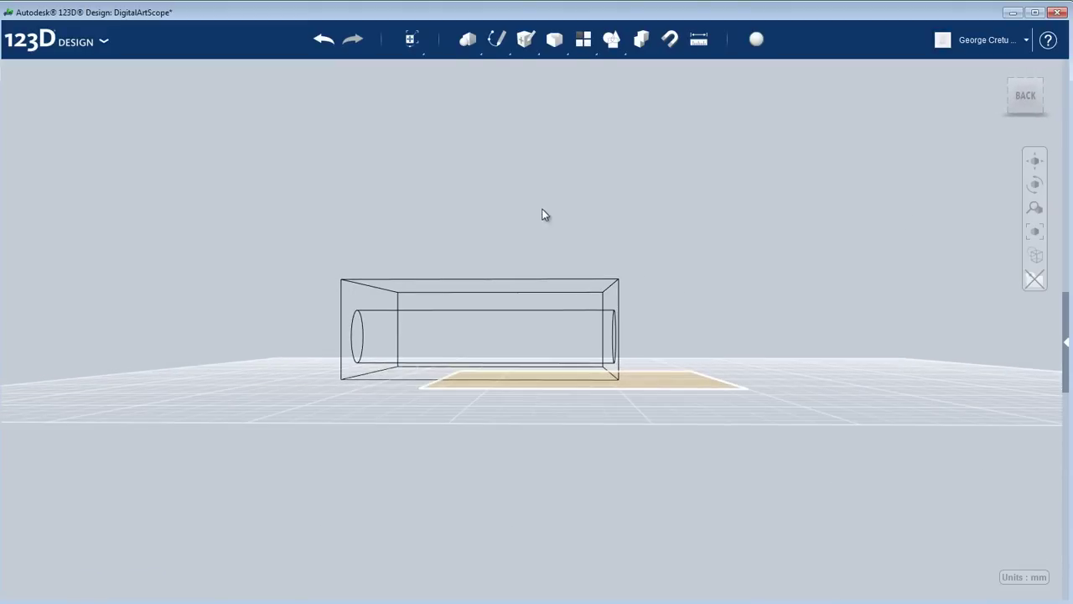
middle_click_drag(550, 215, 649, 216)
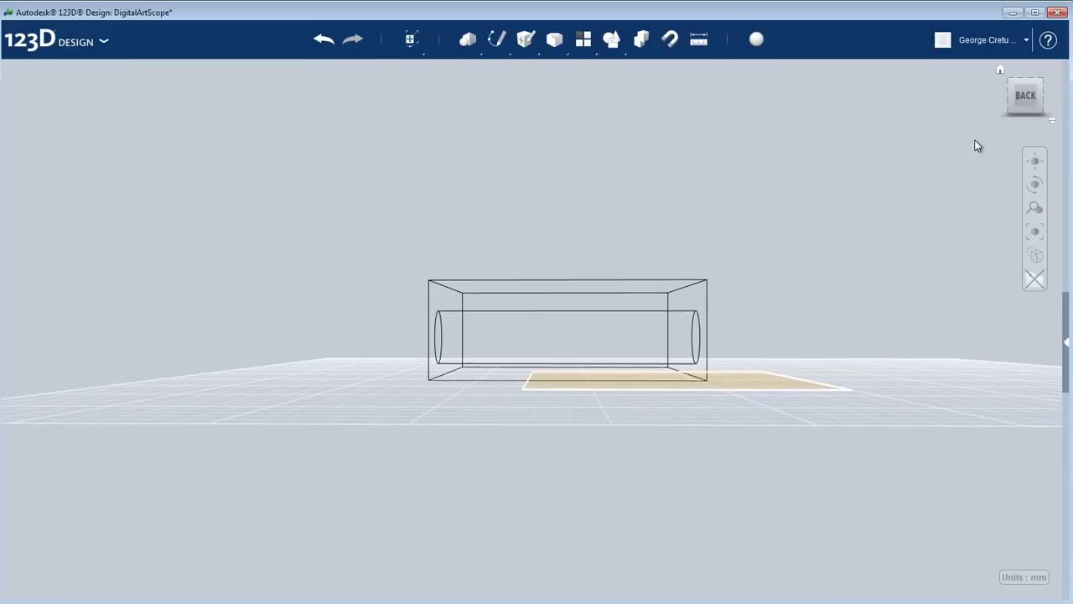
left_click(1044, 96)
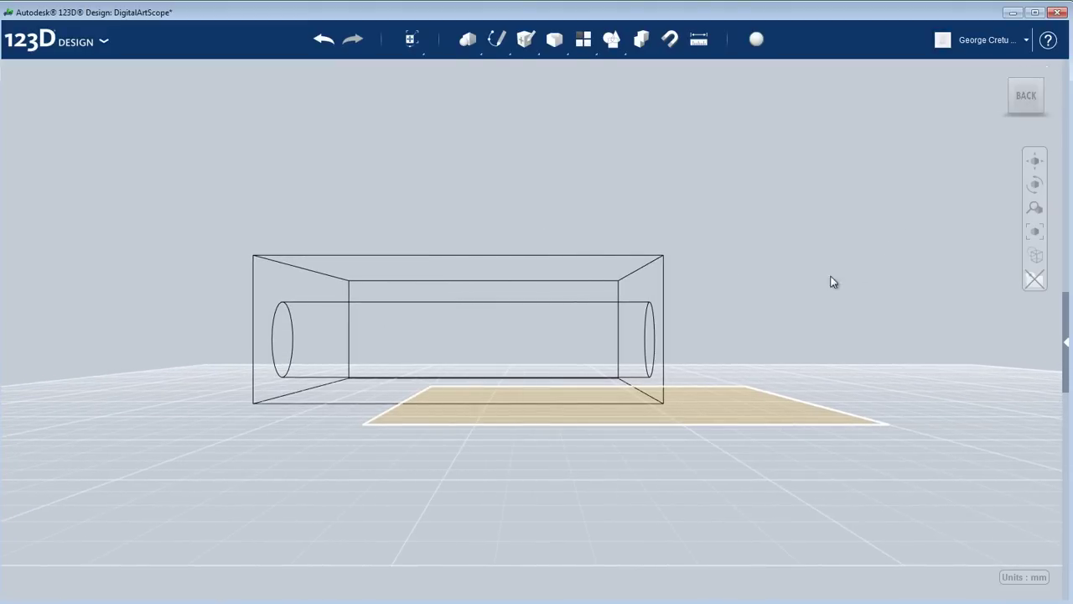
- Switch the view to orthographic projection and look at the outlined block from its front-right corner
right_click_drag(817, 279, 738, 220)
right_click(1031, 97)
left_click(948, 111)
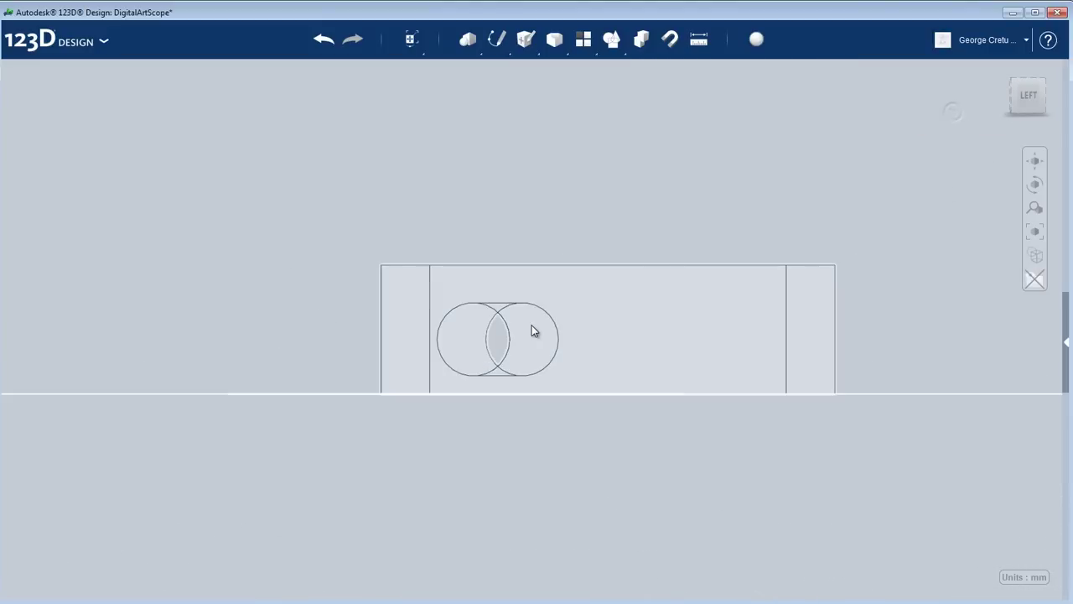
right_click_drag(883, 246, 656, 351)
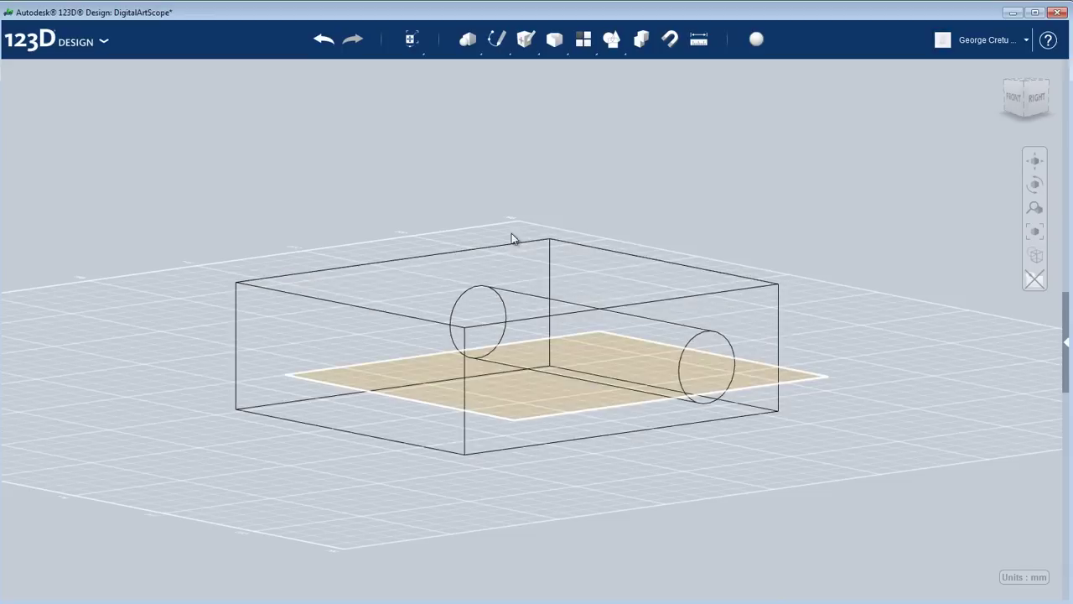
- Look at the outlined block in orthographic projection, straight on from the right standard view and from an angle above its front-left side
right_click_drag(681, 249, 600, 191)
right_click_drag(400, 219, 388, 244)
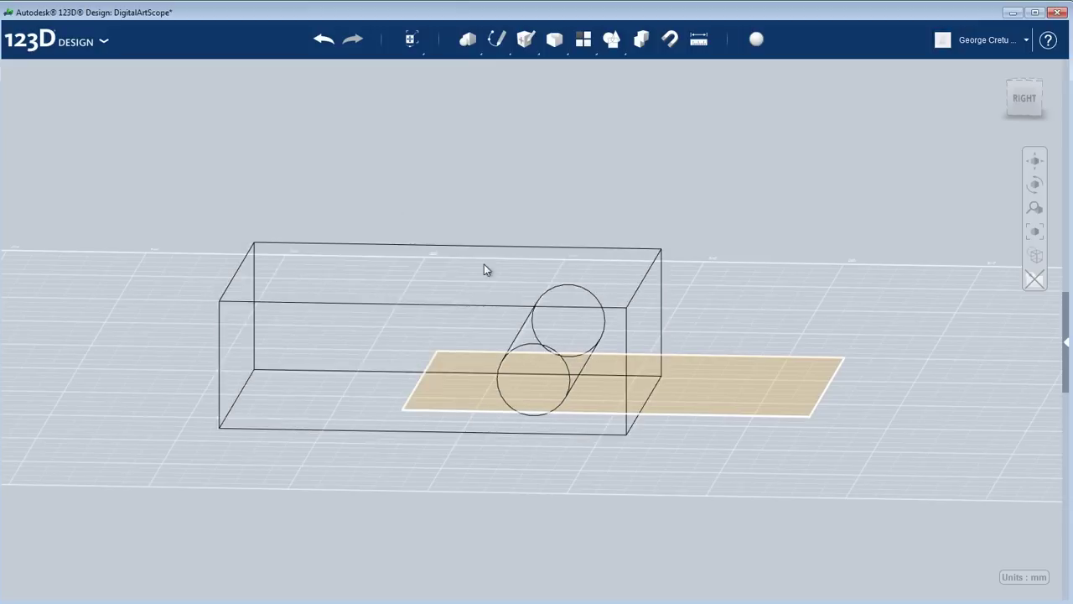
left_click(1032, 92)
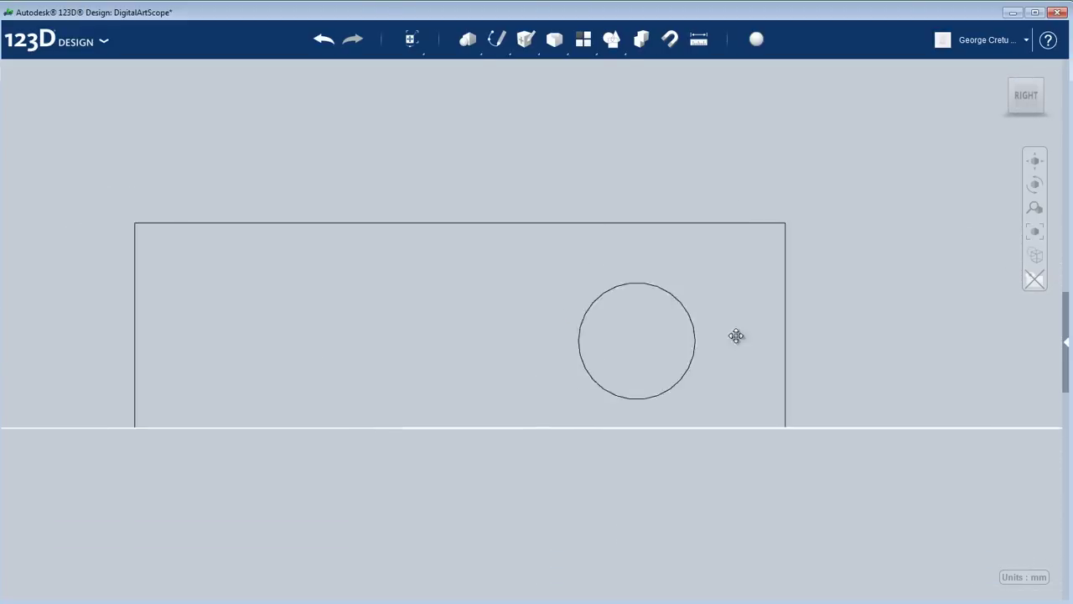
middle_click_drag(760, 334, 848, 333)
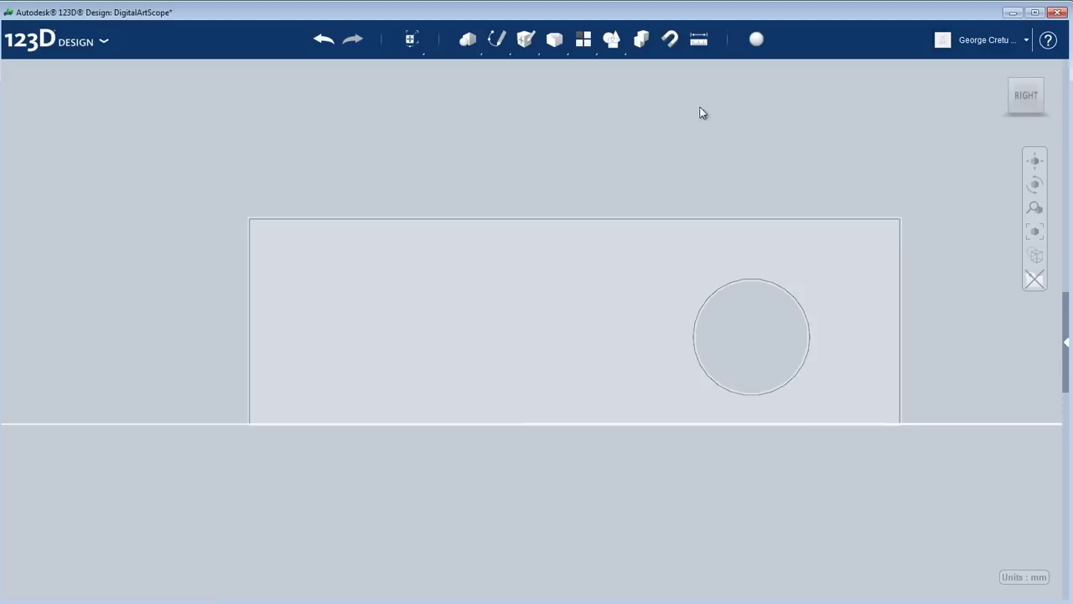
right_click_drag(779, 343, 506, 367)
scroll(506, 366, "down", 5)
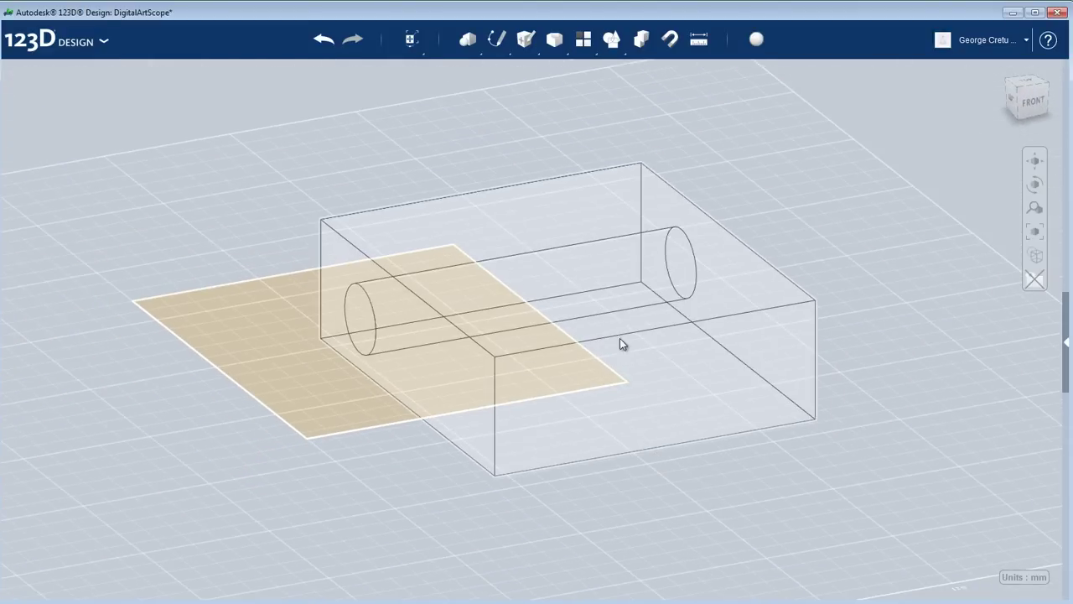
scroll(584, 330, "up", 2)
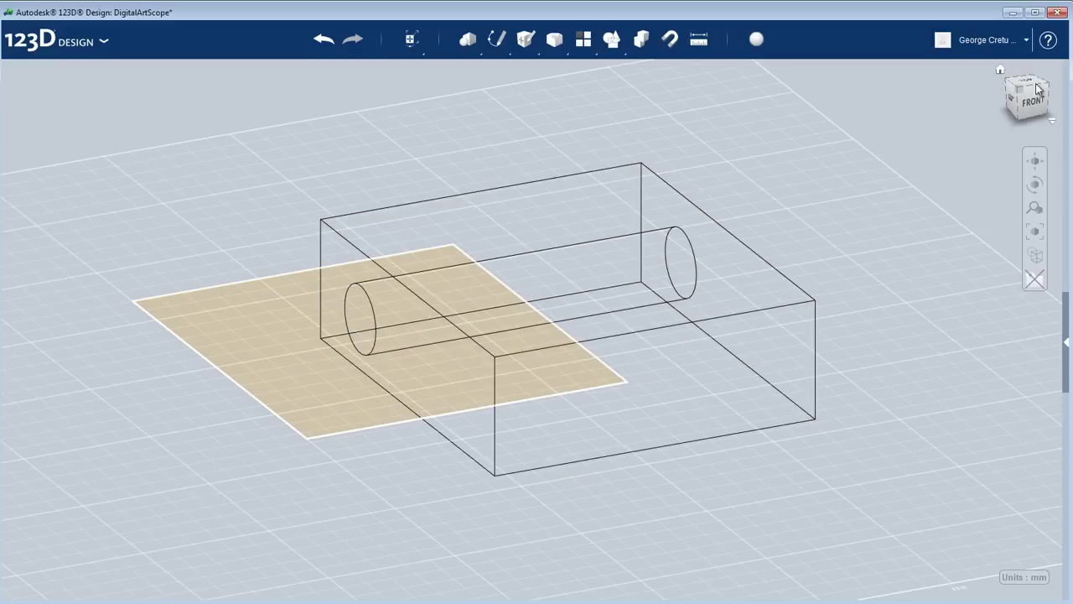
- Switch the view to perspective projection, set the display style to Materials & Outlines, and look around the block to its right-back corner
left_click(971, 130)
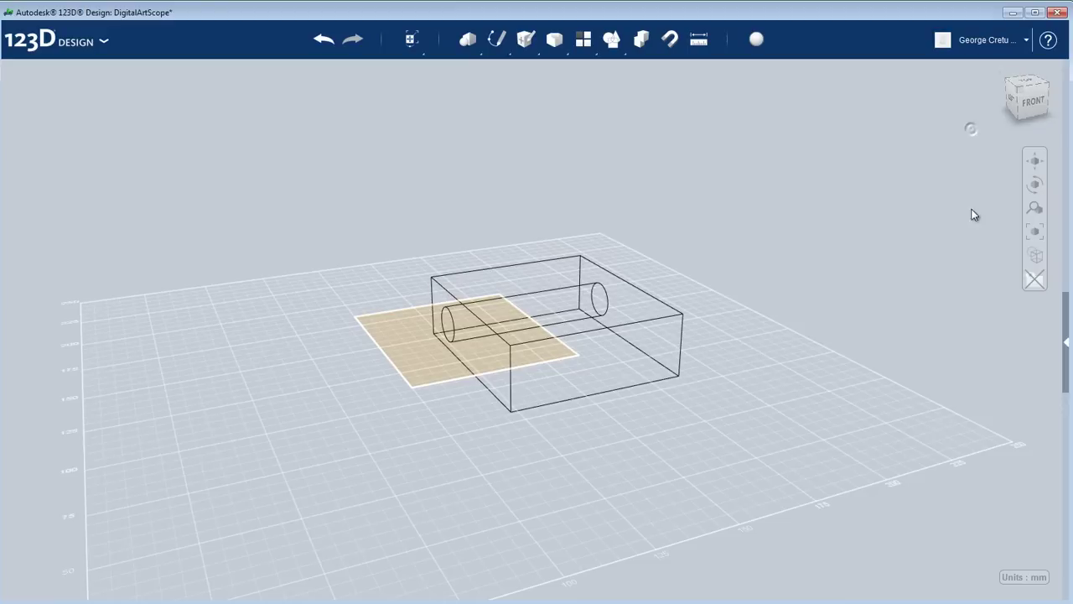
mouse_move(1037, 260)
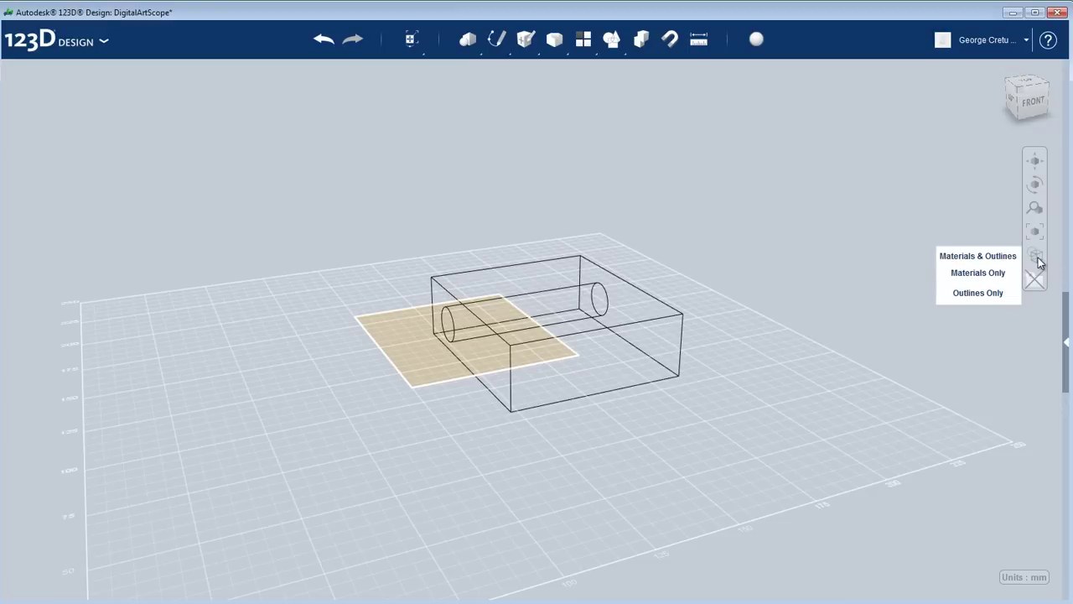
left_click(981, 257)
right_click_drag(715, 270, 791, 276)
scroll(671, 297, "up", 3)
right_click_drag(671, 297, 793, 280)
right_click_drag(739, 250, 864, 276)
right_click_drag(943, 330, 1037, 259)
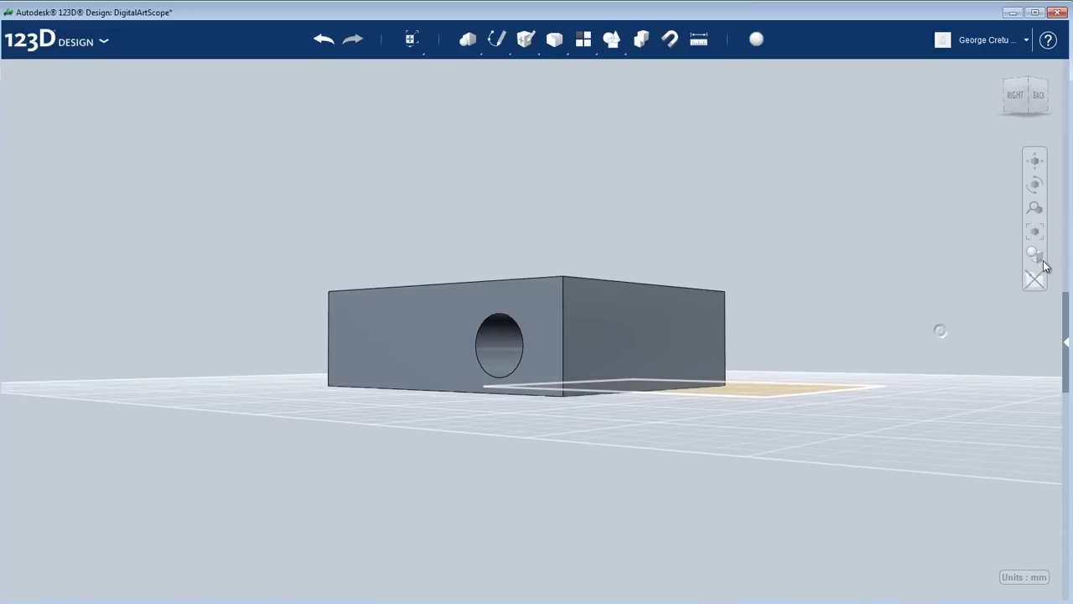
- Set the display style to Outlines Only and view the block straight on from its right side in orthographic projection
mouse_move(1037, 256)
left_click(997, 290)
right_click_drag(741, 258, 792, 260)
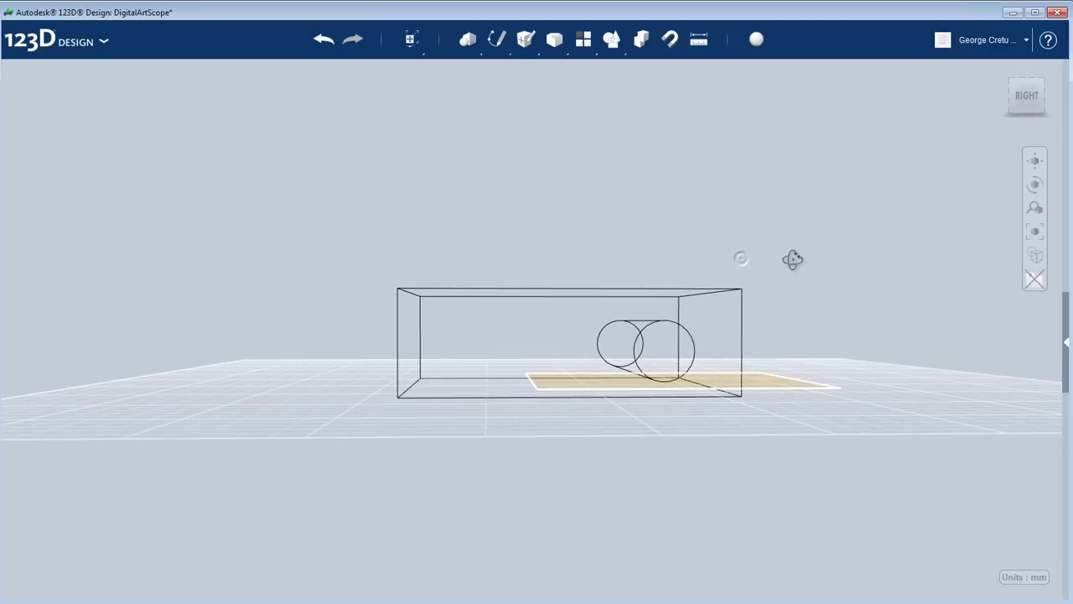
right_click(1021, 104)
left_click(922, 123)
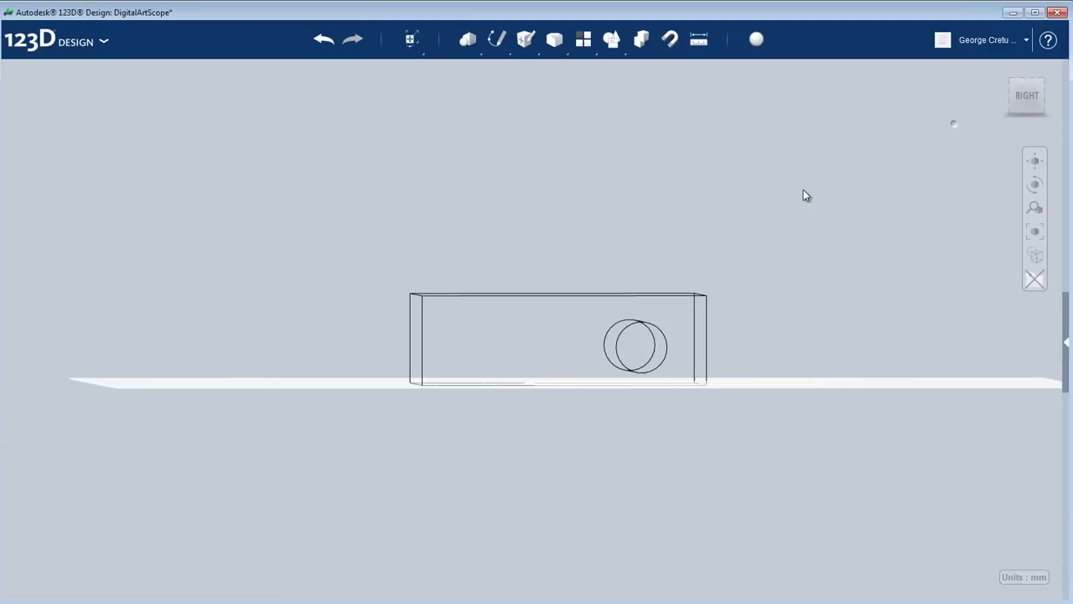
left_click(1025, 94)
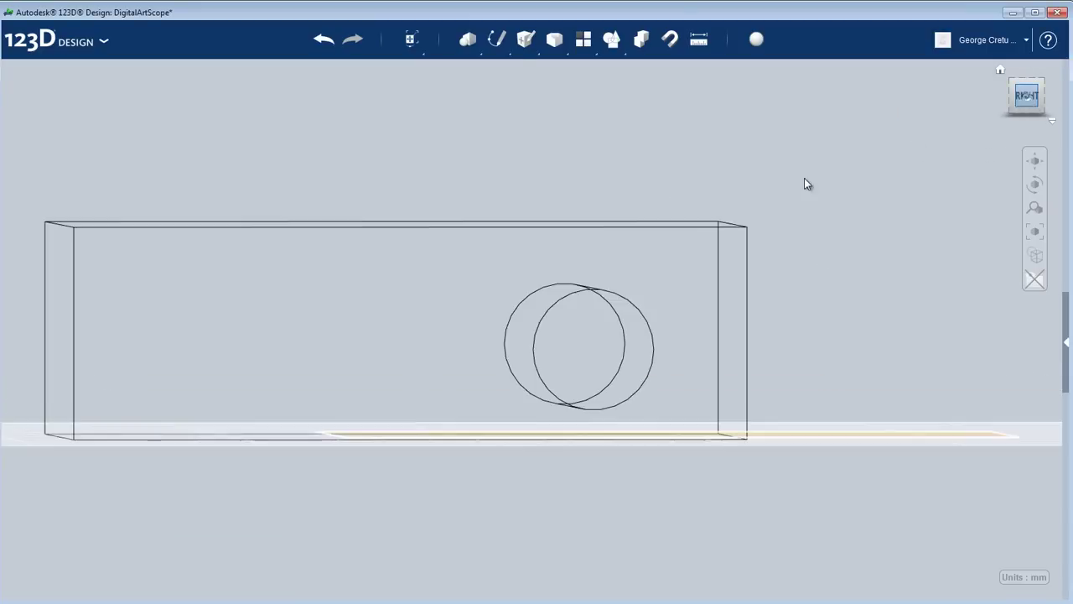
scroll(682, 352, "down", 2)
middle_click_drag(683, 353, 917, 333)
middle_click_drag(824, 340, 648, 350)
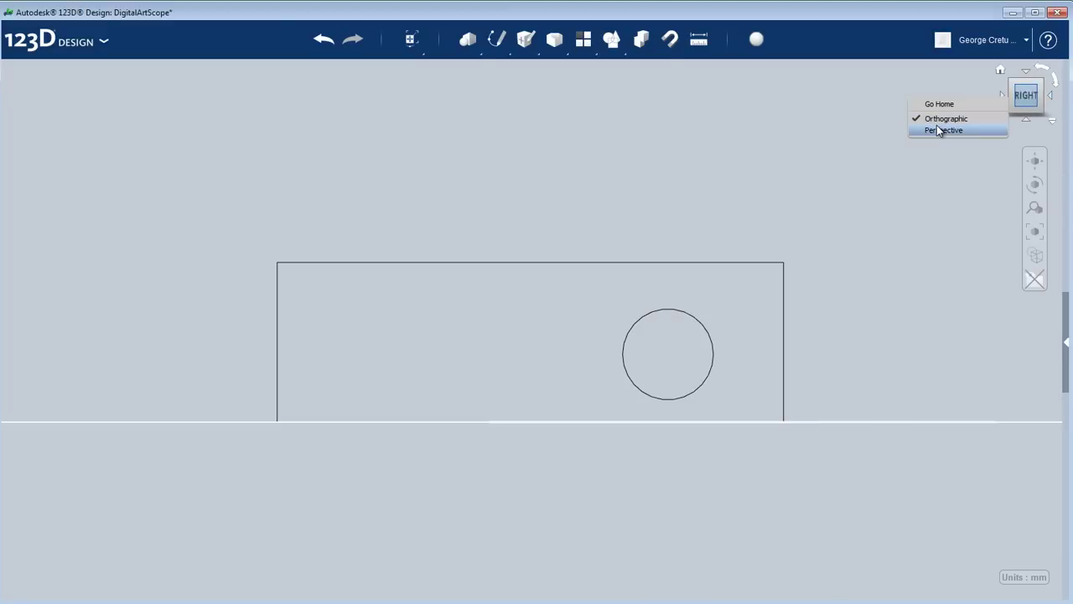
- Return the view to perspective projection and set the display style to Materials & Outlines
left_click(940, 130)
right_click_drag(779, 310, 367, 349)
mouse_move(1038, 259)
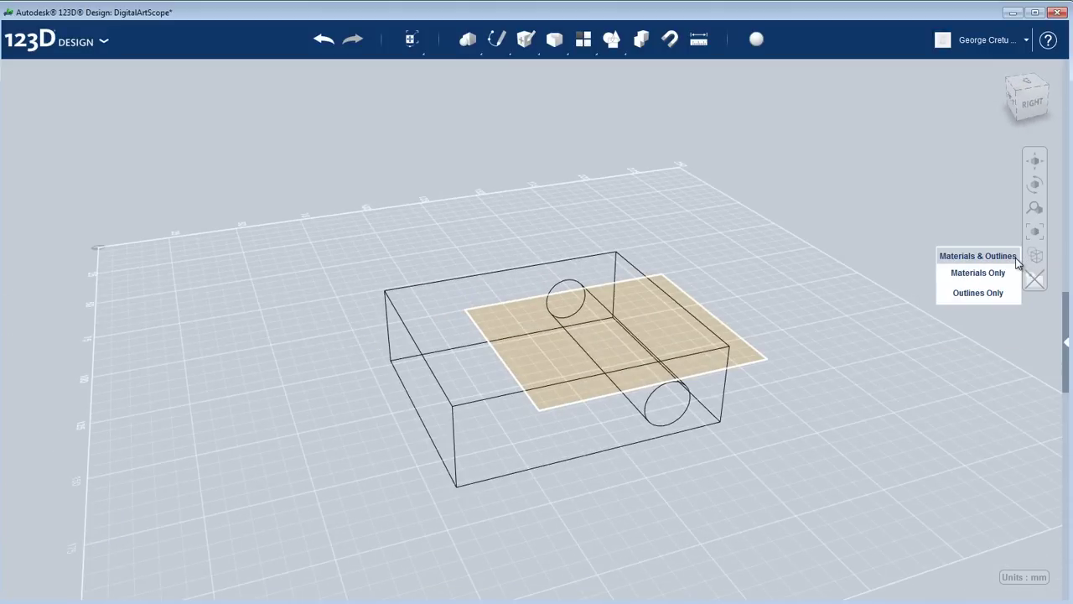
left_click(1015, 257)
- Delete the block together with its base sketch from the workspace
right_click_drag(747, 237, 930, 233)
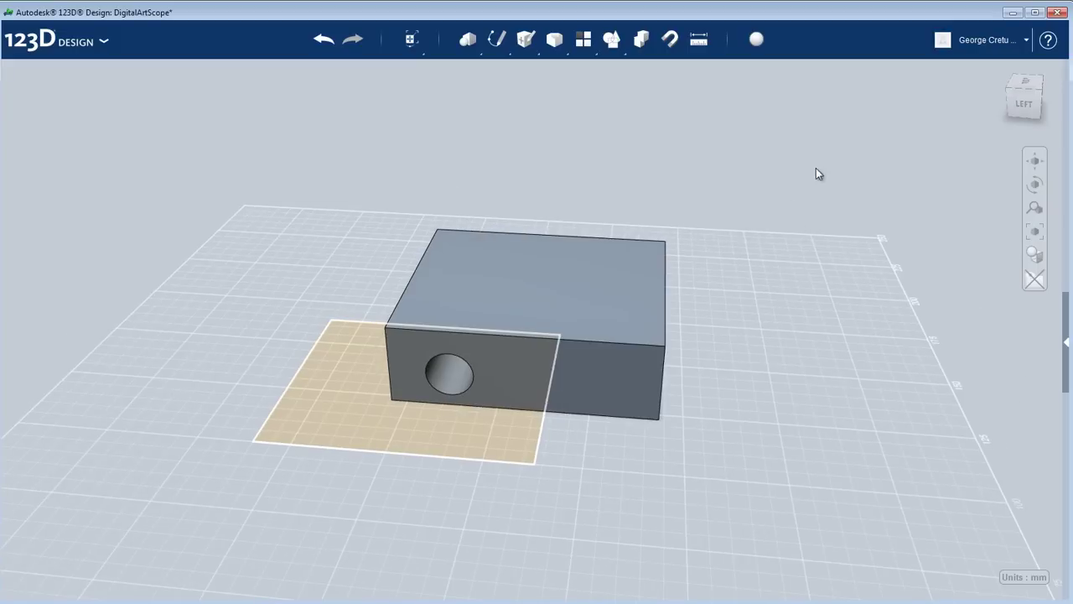
left_click_drag(816, 168, 229, 491)
key("Delete")
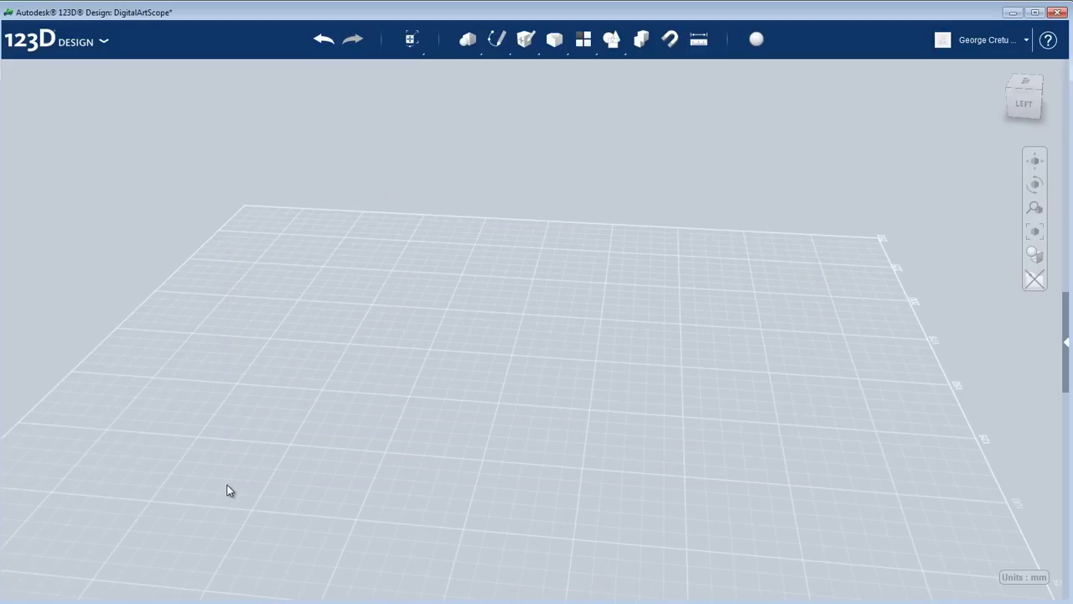
- Show all hidden solids and hidden sketches in the workspace
mouse_move(1032, 282)
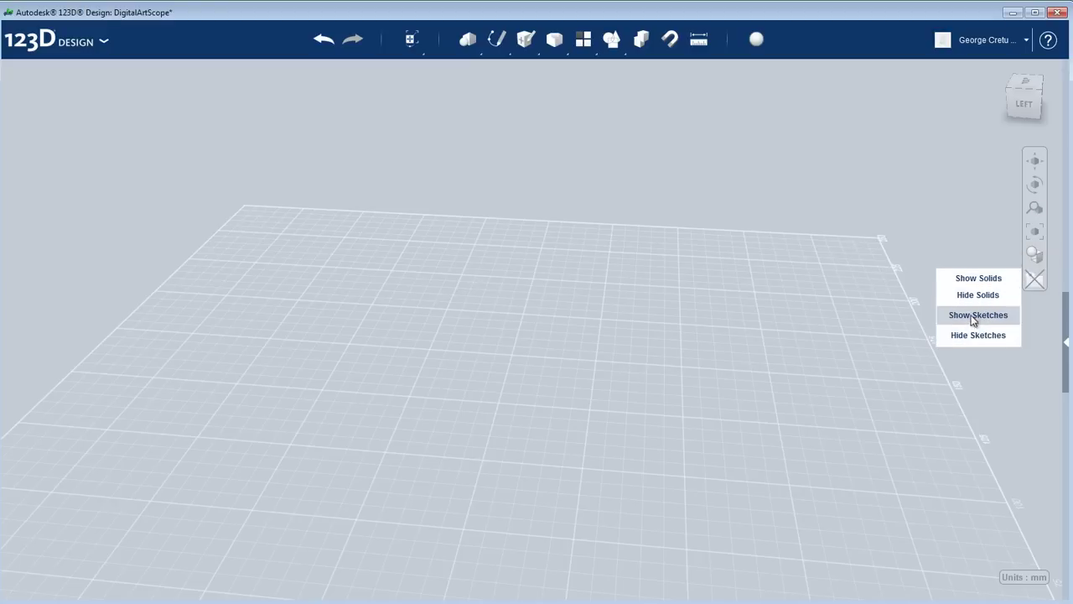
left_click(975, 279)
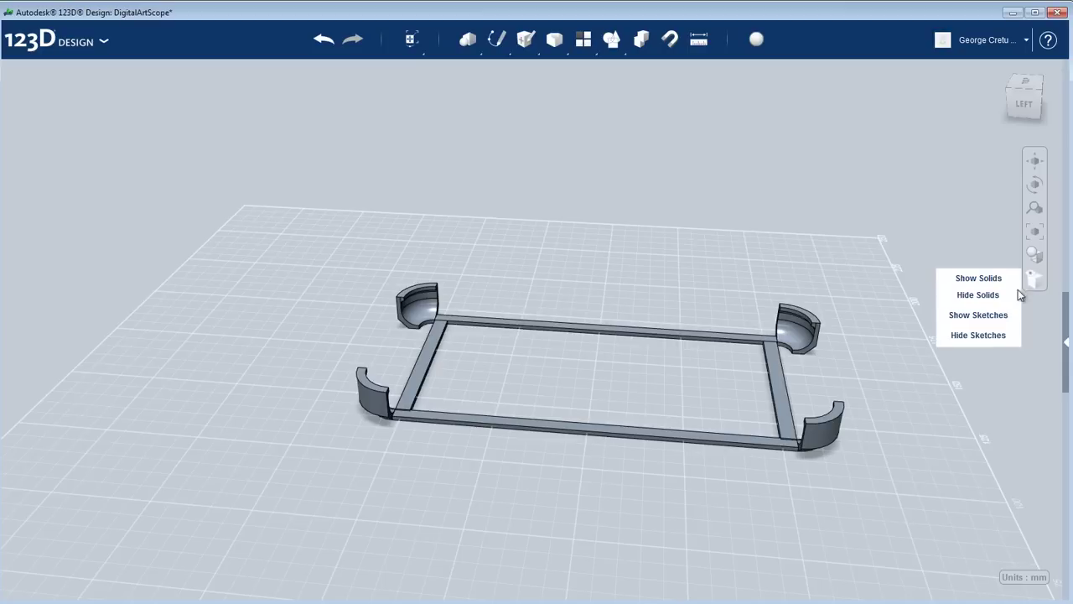
left_click(978, 314)
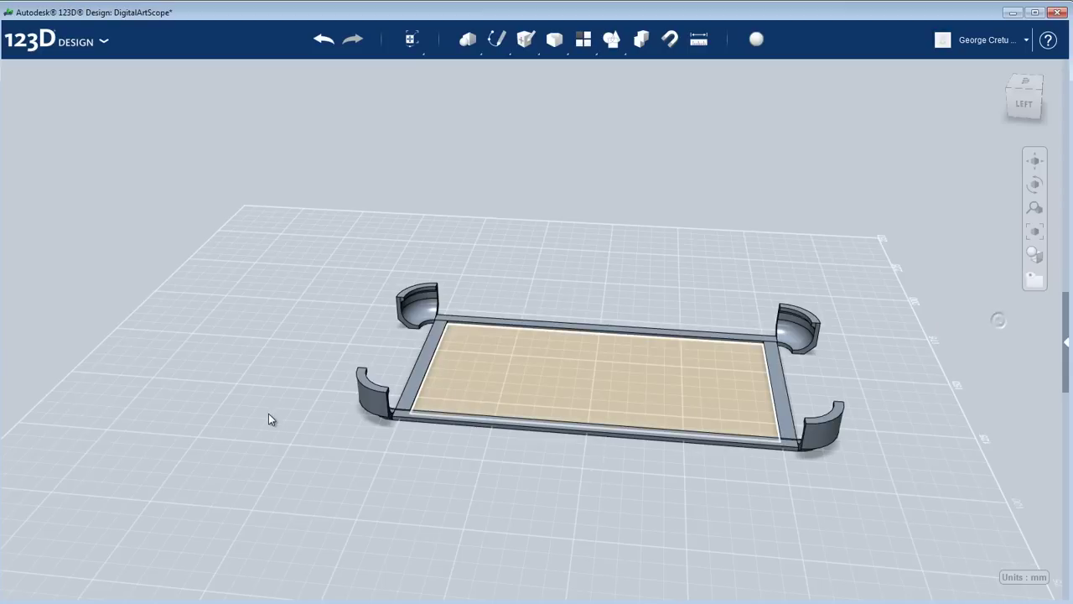
- Look at the phone case frame from the front, and check the reference picture apple-iphone-5c.jpg in Windows Photo Viewer before returning to the model
right_click_drag(875, 388, 564, 222)
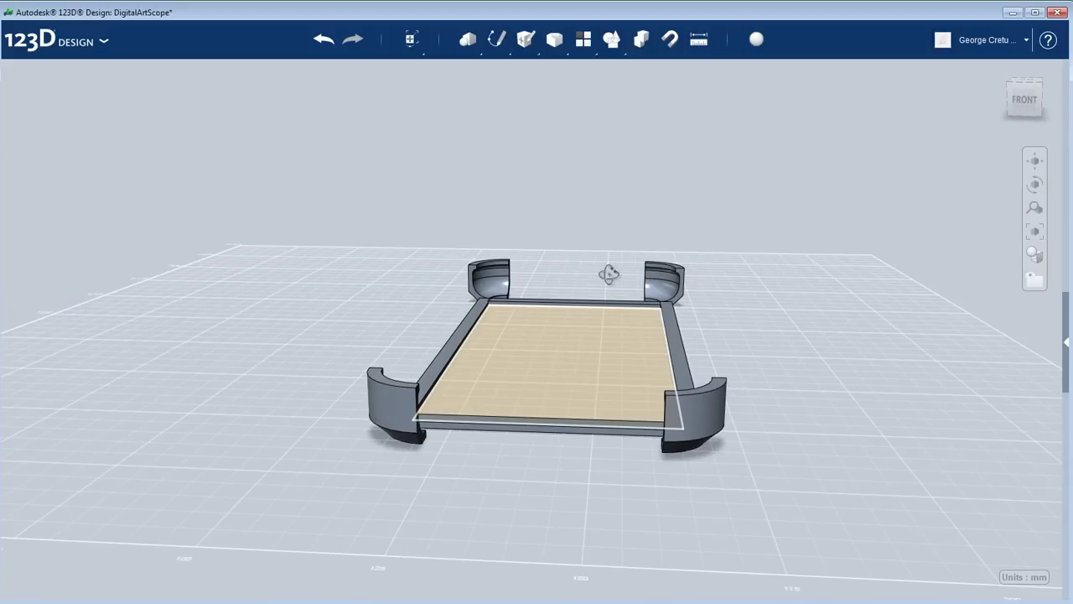
right_click_drag(615, 275, 419, 375)
key("alt+Tab")
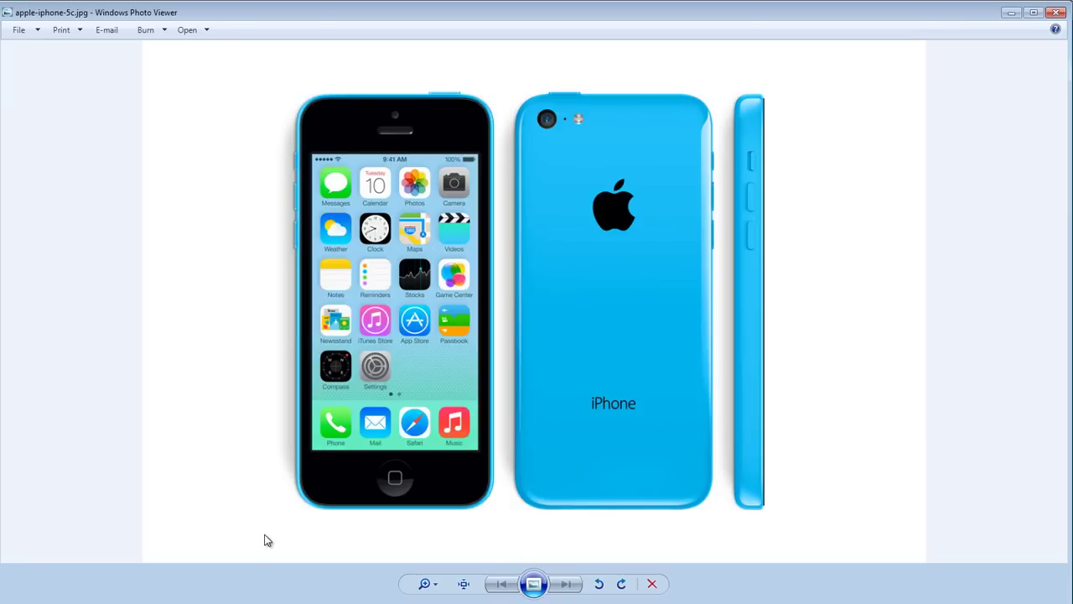
key("alt+Tab")
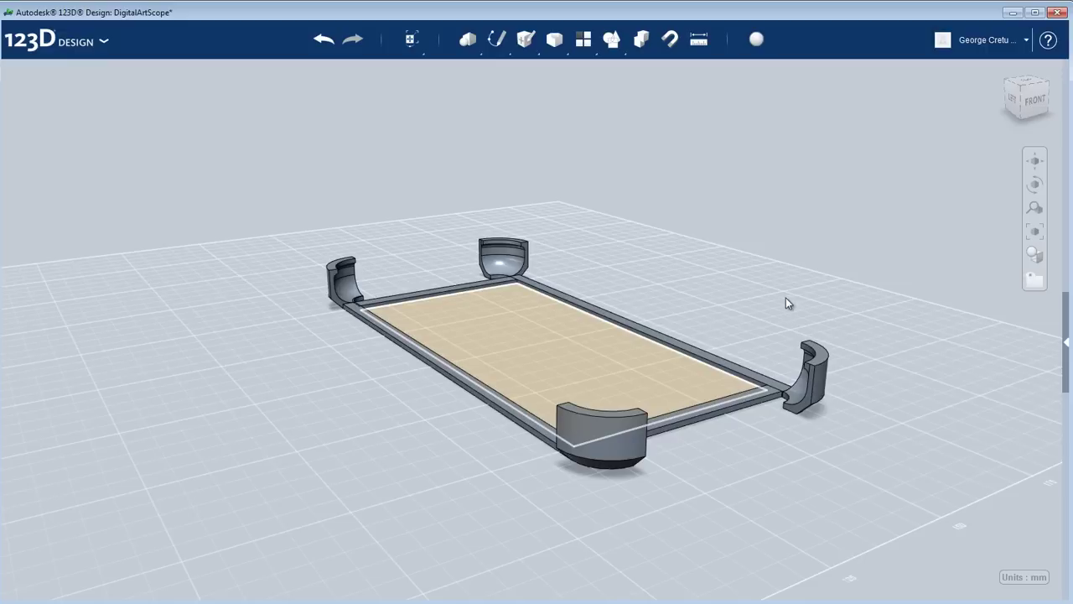
- Examine the phone case's rectangular frame and its four corner clips from directly above
right_click_drag(787, 296, 716, 357)
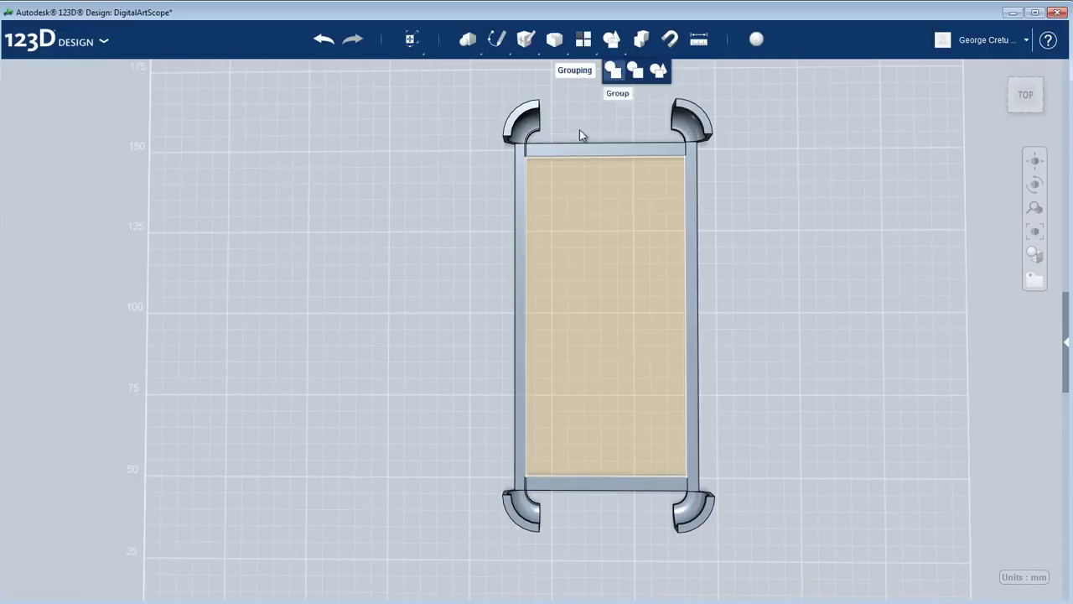
scroll(733, 273, "up", 2)
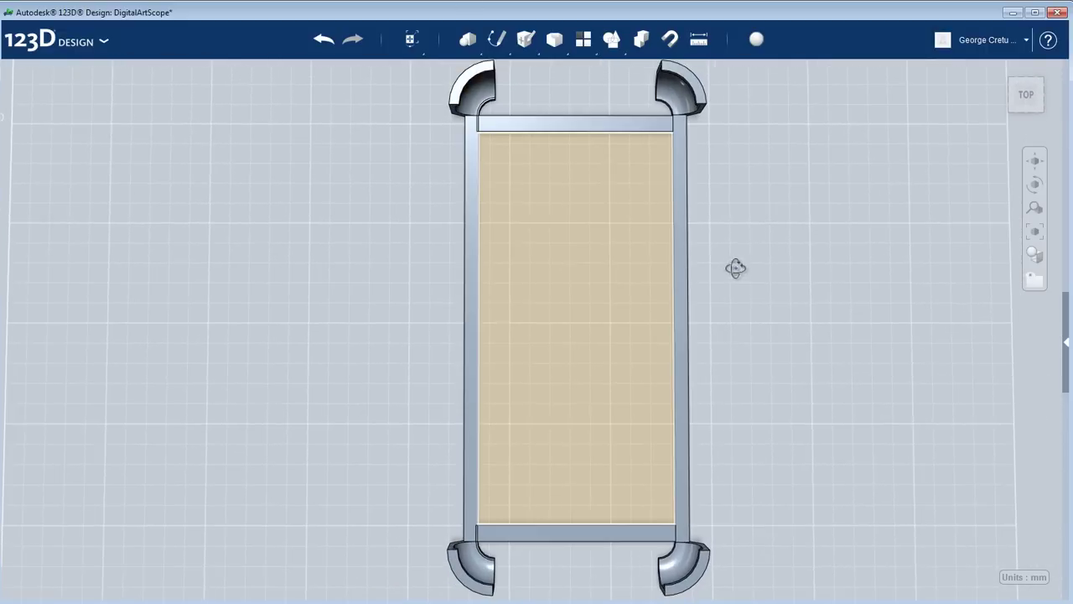
scroll(735, 271, "down", 2)
scroll(741, 271, "up", 2)
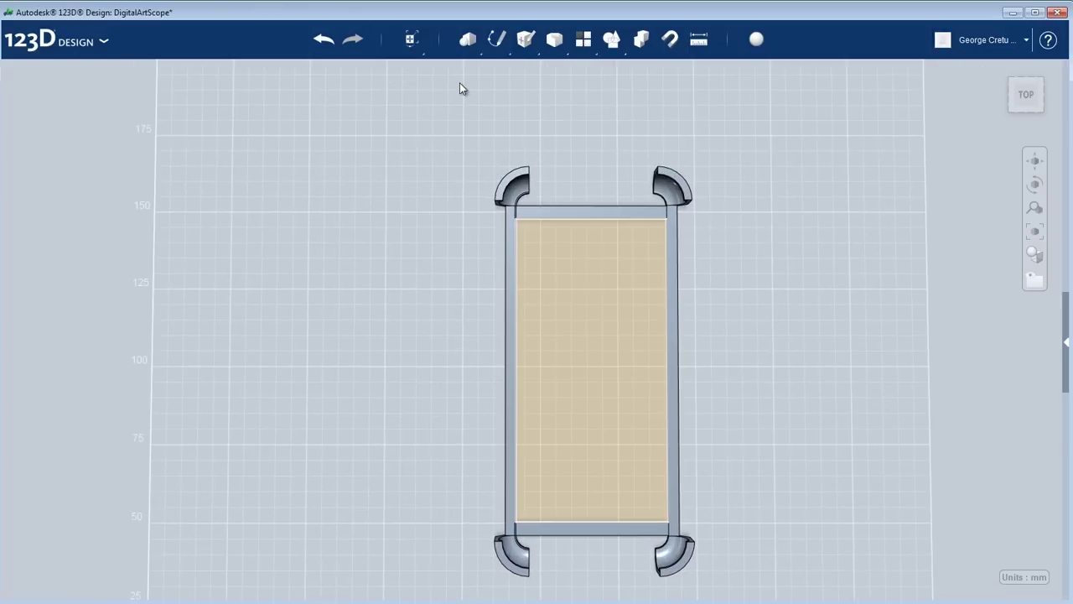
left_click(59, 40)
scroll(724, 298, "up", 1)
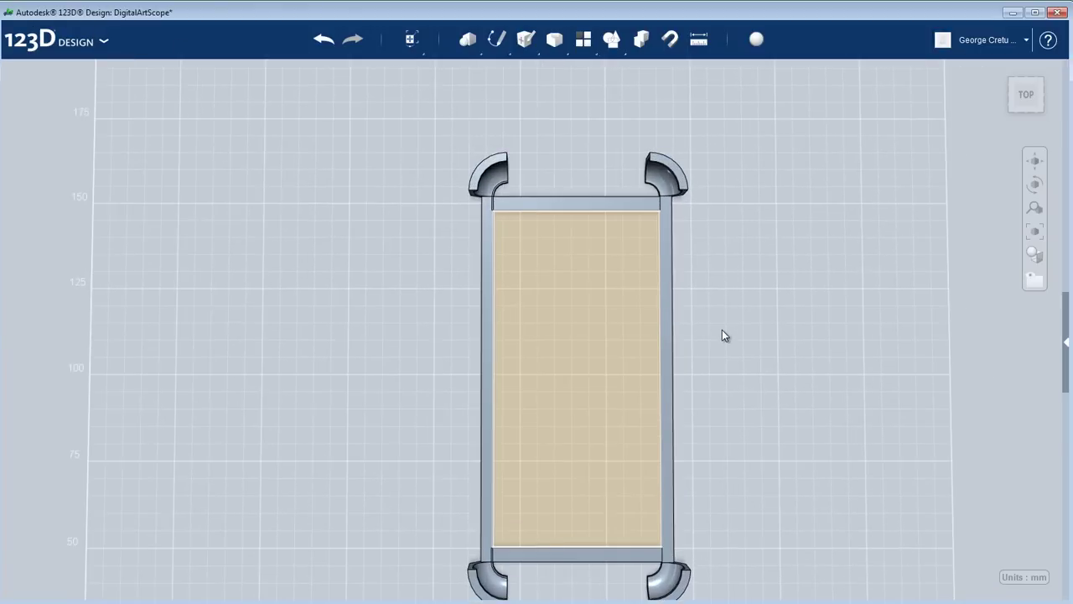
middle_click_drag(723, 321, 731, 267)
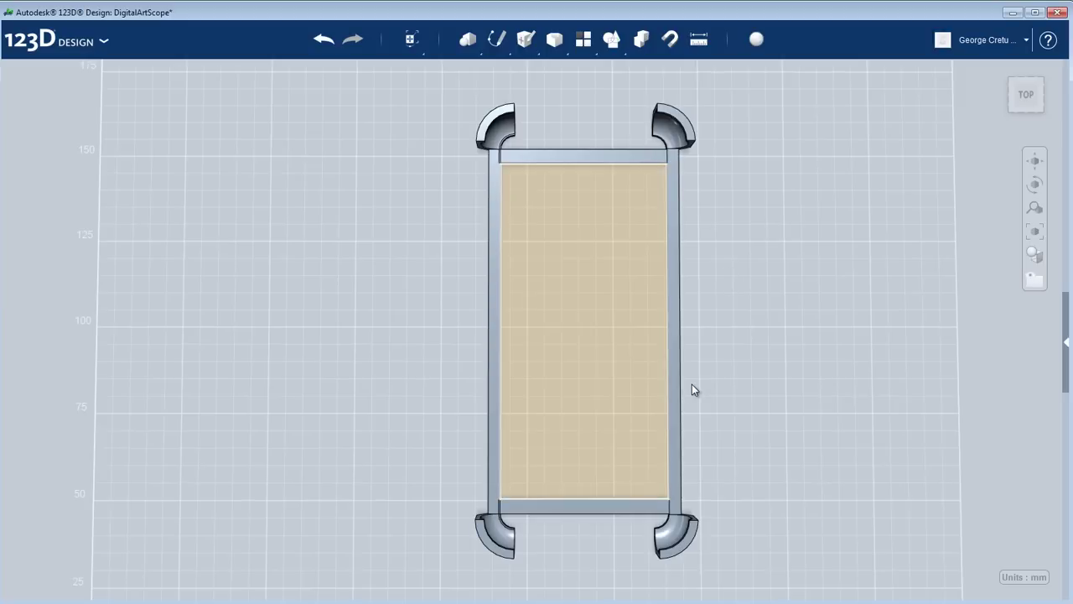
right_click_drag(735, 370, 742, 343)
- Select the rectangular sketch inside the frame, look at it from the front and from above, and clear the selection
left_click(618, 287)
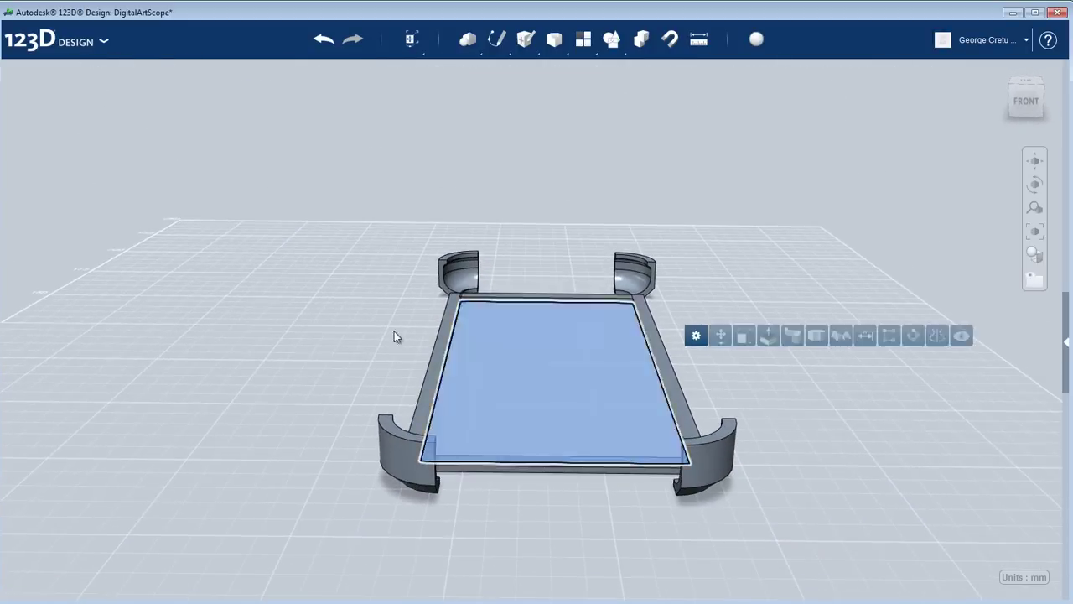
right_click_drag(850, 324, 850, 379)
scroll(678, 388, "down", 3)
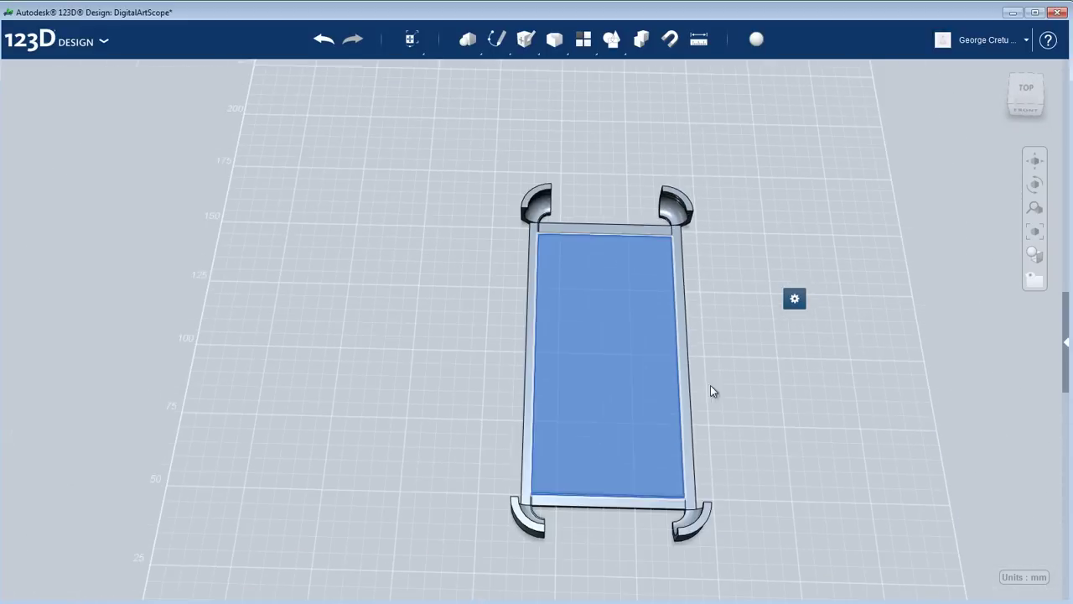
scroll(638, 245, "up", 2)
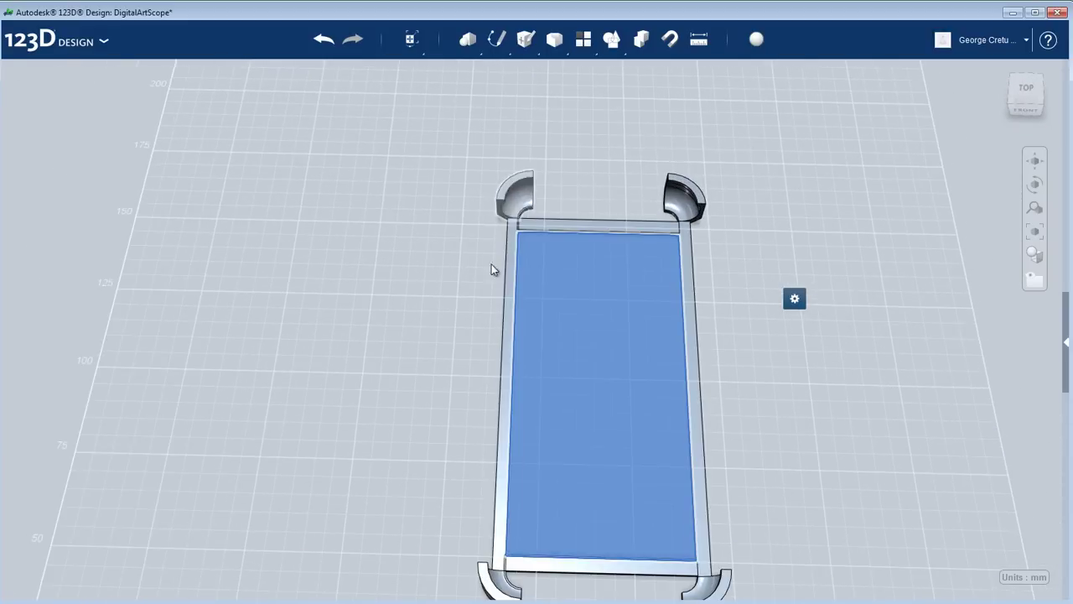
middle_click_drag(511, 347, 478, 281)
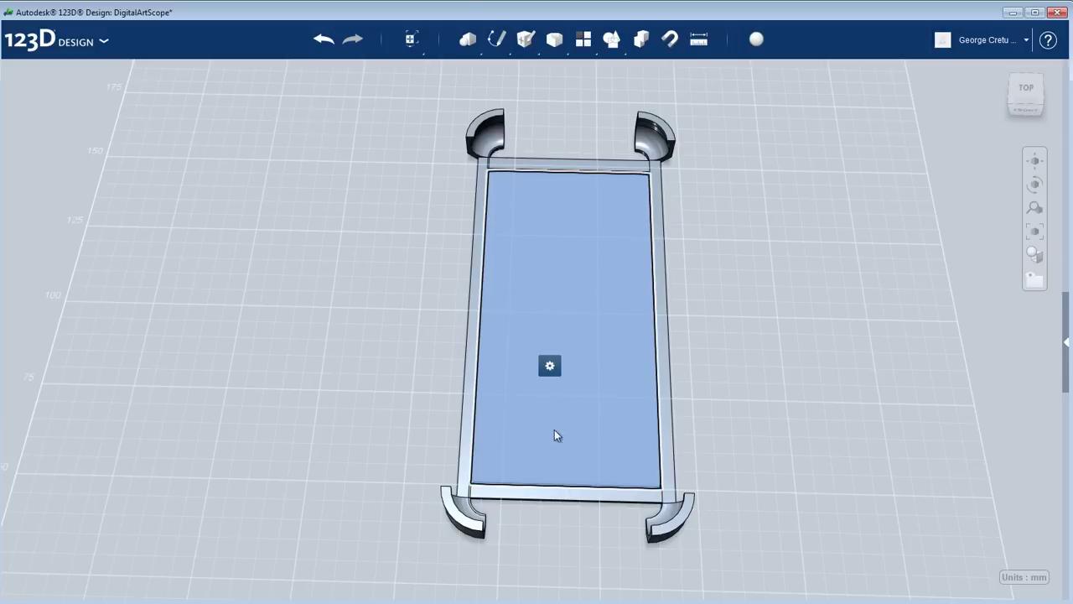
scroll(646, 435, "up", 1)
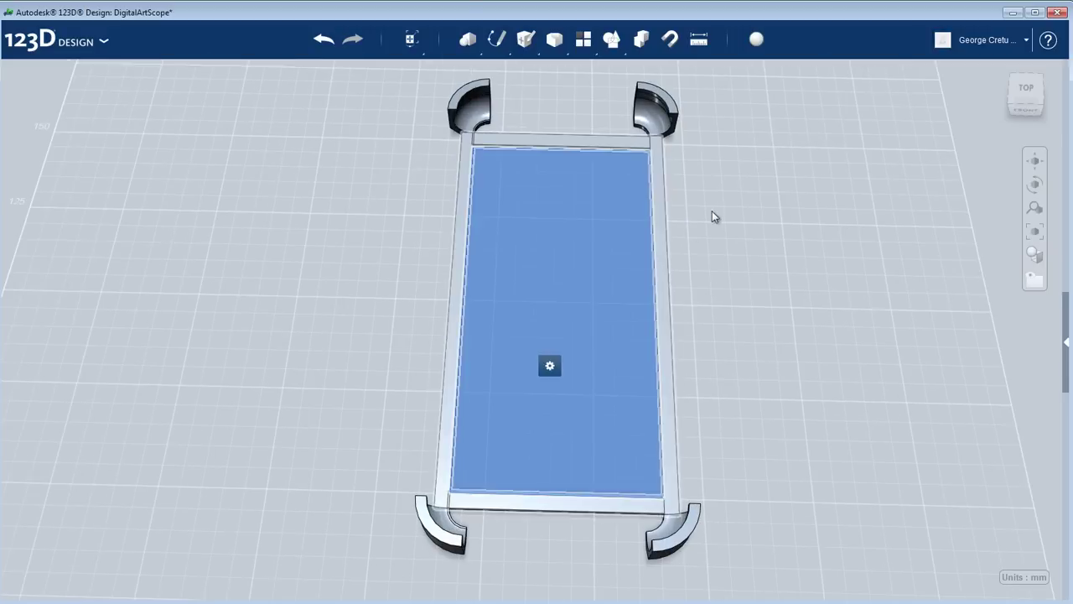
middle_click_drag(733, 228, 762, 294)
left_click(749, 286)
- Examine the frame's corner clips from above and up close from a low front-right angle
scroll(686, 256, "up", 2)
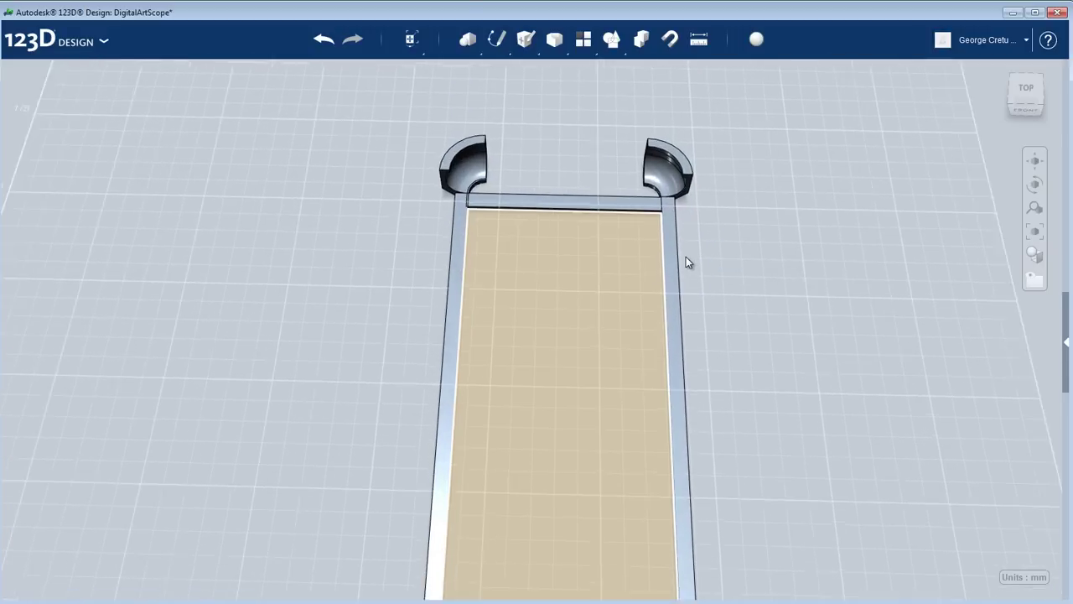
scroll(686, 257, "down", 3)
right_click_drag(686, 260, 726, 286)
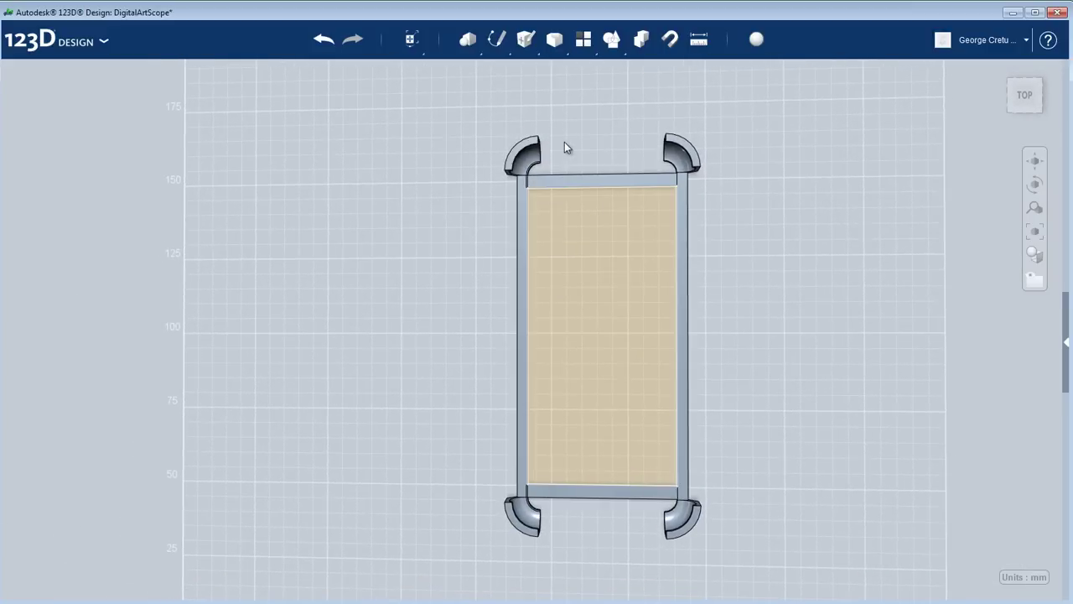
right_click_drag(546, 316, 736, 366)
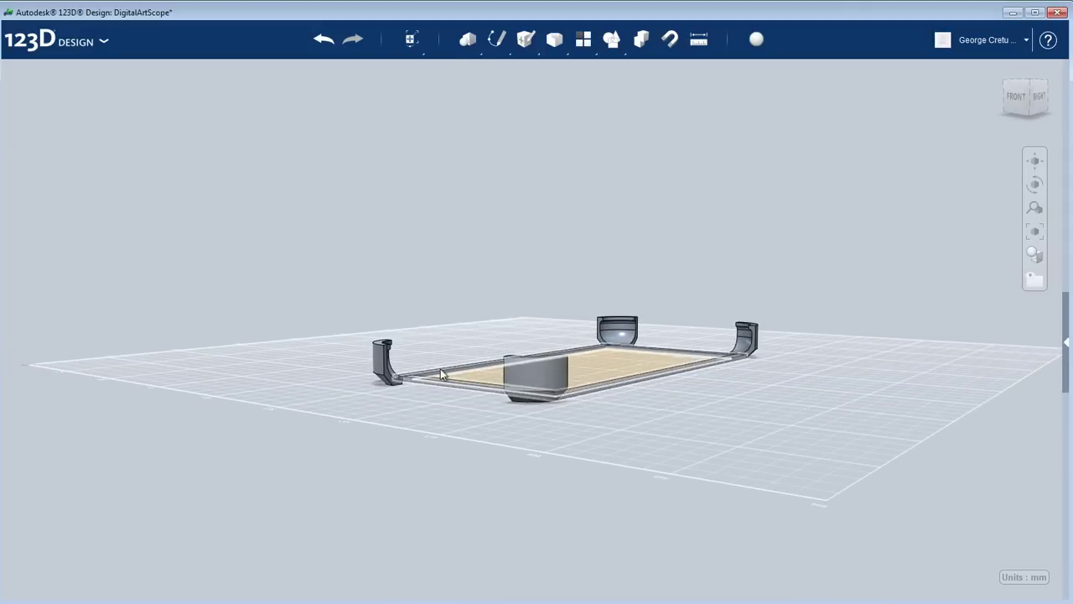
scroll(393, 359, "up", 4)
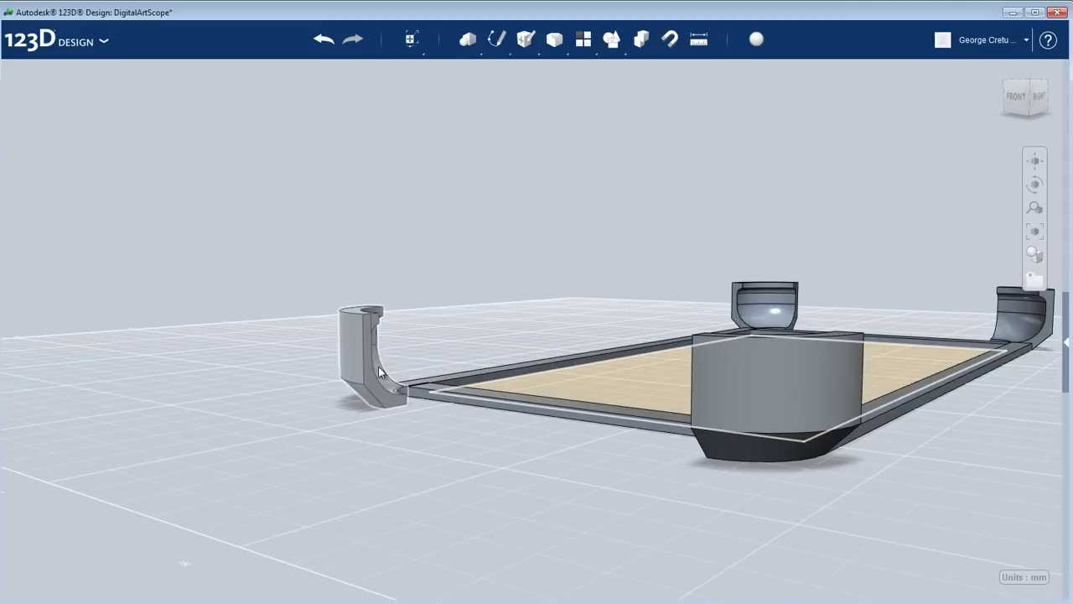
- Examine the front-left corner clip's curved inner profile up close and its joint with the rectangular frame
right_click_drag(431, 341, 416, 338)
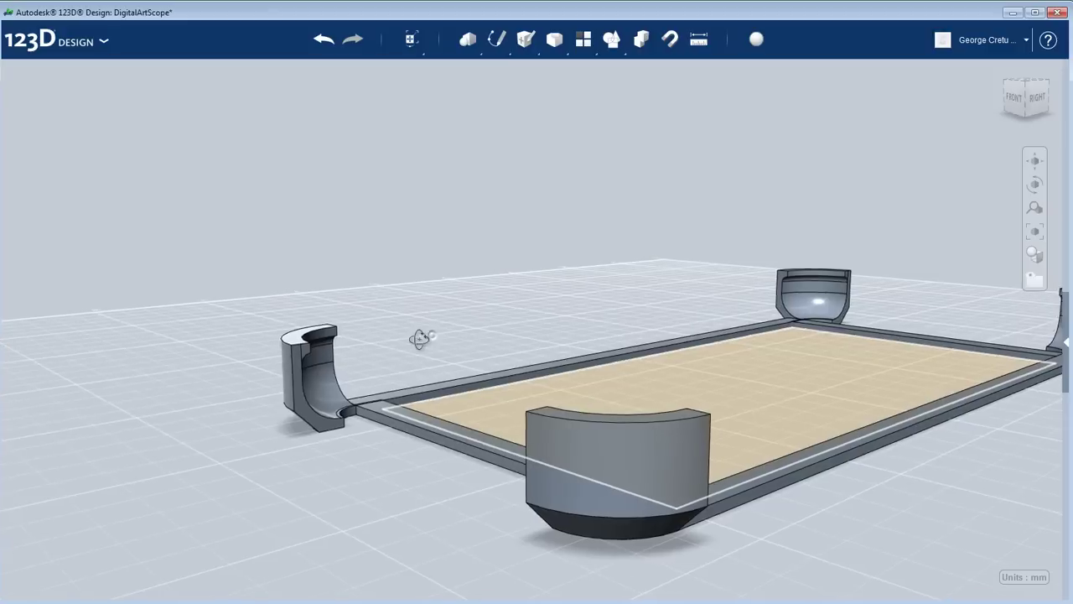
scroll(302, 352, "up", 7)
scroll(355, 400, "down", 4)
right_click_drag(478, 391, 296, 341)
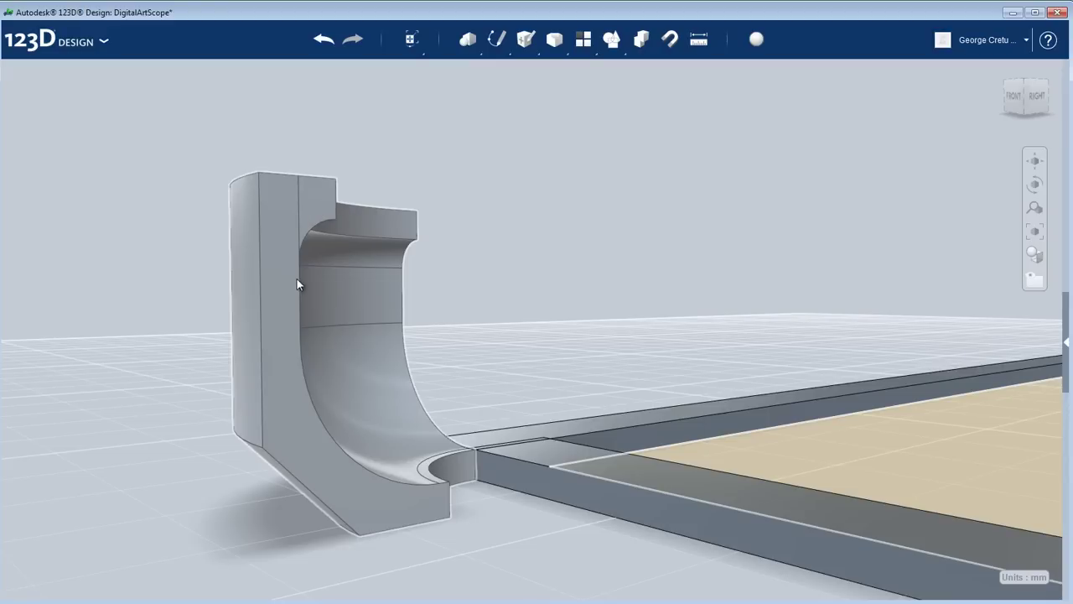
scroll(517, 267, "down", 3)
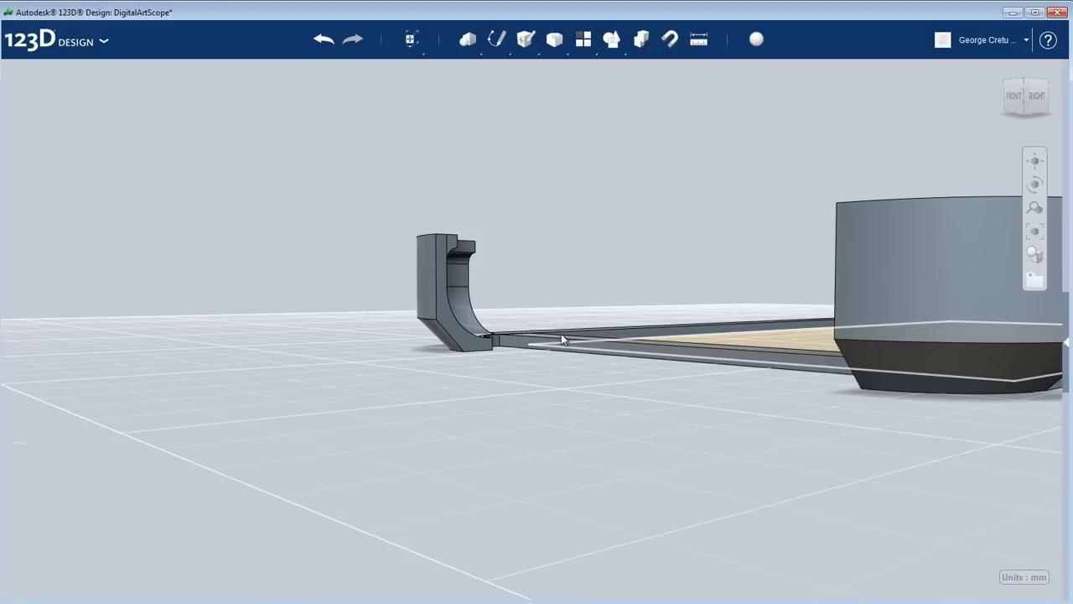
scroll(443, 319, "up", 2)
right_click_drag(514, 322, 702, 271)
scroll(359, 275, "up", 3)
scroll(360, 275, "down", 3)
right_click_drag(427, 276, 512, 300)
scroll(645, 324, "up", 3)
middle_click_drag(645, 319, 487, 269)
scroll(485, 270, "down", 1)
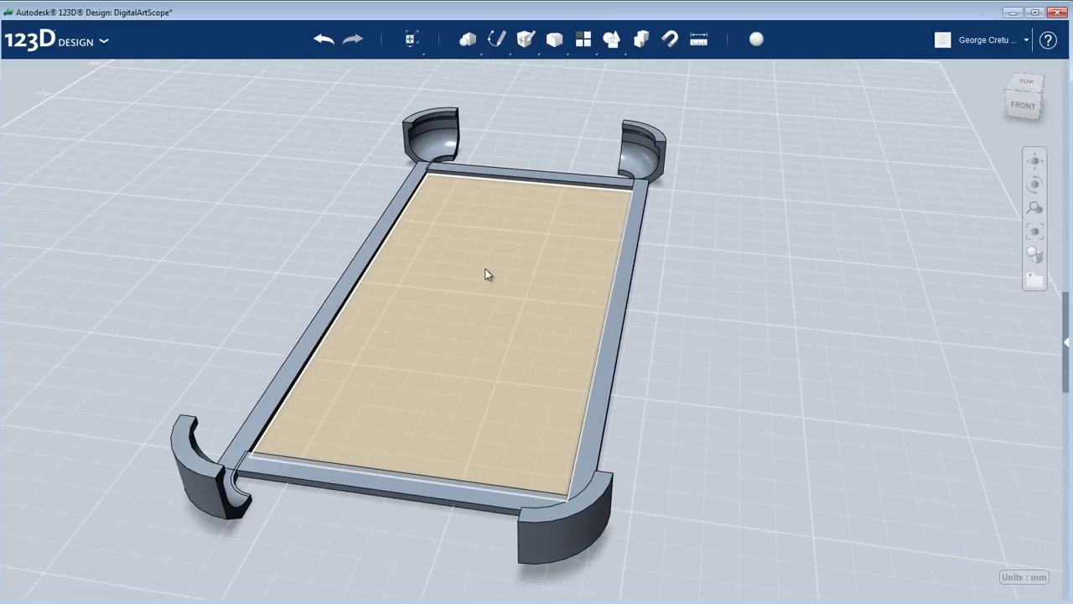
- Look over the whole frame and its four corner clips from the front, from directly above and from a low angle on its left side
right_click_drag(505, 260, 510, 247)
scroll(561, 332, "up", 2)
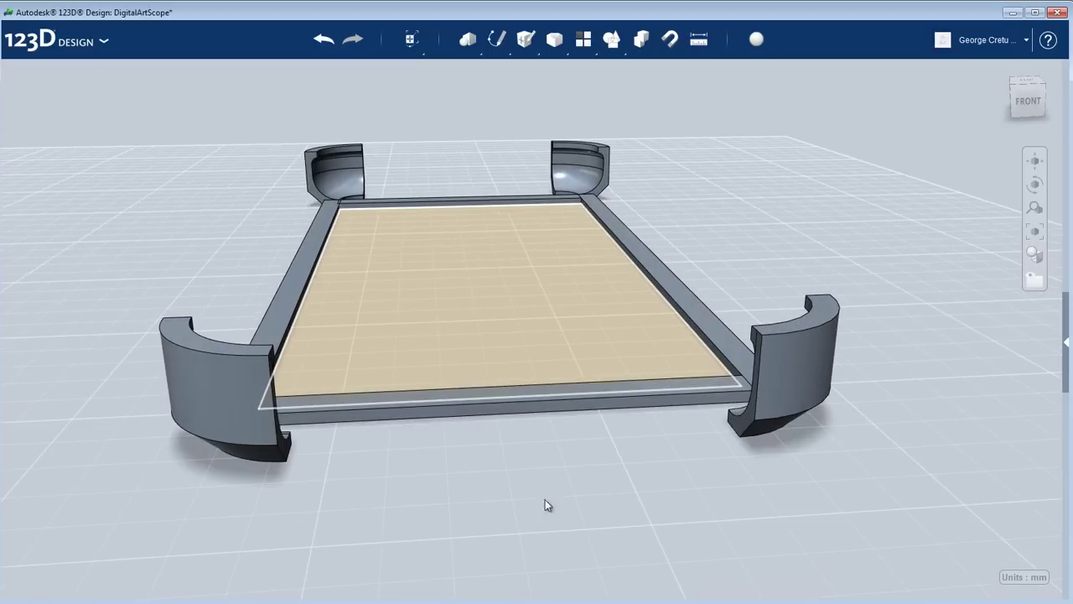
scroll(511, 419, "down", 2)
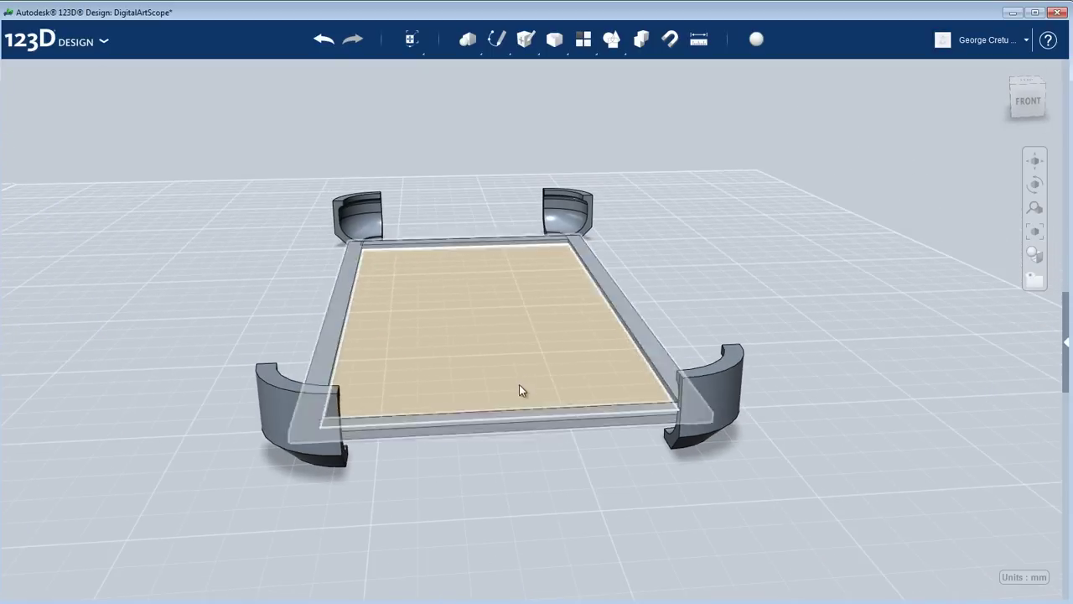
right_click_drag(522, 383, 585, 425)
middle_click_drag(585, 425, 584, 361)
right_click_drag(584, 361, 638, 377)
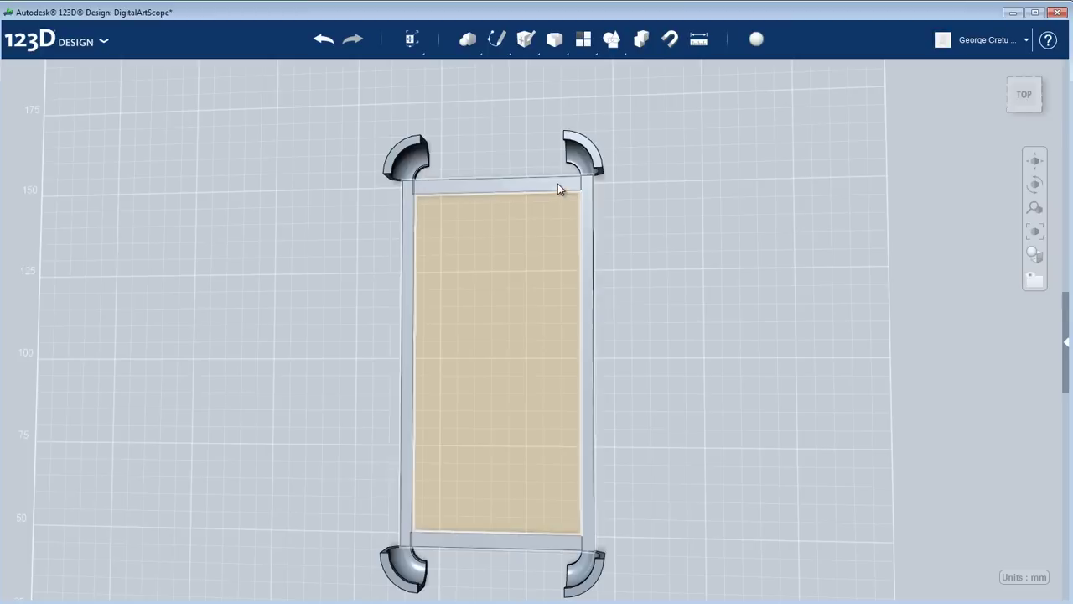
right_click_drag(555, 175, 628, 216)
scroll(549, 216, "up", 1)
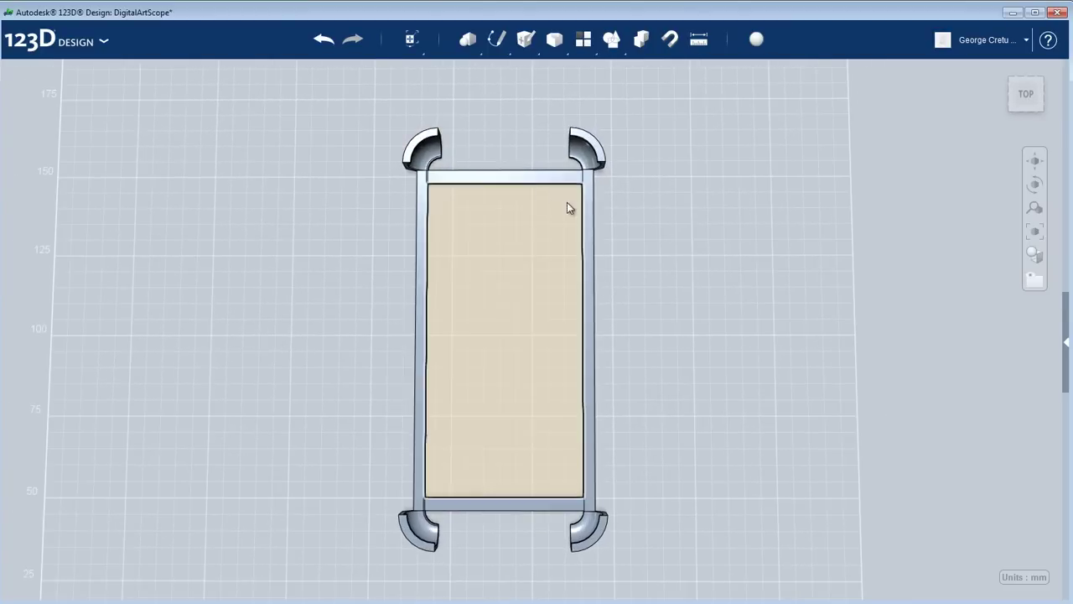
right_click_drag(701, 367, 659, 384)
right_click_drag(460, 408, 280, 367)
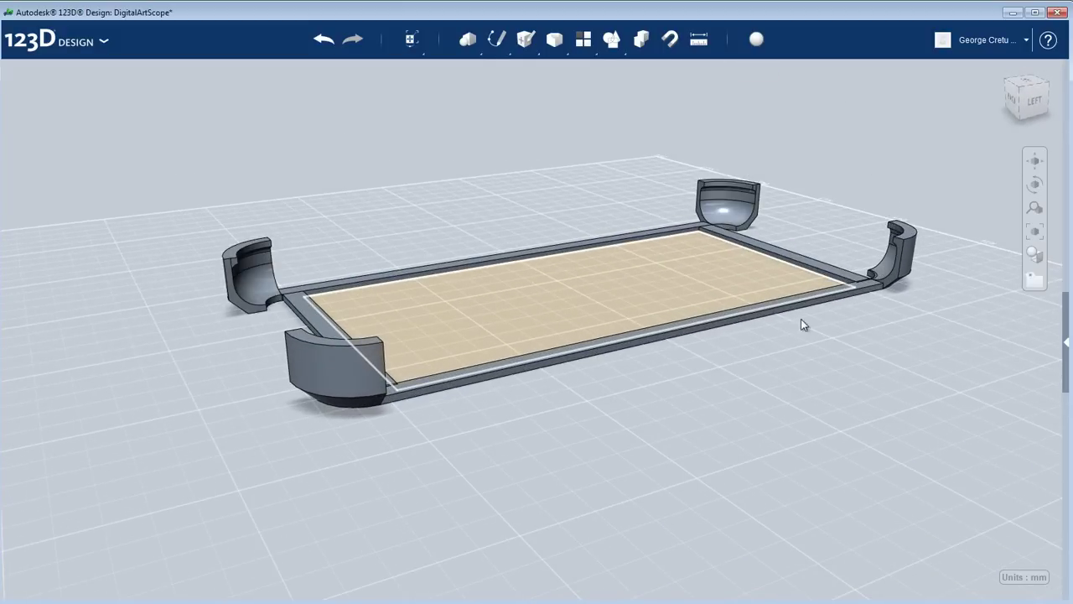
right_click_drag(851, 210, 918, 216)
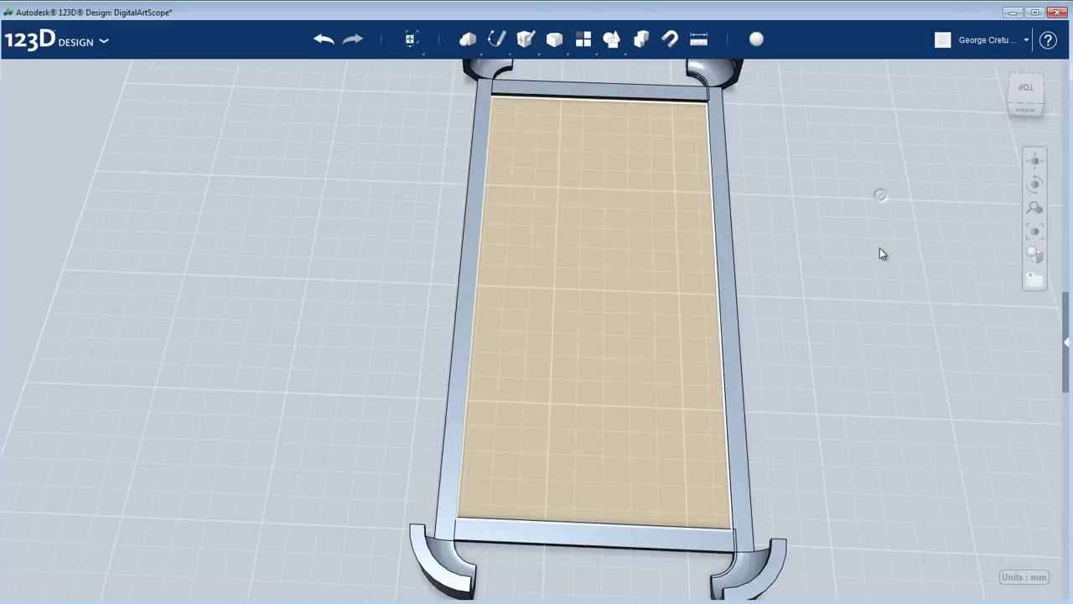
- Place a cone primitive with a 10 mm radius and 20 mm height on the rectangular sketch area inside the frame
scroll(880, 247, "down", 5)
mouse_move(463, 55)
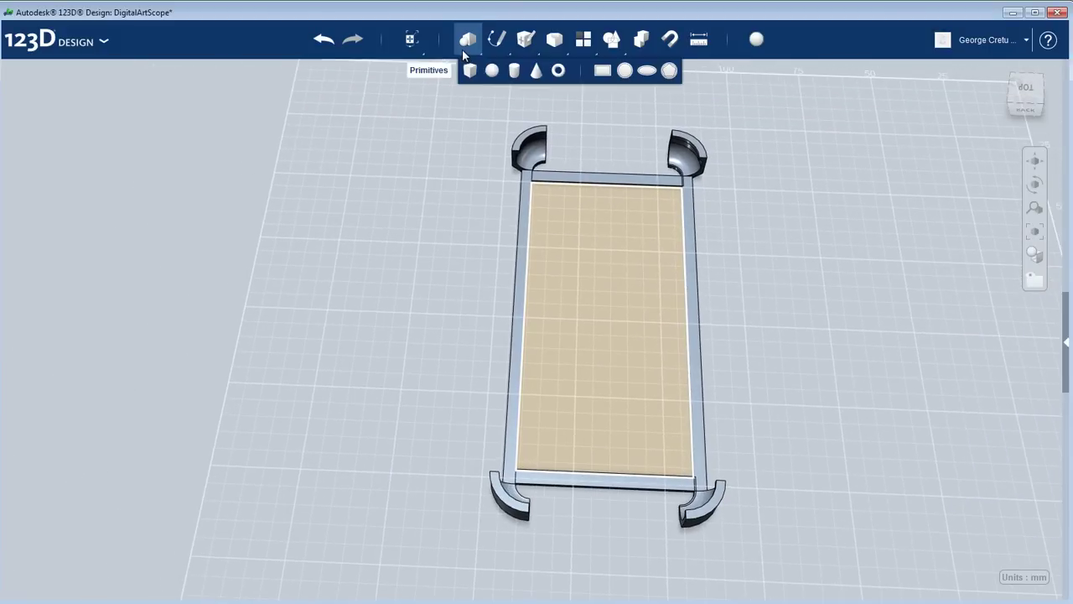
left_click(538, 72)
left_click(409, 347)
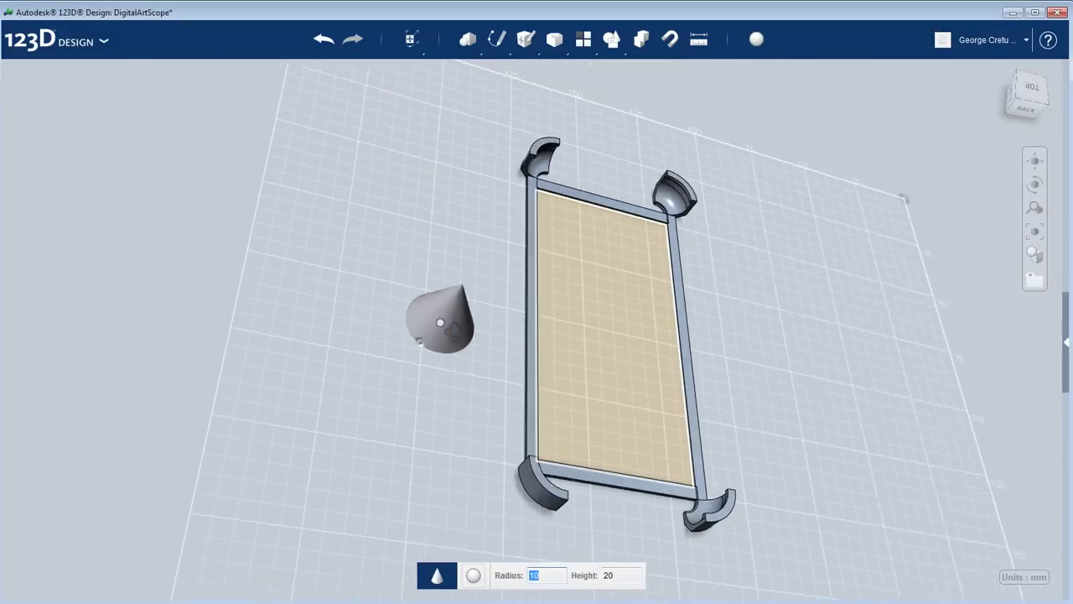
scroll(587, 252, "up", 3)
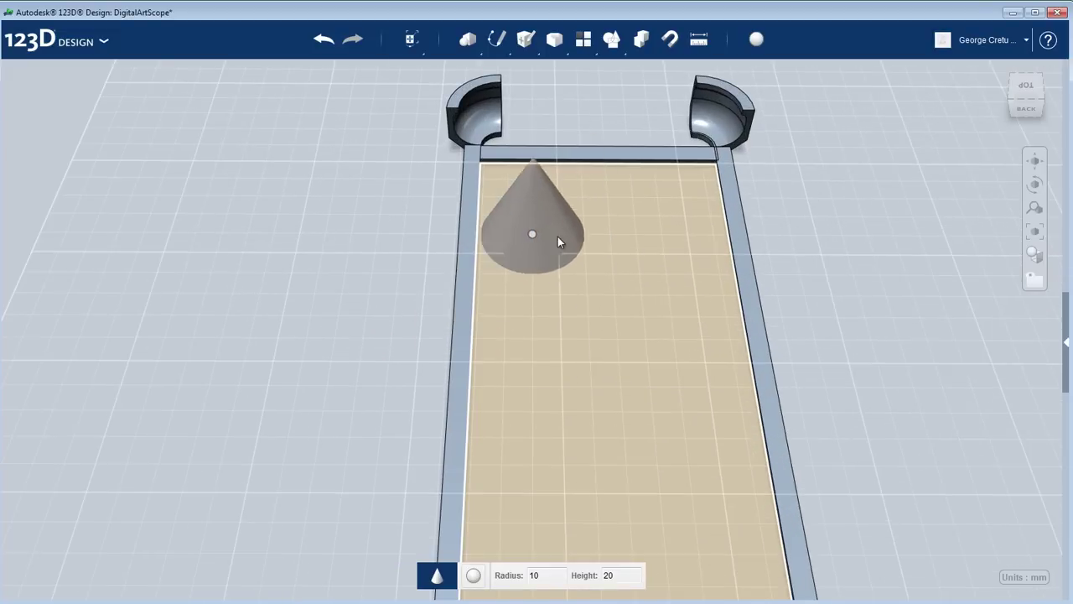
left_click(551, 272)
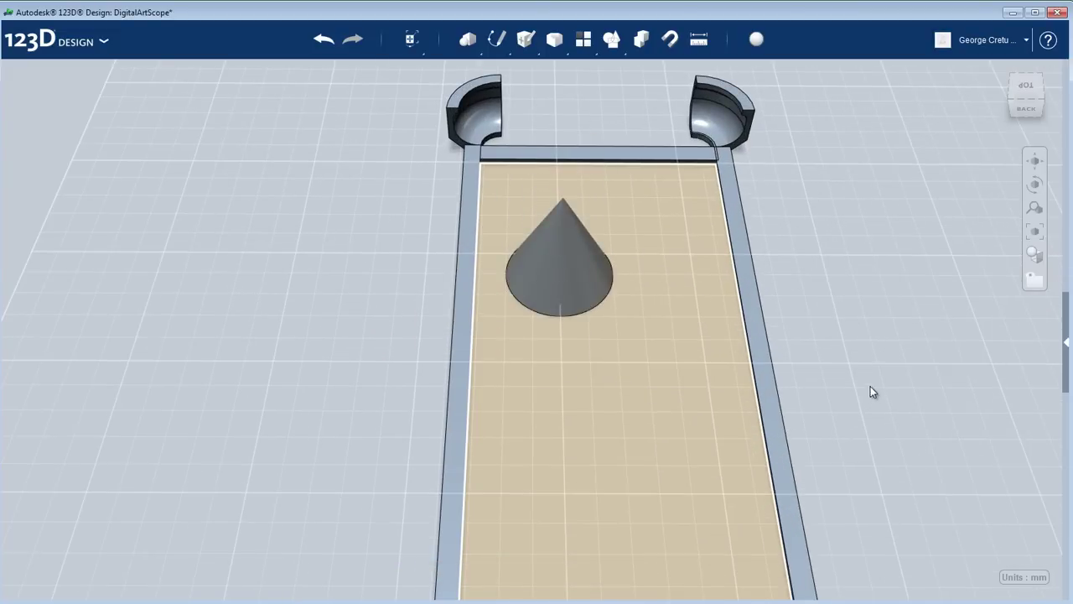
- Examine the cone inside the frame from the back and up close from the right side
right_click_drag(869, 395, 625, 369)
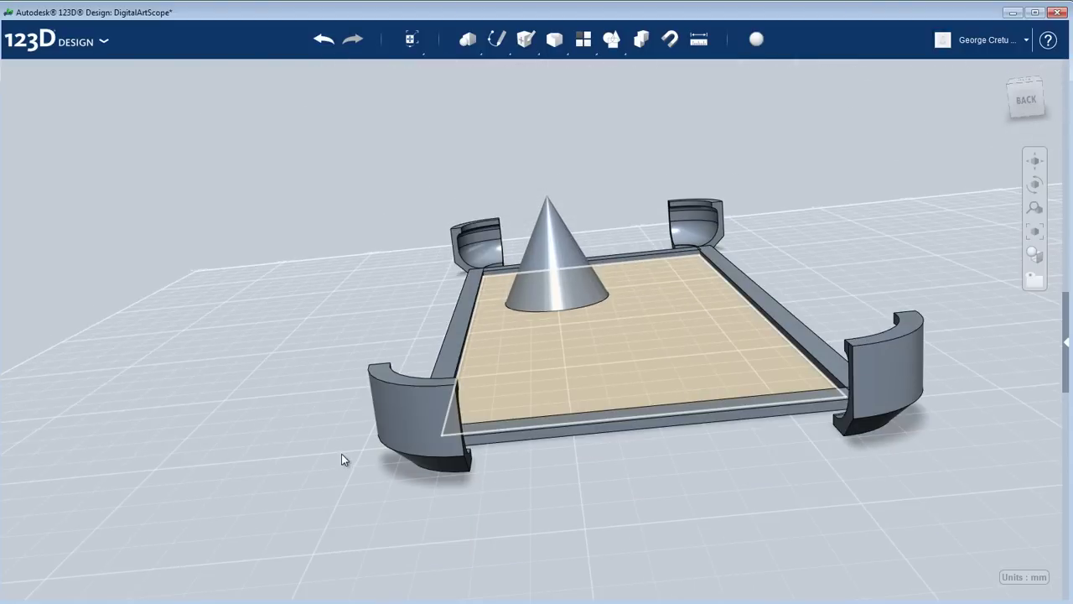
right_click_drag(341, 454, 536, 500)
scroll(434, 352, "up", 3)
right_click_drag(716, 473, 636, 458)
scroll(525, 370, "up", 3)
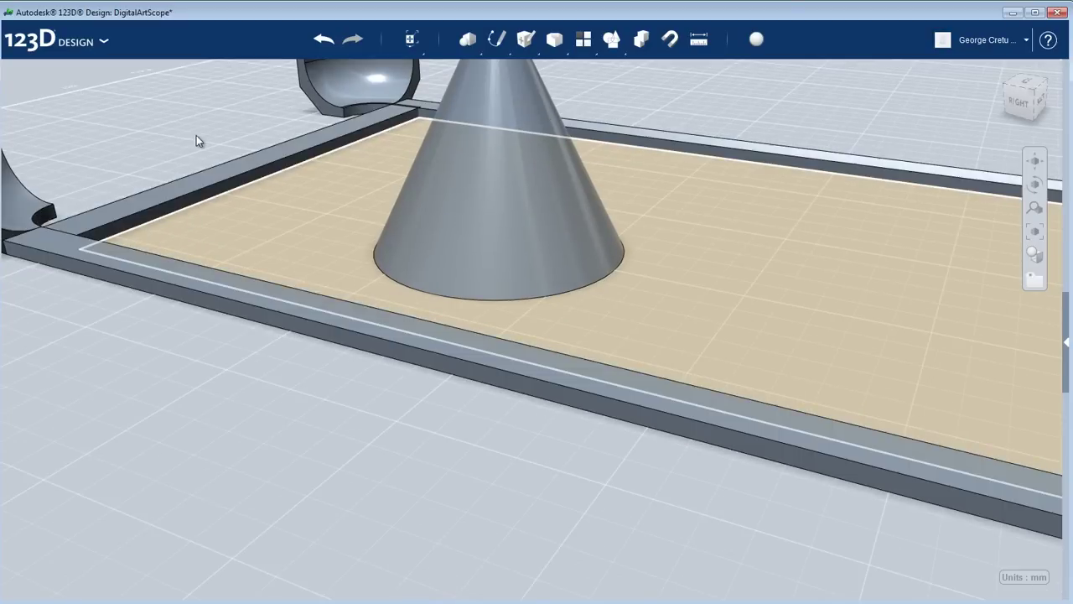
middle_click_drag(198, 134, 231, 232)
right_click_drag(232, 237, 293, 221)
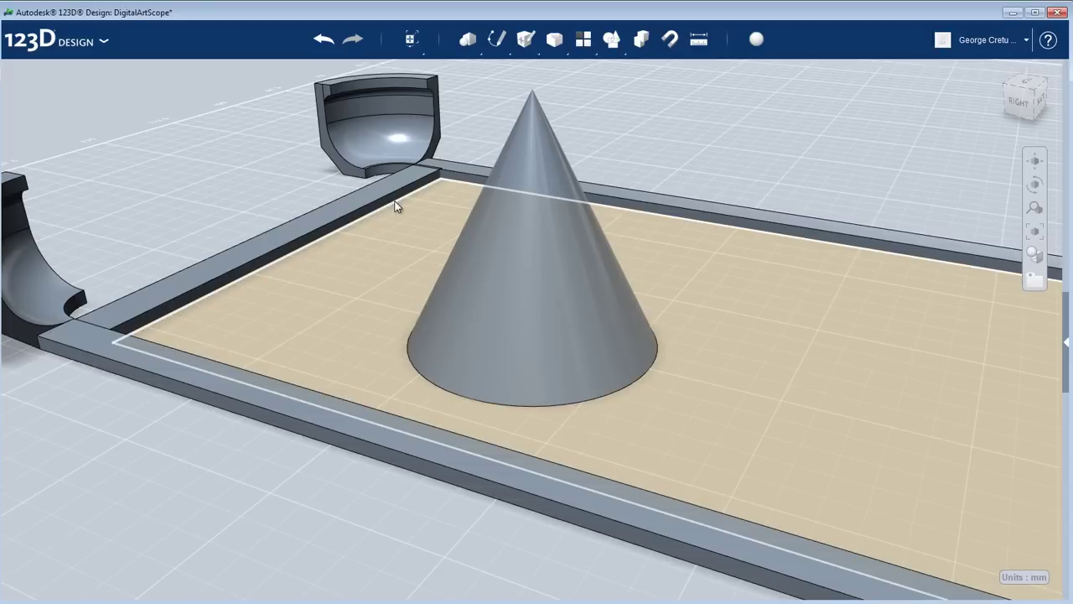
right_click_drag(793, 166, 712, 168)
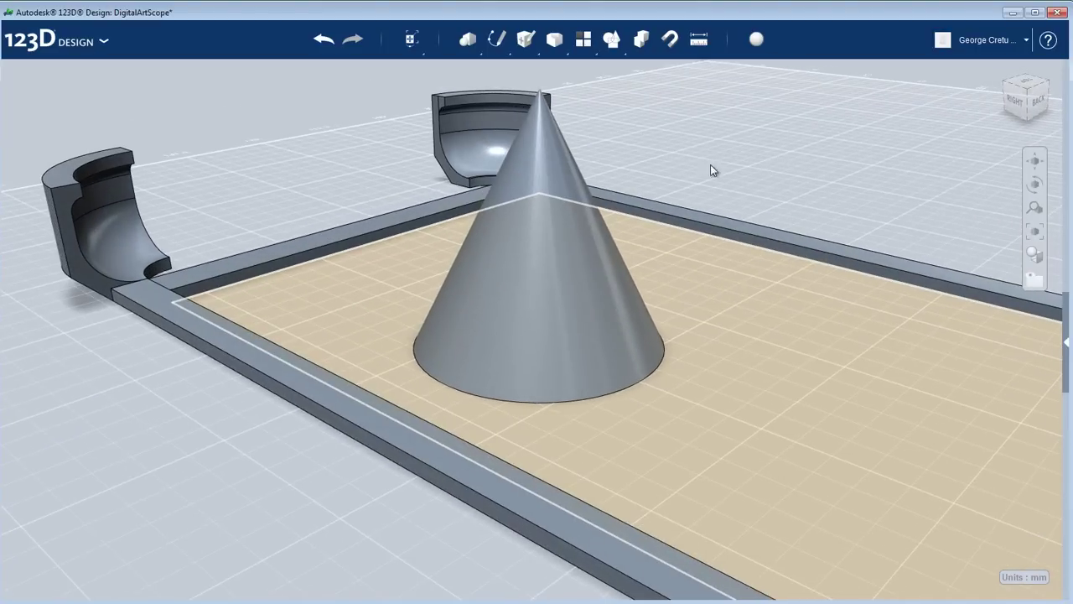
- Shell the cone by removing its conical face, with an inside thickness of 1.2 mm and Tangent Chain on
left_click(556, 172)
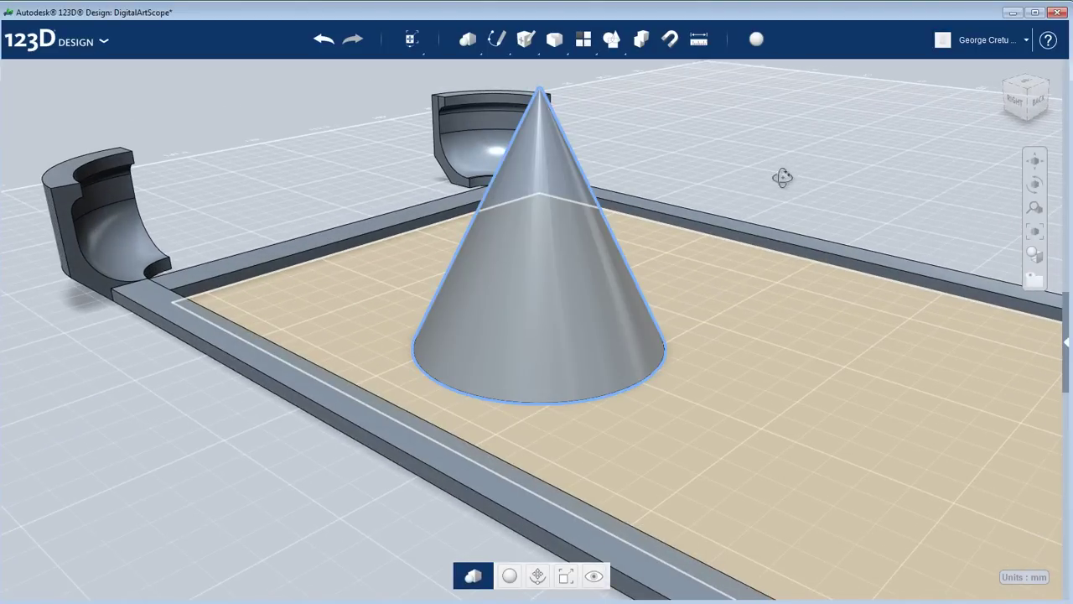
right_click_drag(789, 177, 623, 400)
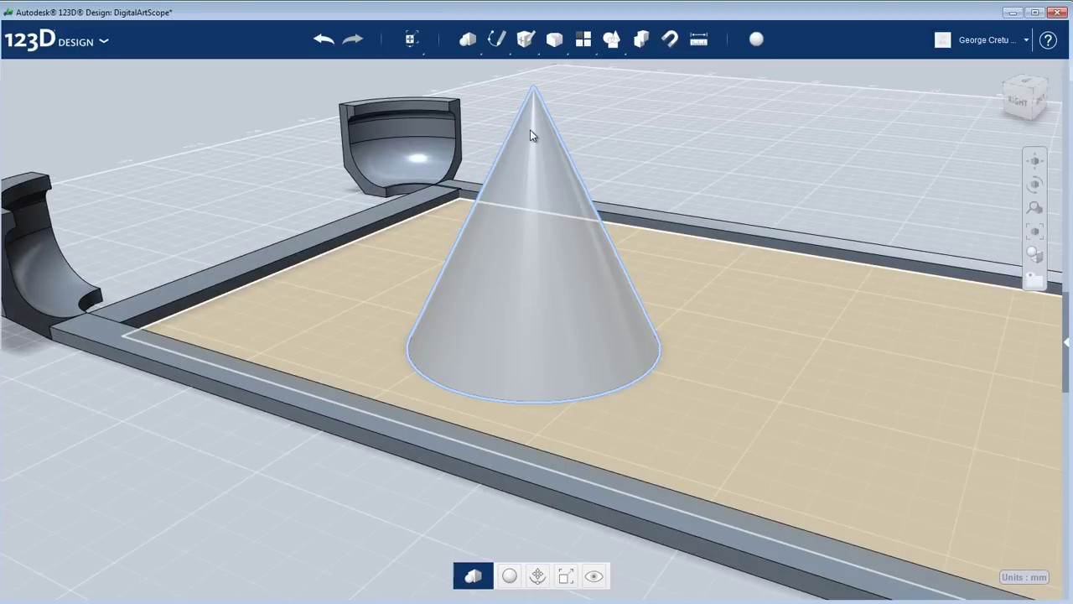
left_click(530, 132)
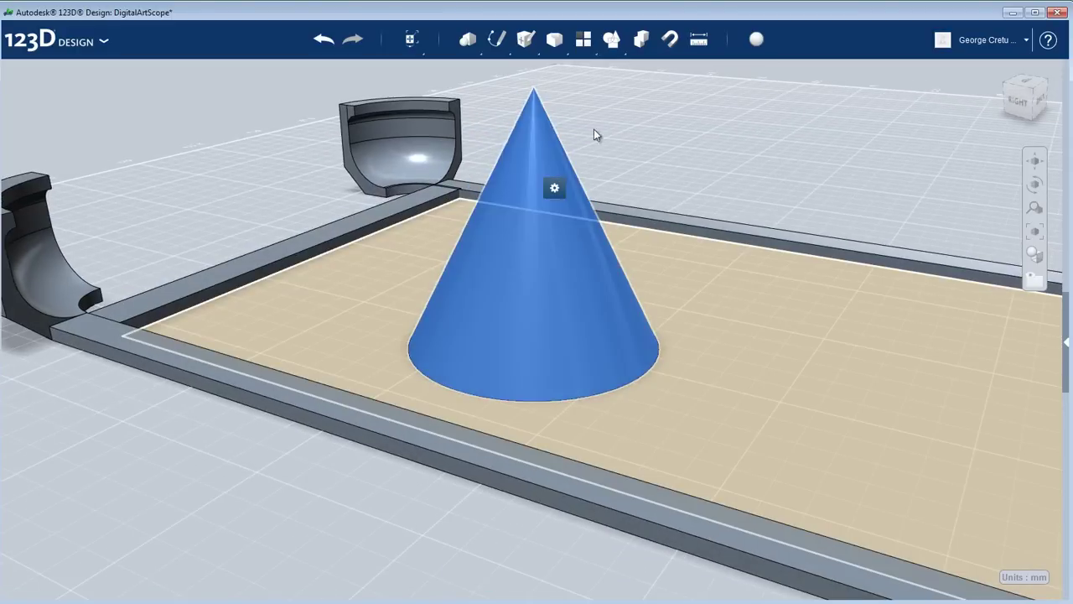
right_click_drag(594, 130, 576, 112)
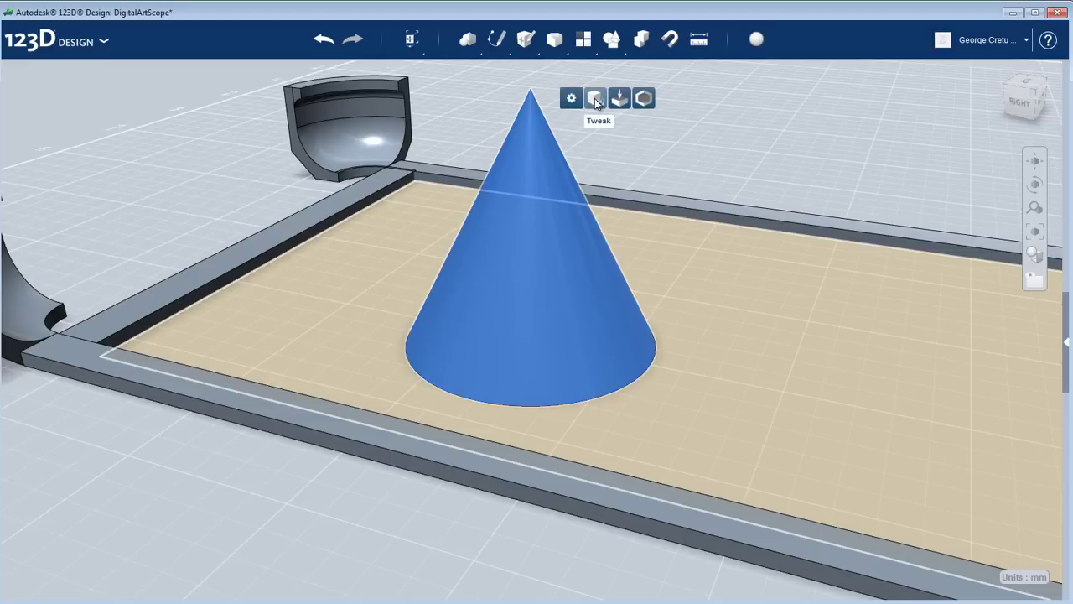
left_click(643, 99)
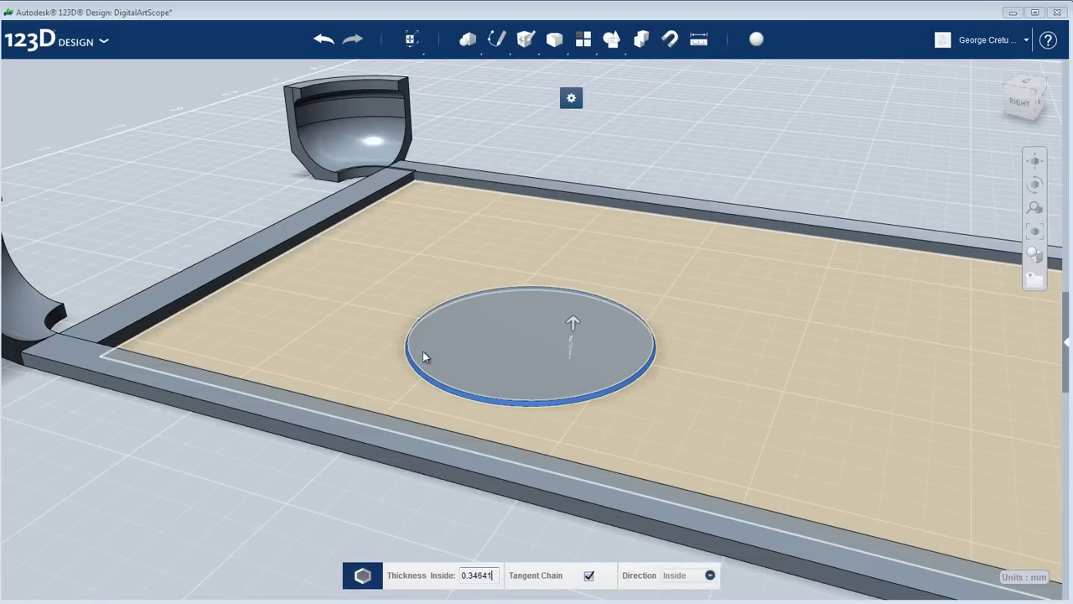
right_click_drag(754, 181, 673, 241)
scroll(537, 335, "up", 2)
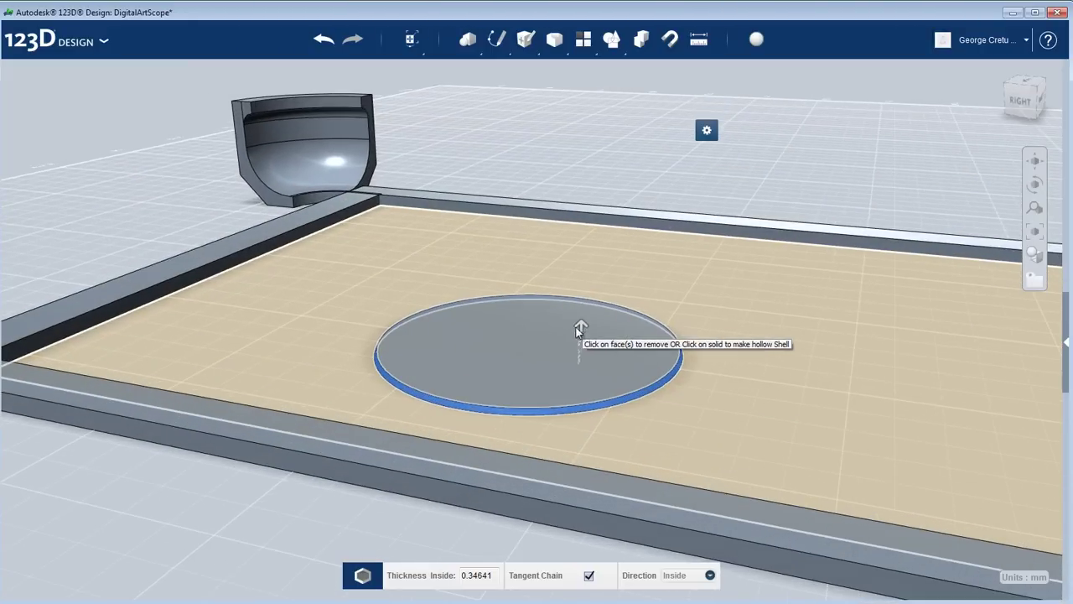
left_click(582, 326)
left_click_drag(582, 292, 582, 311)
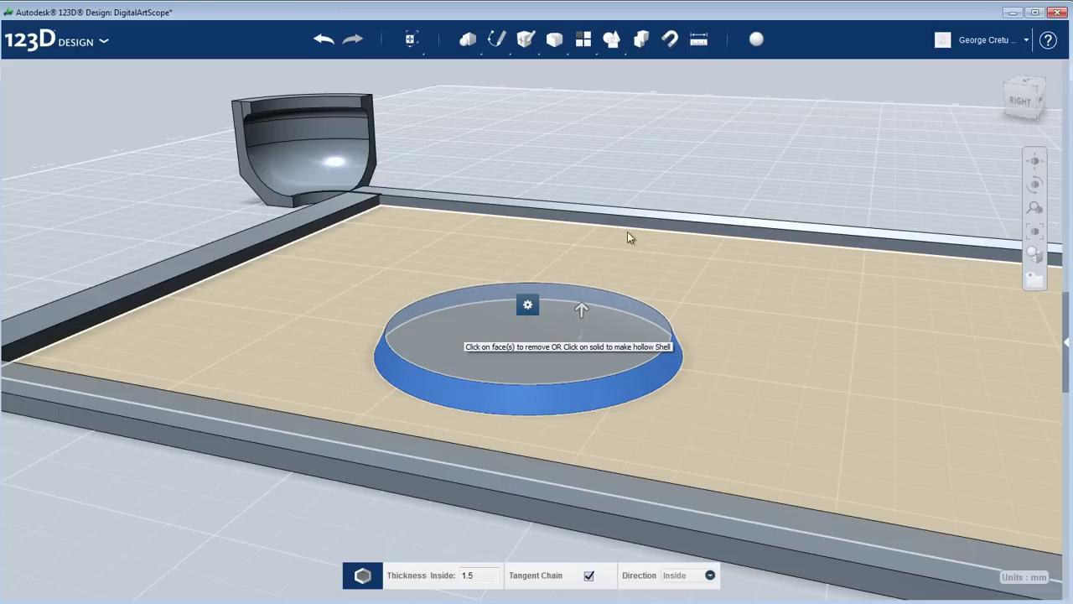
left_click(482, 577)
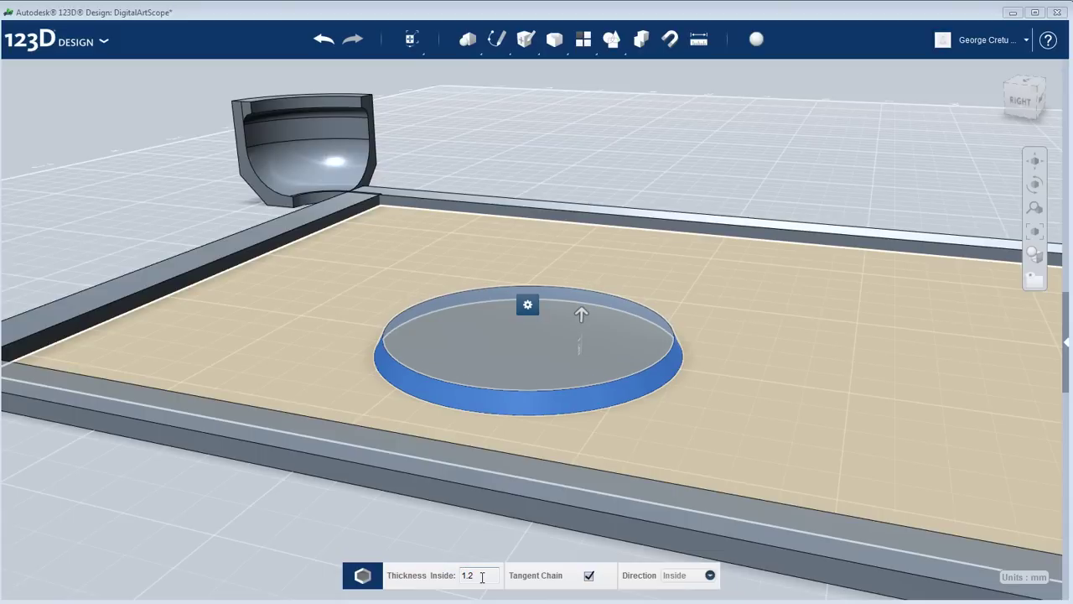
key("Return")
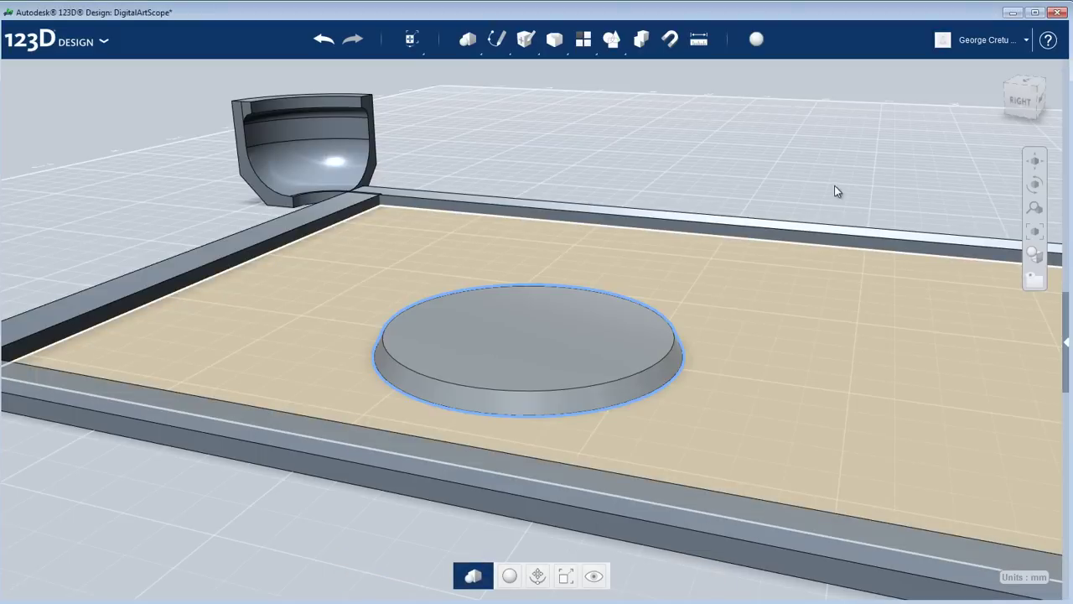
- Examine the thin round disc made from the cone from the back and from above, in relation to the frame
right_click_drag(835, 185, 697, 211)
key("ctrl+z")
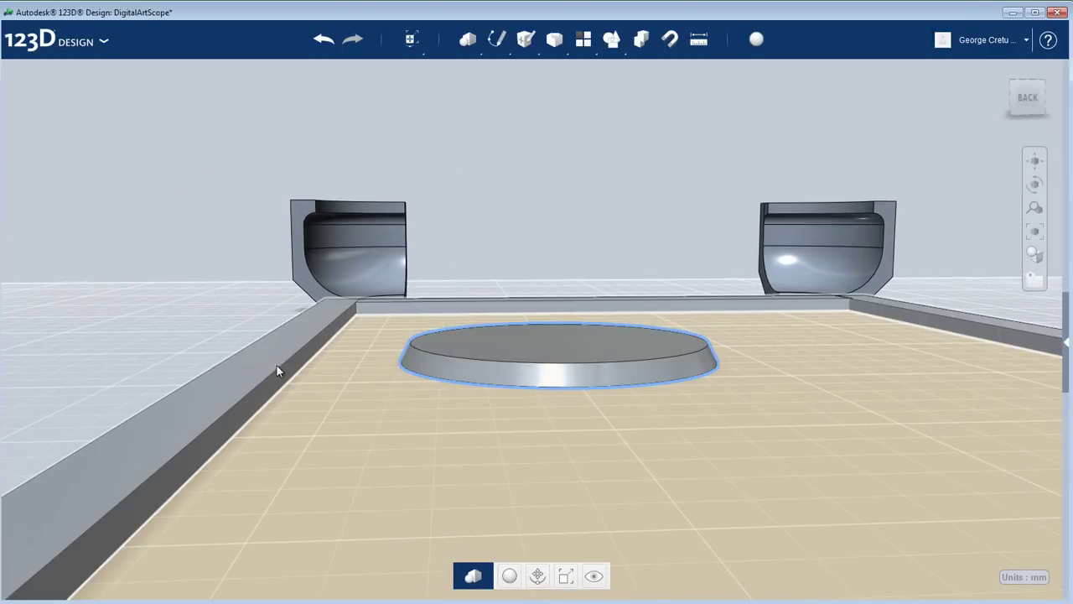
scroll(295, 398, "down", 6)
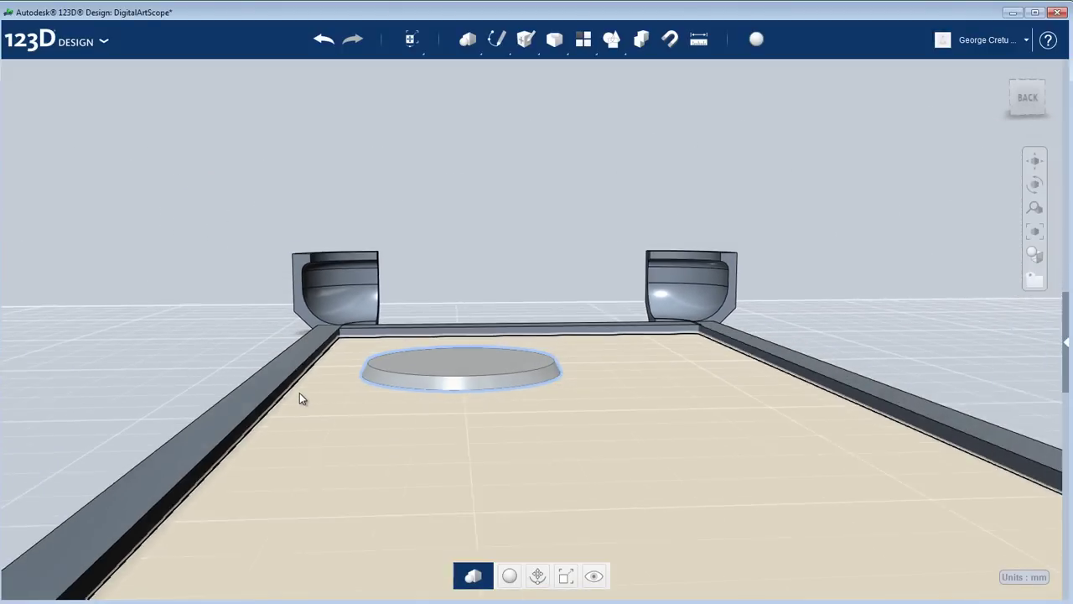
scroll(399, 382, "down", 2)
right_click_drag(473, 257, 383, 398)
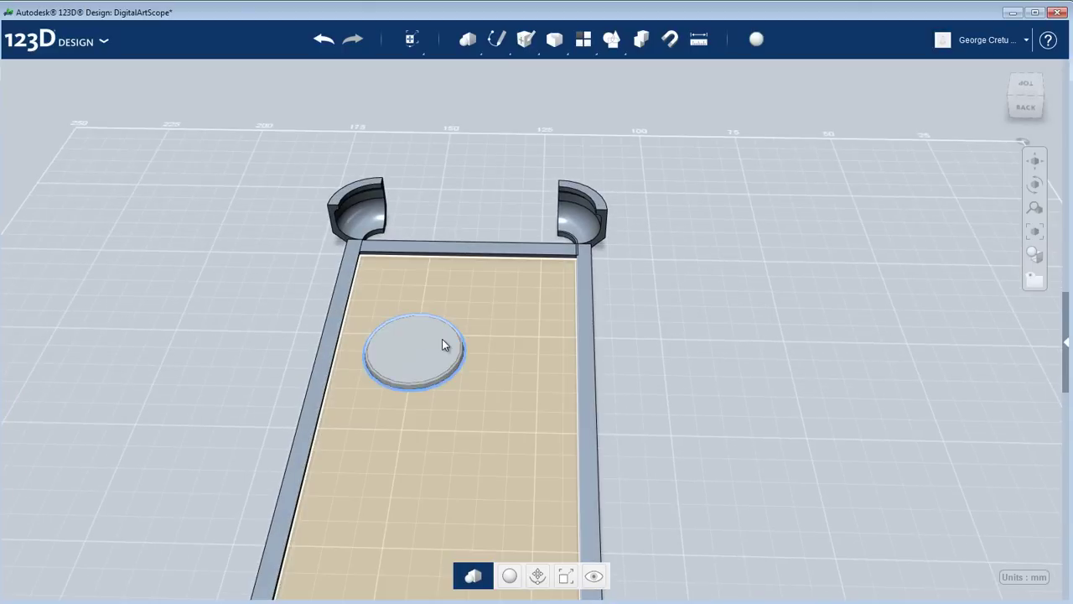
scroll(442, 339, "down", 3)
middle_click_drag(497, 280, 571, 216)
scroll(500, 287, "up", 2)
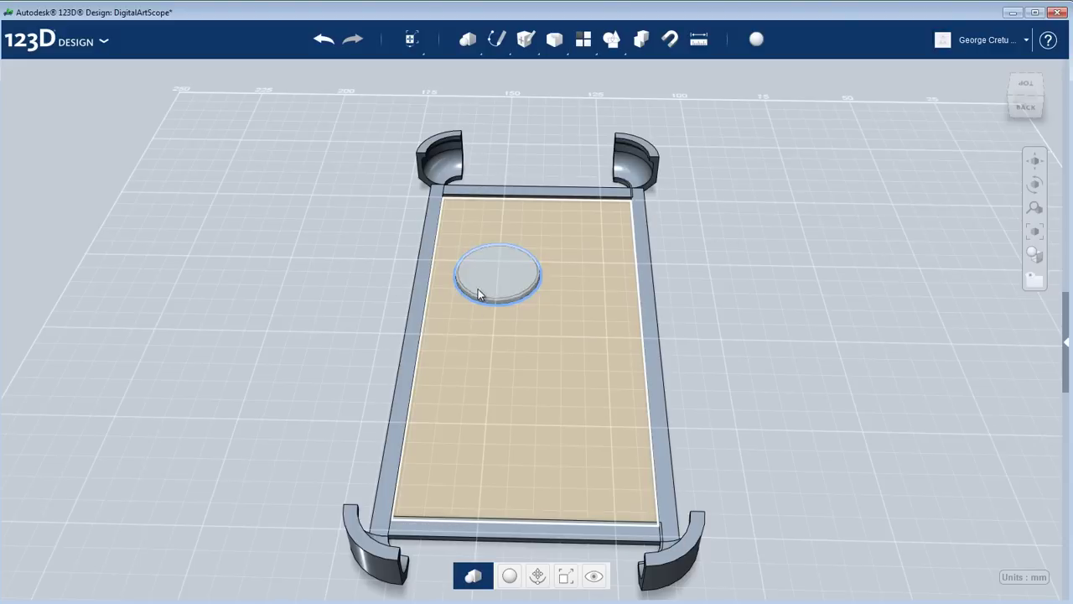
scroll(445, 273, "up", 2)
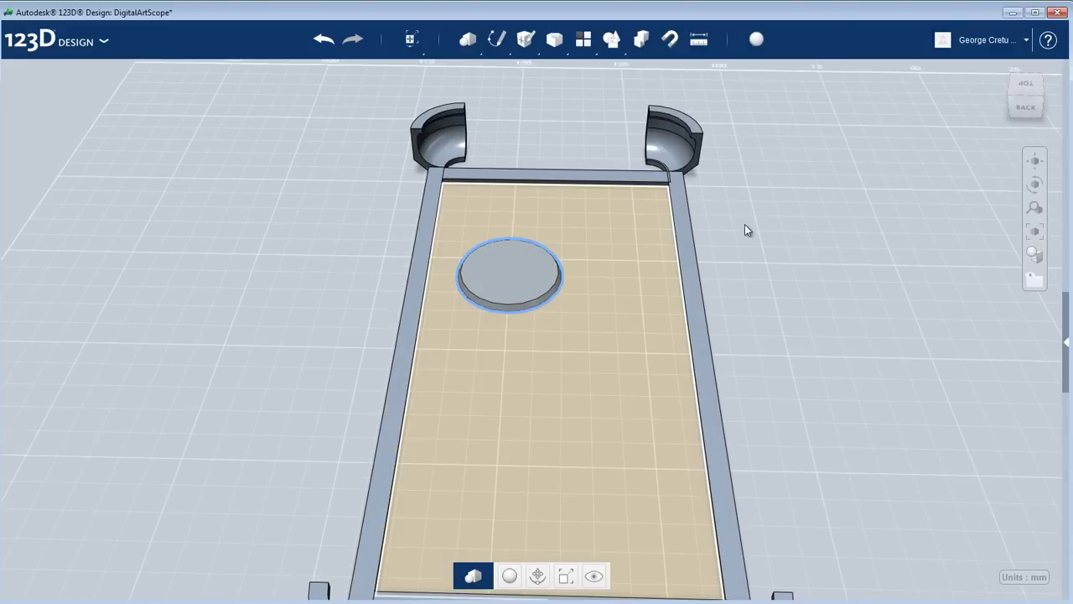
- Clear the disc's selection and look at the disc and frame from a low angle at the back
scroll(745, 224, "down", 3)
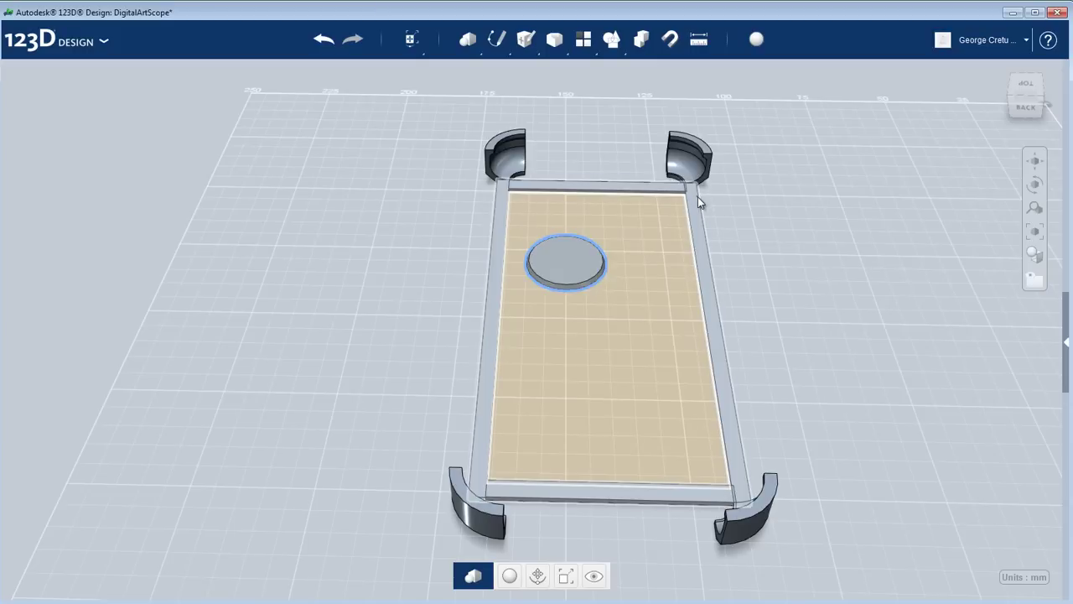
left_click(697, 196)
left_click(380, 251)
scroll(581, 255, "up", 2)
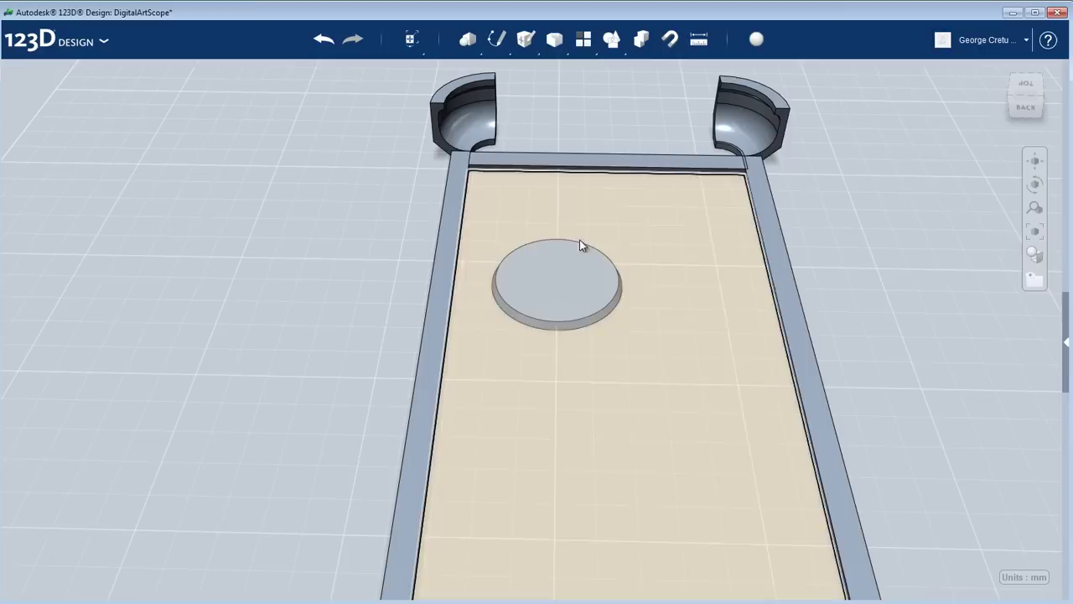
right_click_drag(655, 336, 657, 269)
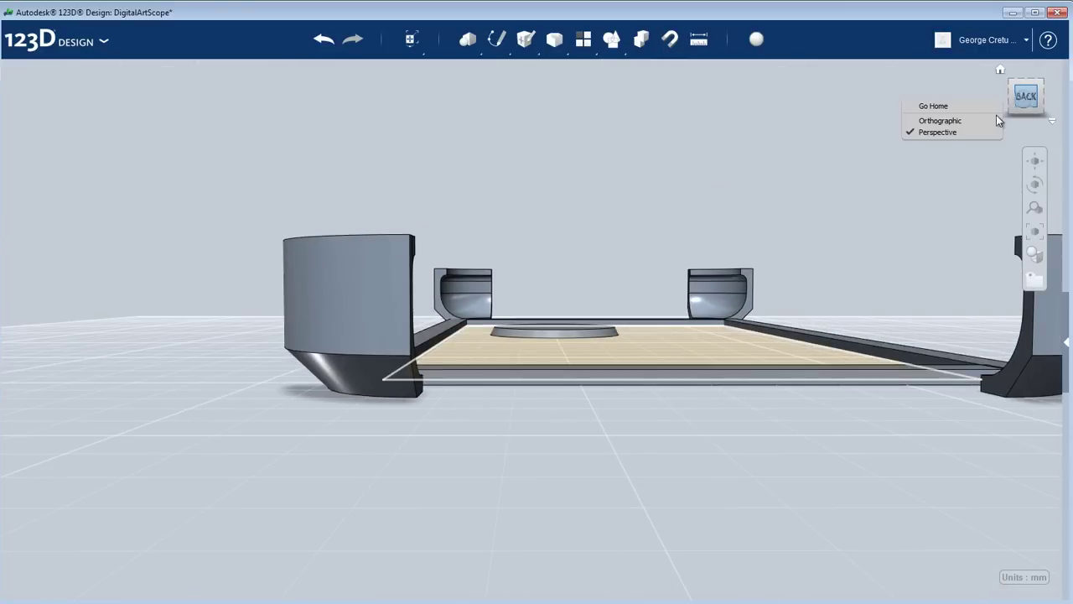
- Switch to orthographic projection and outlines-only display, and look at the frame and disc straight from the back
left_click(991, 121)
mouse_move(1045, 259)
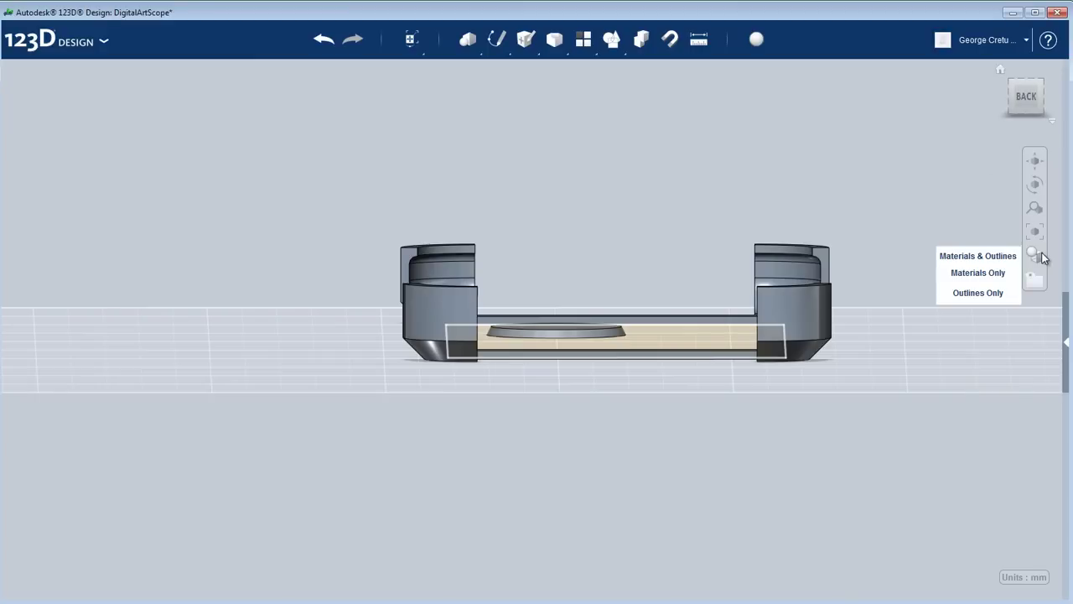
left_click(977, 292)
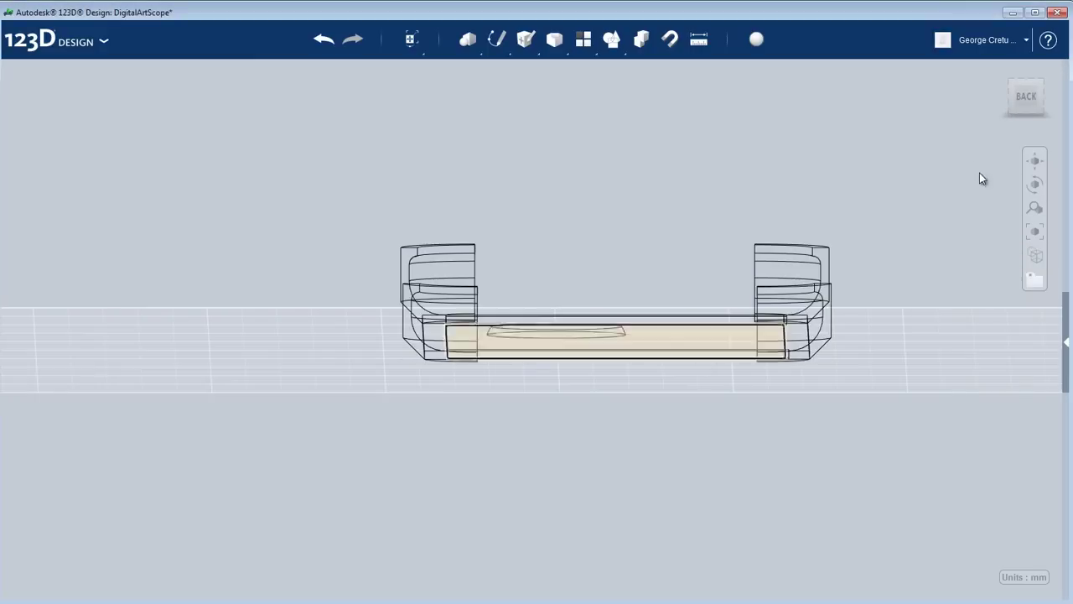
left_click(1027, 96)
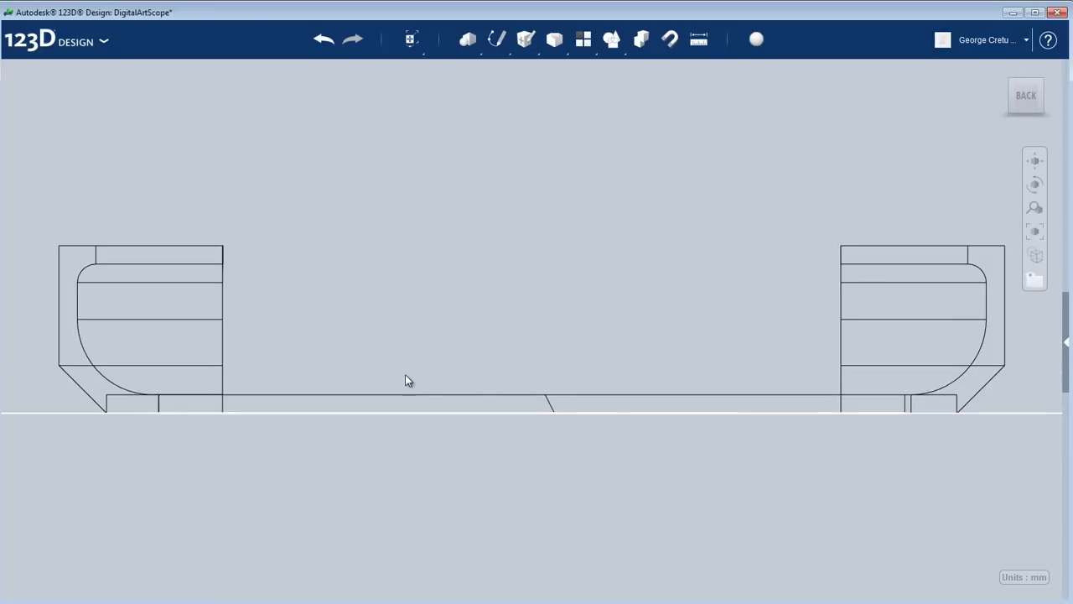
- Select the disc and examine its profile against the frame in the orthographic back view, especially the slanted sides and upper edge
scroll(482, 382, "up", 3)
left_click(579, 420)
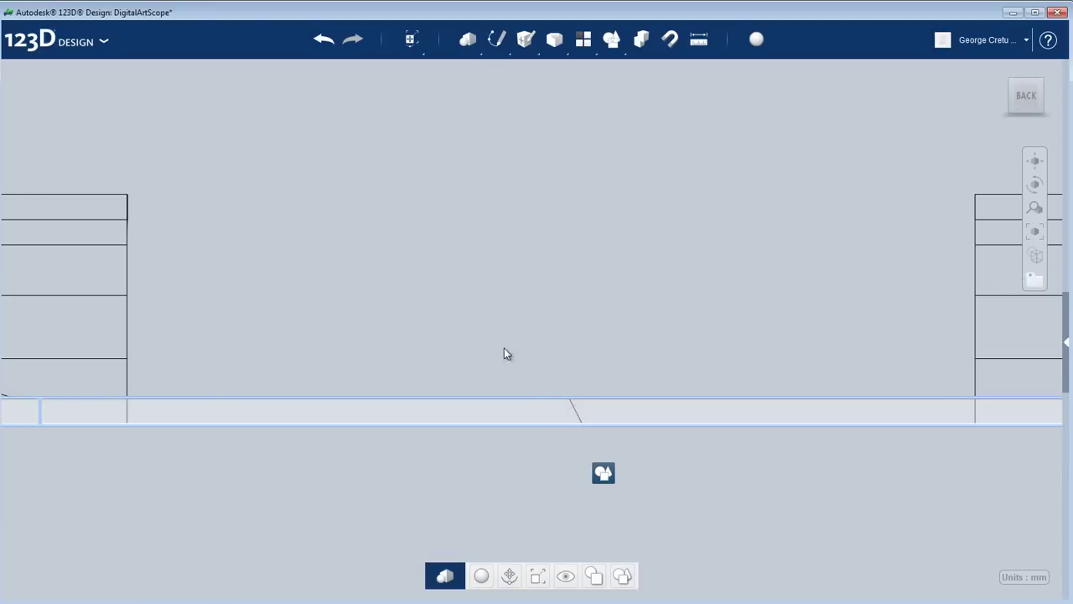
right_click_drag(565, 342, 567, 348)
left_click(577, 369)
left_click(1023, 111)
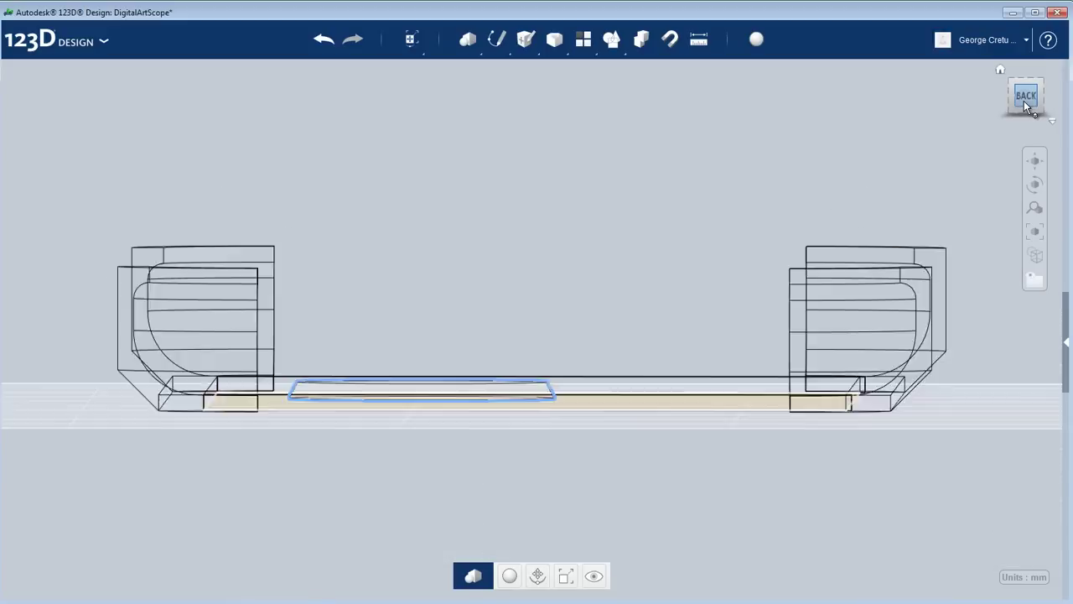
scroll(332, 396, "up", 5)
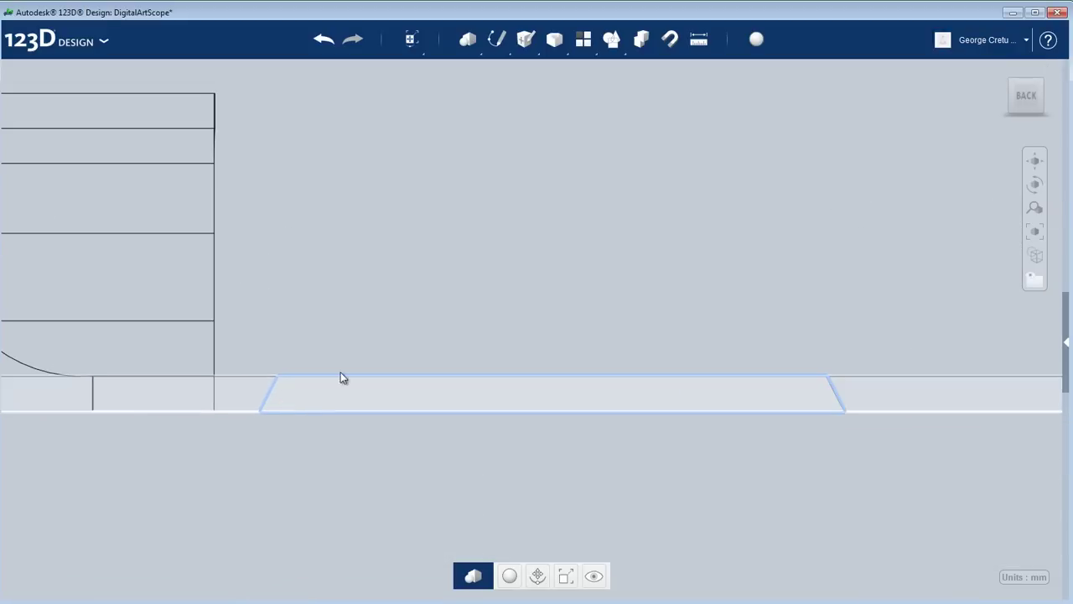
scroll(860, 385, "up", 5)
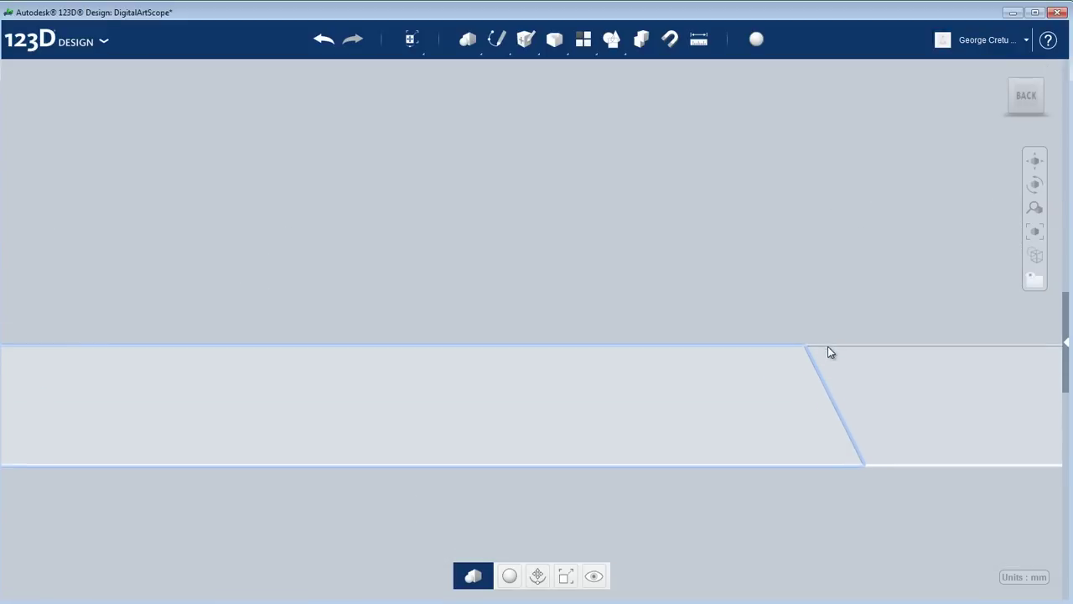
scroll(861, 444, "down", 8)
middle_click_drag(927, 359, 628, 340)
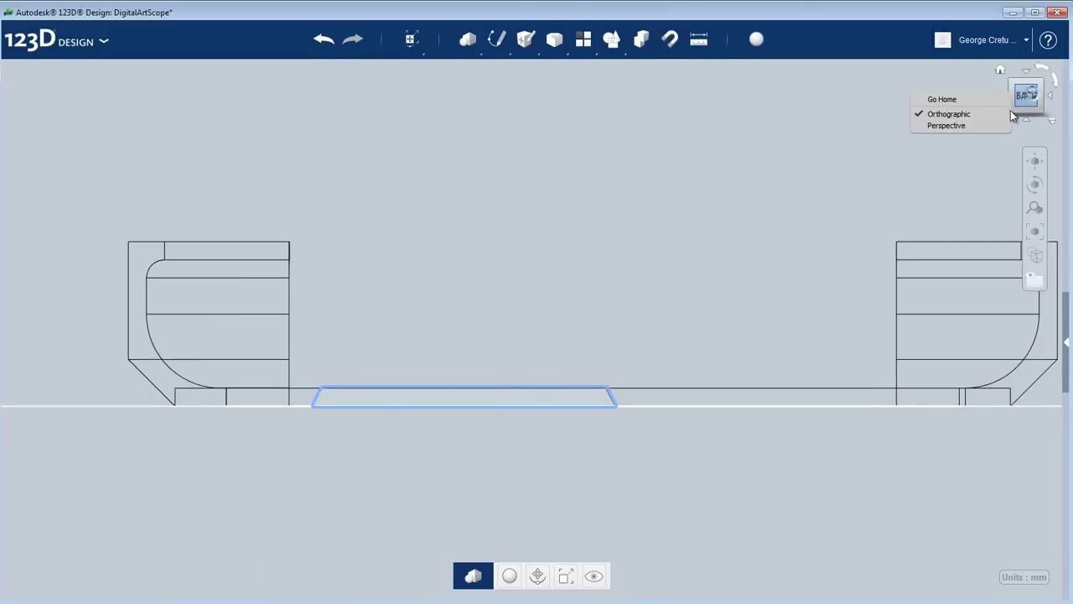
- Restore perspective projection and the shaded display with materials and outlines
left_click(946, 125)
mouse_move(1040, 260)
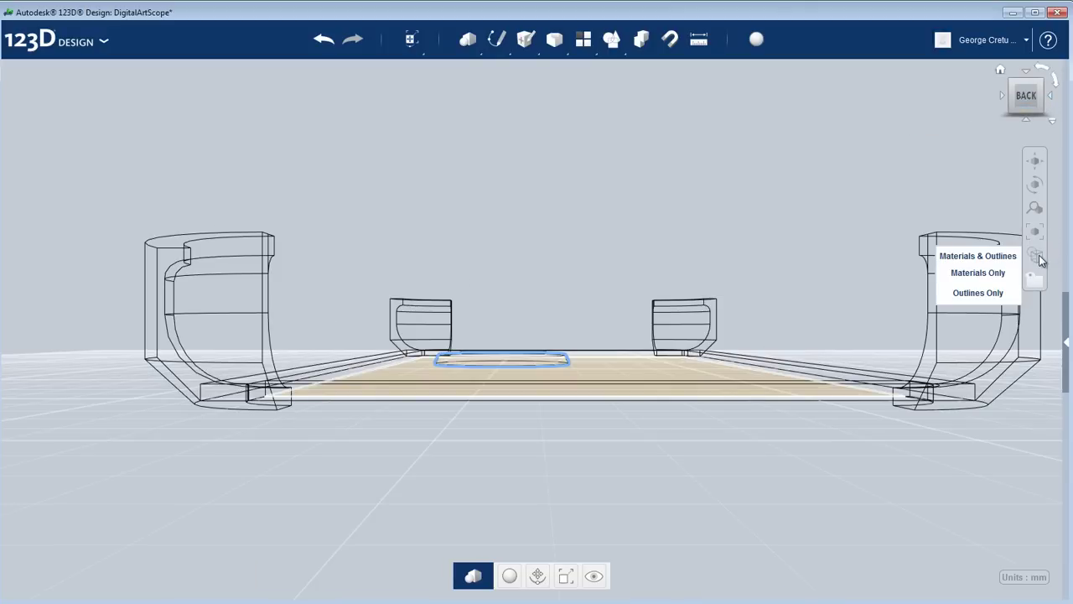
left_click(998, 268)
- Shift the disc slightly within the frame by applying Tweak to its slanted side face
mouse_move(527, 232)
right_mouse_down()
mouse_move(652, 261)
mouse_move(591, 285)
mouse_move(645, 182)
mouse_move(780, 176)
mouse_move(561, 285)
right_mouse_up()
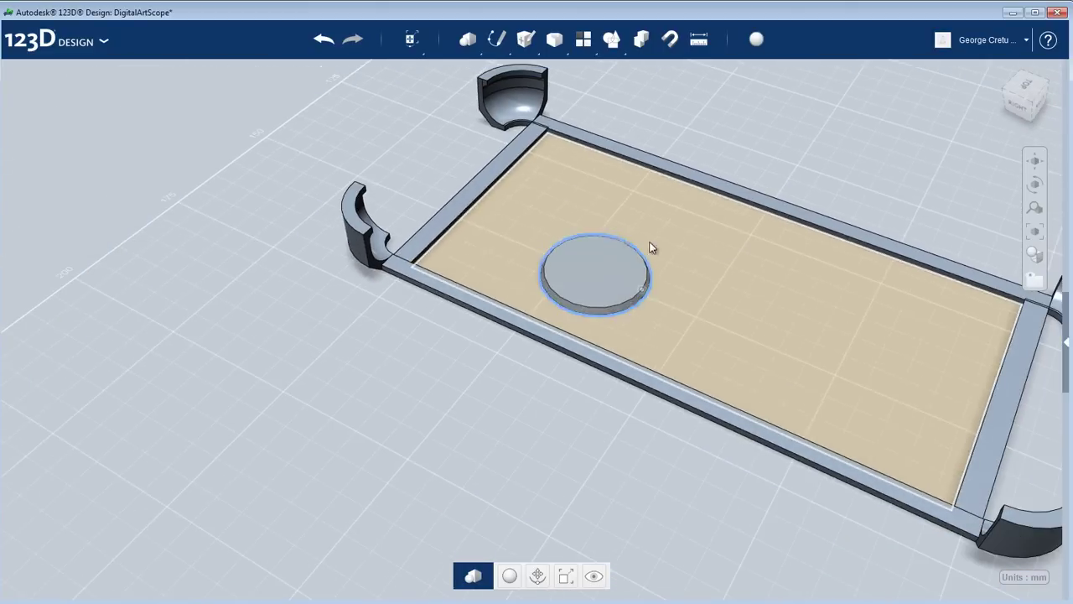
right_click_drag(870, 109, 606, 309)
scroll(610, 309, "up", 3)
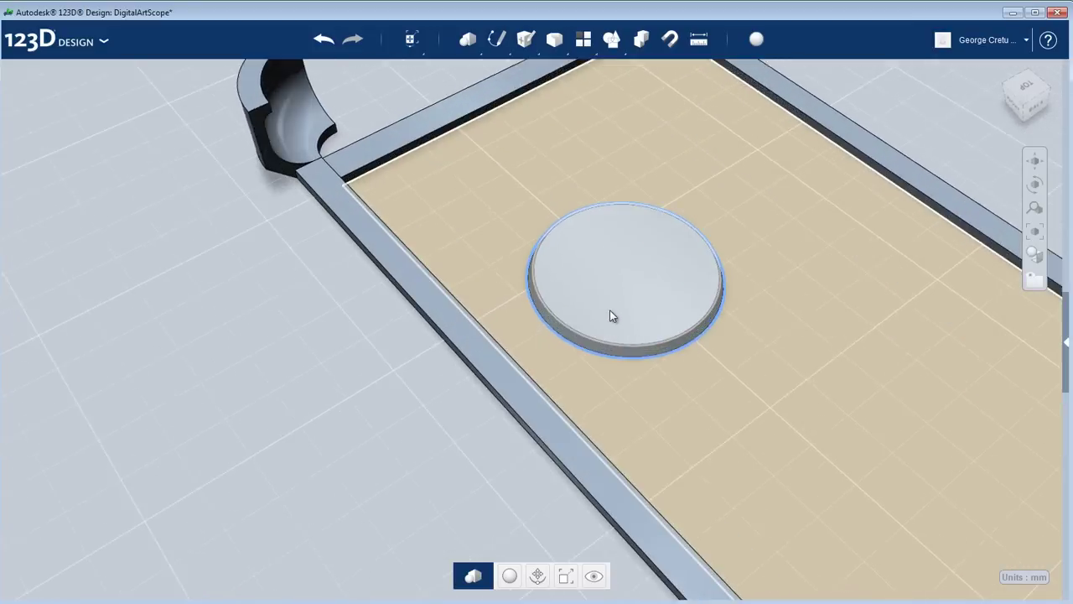
scroll(611, 311, "up", 1)
left_click(626, 319)
left_click(617, 359)
left_click(618, 362)
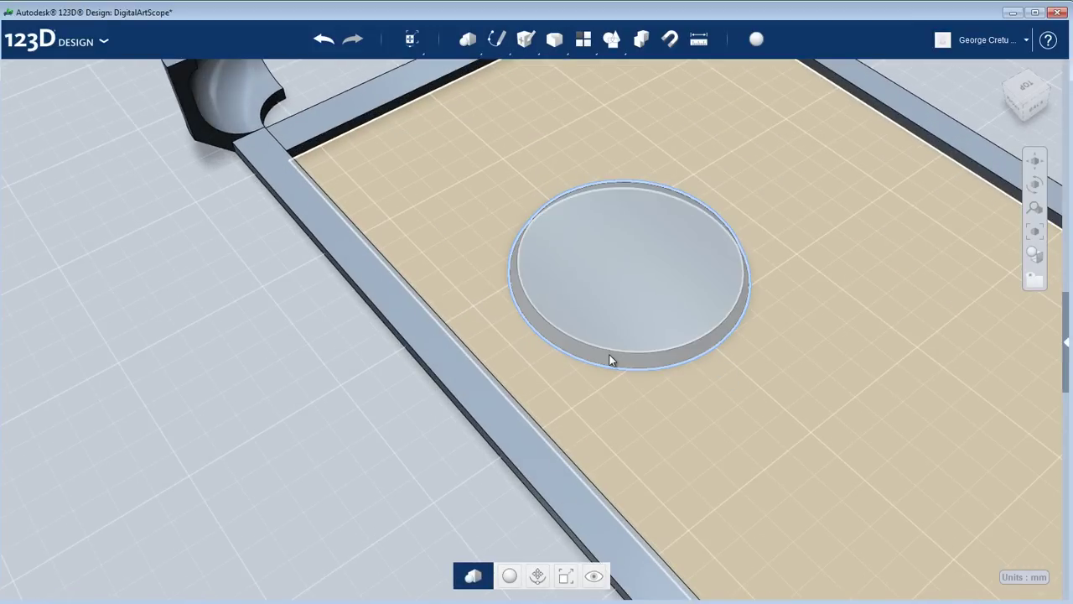
left_click(611, 362)
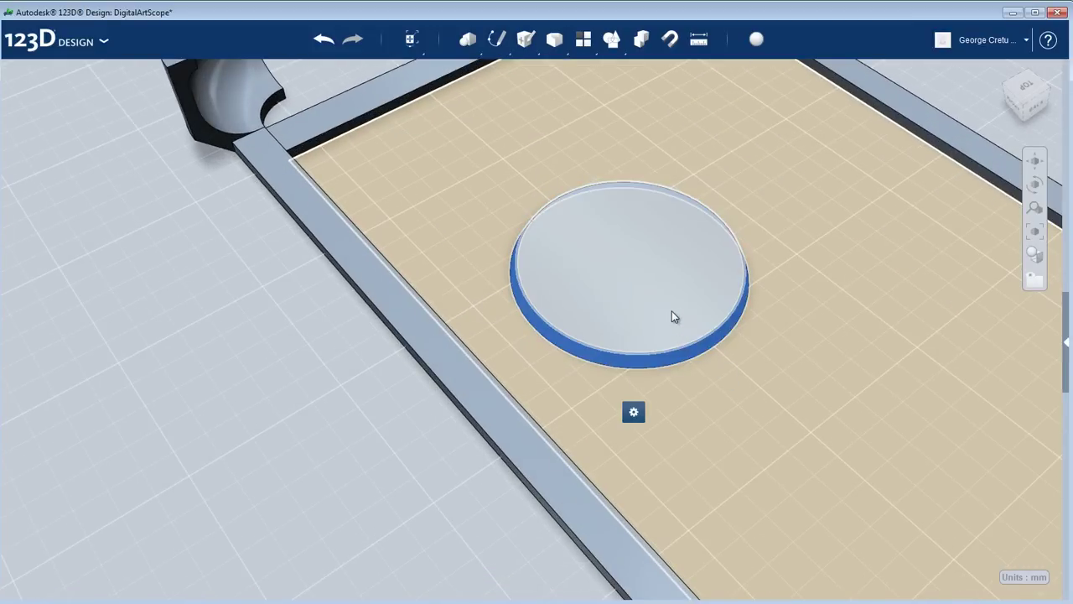
left_click(670, 247)
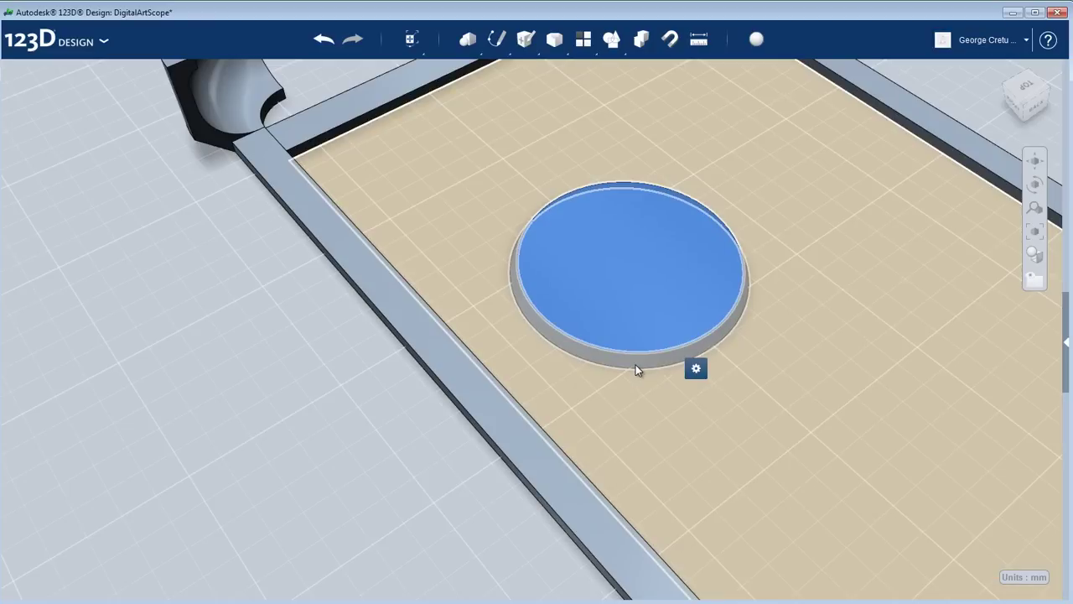
left_click(636, 367)
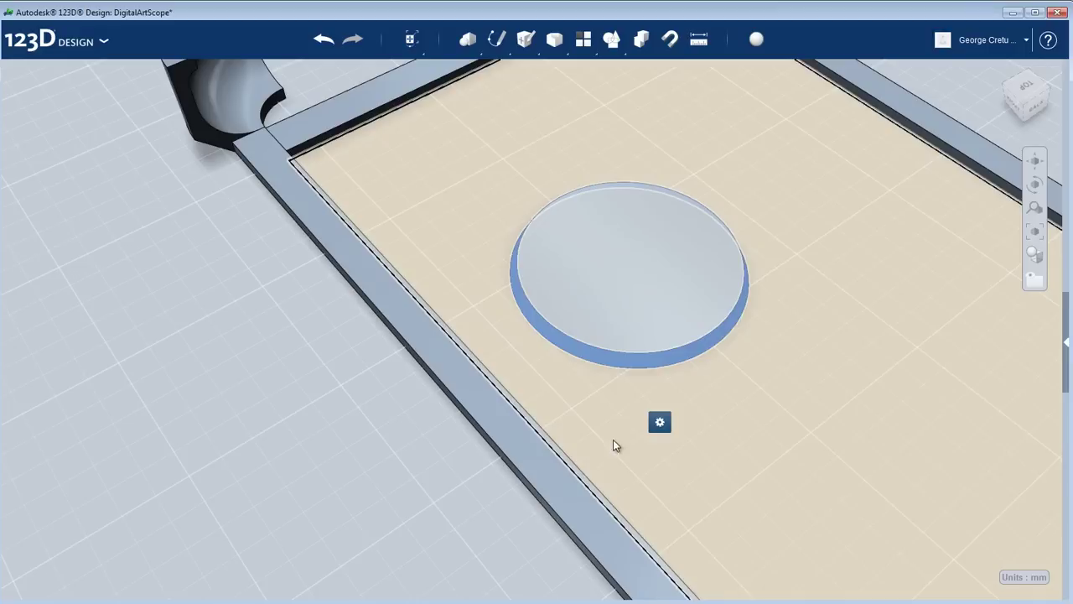
mouse_move(654, 426)
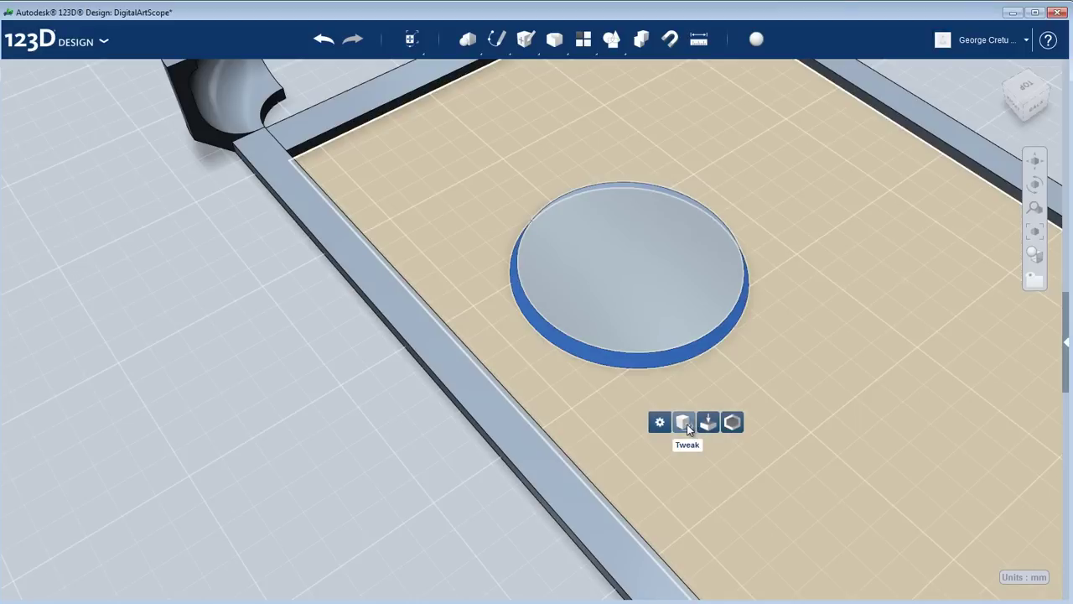
left_click(686, 428)
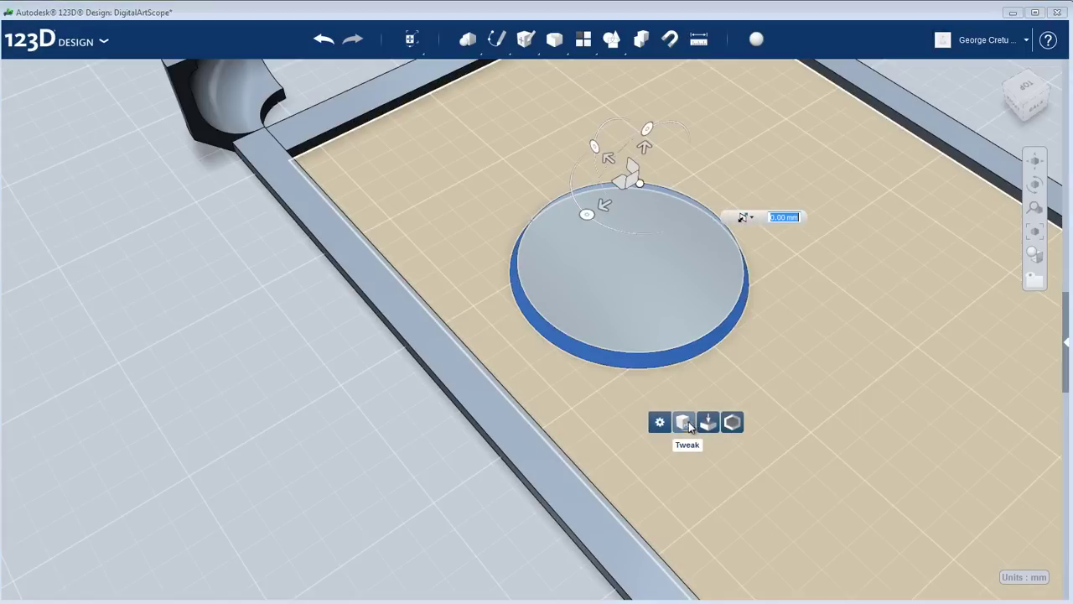
left_click_drag(588, 212, 591, 191)
left_click(590, 189)
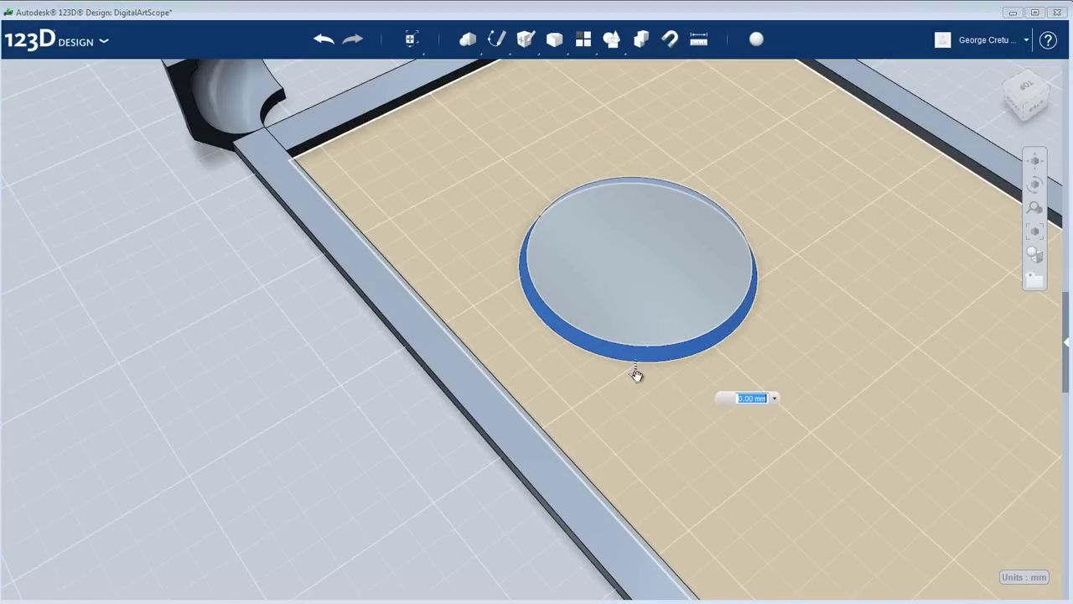
- Try to shrink the disc with a Press Pull of -3.50 mm on its slanted side face
right_click_drag(443, 430, 628, 314)
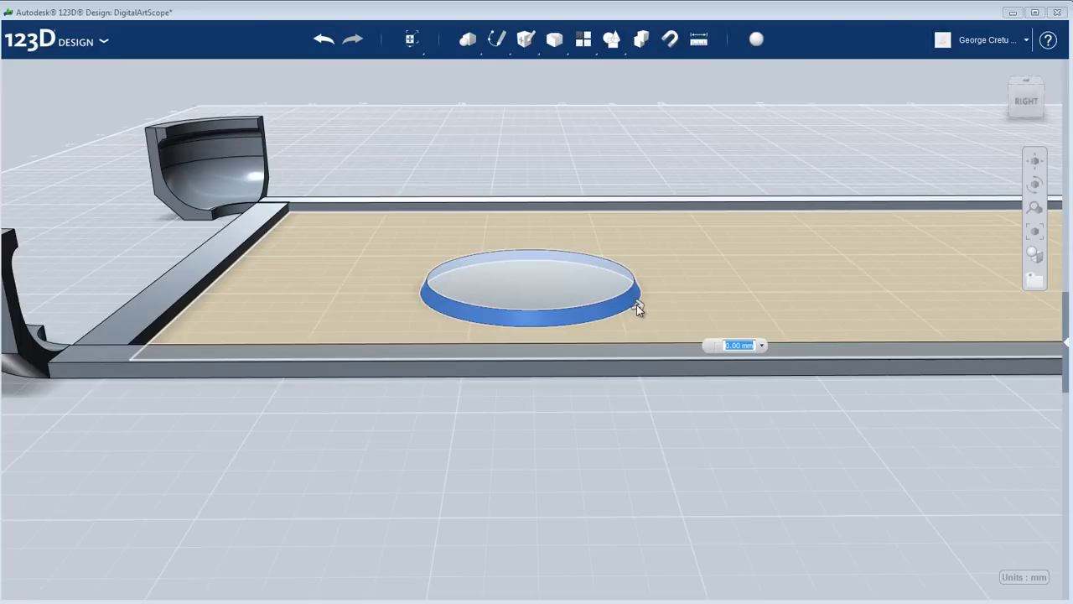
left_click(633, 306)
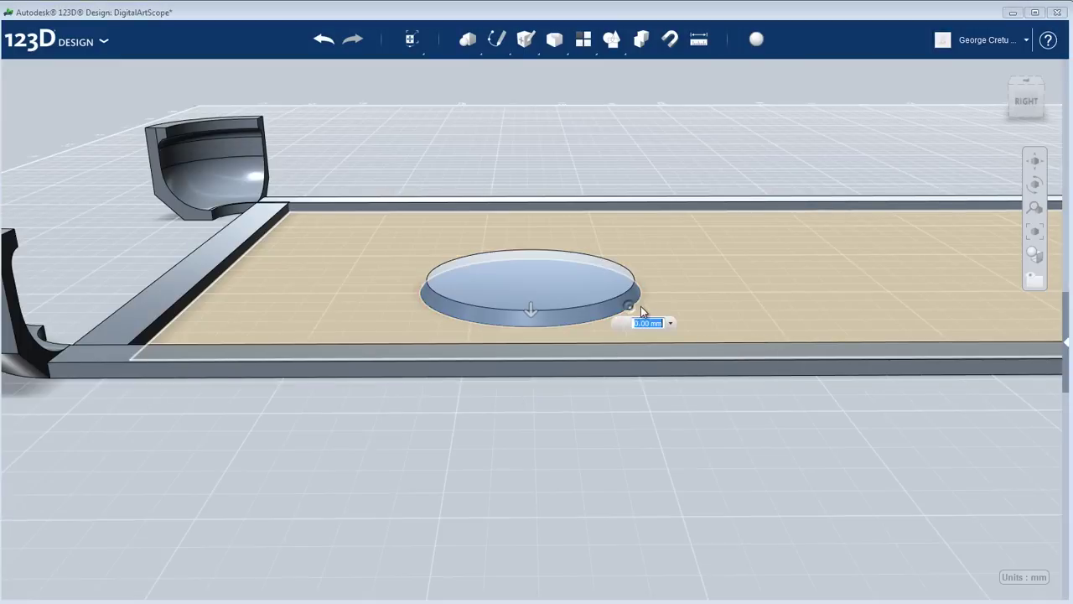
left_click(586, 320)
left_click_drag(596, 311, 573, 317)
right_click_drag(565, 360, 766, 297)
scroll(733, 295, "up", 3)
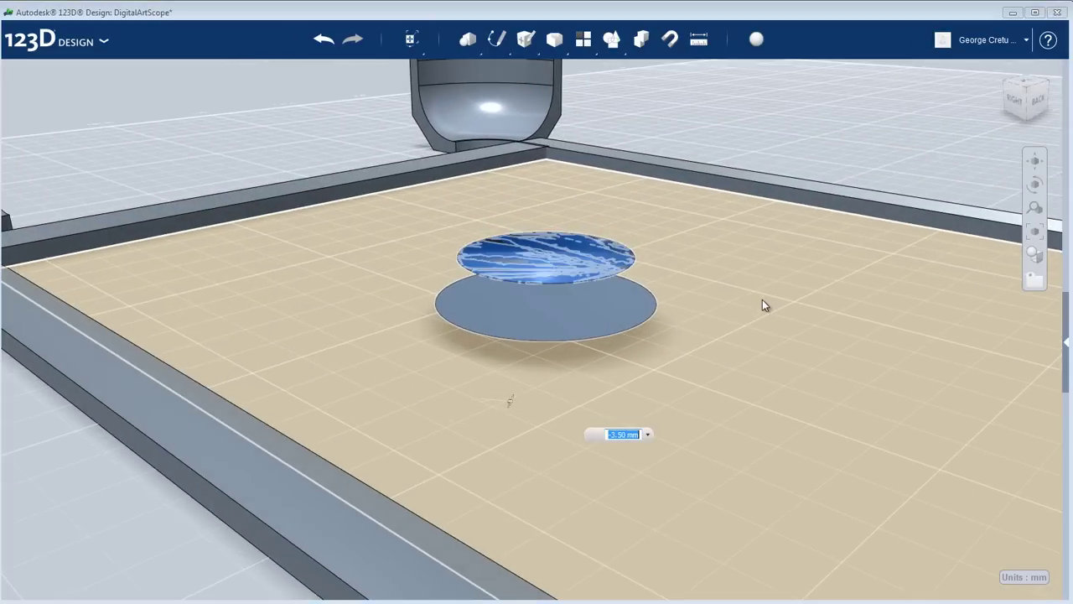
scroll(762, 301, "down", 2)
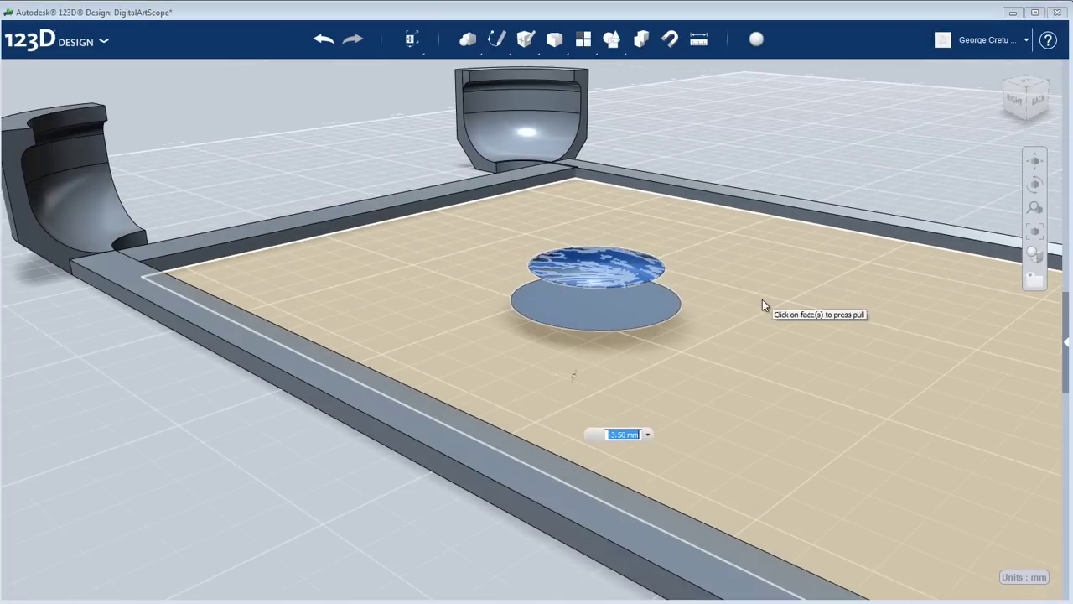
scroll(762, 302, "up", 3)
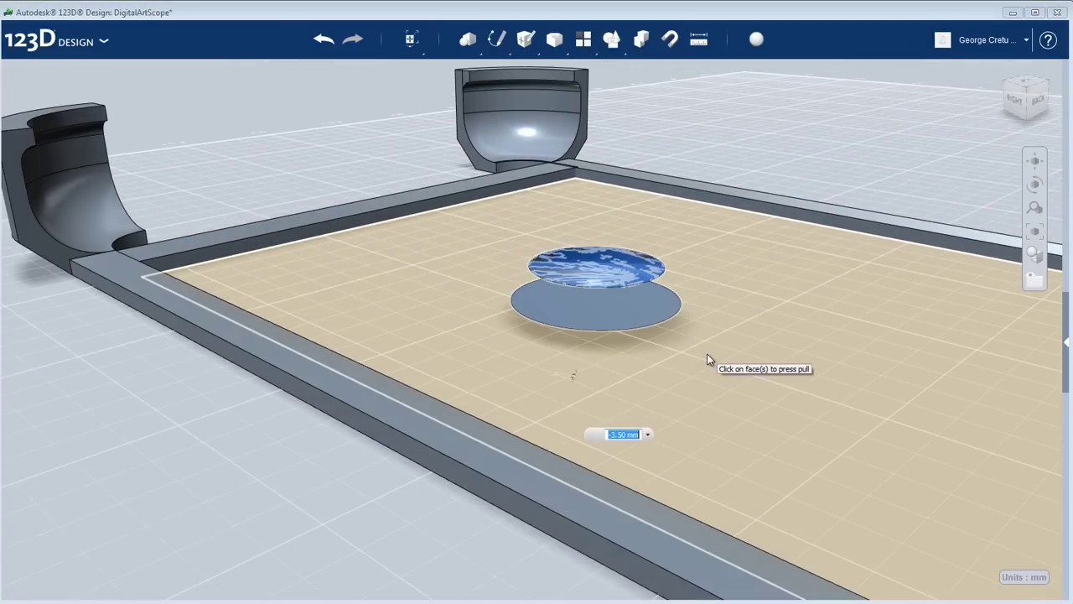
key("Escape")
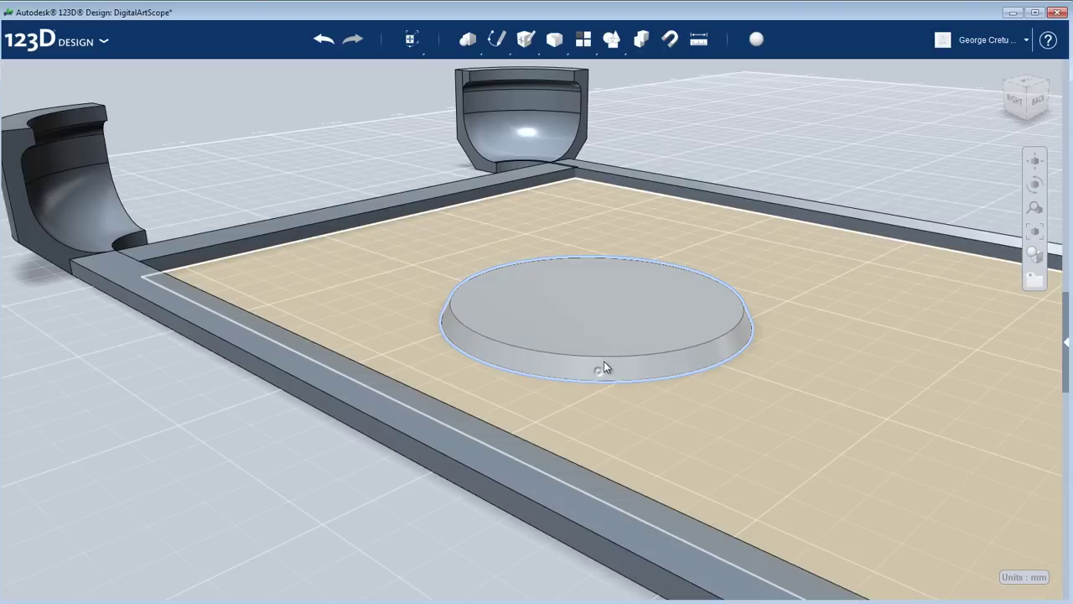
- Press Pull the disc's slanted side face inward by 6.50 mm to reduce its diameter
left_click(607, 369)
left_click(608, 370)
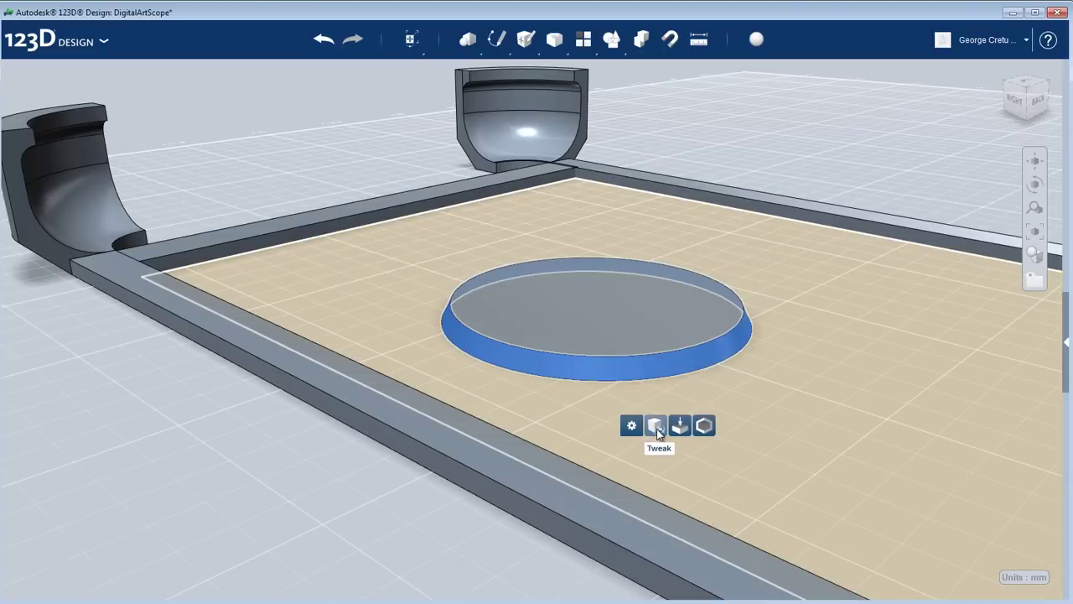
left_click(681, 428)
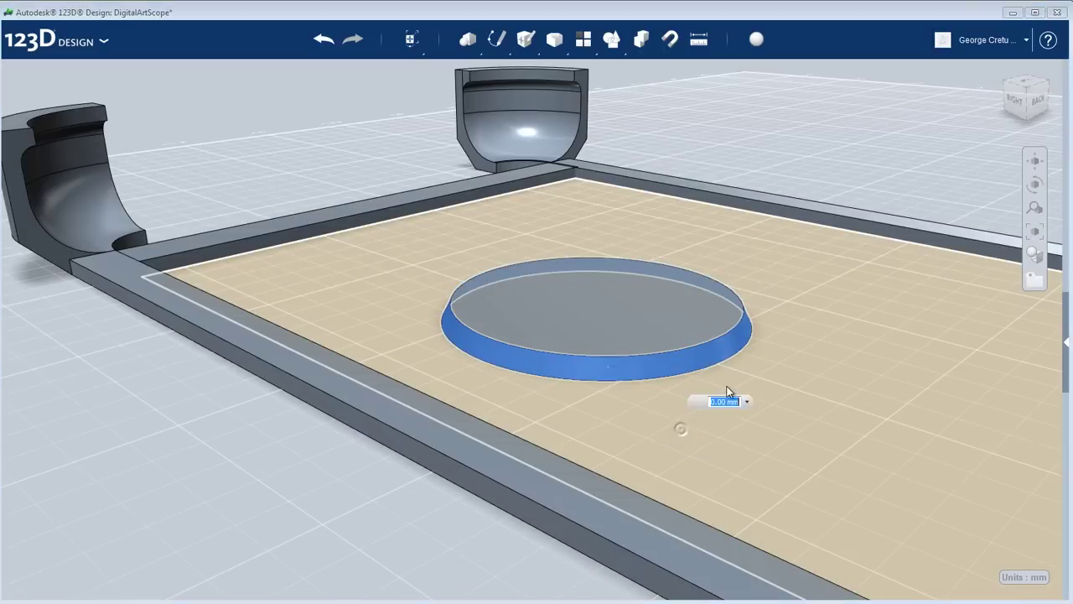
right_click_drag(462, 547, 575, 355)
left_click_drag(632, 302, 553, 325)
right_click_drag(835, 396, 728, 342)
middle_click_drag(728, 337, 579, 309)
scroll(542, 333, "up", 2)
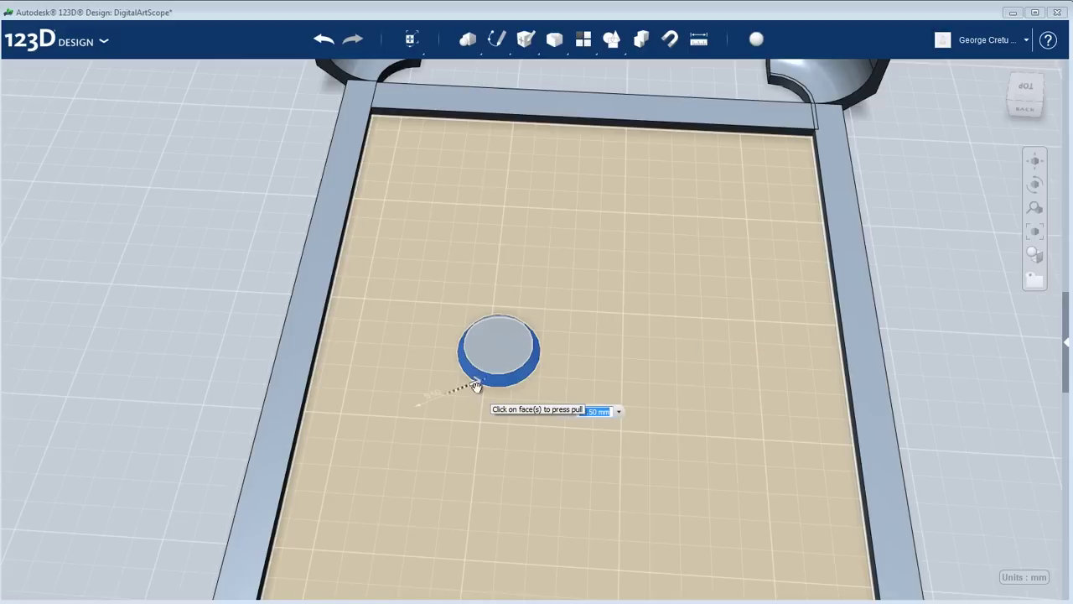
left_click_drag(477, 385, 480, 383)
- Examine the size and placement of the reduced disc within the frame from above and from the back
mouse_move(614, 378)
right_mouse_down()
mouse_move(607, 311)
mouse_move(597, 333)
mouse_move(604, 378)
mouse_move(625, 392)
right_mouse_up()
scroll(625, 392, "down", 3)
right_click_drag(698, 364, 673, 370)
scroll(676, 371, "up", 2)
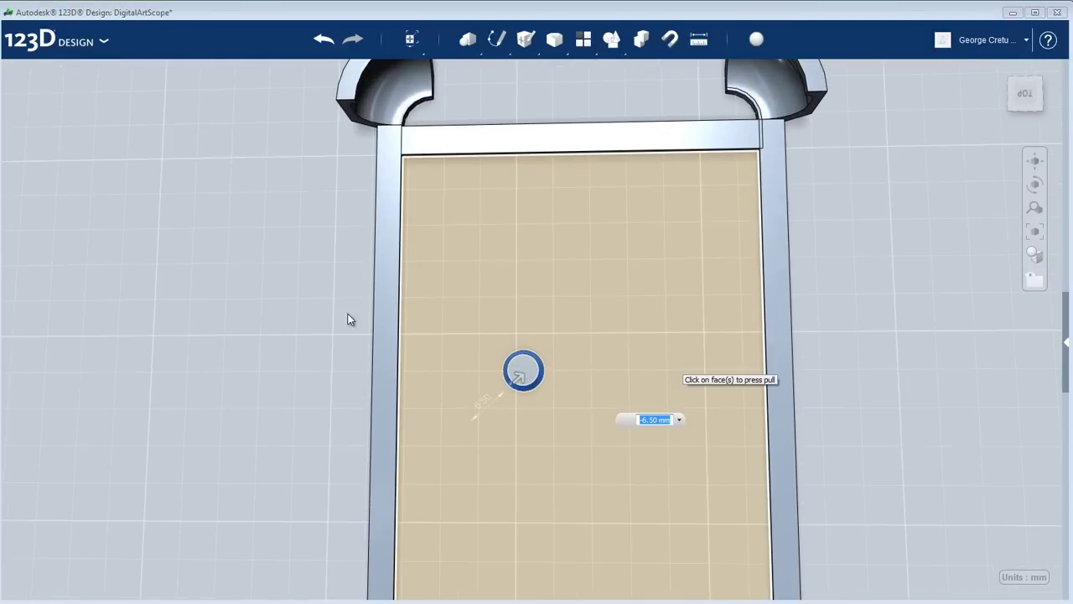
mouse_move(87, 54)
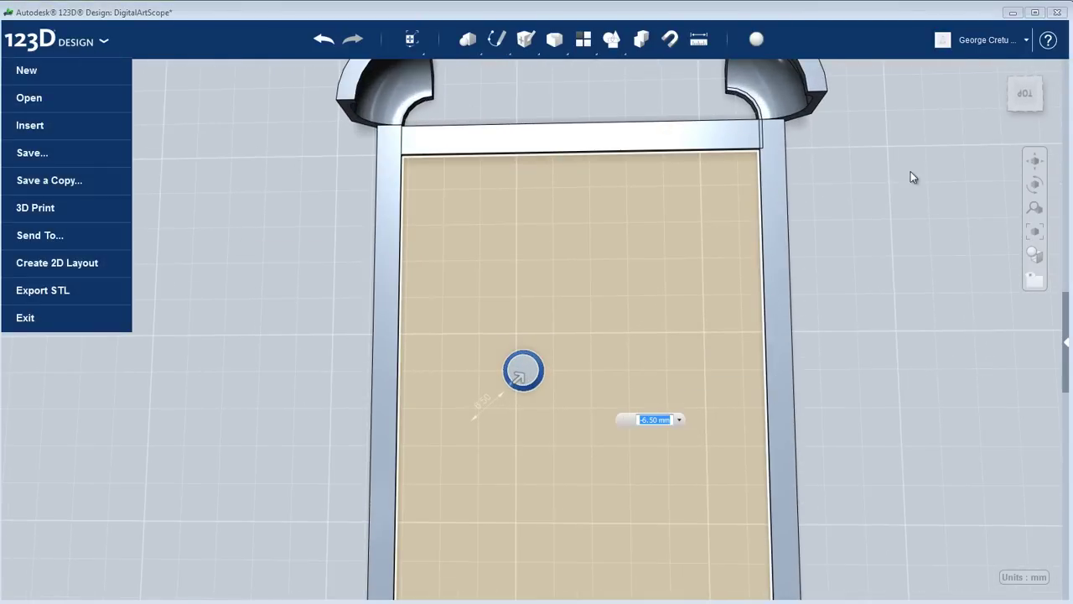
scroll(530, 411, "up", 2)
scroll(582, 436, "down", 3)
middle_click_drag(567, 469, 636, 476)
right_click_drag(614, 478, 587, 403)
scroll(498, 427, "up", 2)
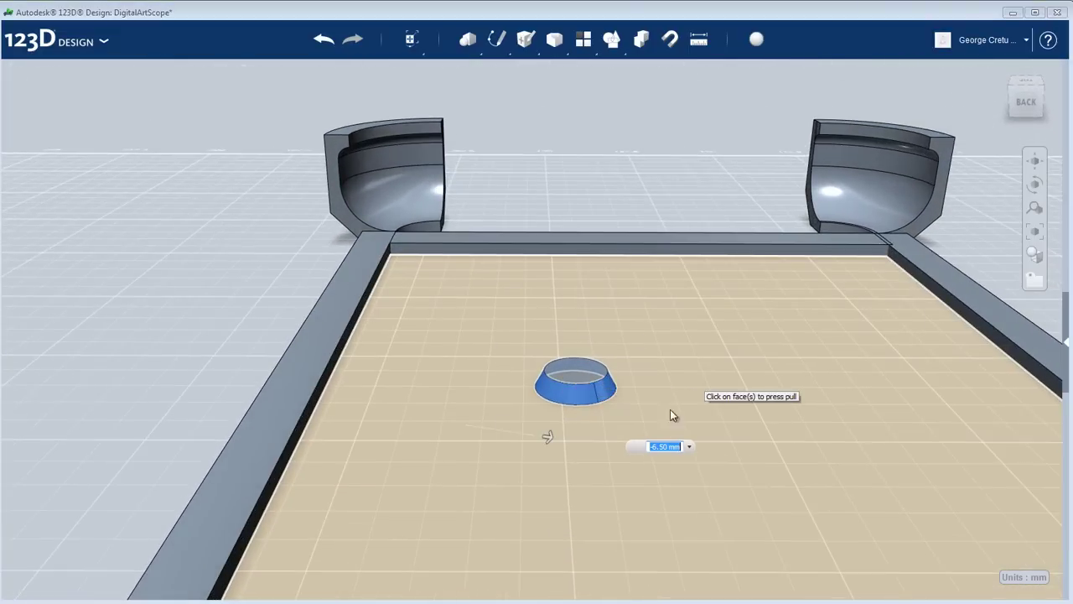
middle_click_drag(665, 394, 582, 426)
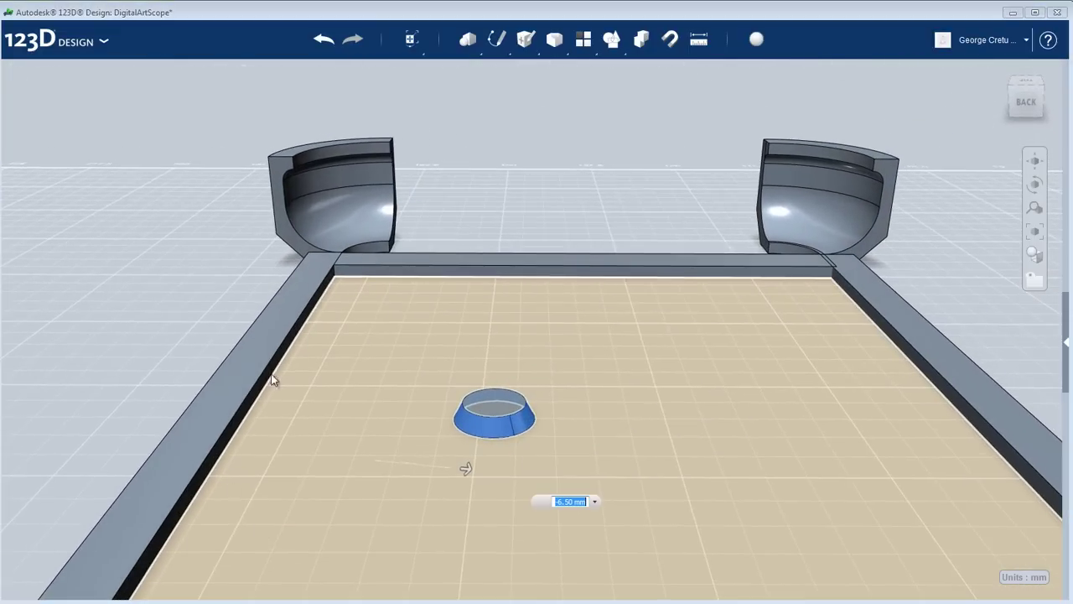
- Apply the -6.50 mm Press Pull to the disc's slanted side face
right_click_drag(726, 482, 574, 486)
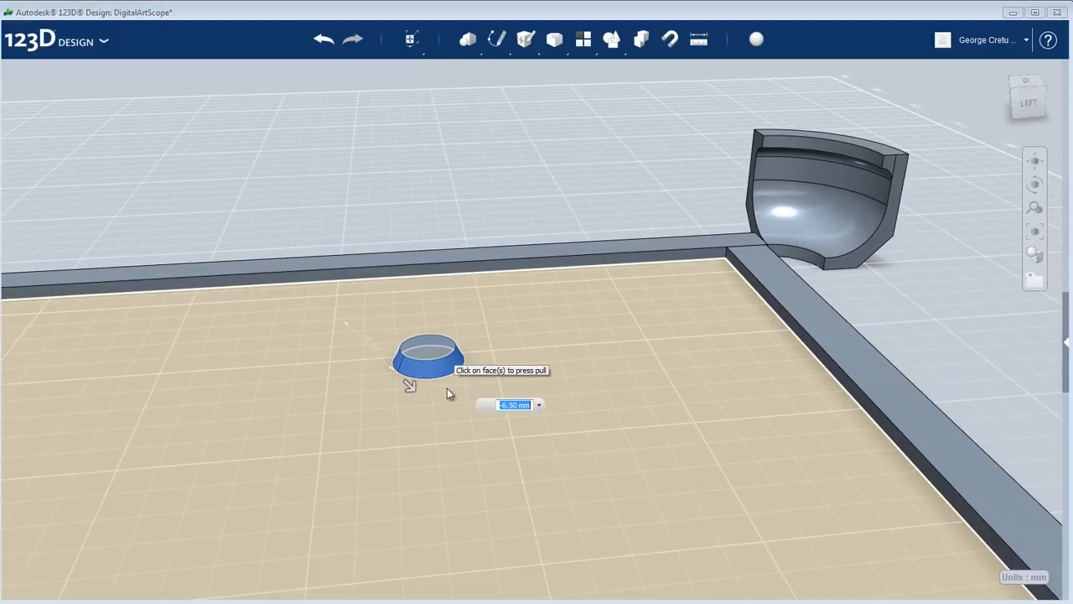
right_click_drag(413, 363, 628, 446)
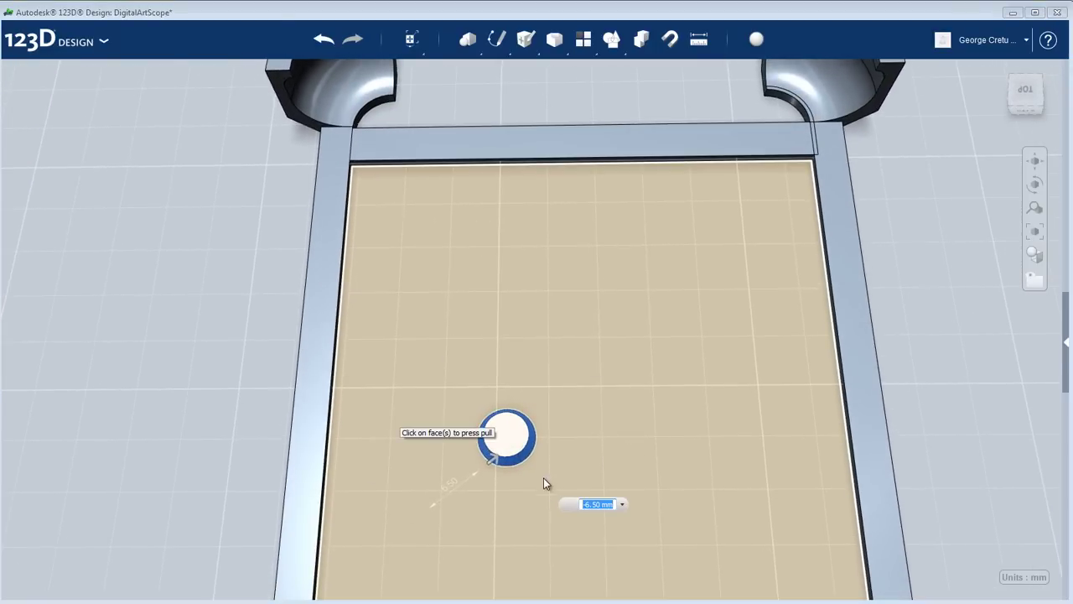
right_click_drag(544, 475, 608, 395)
right_click_drag(642, 333, 620, 360)
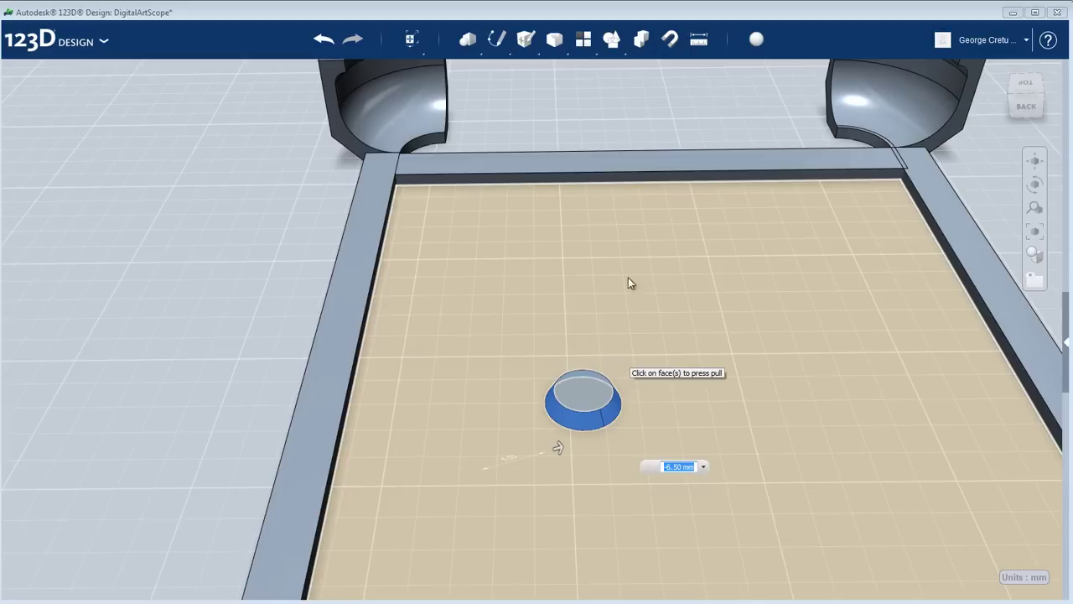
key("Return")
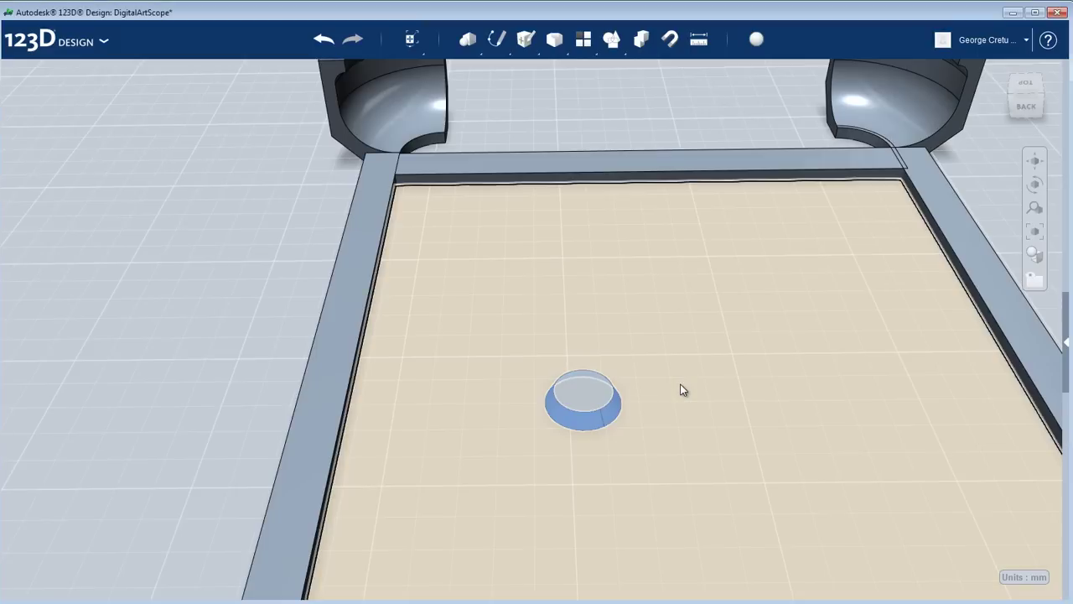
- Clear the selection on the disc's slanted side face and move the disc to the frame's inner corner beside the curved bumper
left_click(591, 414)
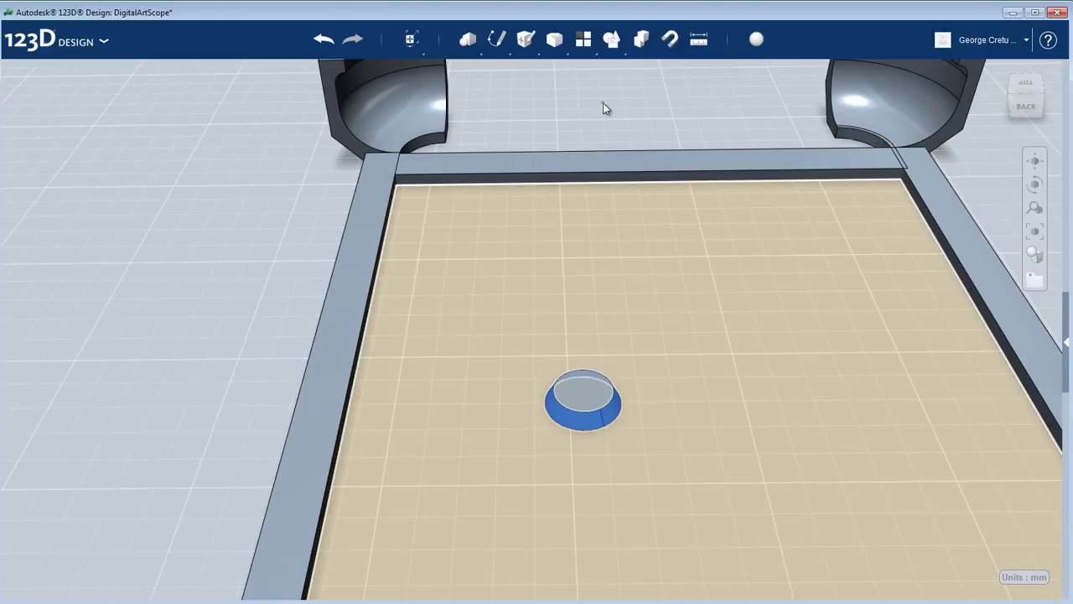
left_click(603, 102)
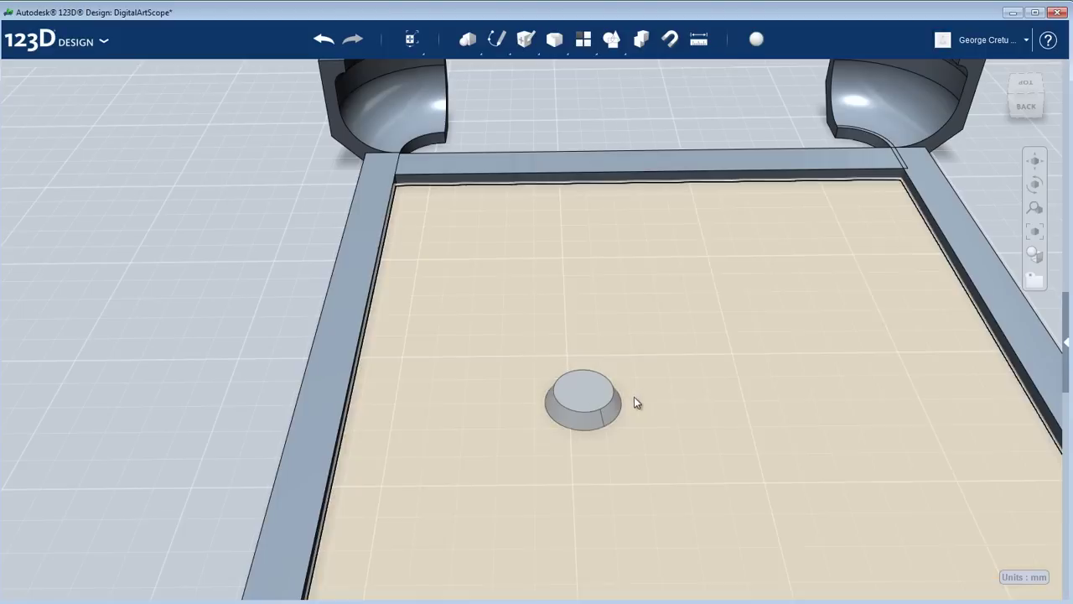
scroll(585, 408, "up", 2)
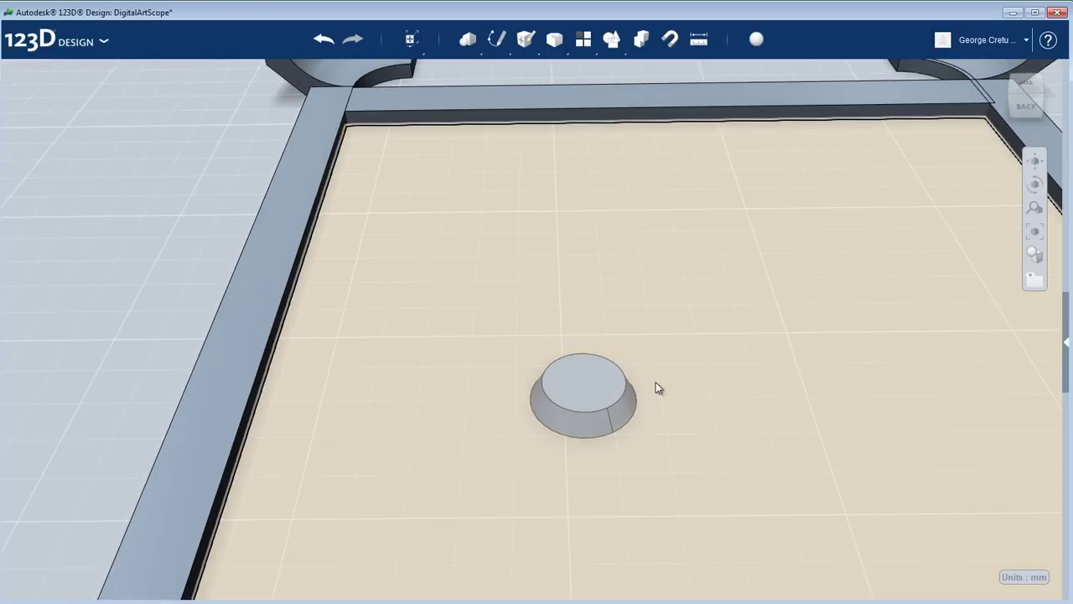
scroll(661, 394, "down", 3)
right_click_drag(662, 398, 667, 476)
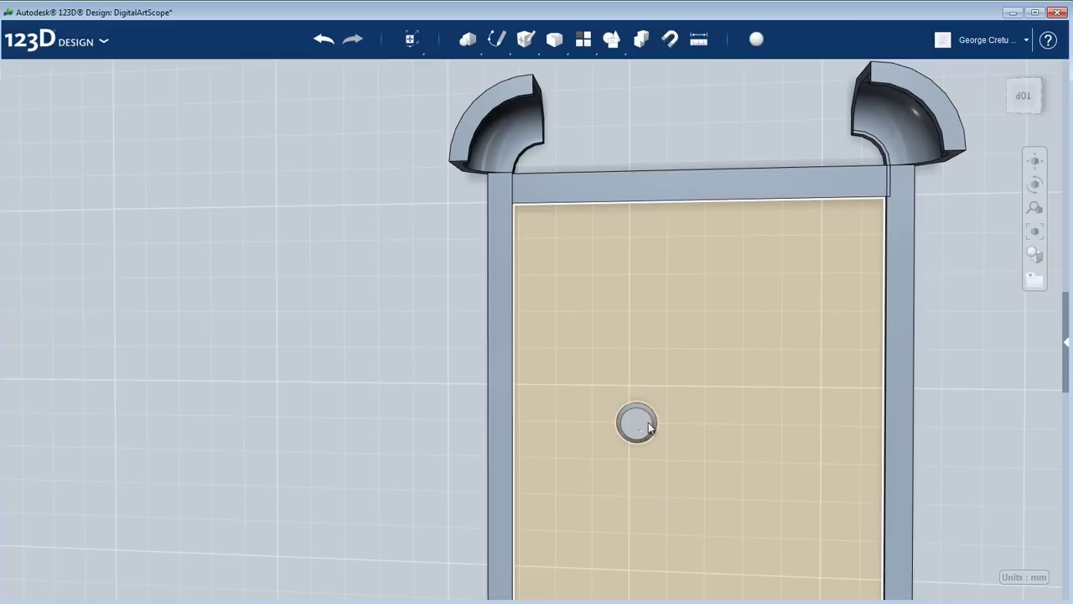
left_click_drag(646, 419, 538, 236)
- Nudge the disc into the corner so its base sits close against the frame's two inner edges
scroll(532, 223, "up", 5)
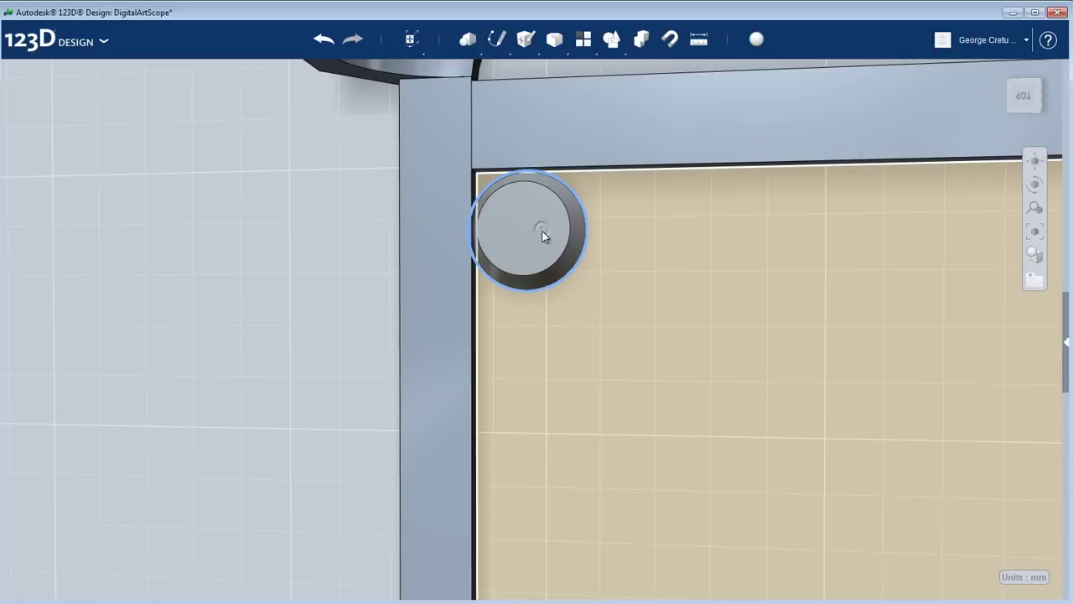
left_click_drag(543, 236, 536, 226)
scroll(581, 294, "down", 2)
right_click_drag(641, 372, 666, 225)
scroll(612, 271, "up", 3)
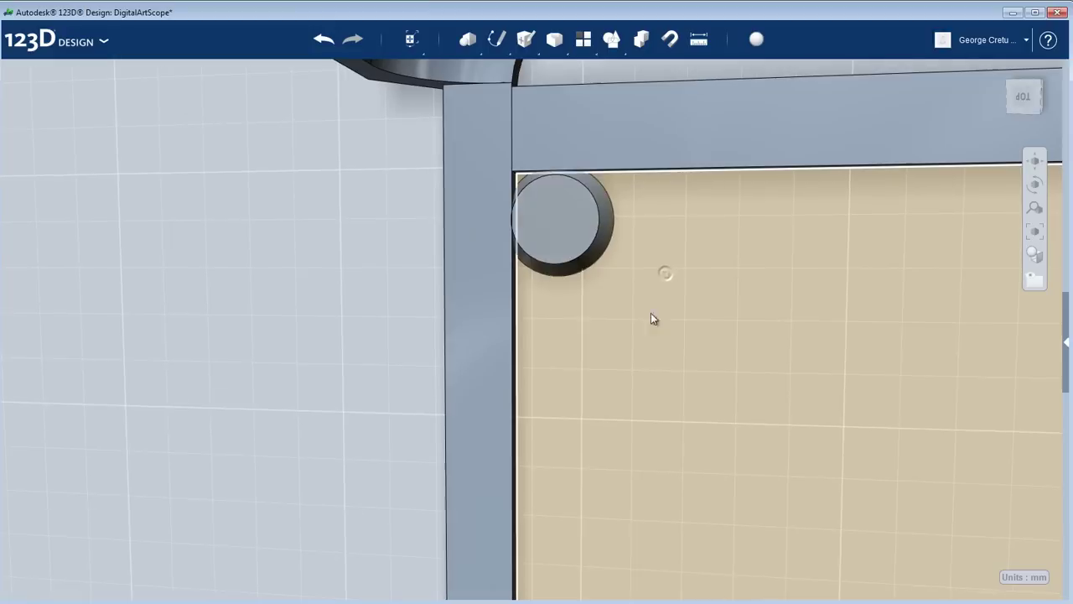
left_click(551, 235)
left_click_drag(551, 231, 554, 212)
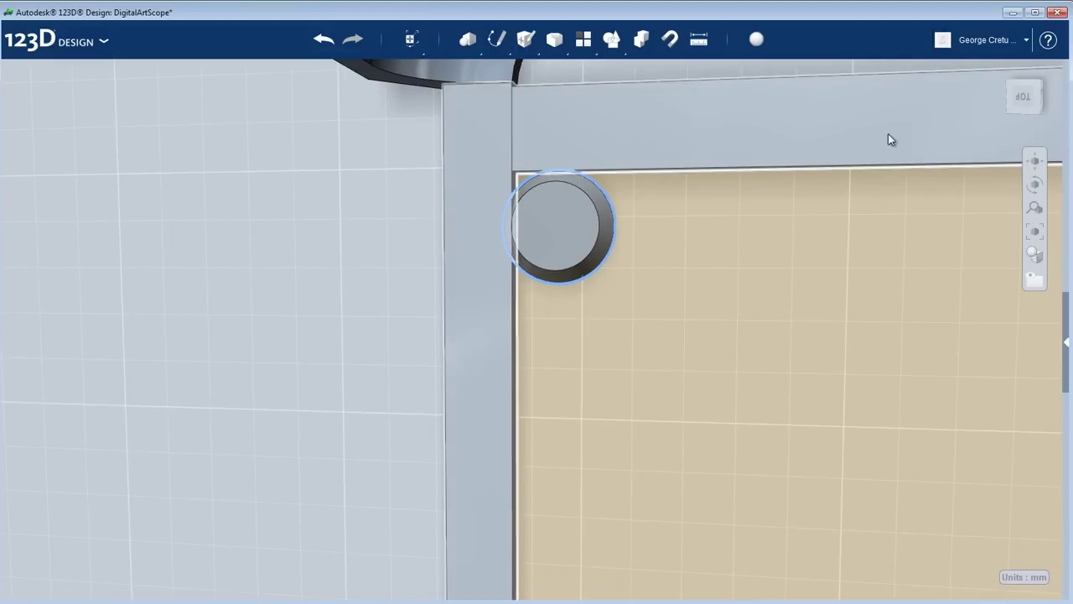
- Shift the corner disc slightly away from the frame's end rail
scroll(885, 137, "down", 3)
middle_click_drag(799, 259, 637, 328)
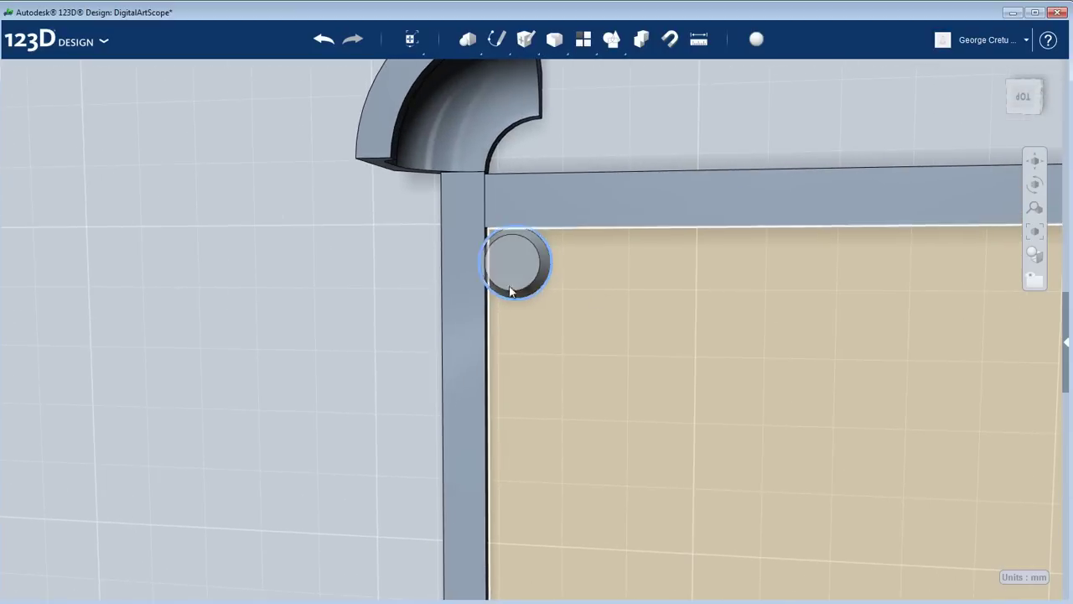
right_click_drag(568, 273, 920, 340)
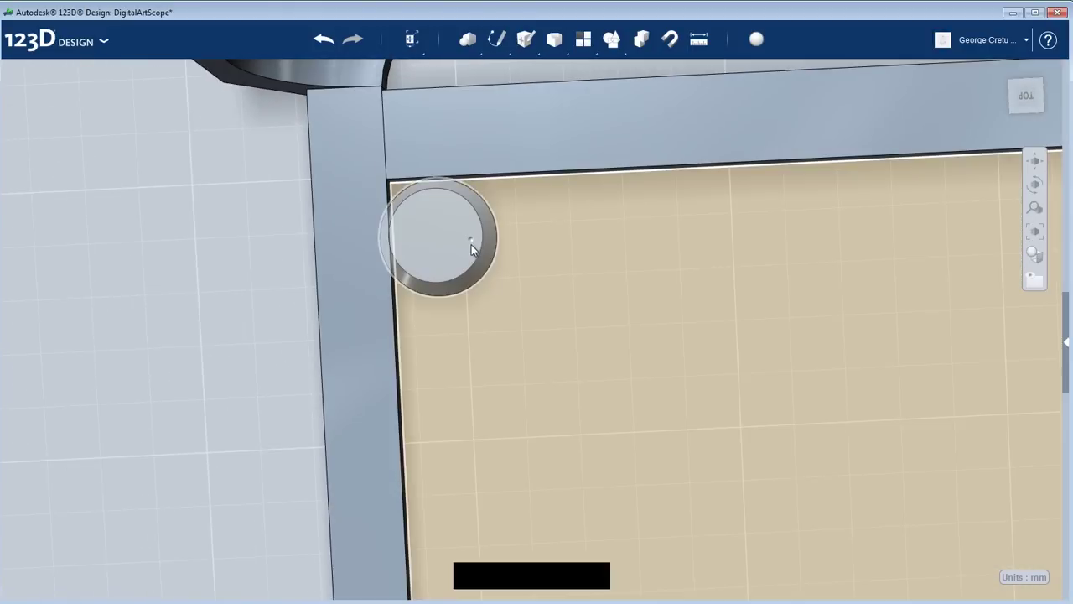
left_click(471, 246)
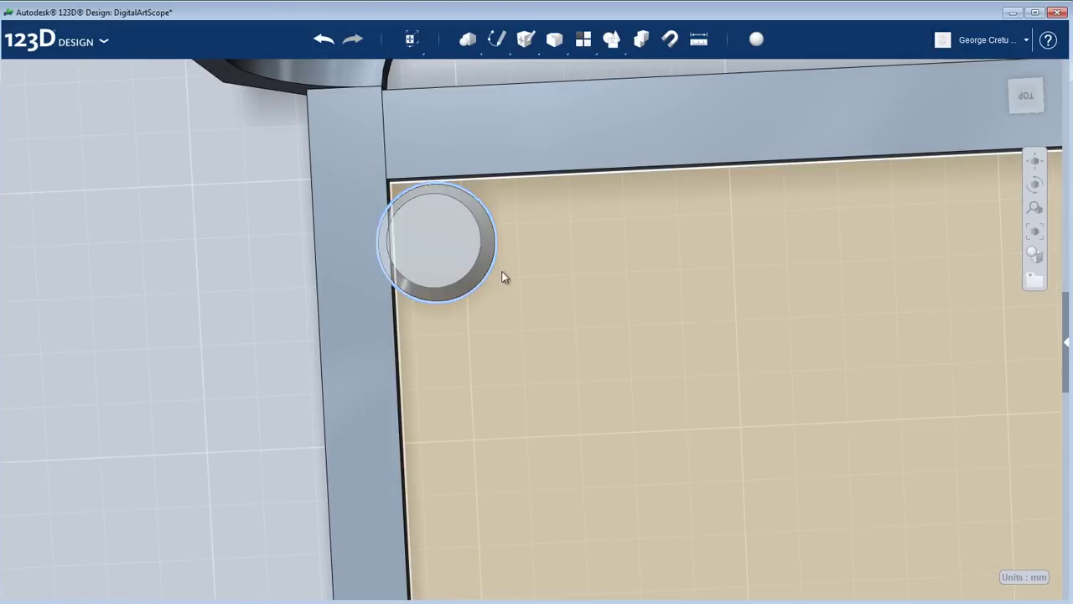
- Set up a Rectangular Pattern of three discs along the end rail's inner edge, extended to 45.00 mm
scroll(506, 271, "down", 2)
right_click_drag(514, 285, 520, 218)
mouse_move(587, 40)
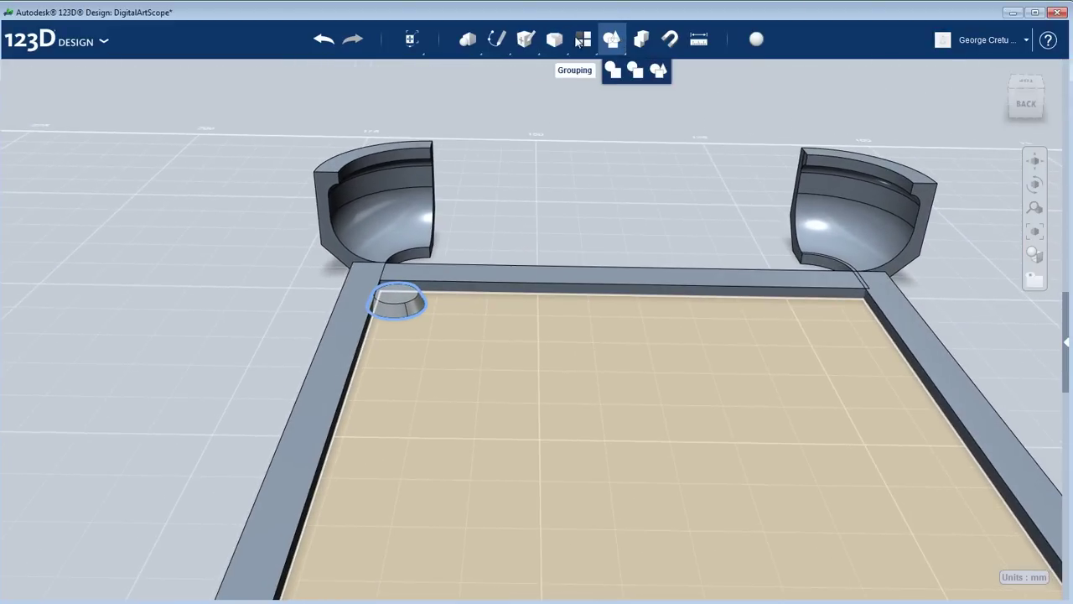
left_click(520, 206)
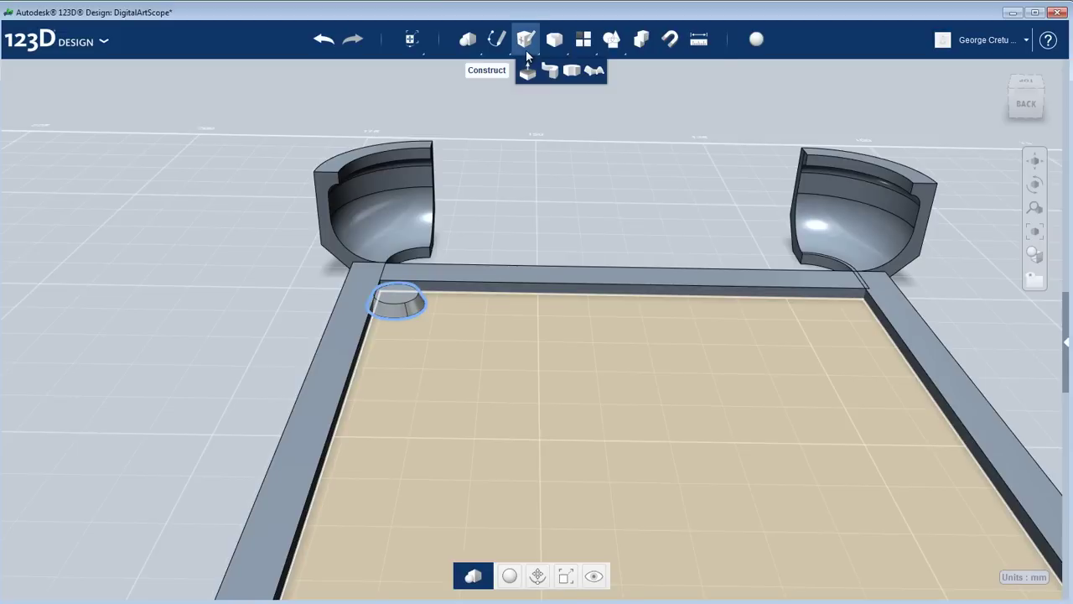
mouse_move(585, 46)
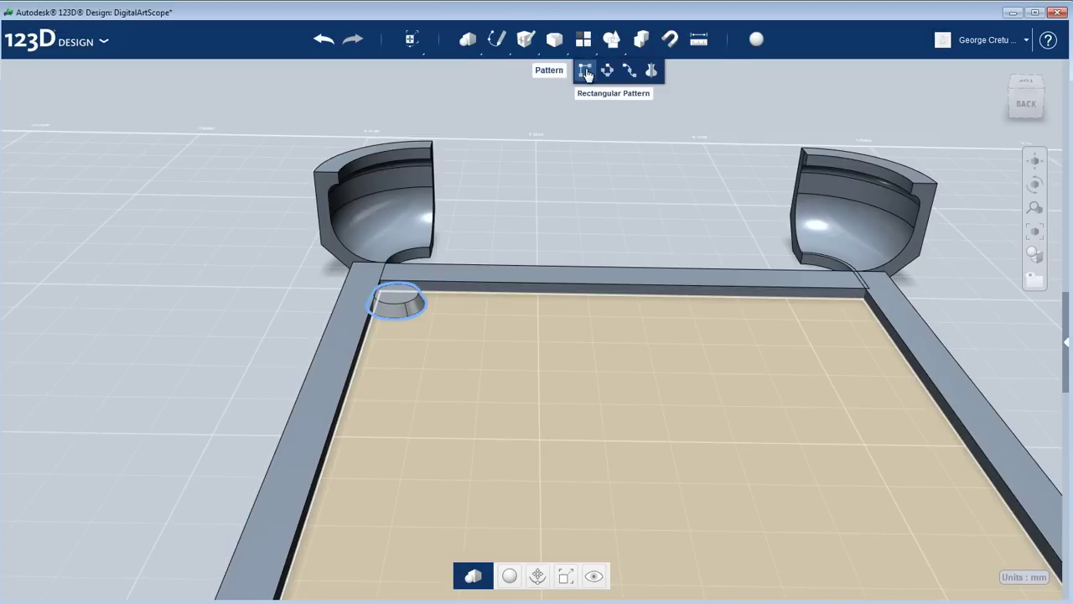
left_click(586, 71)
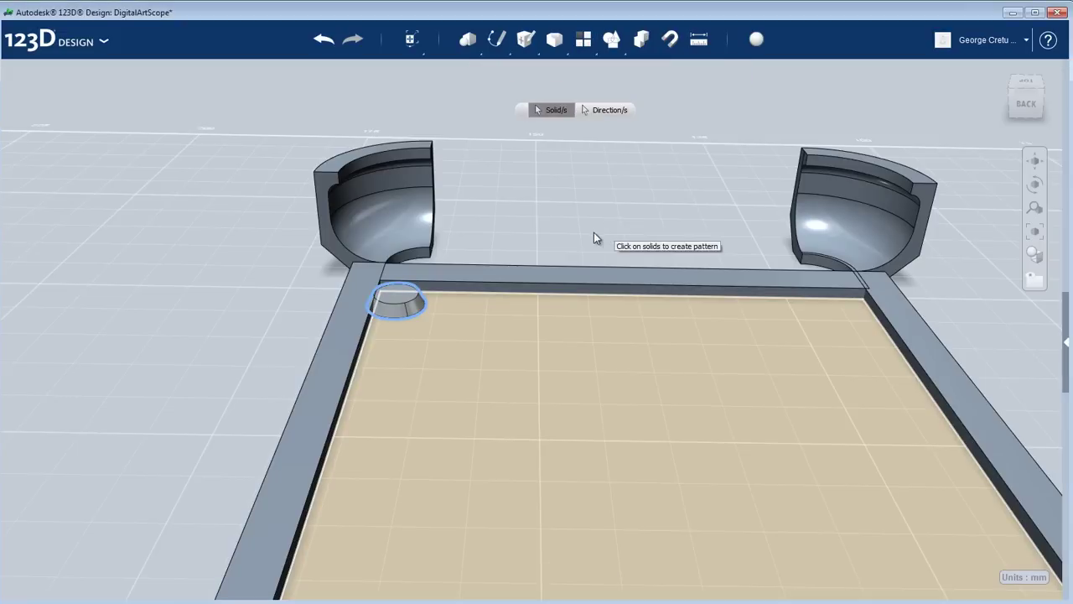
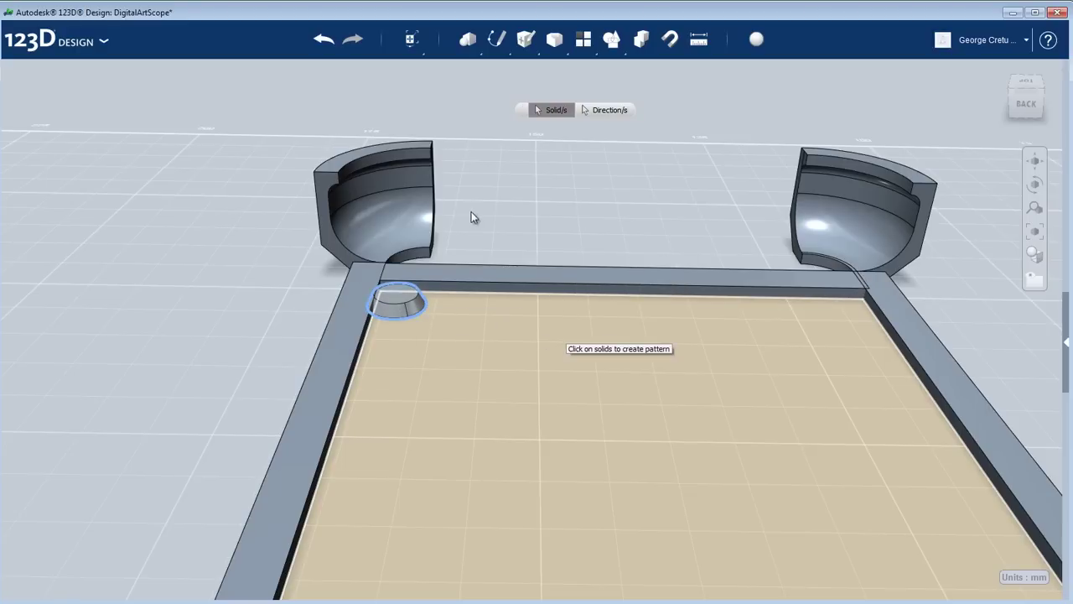
left_click(604, 112)
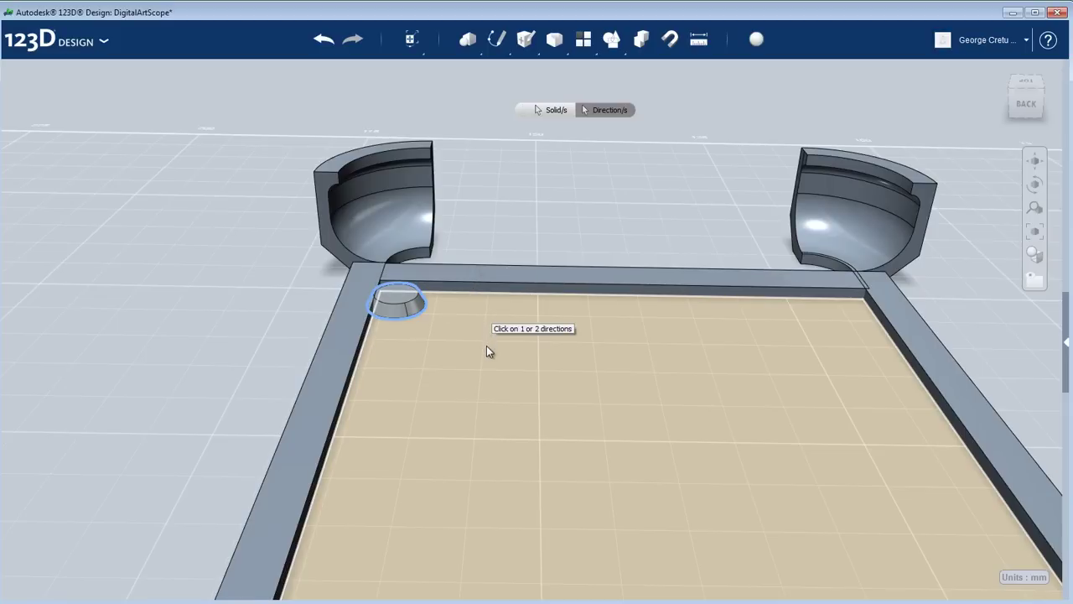
right_click_drag(528, 374, 529, 419)
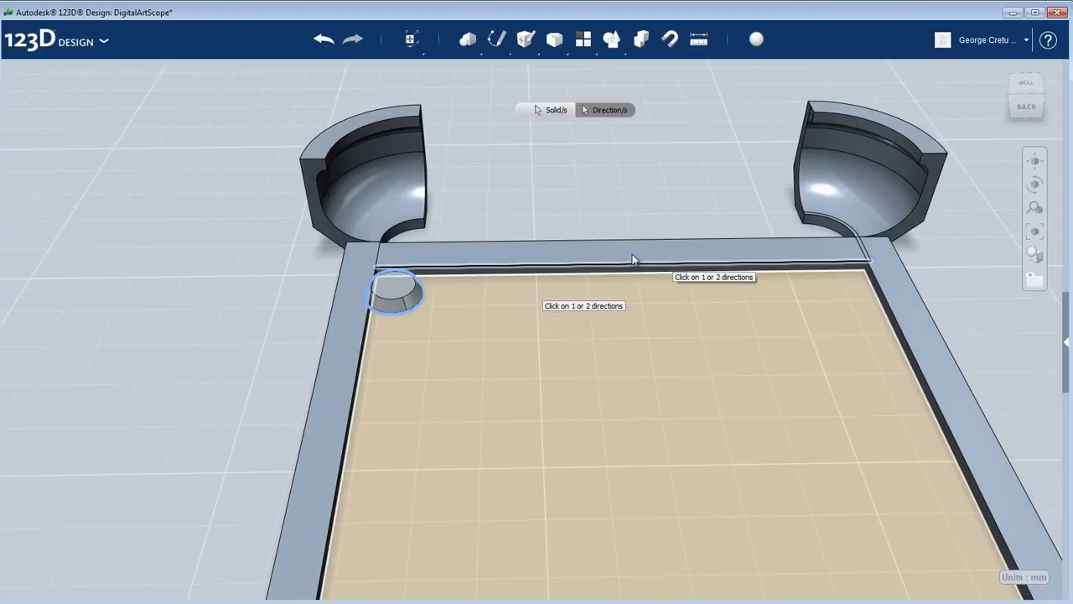
left_click(543, 271)
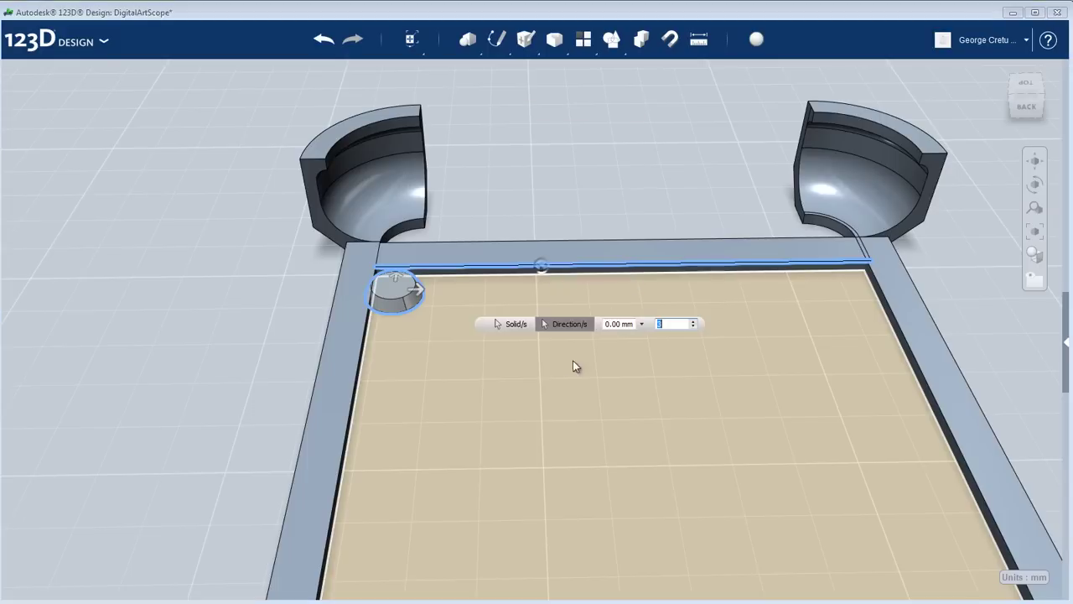
left_click_drag(419, 289, 883, 280)
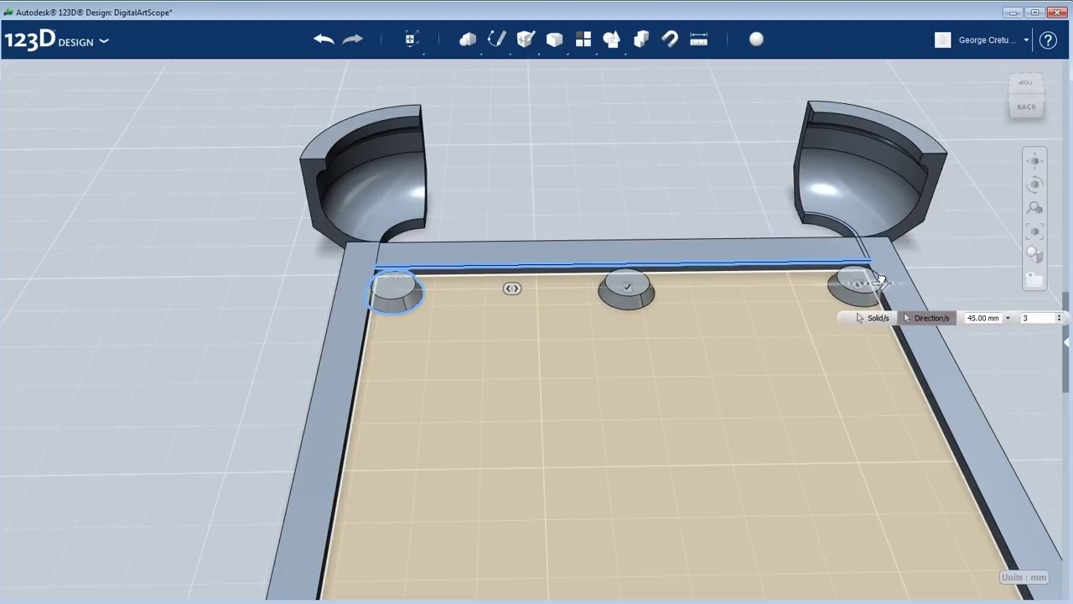
- Examine from above and at a low angle how the three patterned discs sit along the frame's end rail
right_click_drag(948, 265, 944, 307)
scroll(264, 256, "up", 4)
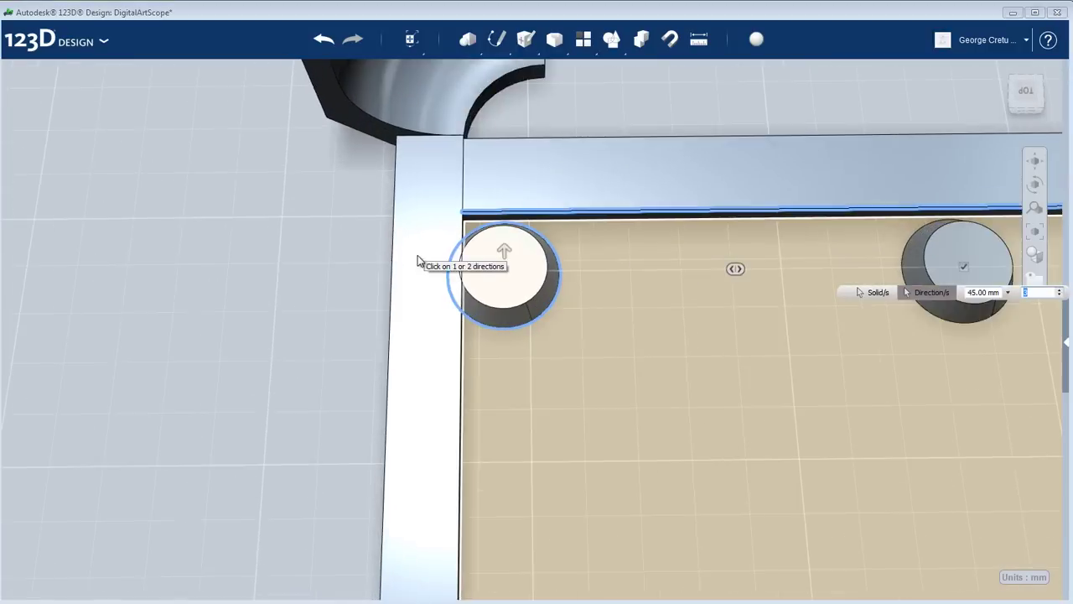
scroll(509, 335, "down", 5)
middle_click_drag(628, 350, 517, 349)
scroll(435, 335, "up", 3)
right_click_drag(460, 369, 467, 294)
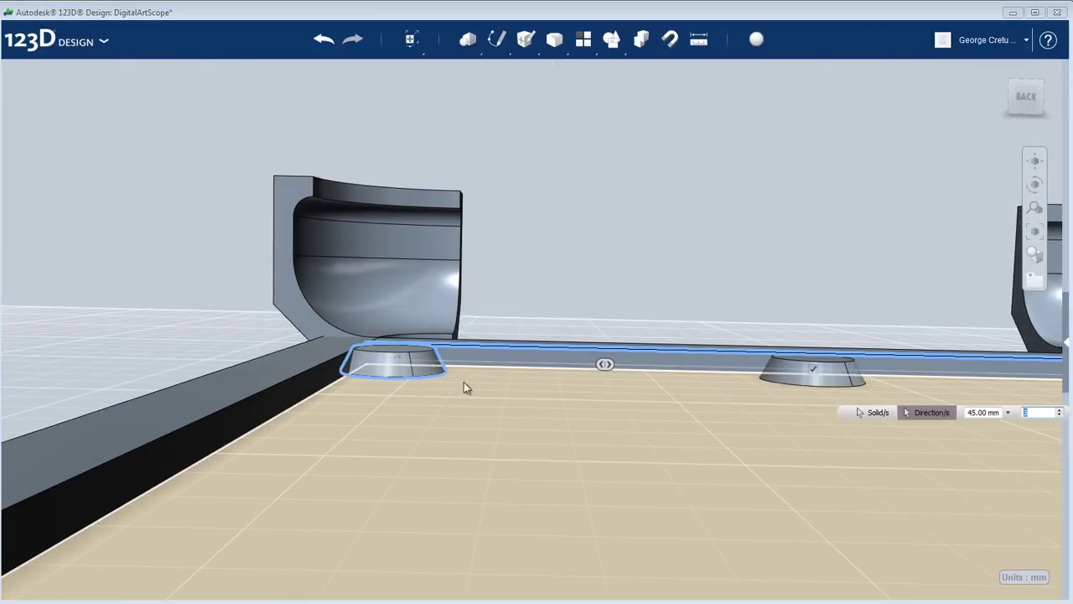
right_click_drag(472, 391, 445, 259)
right_click_drag(456, 354, 747, 331)
right_click_drag(843, 387, 793, 410)
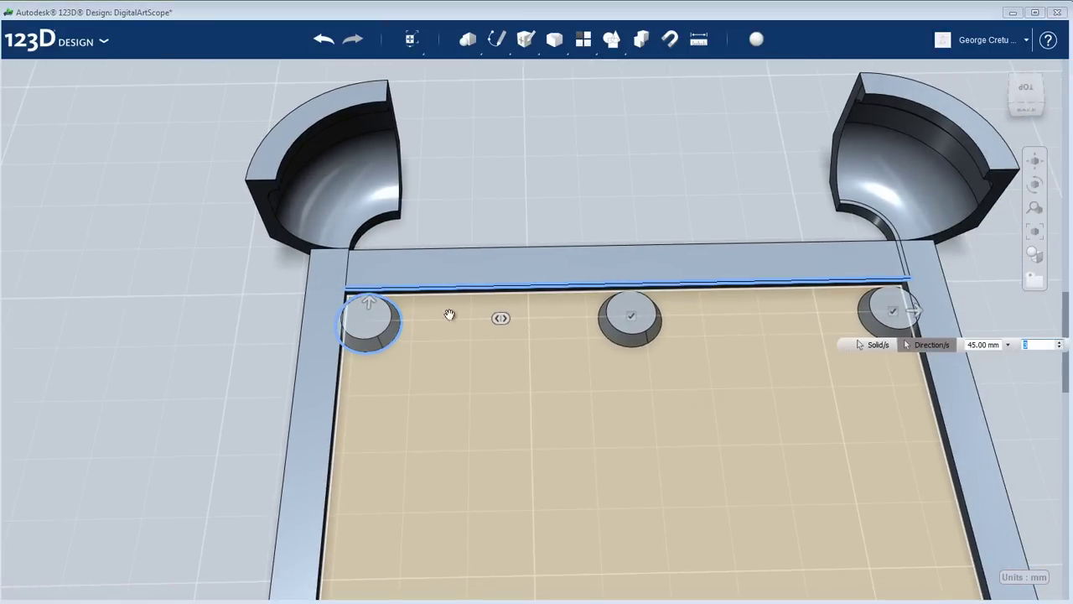
- Try 6 copies of the truncated cone in the rectangular pattern along the frame's short inner edge
right_click_drag(535, 225, 537, 254)
scroll(324, 314, "up", 4)
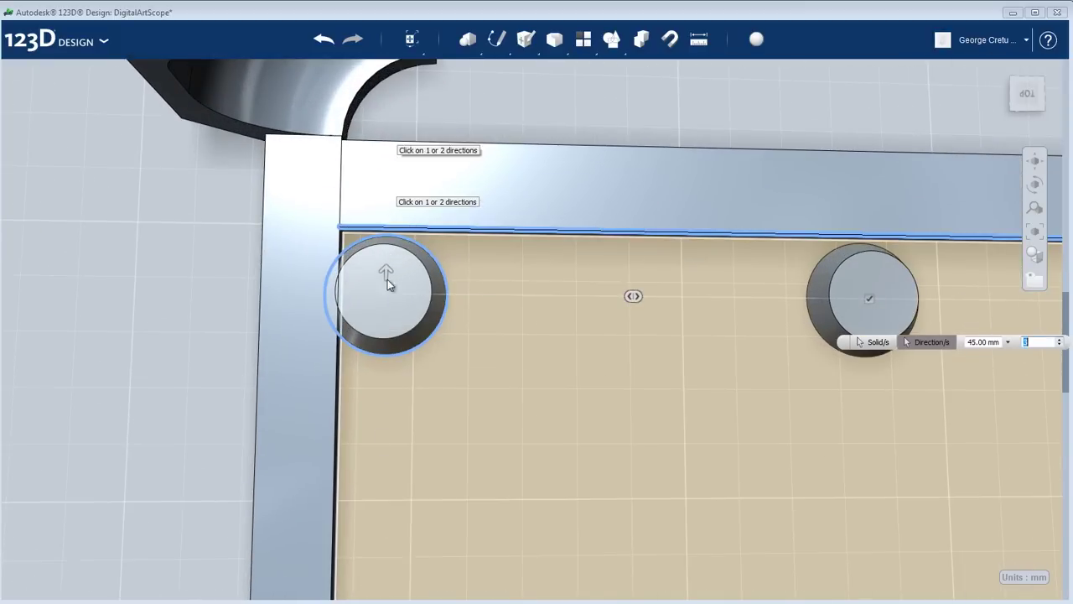
scroll(414, 350, "down", 3)
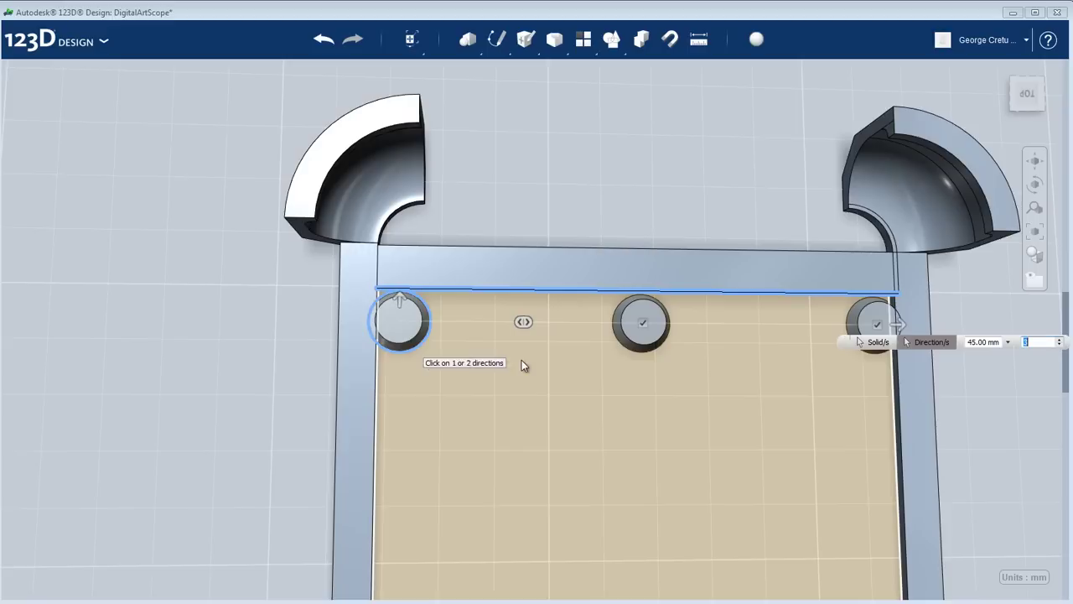
middle_click_drag(522, 358, 365, 308)
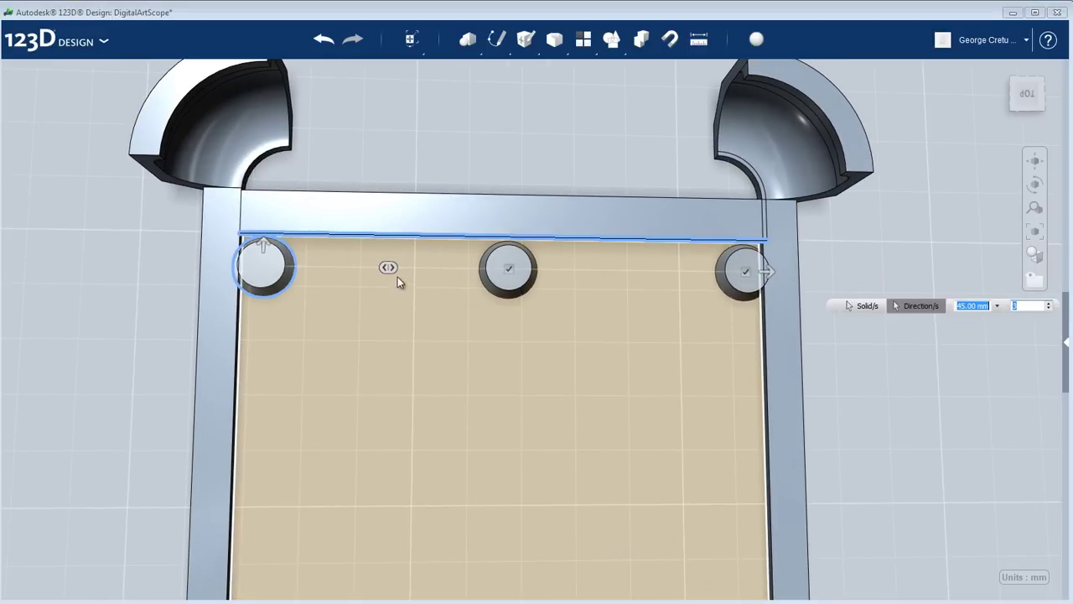
left_click(1048, 303)
left_click(1048, 304)
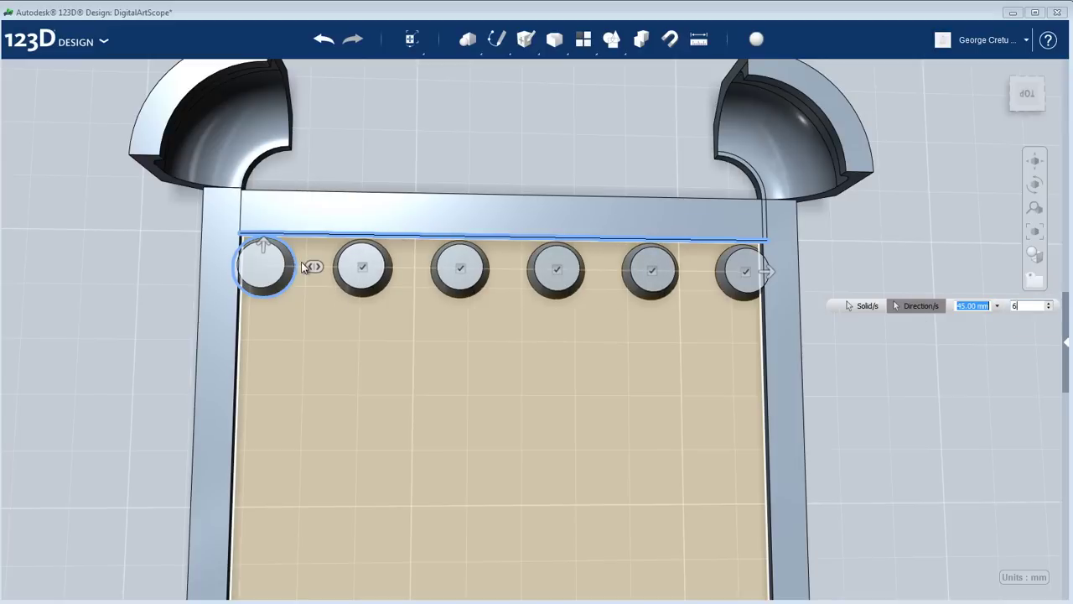
- Try higher pattern quantities of 7, 8, 10 and 11 for the row of cones along the frame's inner edge
left_click_drag(309, 266, 308, 267)
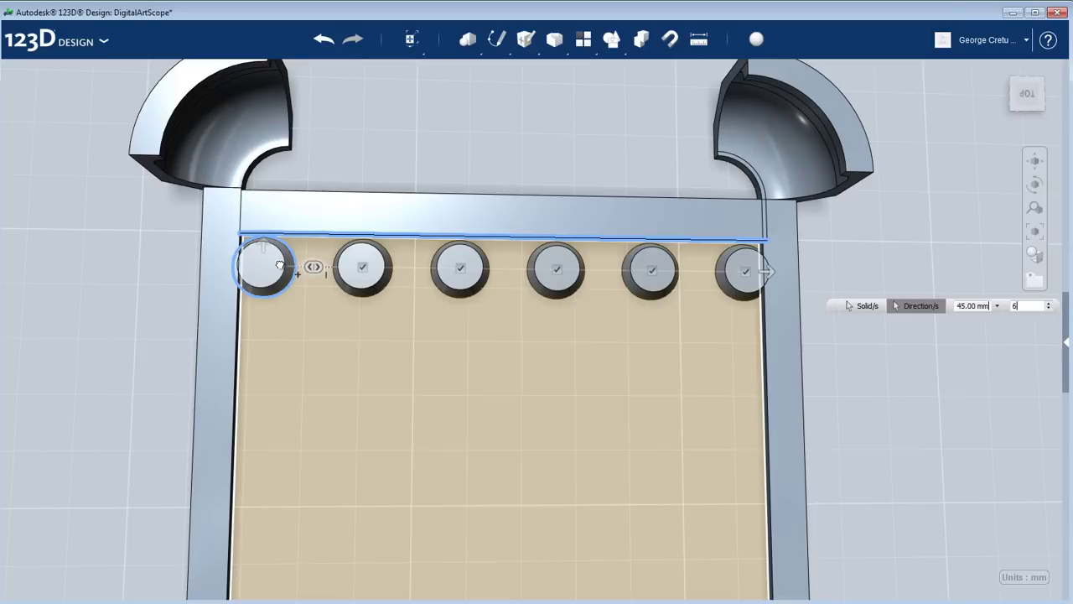
key("BackSpace")
type("7")
key("BackSpace")
type("8")
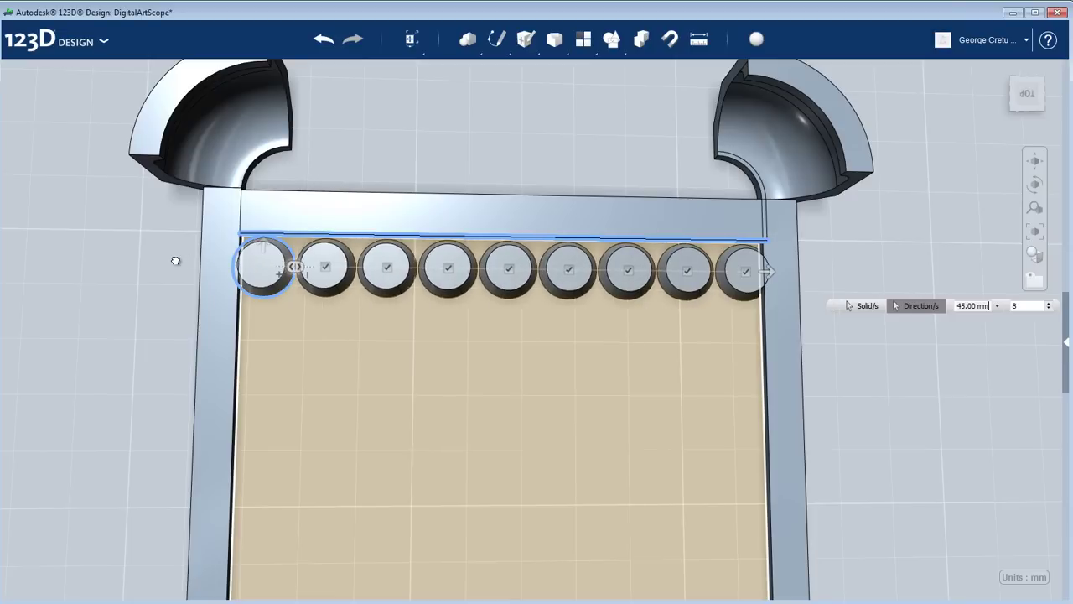
key("BackSpace")
type("10")
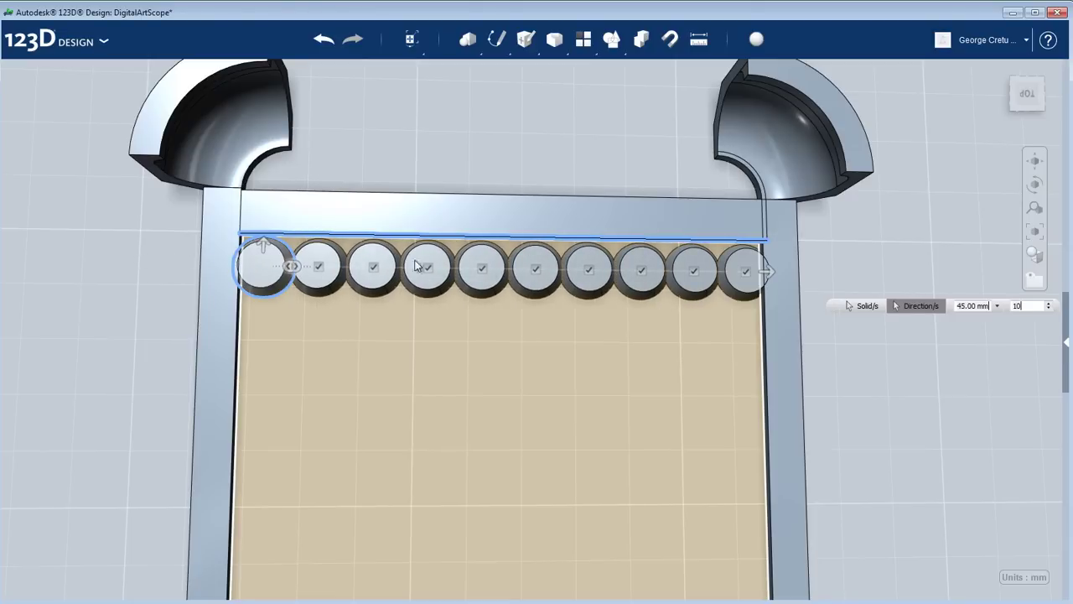
left_click(1050, 307)
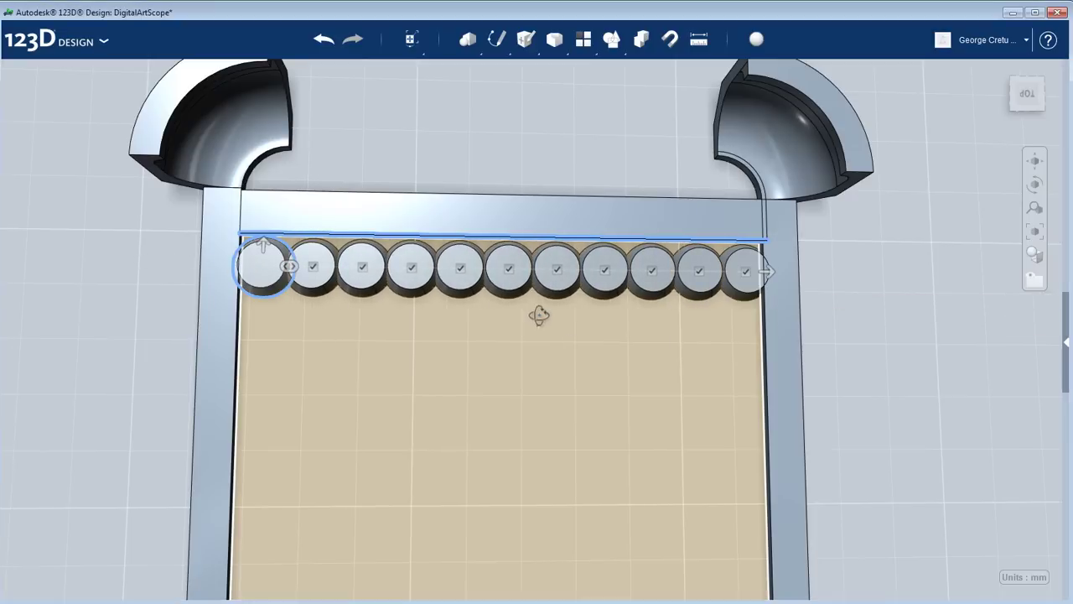
- Compare the cone spacing at pattern quantities of 11 and 10, and cancel the rectangular pattern
right_click_drag(539, 311, 545, 267)
scroll(613, 333, "up", 5)
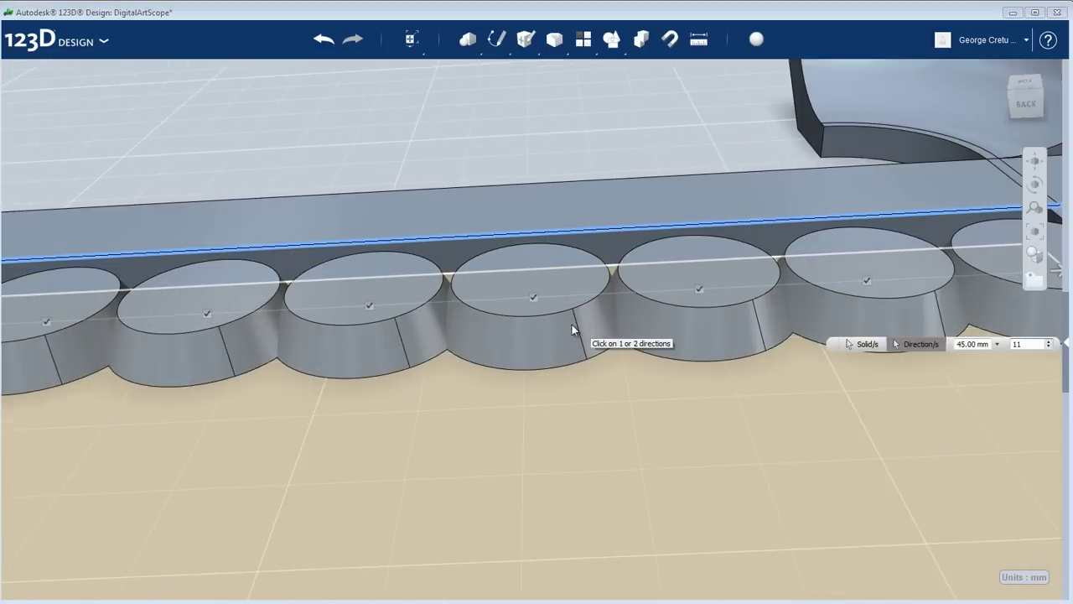
scroll(604, 307, "down", 5)
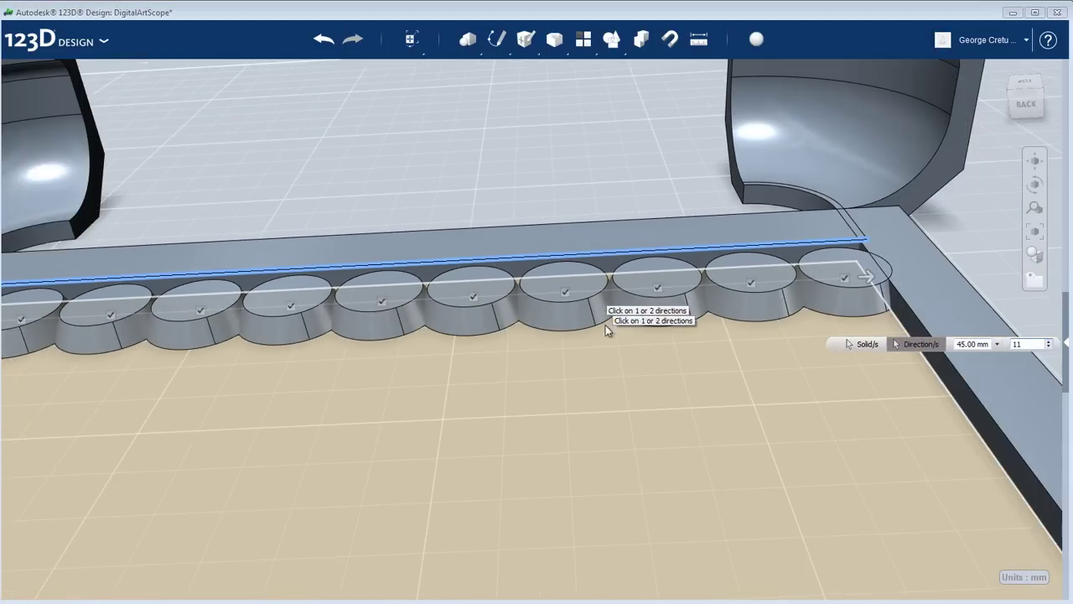
mouse_move(605, 352)
right_mouse_down()
mouse_move(597, 395)
mouse_move(604, 360)
mouse_move(602, 370)
right_mouse_up()
scroll(631, 285, "up", 4)
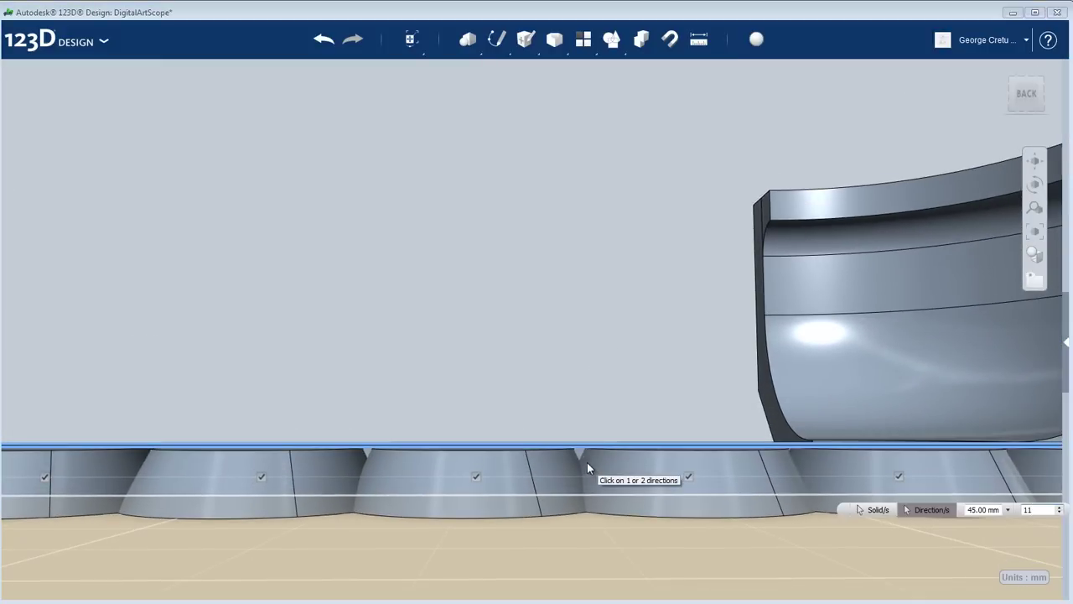
left_click(1059, 513)
right_click_drag(635, 410, 535, 401)
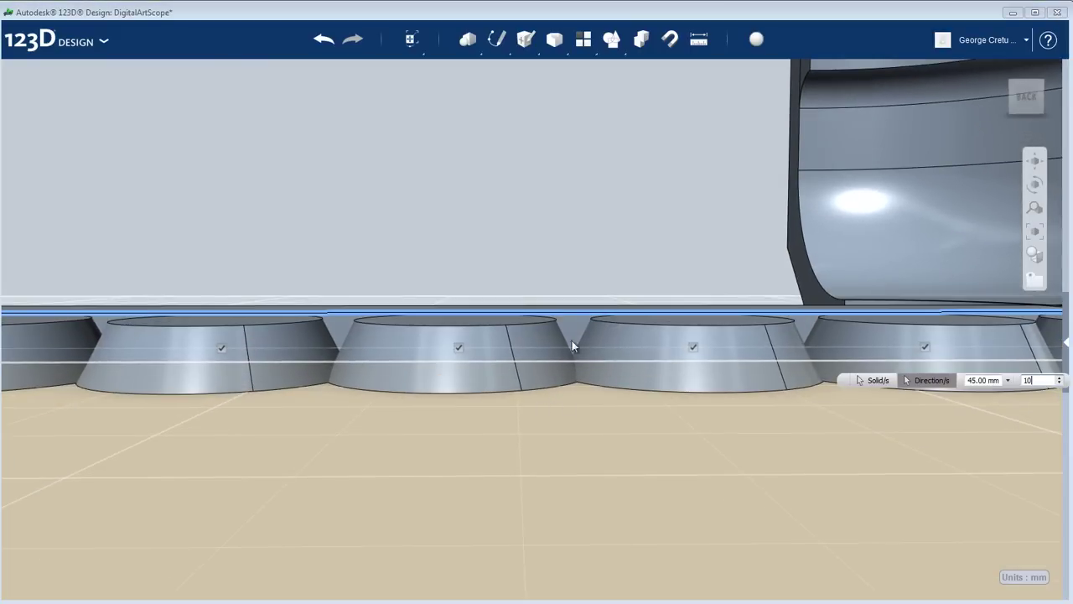
scroll(576, 381, "down", 3)
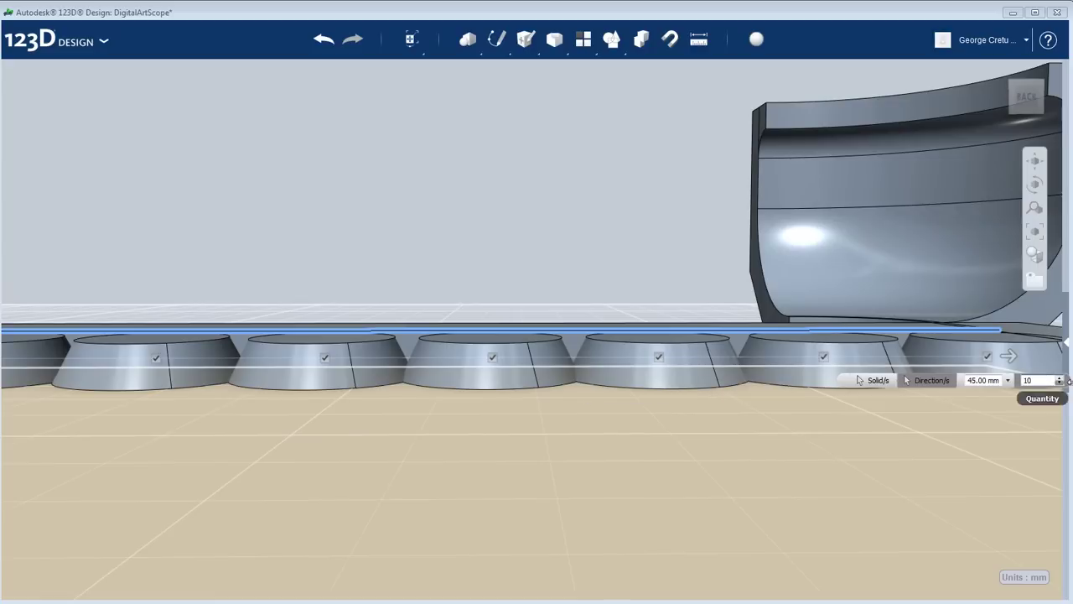
left_click(1059, 379)
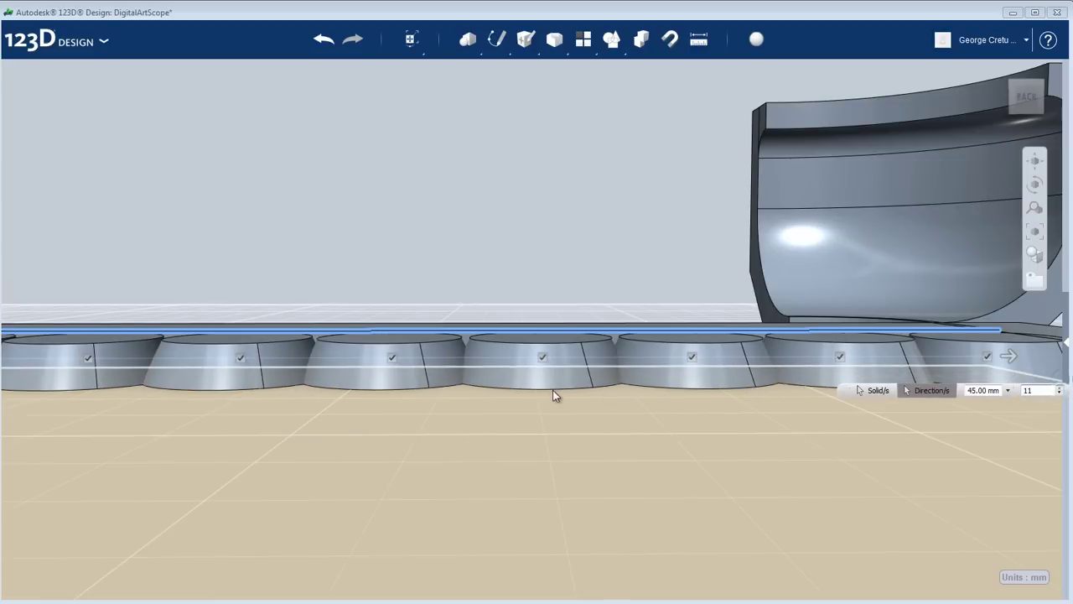
right_click_drag(544, 407, 527, 391)
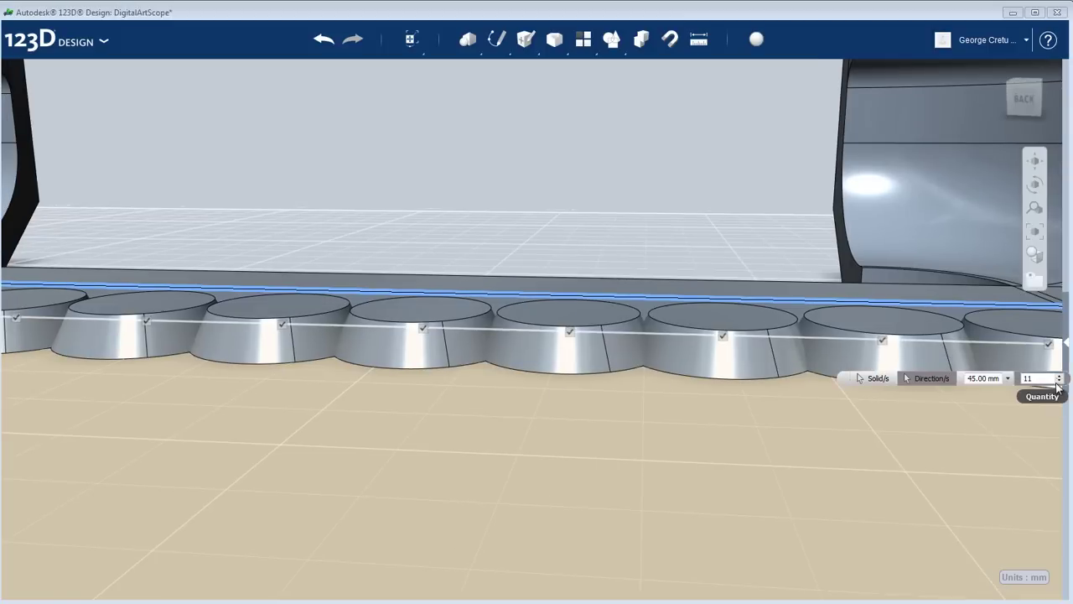
left_click(1061, 382)
right_click_drag(695, 376, 950, 383)
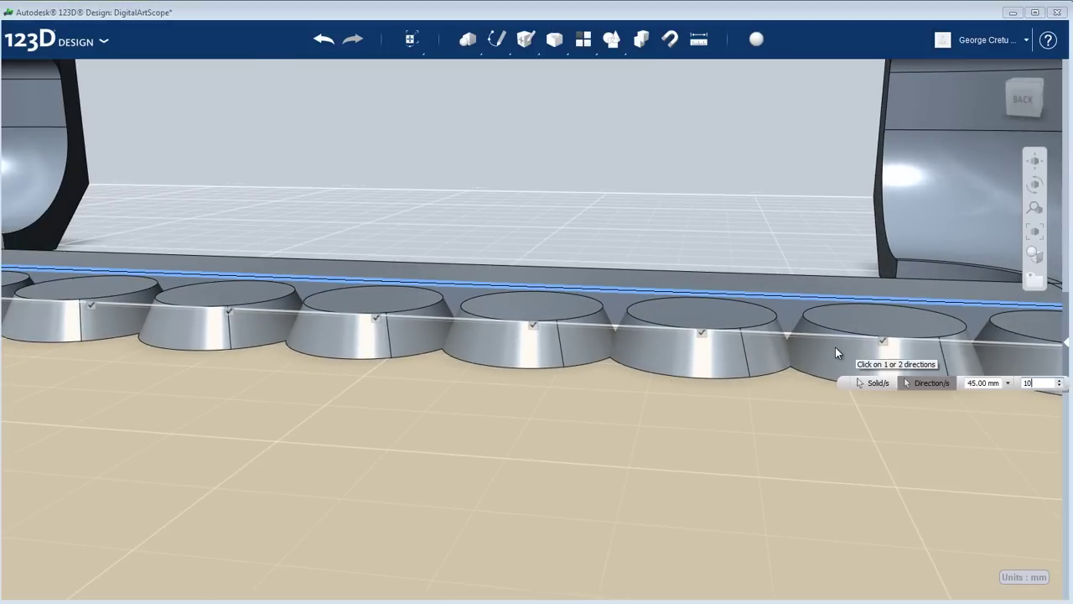
key("Escape")
- Adjust the slanted side face of the truncated cone in the frame's inner corner by 0.40 mm
scroll(538, 355, "down", 4)
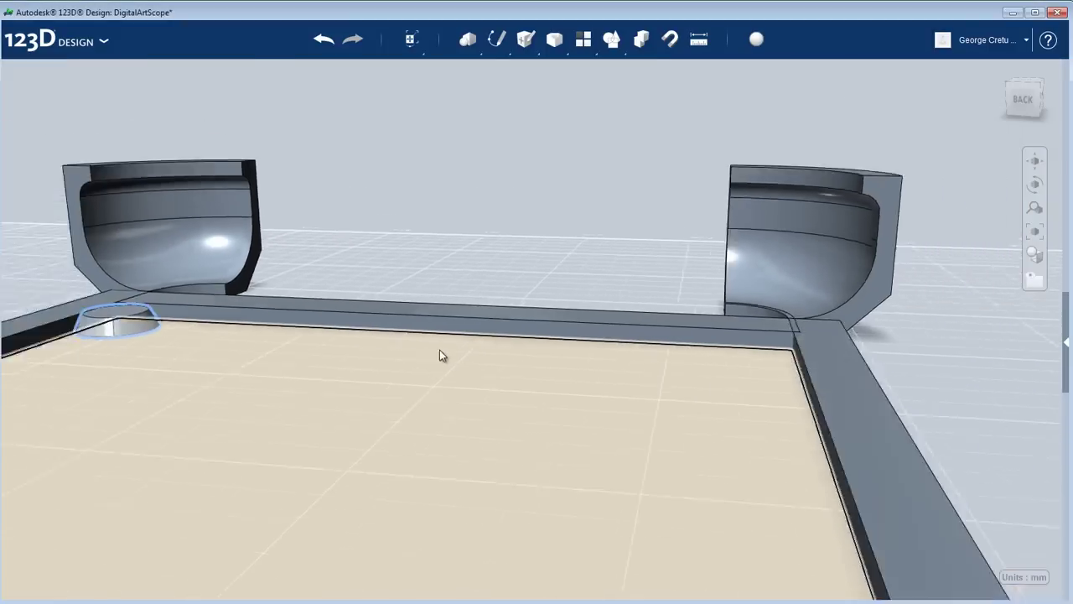
right_click_drag(437, 356, 714, 257)
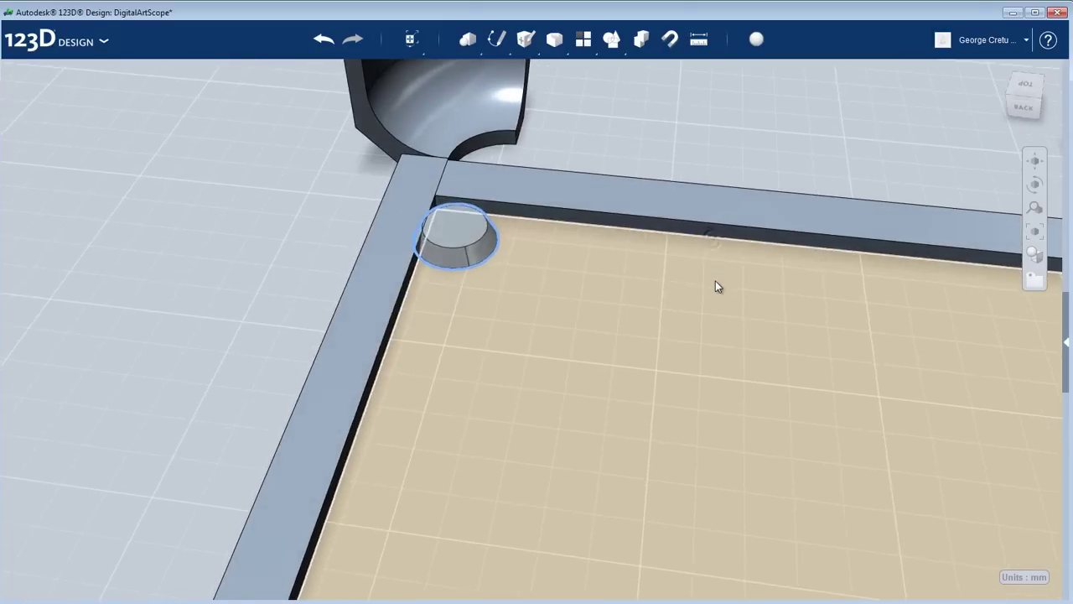
scroll(715, 286, "down", 3)
scroll(558, 249, "up", 5)
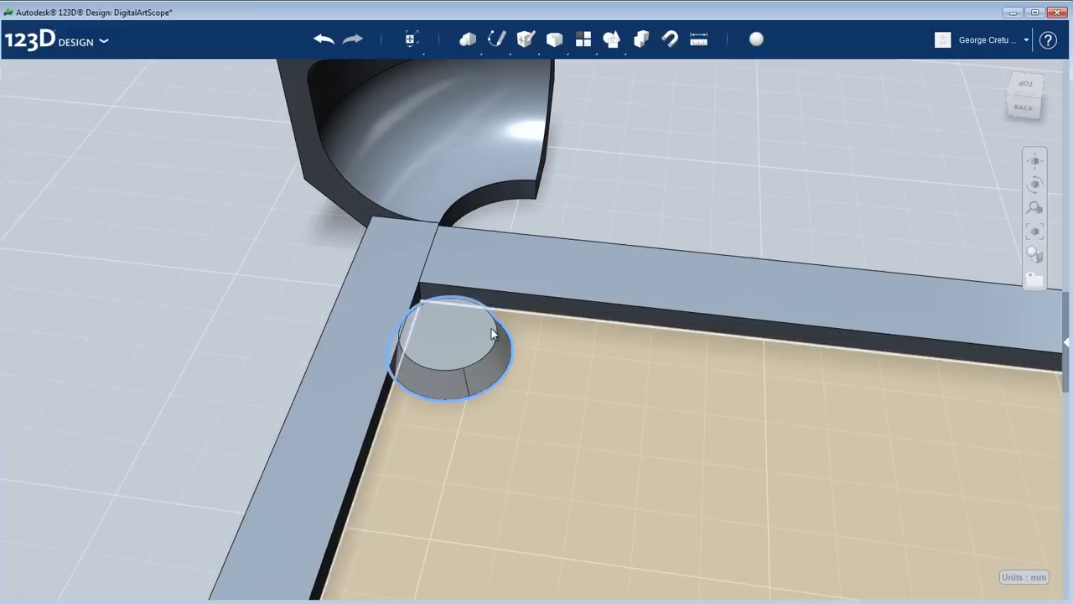
left_click(500, 394)
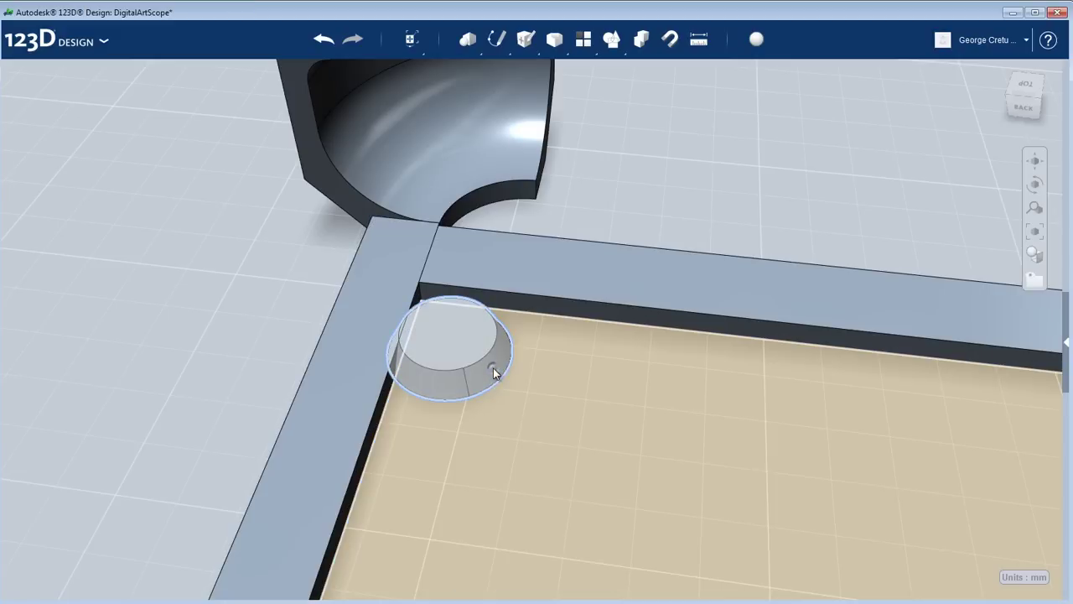
left_click(493, 366)
left_click(492, 365)
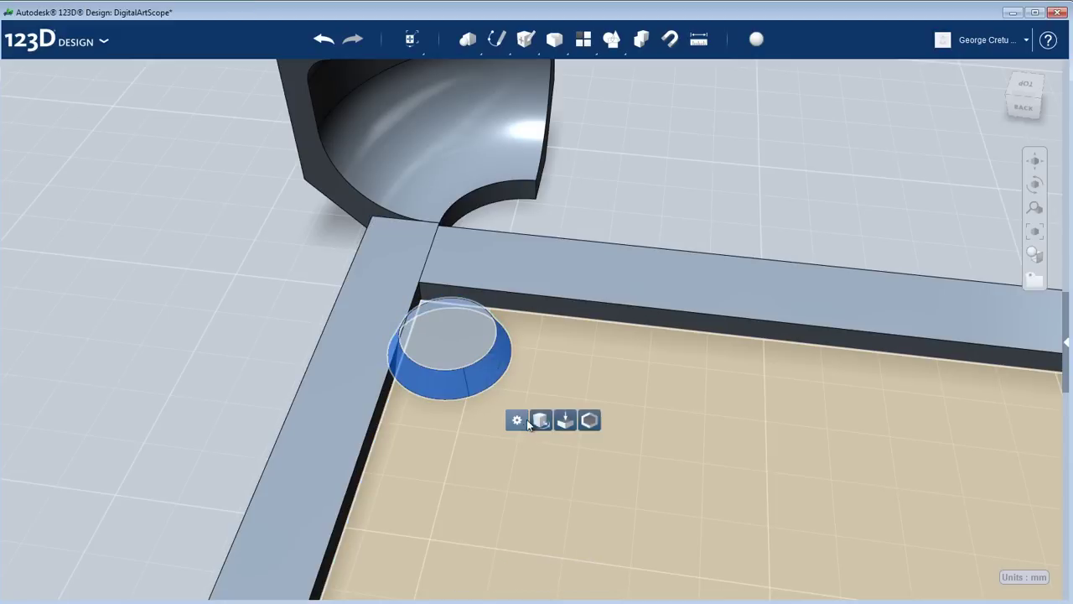
left_click_drag(505, 364, 508, 364)
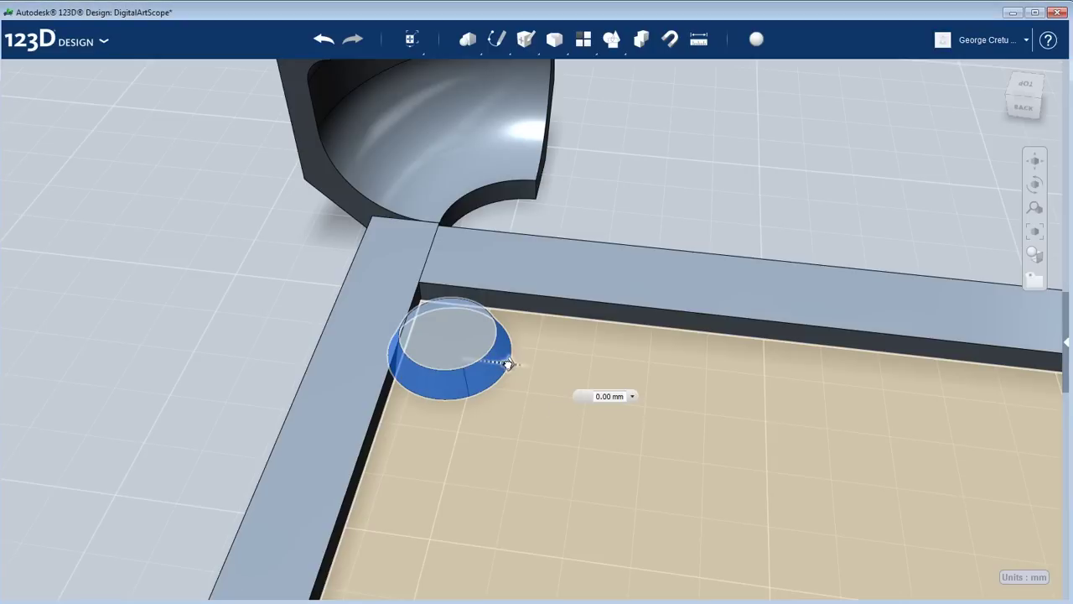
right_click_drag(673, 191, 451, 497)
right_click_drag(604, 441, 616, 441)
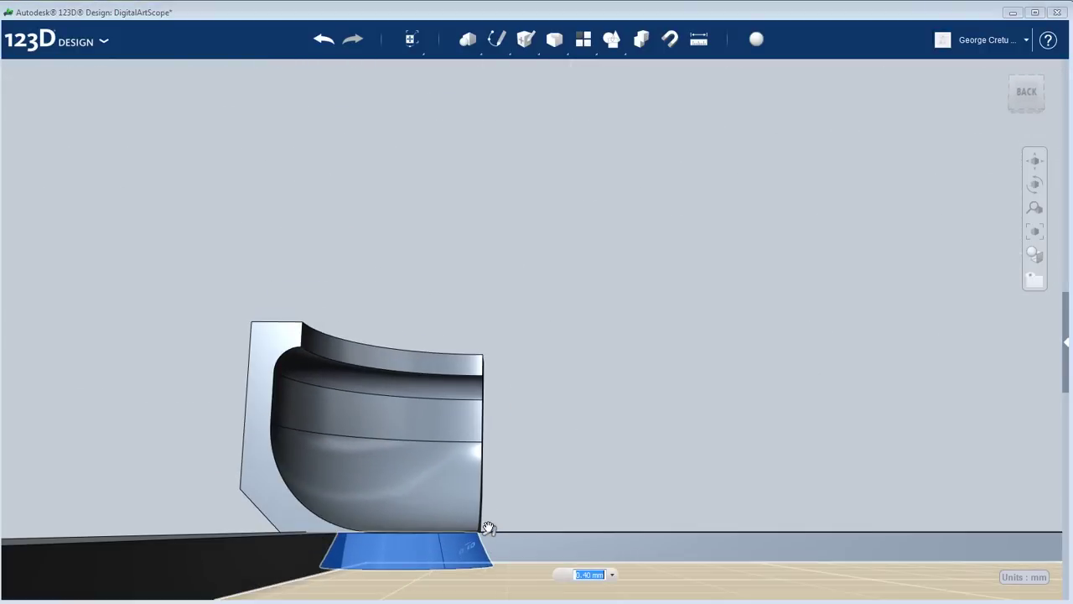
left_click_drag(488, 528, 562, 511)
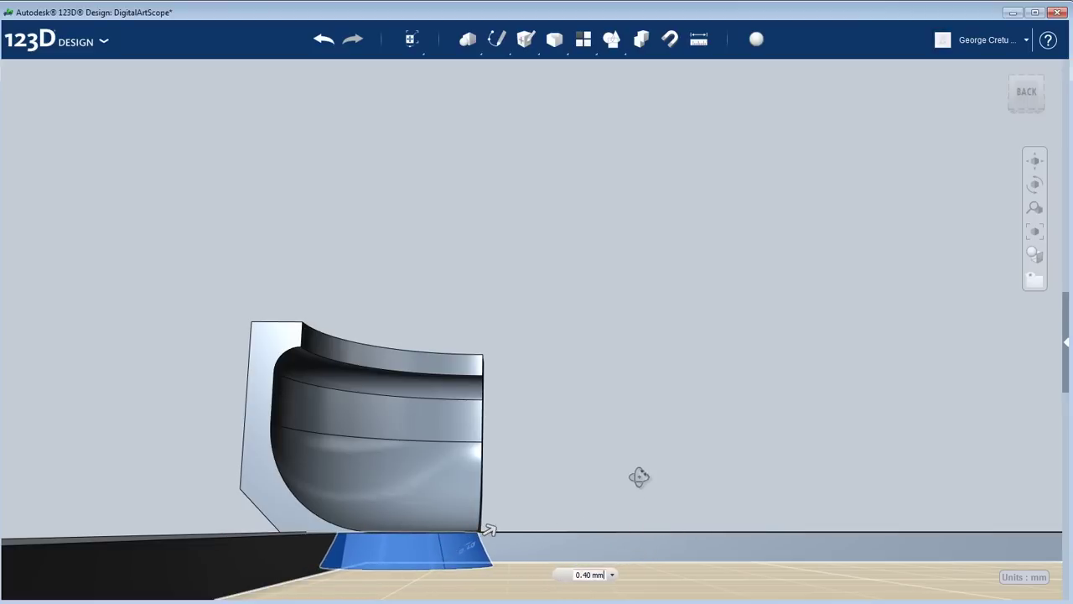
right_click_drag(638, 482, 633, 515)
scroll(634, 511, "down", 2)
middle_click_drag(709, 326, 675, 235)
right_click_drag(686, 234, 707, 302)
middle_click_drag(663, 306, 630, 326)
key("Return")
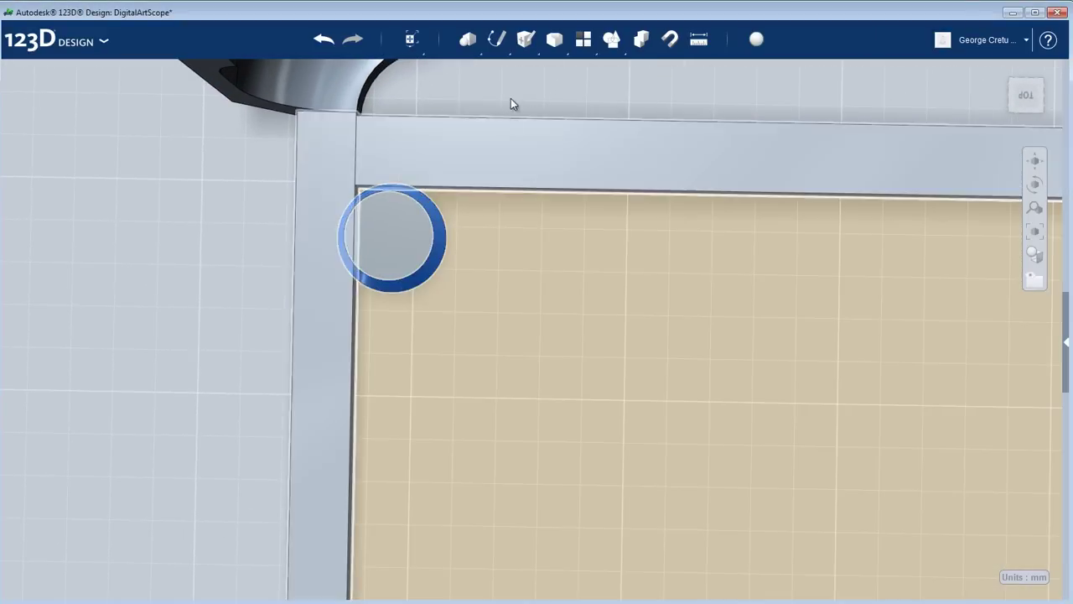
left_click(511, 89)
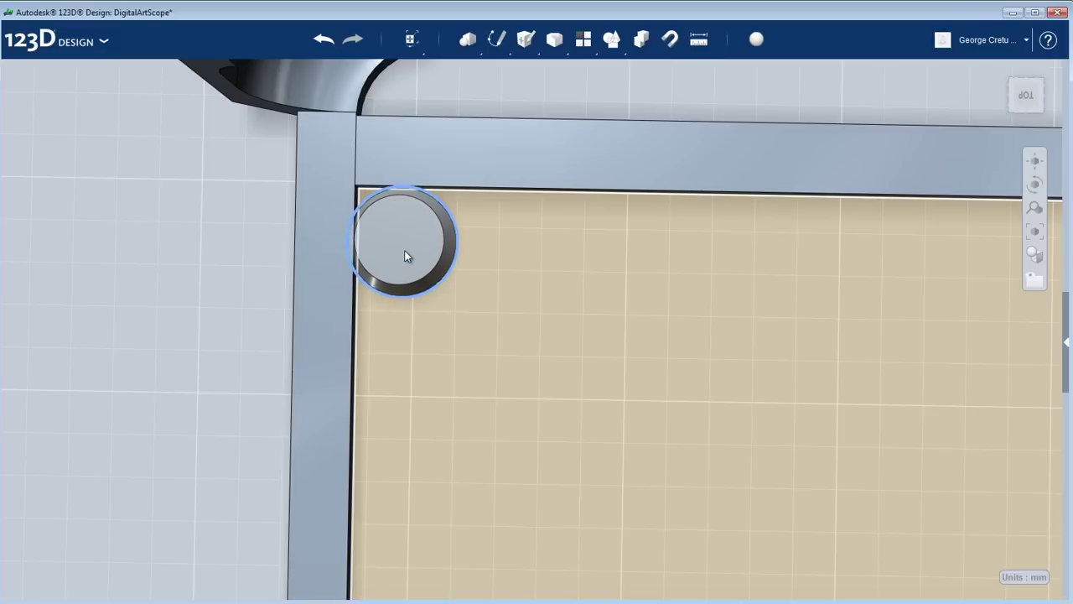
left_click(198, 253)
- Examine the corner cone's position against the frame's inner edges from the back and from above
right_click_drag(469, 274, 386, 318)
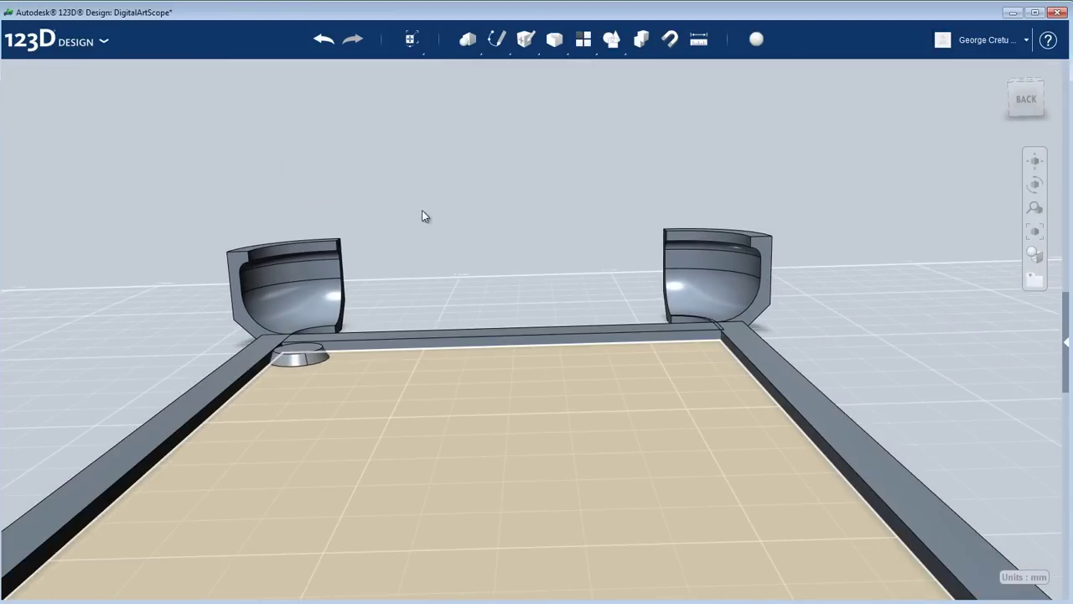
right_click_drag(425, 211, 383, 283)
scroll(271, 362, "up", 2)
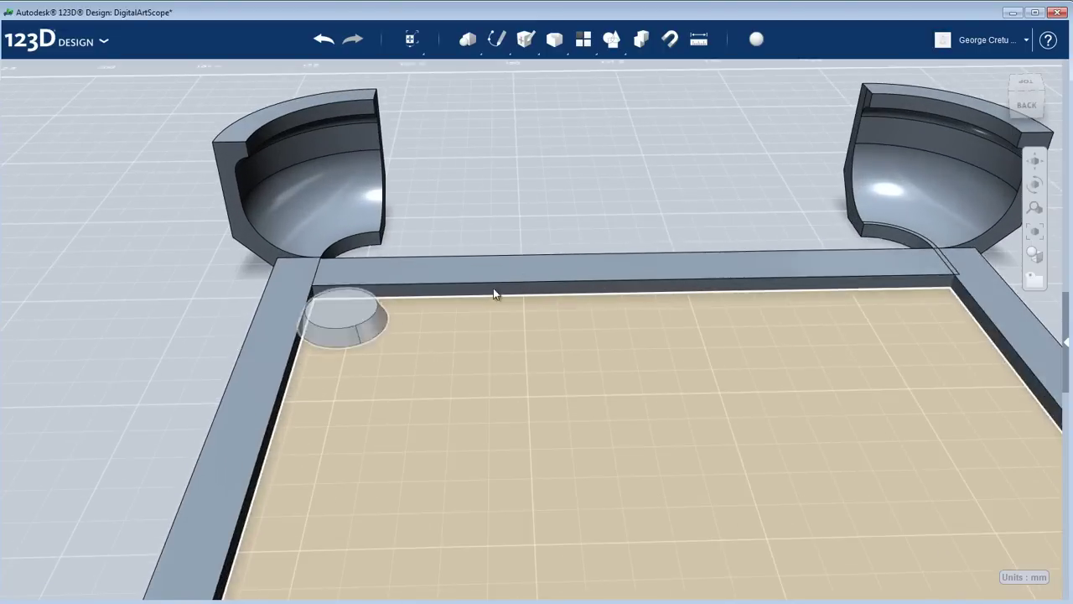
right_click_drag(558, 204, 556, 265)
scroll(734, 241, "down", 2)
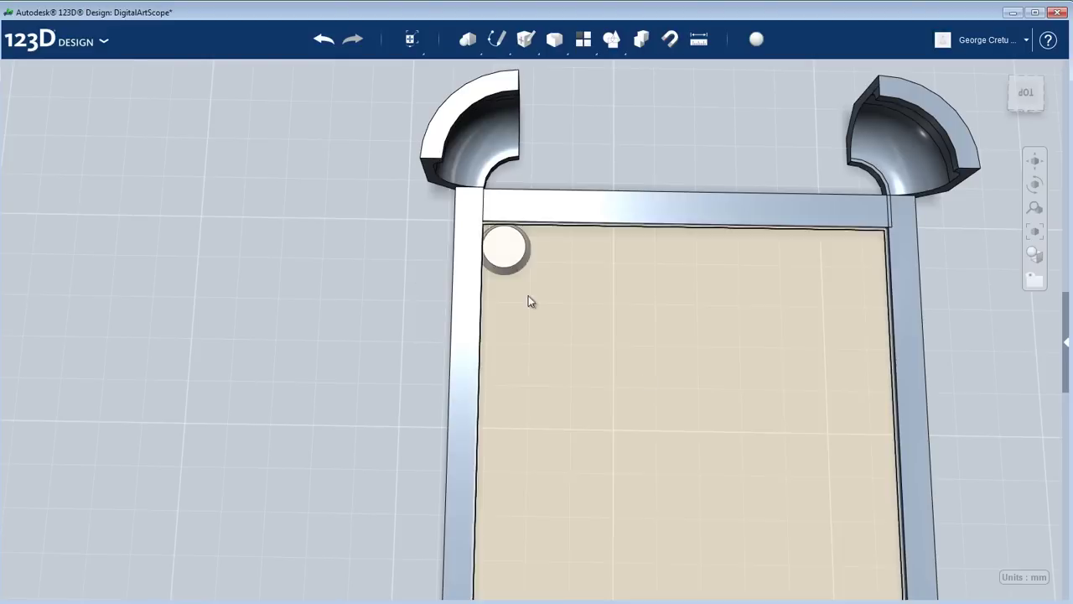
scroll(587, 184, "up", 2)
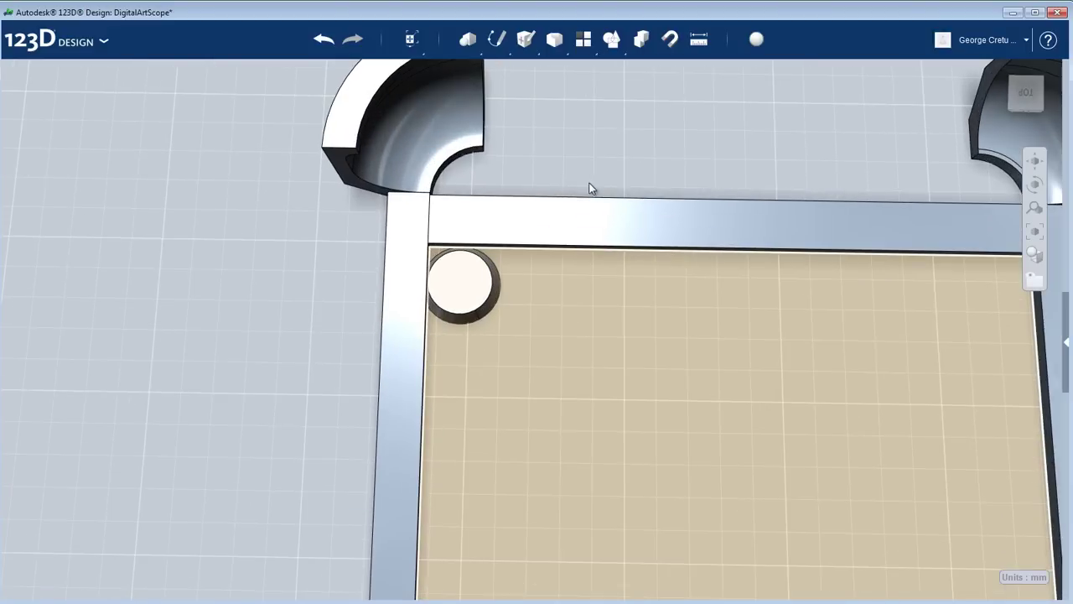
right_click_drag(582, 190, 591, 275)
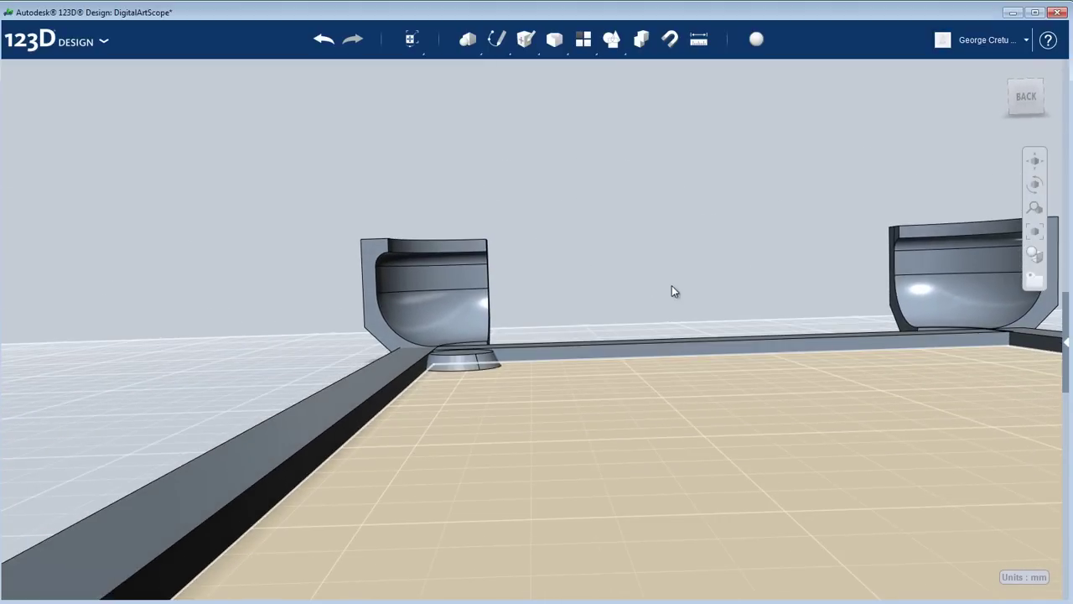
- Select the corner cone and examine from underneath how its base meets the two frame edges
right_click_drag(696, 299, 571, 324)
left_click(561, 345)
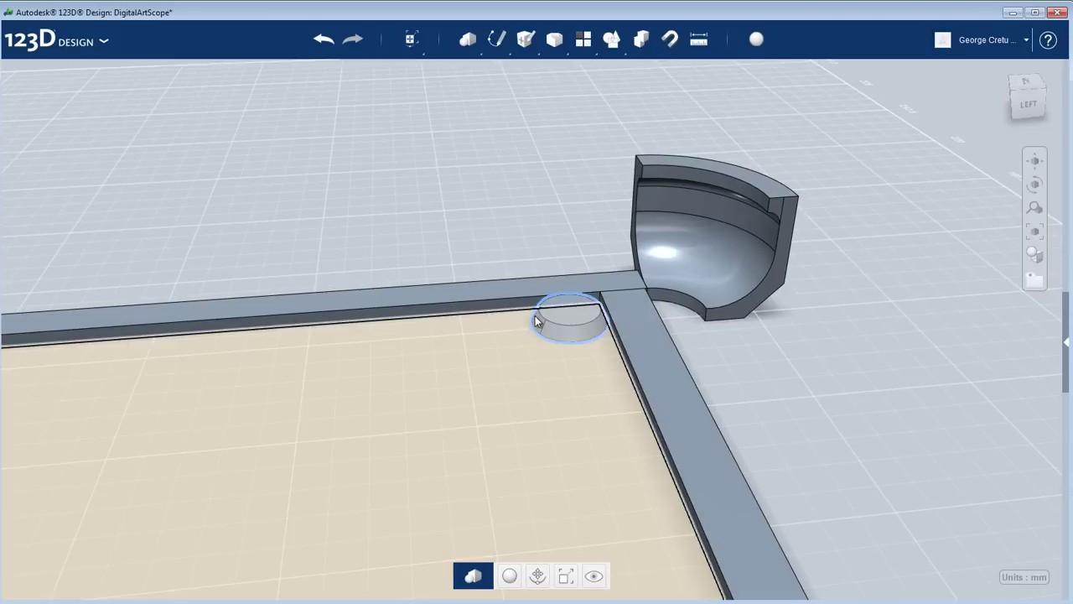
right_click_drag(691, 382, 619, 450)
scroll(544, 433, "up", 5)
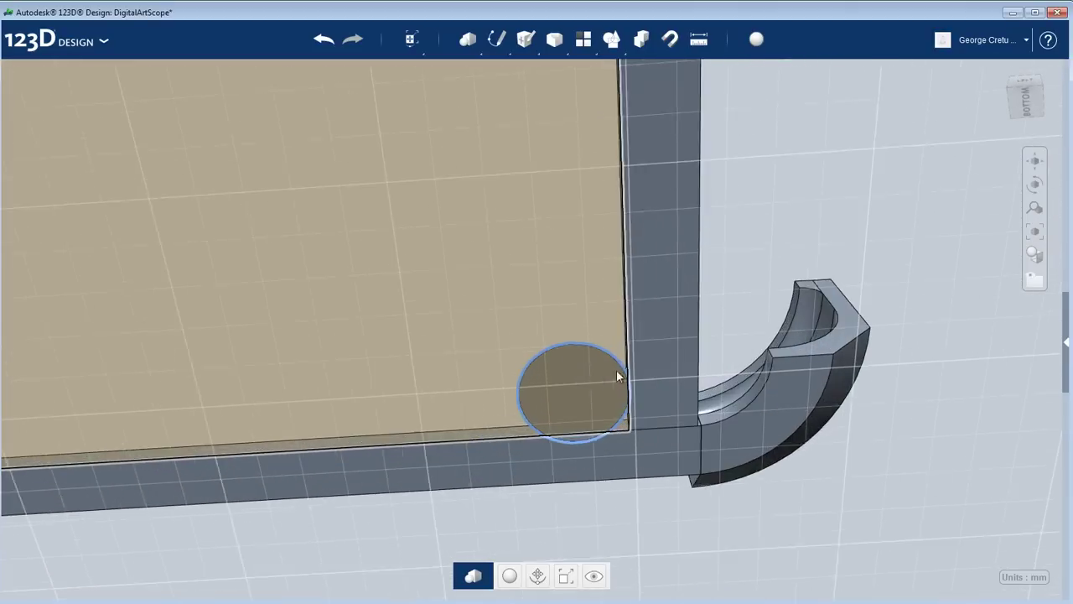
scroll(594, 403, "down", 2)
scroll(546, 315, "down", 3)
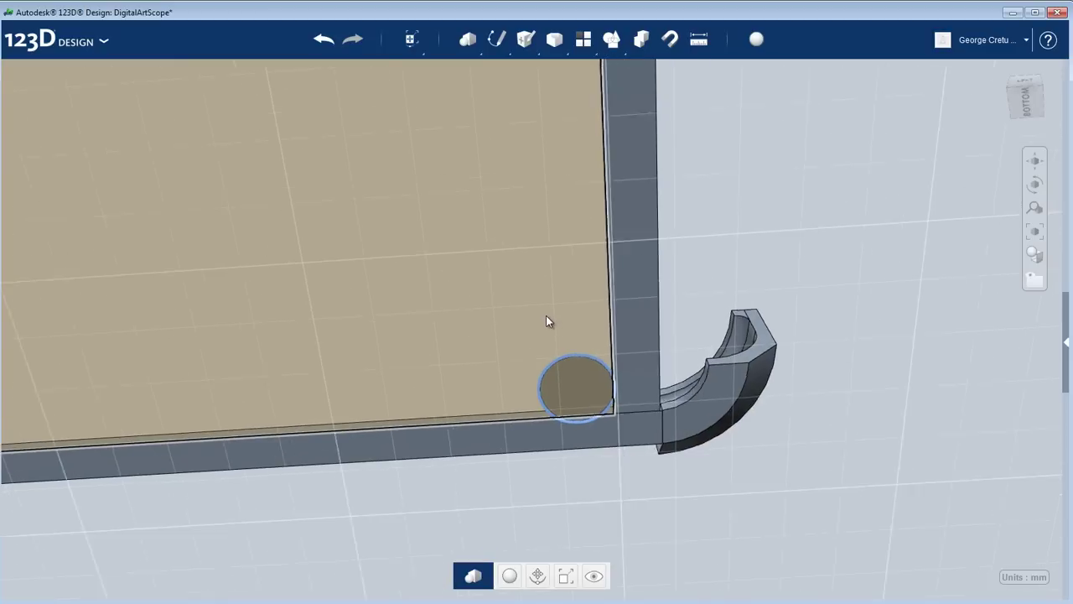
right_click_drag(553, 307, 523, 318)
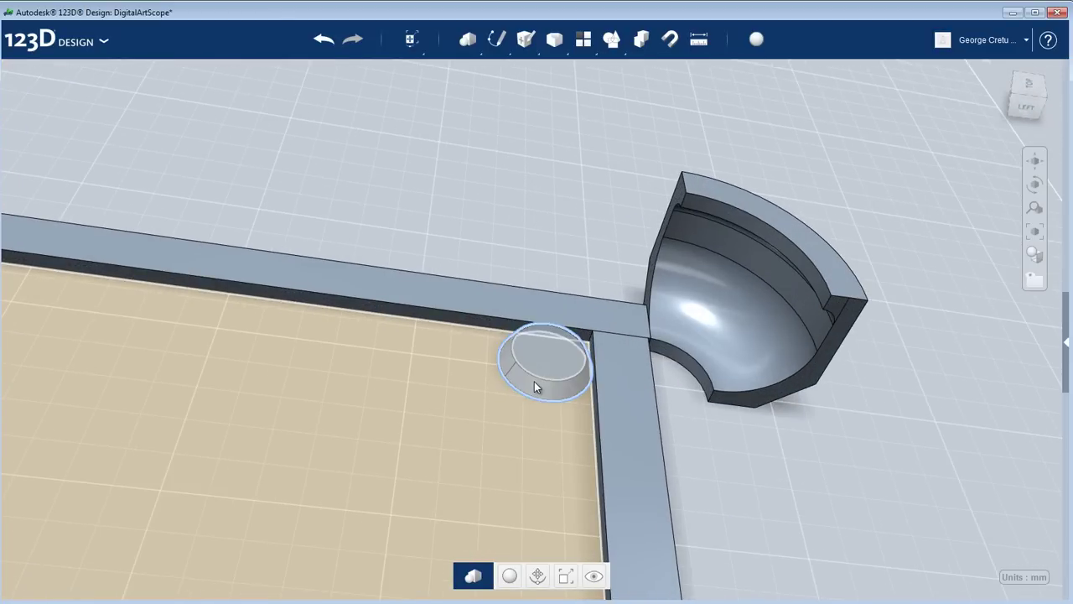
- Rotate the corner cone 180 degrees so that its wide face points up
right_click_drag(487, 378, 643, 400)
right_click_drag(702, 483, 445, 509)
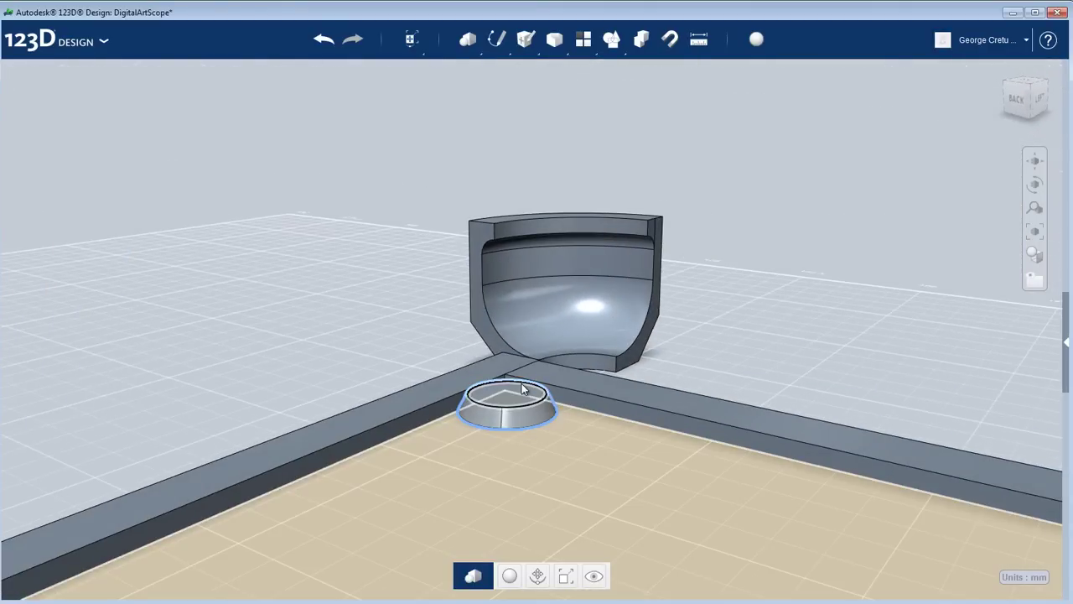
left_click(537, 577)
right_click_drag(797, 360, 488, 378)
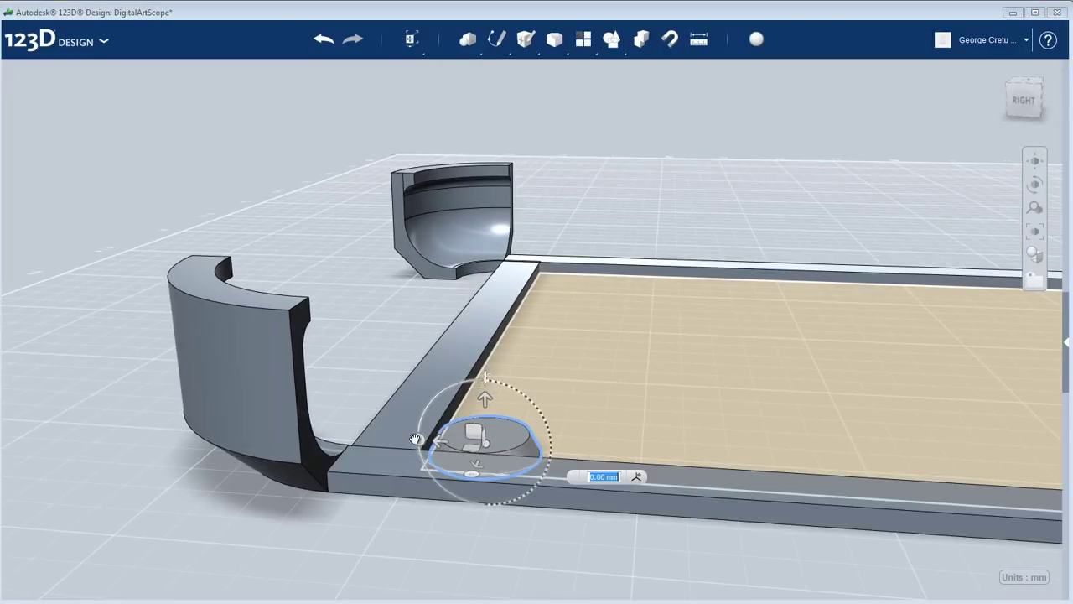
right_click_drag(418, 439, 594, 366)
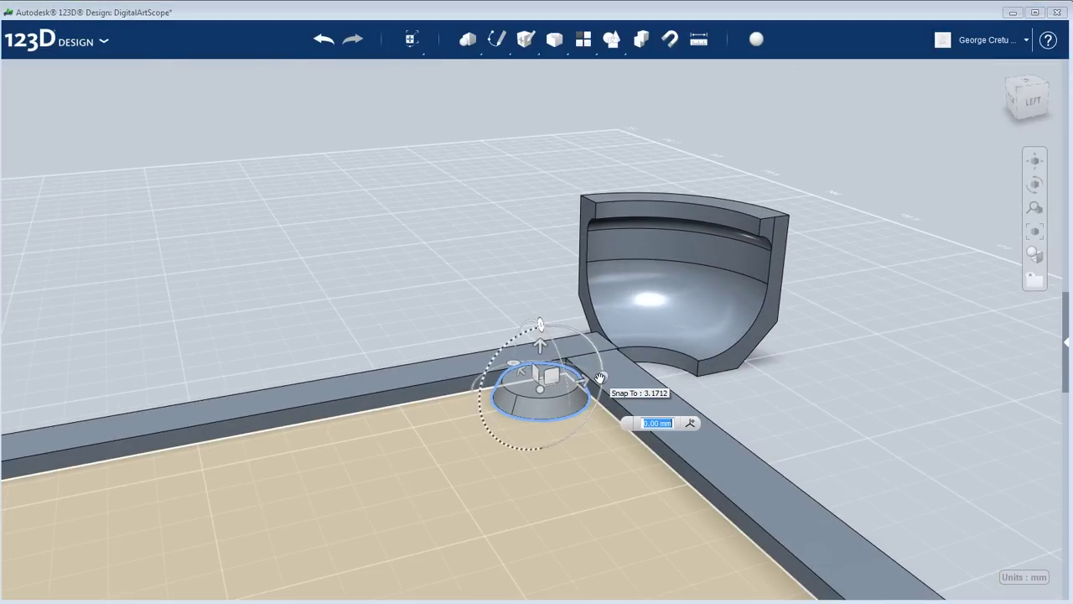
left_click_drag(601, 379, 574, 337)
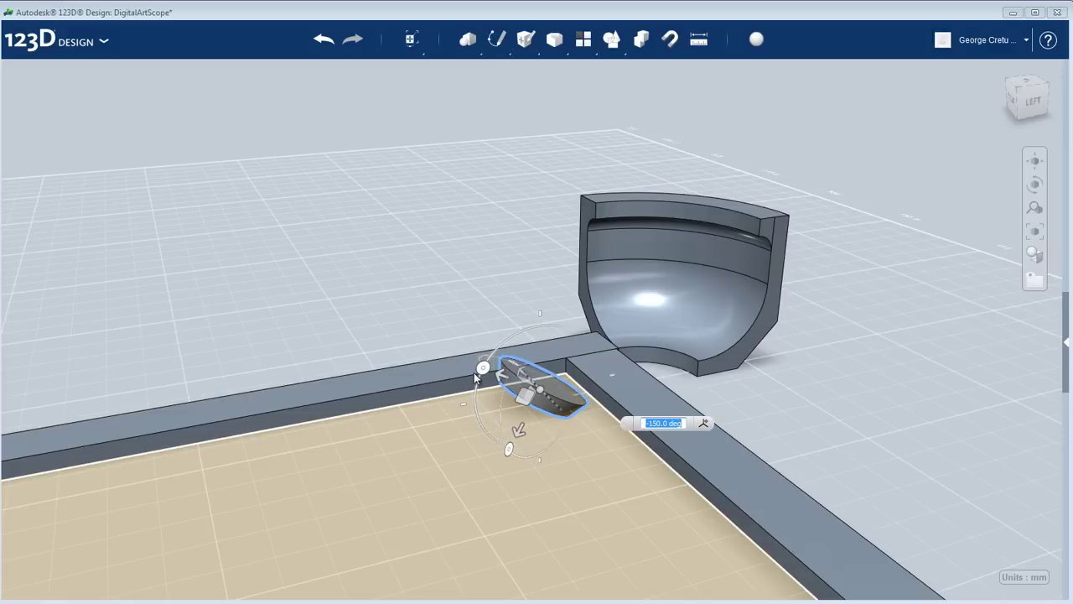
type("180")
key("Return")
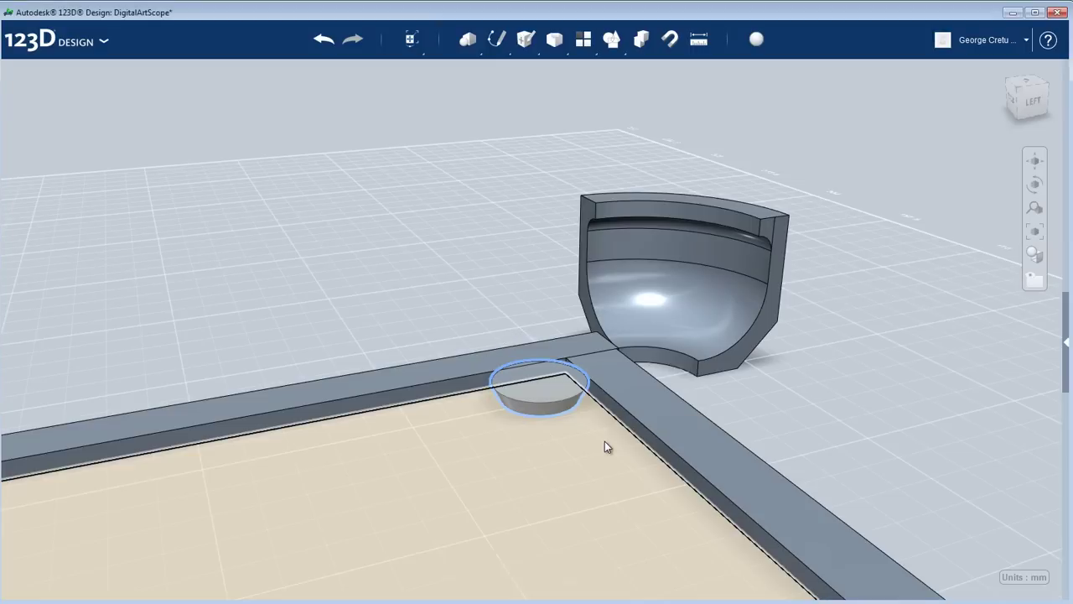
- Examine from above and from underneath how the inverted cone sits in the frame's inner corner
right_click_drag(337, 306, 429, 288)
scroll(633, 292, "down", 2)
right_click_drag(671, 283, 646, 343)
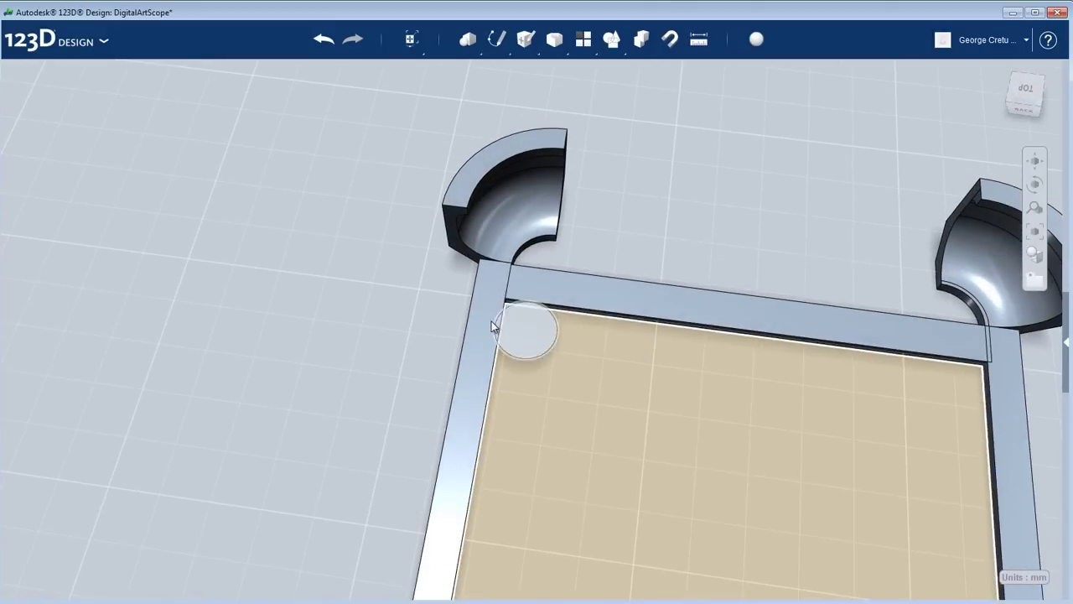
scroll(582, 307, "down", 2)
right_click_drag(582, 307, 781, 259)
scroll(683, 265, "up", 4)
right_click_drag(682, 264, 703, 227)
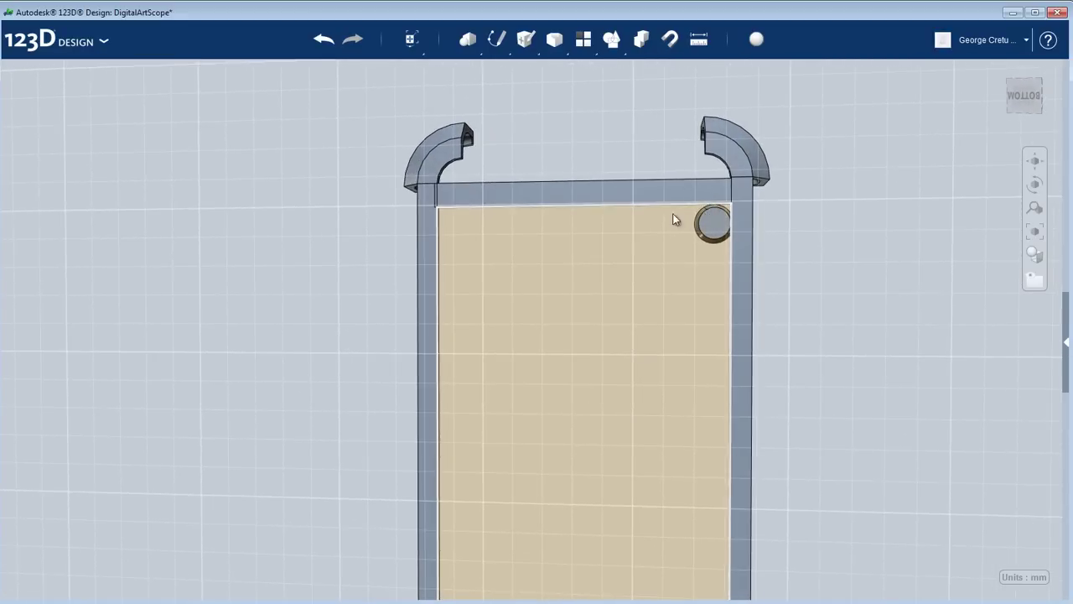
scroll(751, 233, "up", 3)
scroll(647, 231, "down", 3)
right_click_drag(844, 329, 624, 348)
scroll(424, 279, "up", 6)
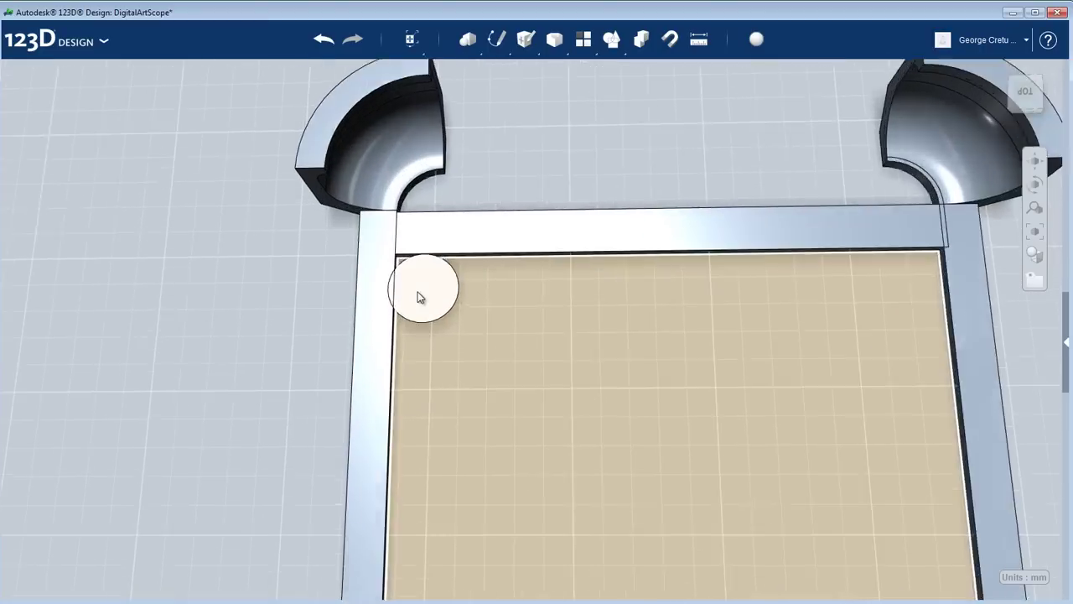
scroll(424, 298, "up", 1)
- Start a rectangular pattern of the inverted cone along the frame's short inner edge, extending 43.00 mm
left_click(454, 303)
scroll(545, 316, "down", 3)
scroll(555, 331, "up", 1)
right_click_drag(604, 323, 637, 344)
middle_click_drag(637, 343, 494, 234)
scroll(495, 237, "down", 3)
scroll(510, 407, "down", 2)
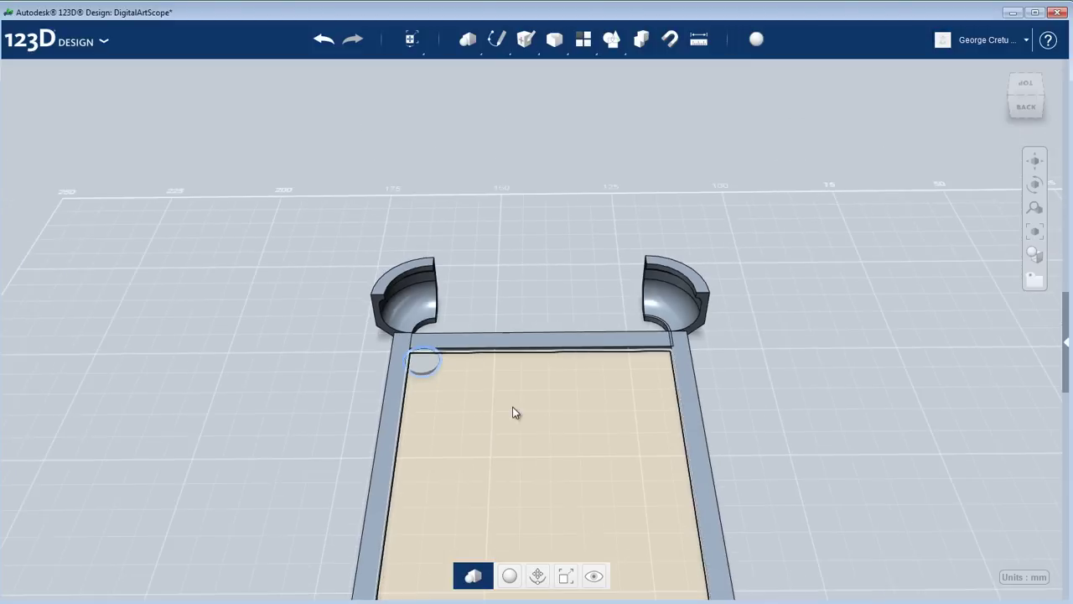
scroll(515, 405, "down", 2)
middle_click_drag(515, 405, 522, 271)
right_click_drag(775, 349, 771, 317)
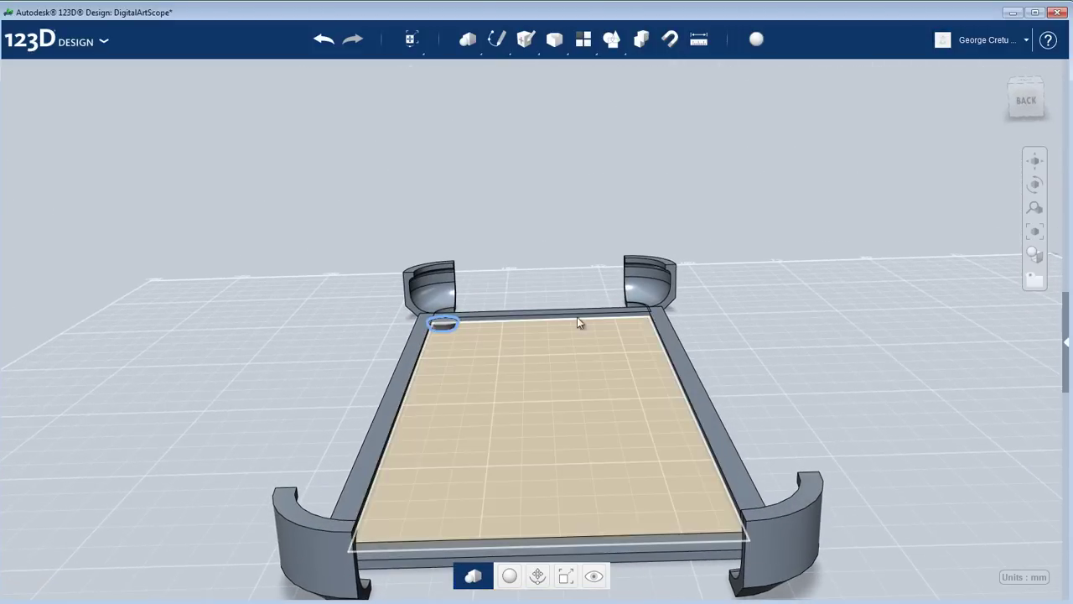
right_click_drag(531, 243, 511, 310)
scroll(622, 258, "up", 3)
mouse_move(618, 226)
right_mouse_down()
mouse_move(600, 226)
mouse_move(613, 232)
right_mouse_up()
middle_click_drag(614, 233, 488, 264)
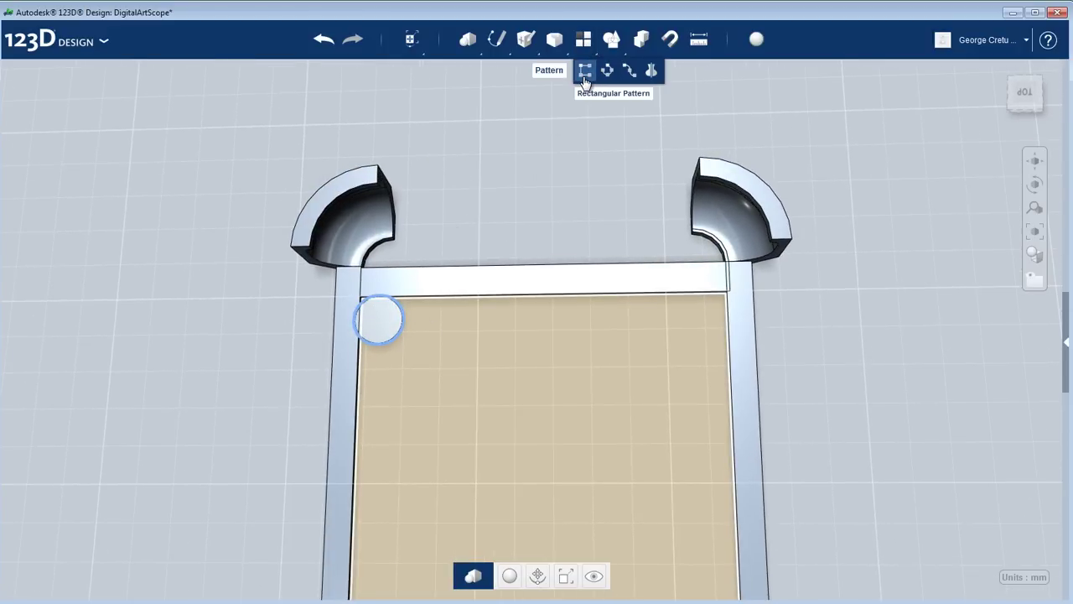
left_click(585, 71)
right_click_drag(498, 225, 623, 122)
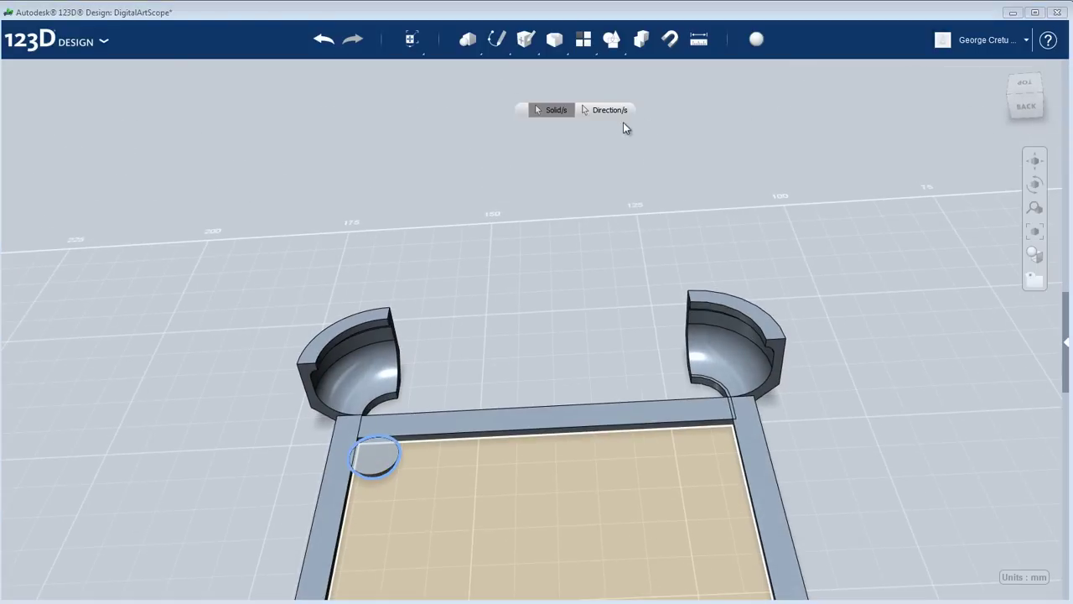
left_click(521, 433)
right_click_drag(538, 355, 463, 302)
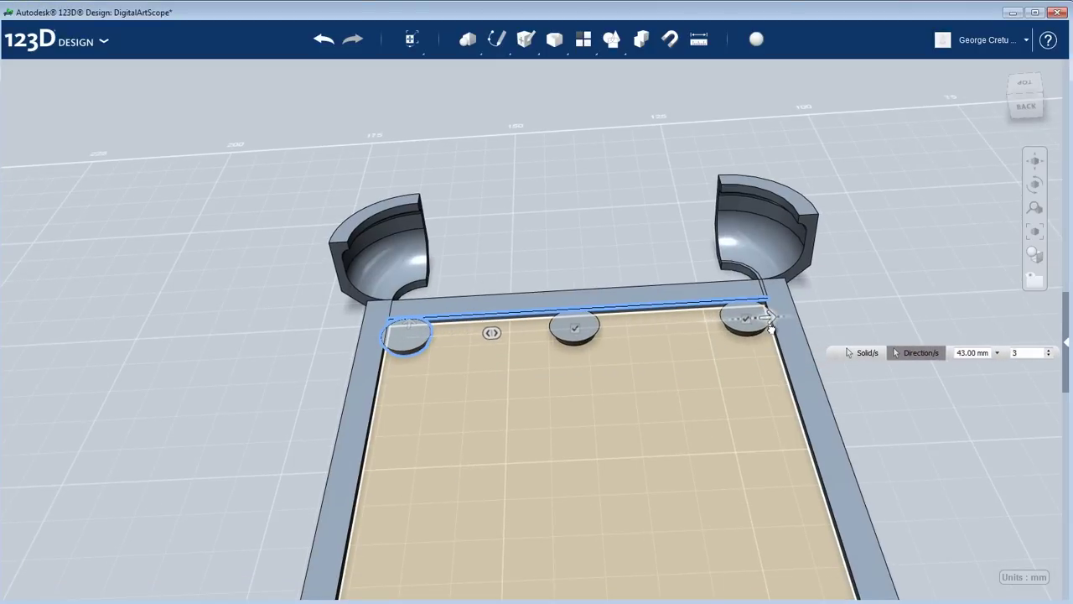
- Extend the cone pattern along the short edge to 43.50 mm, checking the last cone against the opposite side of the frame
scroll(788, 325, "up", 4)
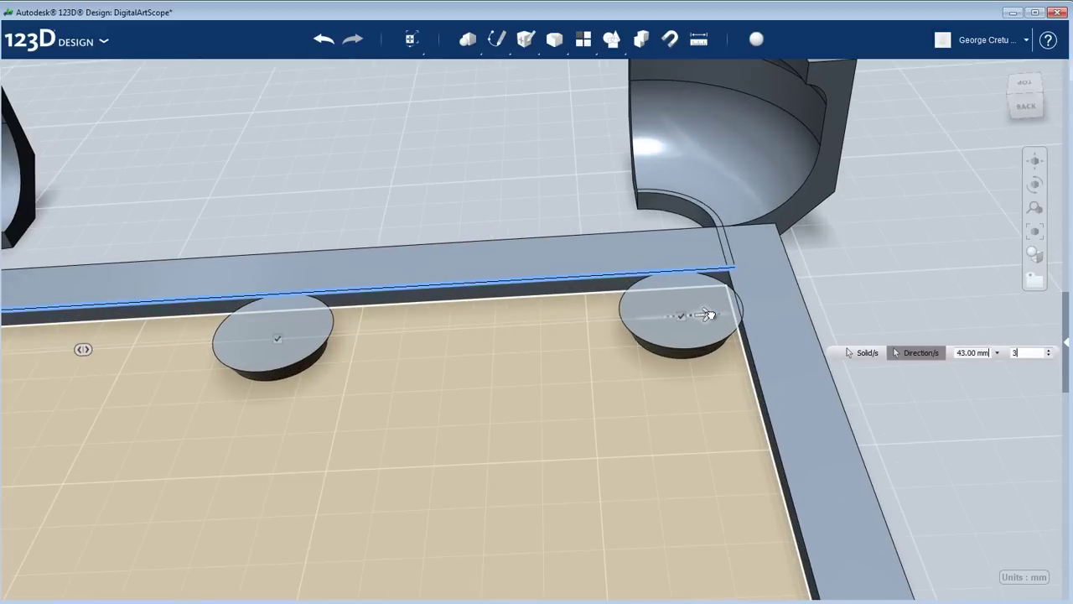
scroll(676, 335, "down", 5)
scroll(640, 268, "up", 2)
right_click_drag(836, 256, 840, 307)
middle_click_drag(857, 270, 862, 372)
left_click_drag(756, 241, 755, 241)
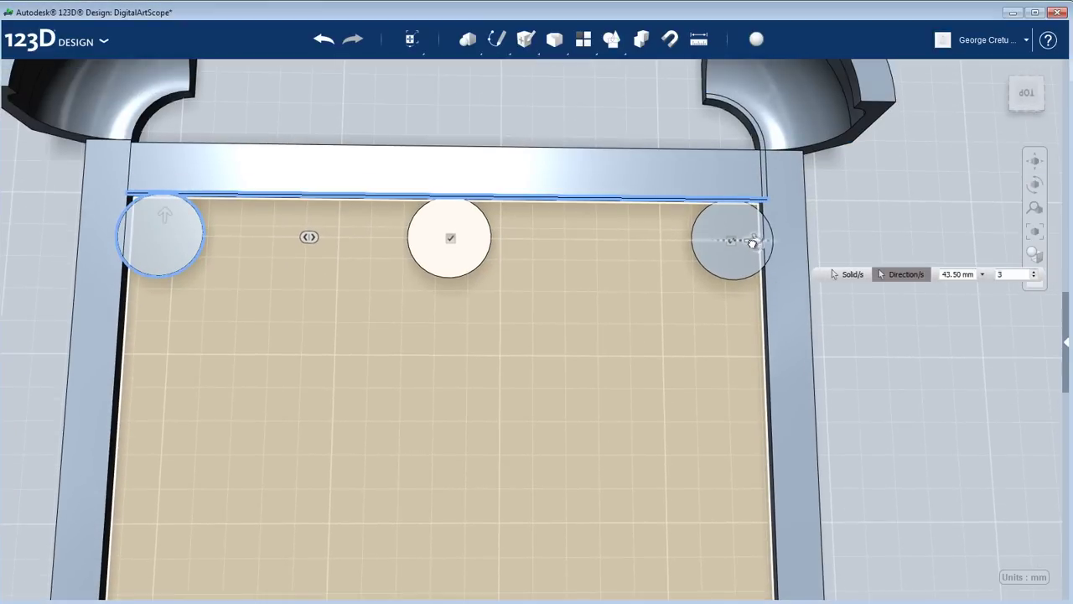
- Raise the pattern quantity along the short edge to 9 cones
left_click(1035, 272)
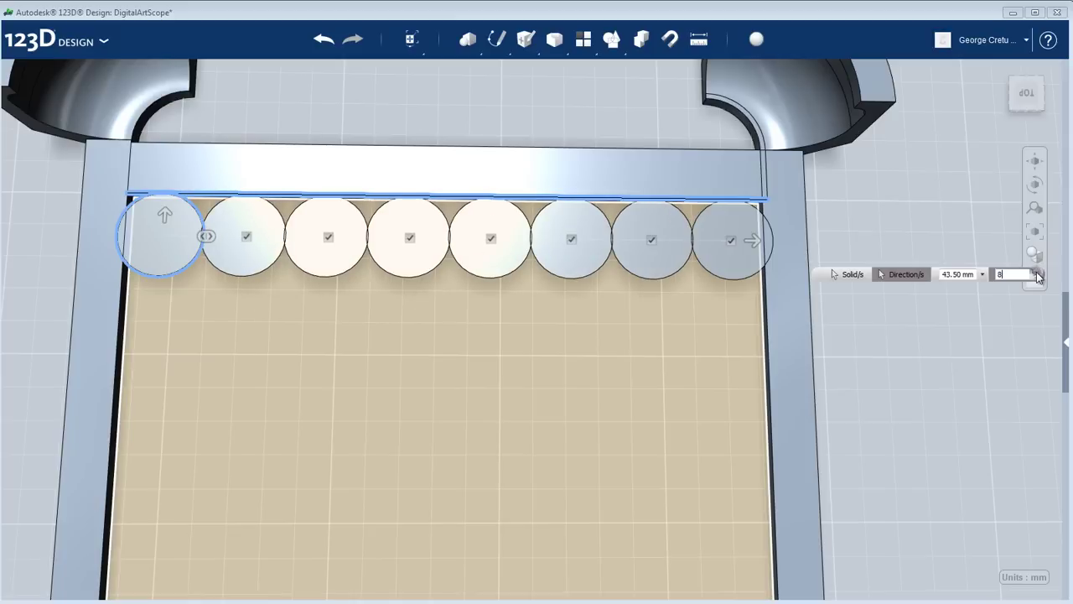
right_click_drag(879, 389, 866, 303)
middle_click_drag(865, 304, 914, 143)
scroll(563, 352, "up", 3)
right_click_drag(563, 351, 490, 425)
middle_click_drag(490, 425, 555, 241)
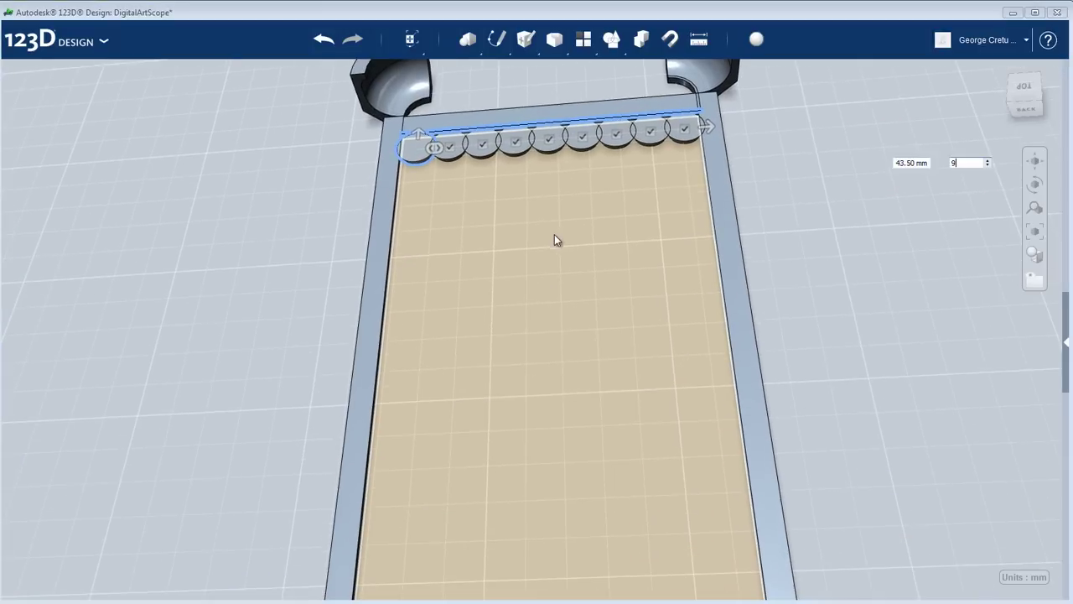
- Extend the cone pattern in the second direction, down the frame's length, to -32.00 mm
left_click_drag(421, 133, 405, 354)
scroll(446, 310, "down", 2)
scroll(446, 310, "down", 2)
right_click_drag(489, 316, 492, 335)
scroll(418, 390, "up", 1)
scroll(418, 390, "up", 1)
mouse_move(415, 374)
left_mouse_down()
mouse_move(414, 407)
mouse_move(415, 353)
left_mouse_up()
left_click_drag(415, 402, 415, 345)
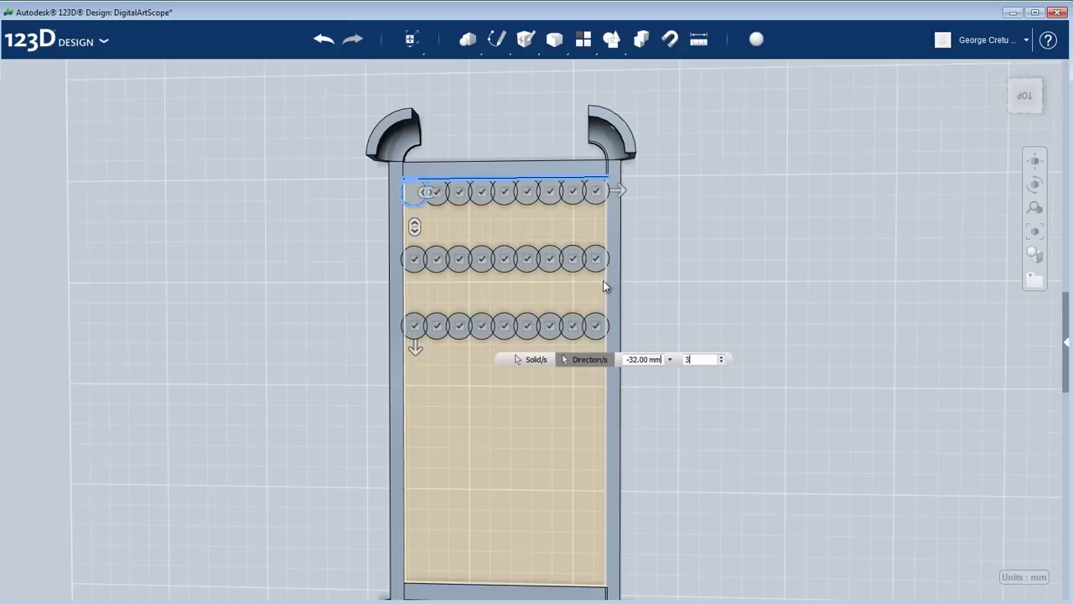
scroll(421, 326, "down", 3)
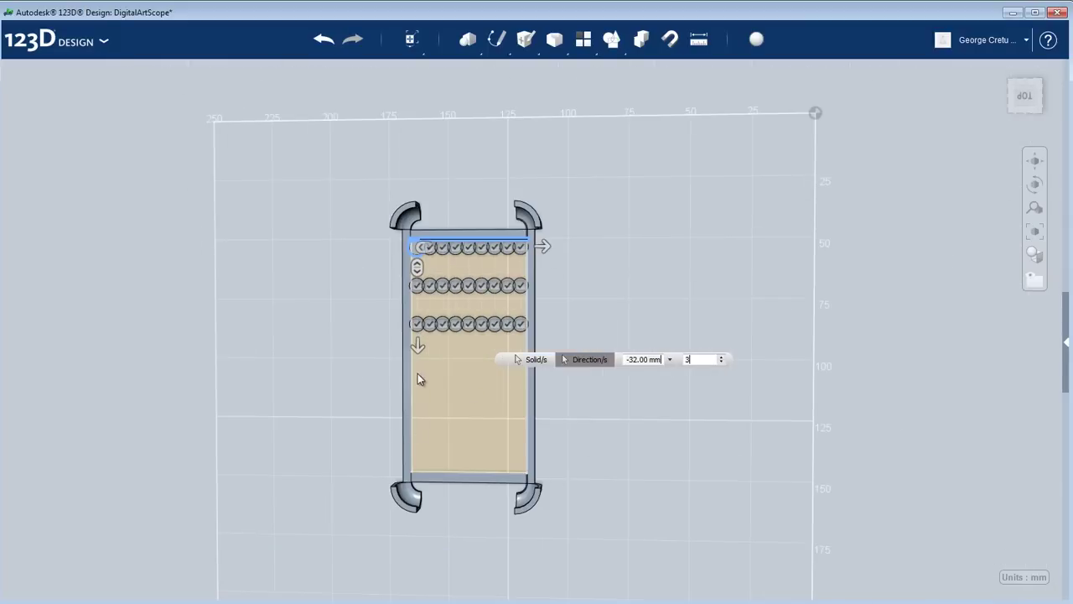
scroll(418, 369, "up", 5)
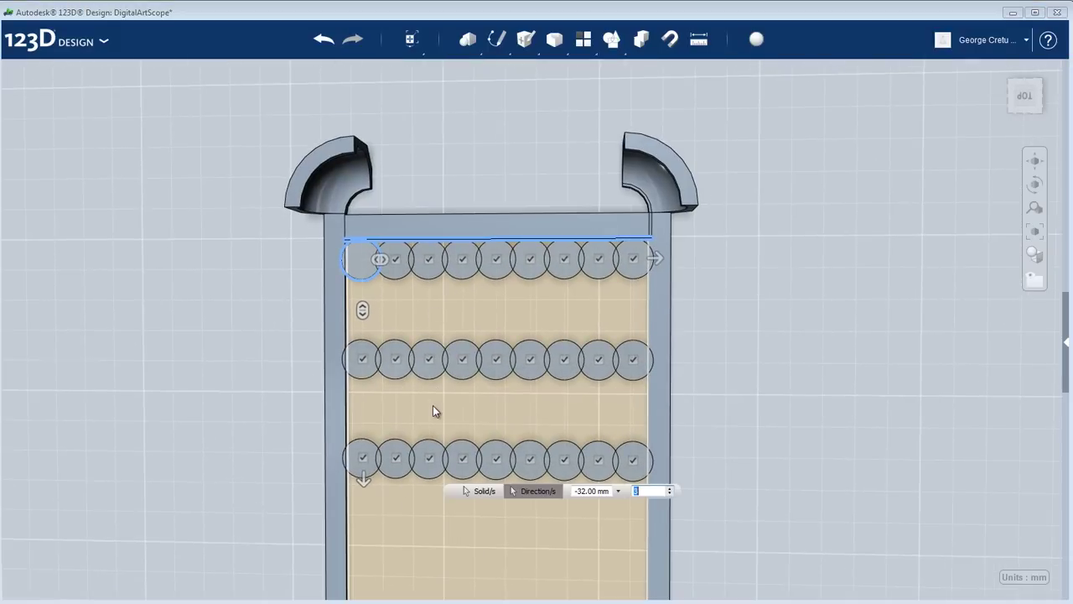
- Set the pattern quantity in the second direction to 6 rows and confirm the rectangular pattern
scroll(433, 388, "up", 3)
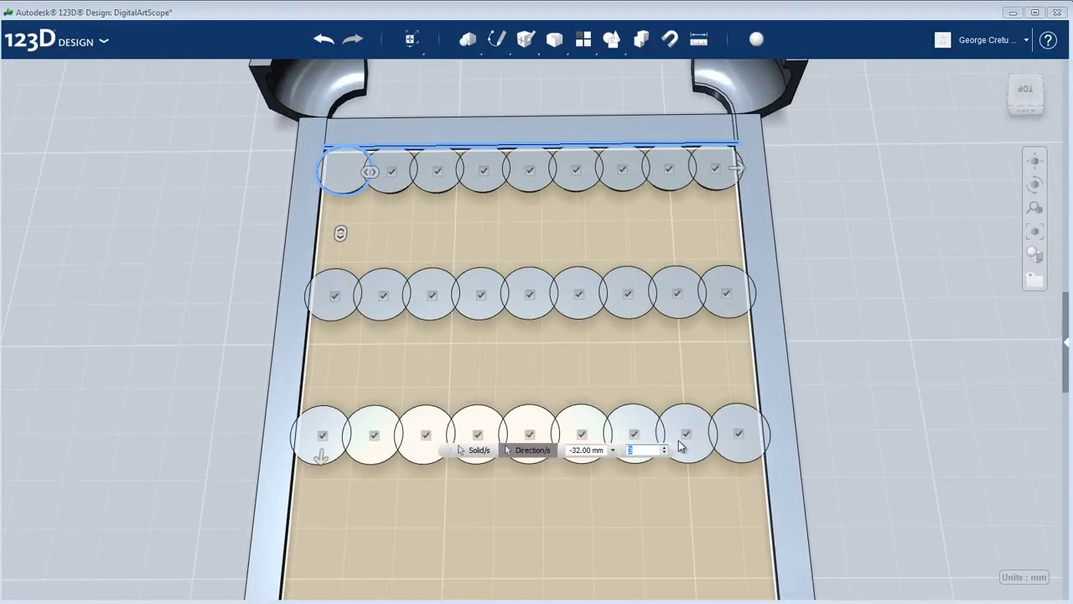
left_click(666, 448)
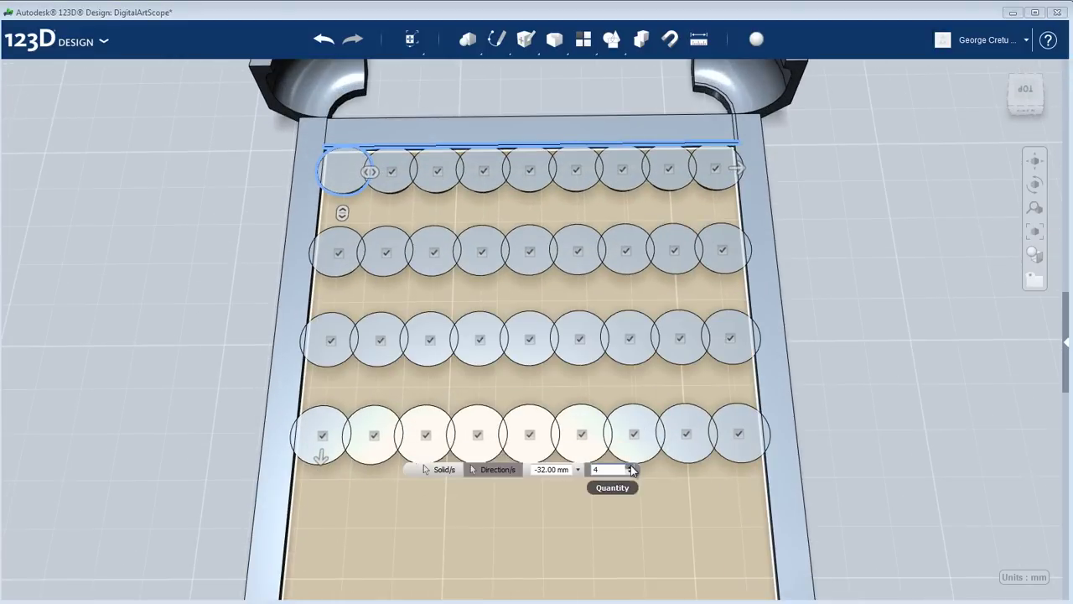
left_click(632, 467)
left_click(632, 468)
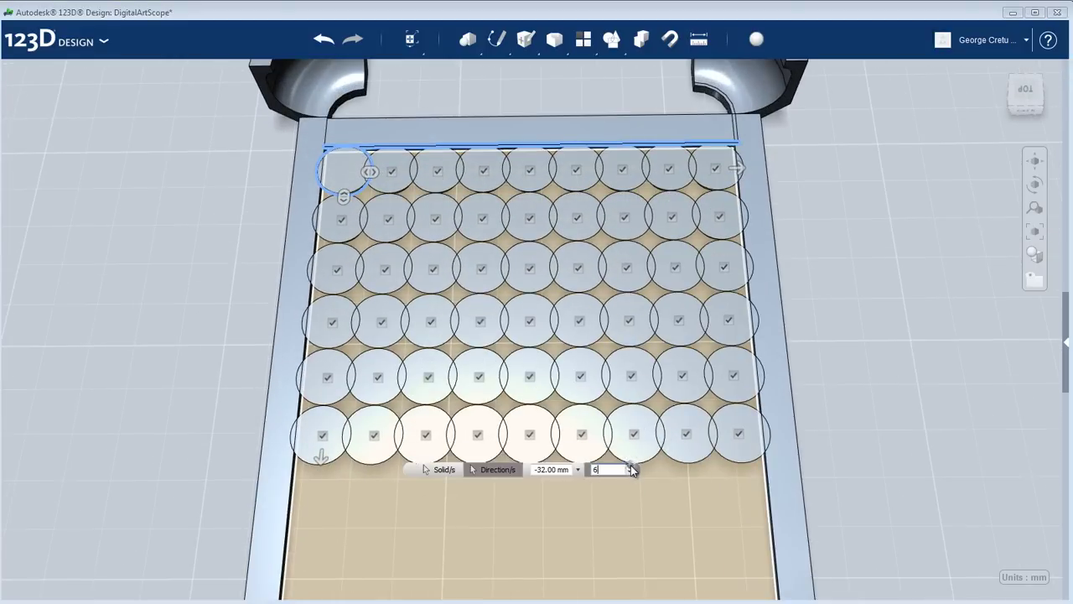
left_click(633, 467)
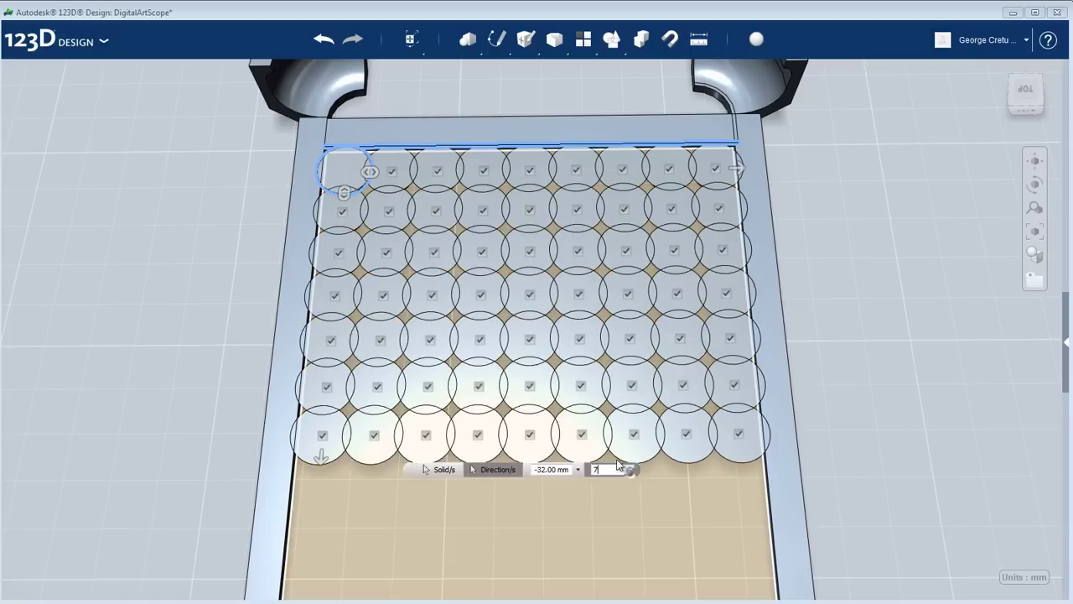
mouse_move(530, 369)
right_mouse_down()
mouse_move(534, 386)
mouse_move(544, 372)
right_mouse_up()
middle_click_drag(544, 372, 202, 251)
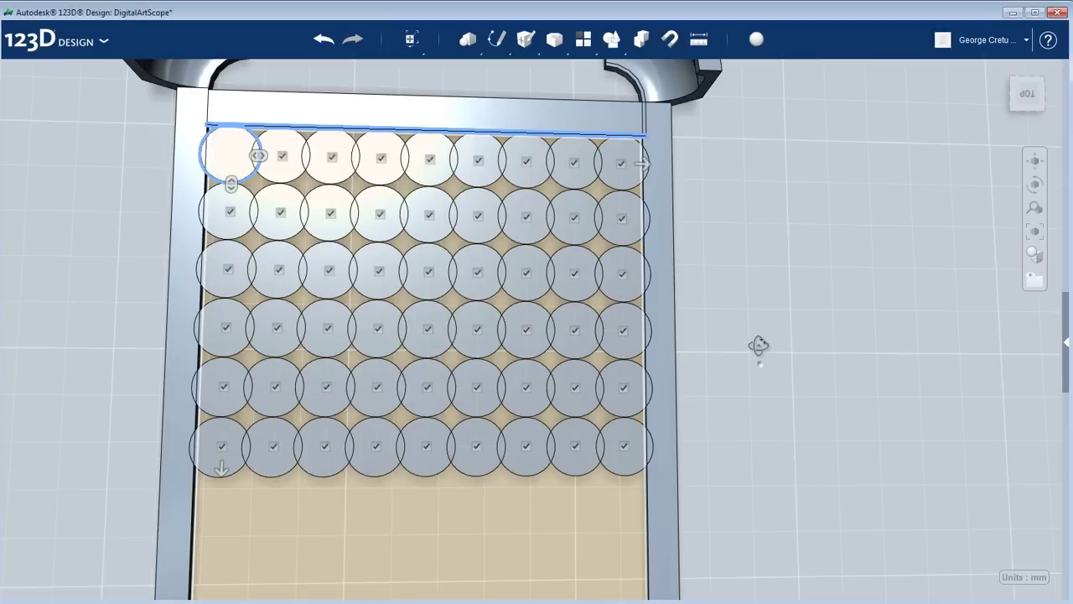
right_click_drag(759, 343, 666, 310)
middle_click_drag(587, 417, 738, 417)
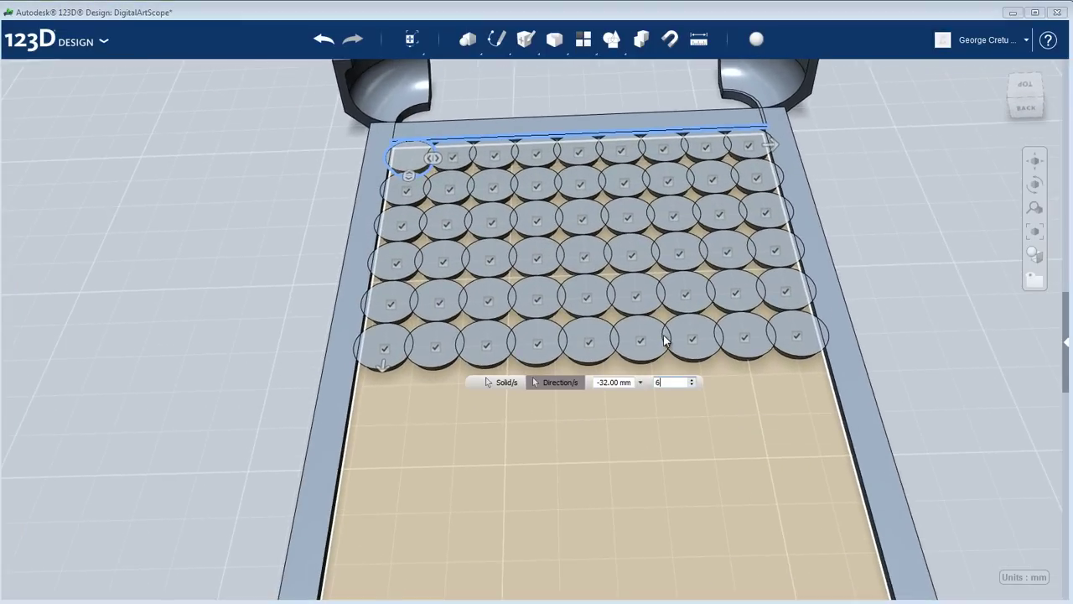
key("Return")
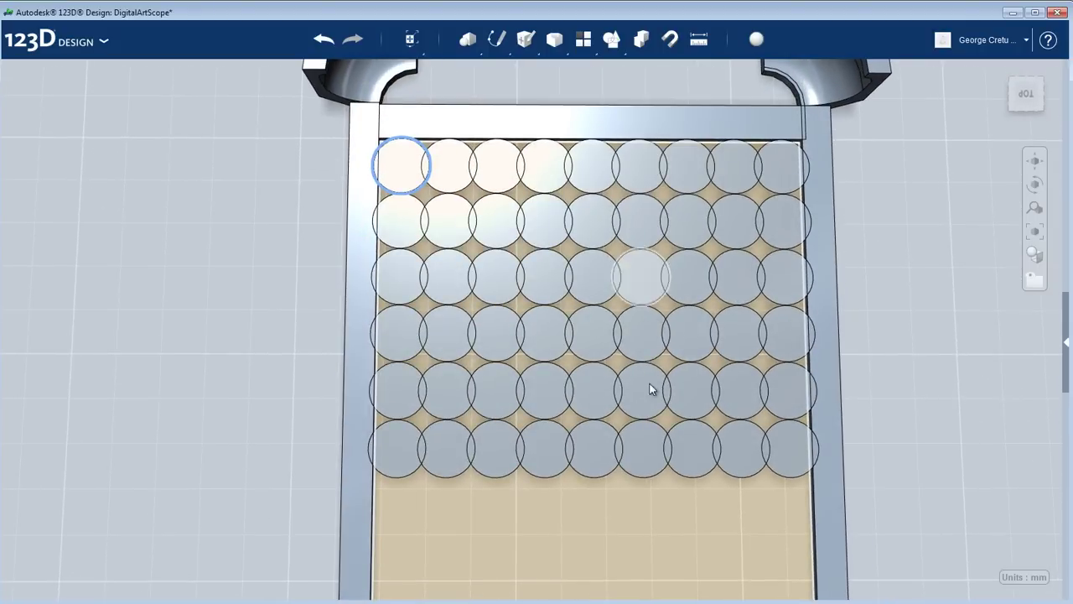
- Examine the cone grid from underneath and from above, checking the gaps and overlaps between neighbouring cones
right_click_drag(651, 505, 649, 403)
scroll(650, 403, "up", 5)
scroll(613, 339, "down", 5)
right_click_drag(613, 352, 592, 376)
scroll(592, 481, "up", 4)
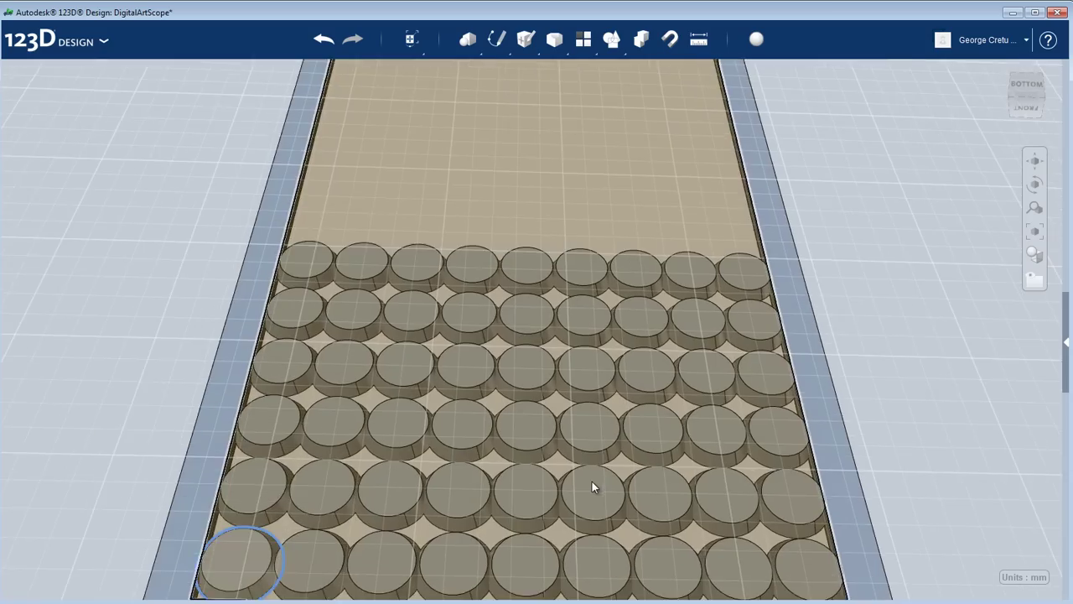
middle_click_drag(593, 482, 600, 265)
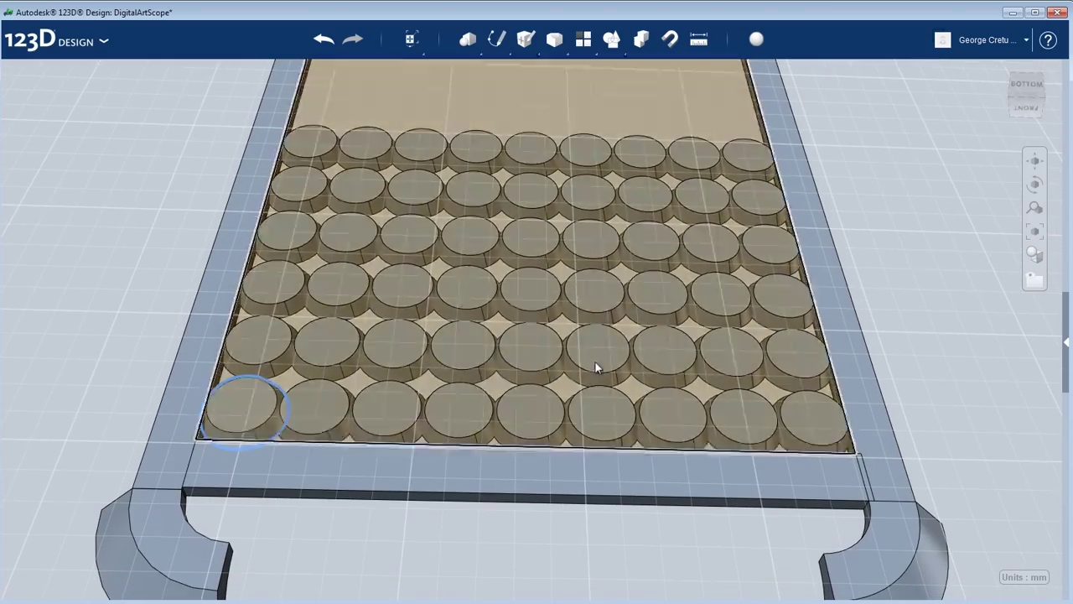
right_click_drag(596, 369, 597, 418)
right_click_drag(598, 215, 585, 249)
scroll(585, 249, "up", 2)
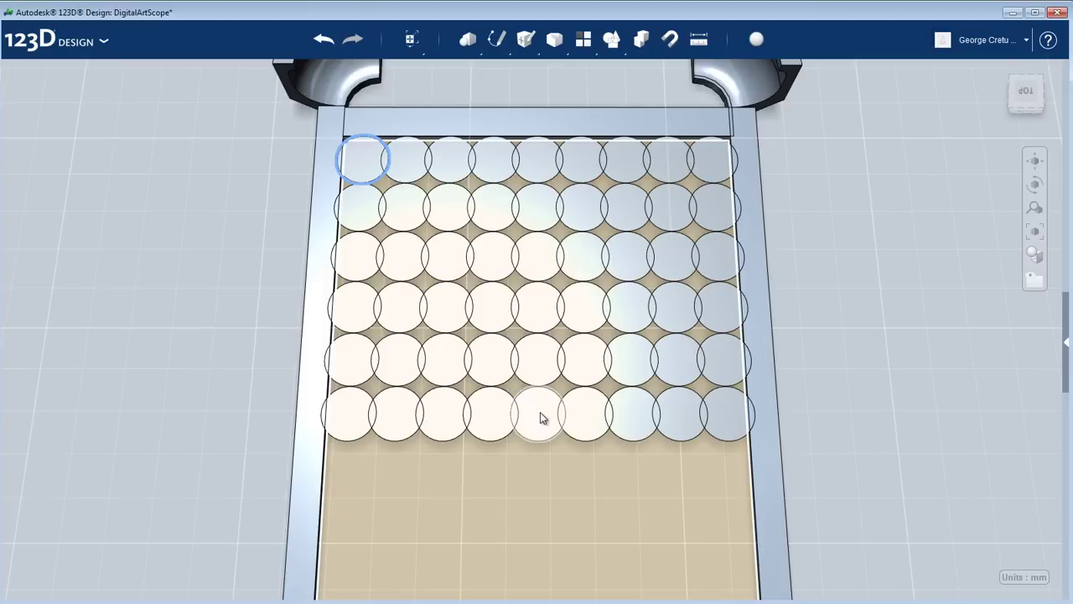
left_click(541, 357)
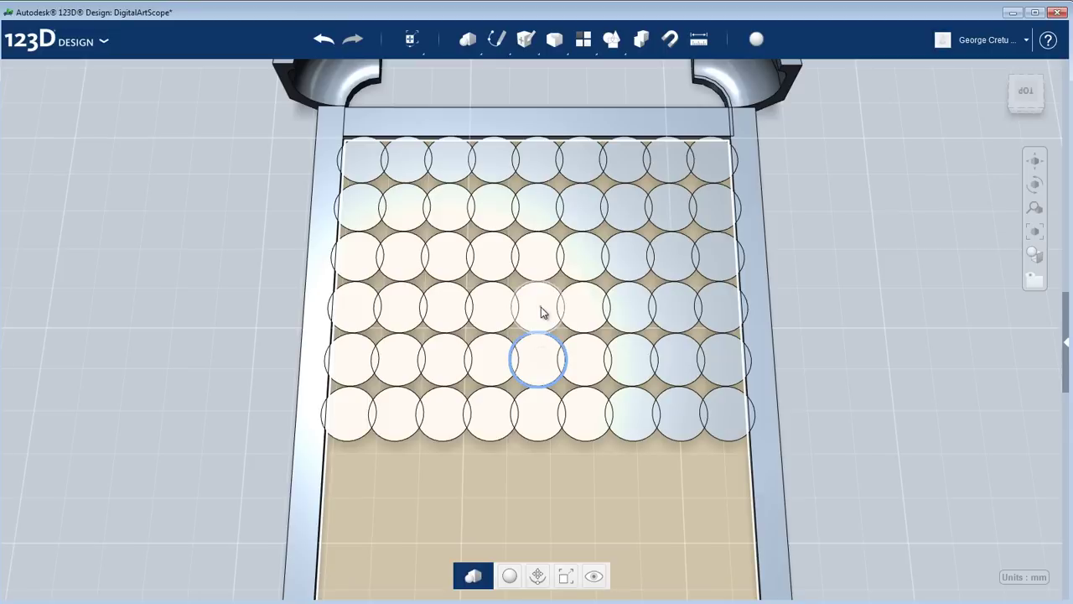
left_click(539, 305, "ctrl")
left_click(536, 254, "ctrl")
left_click(535, 205, "ctrl")
left_click(493, 208, "shift")
left_click(537, 207, "shift")
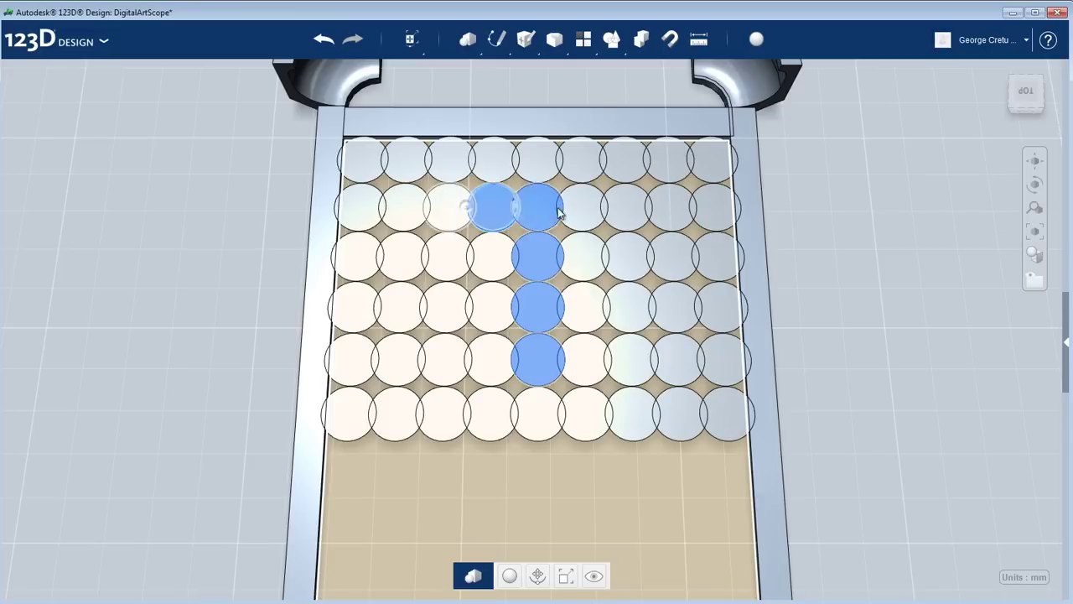
left_click(582, 208, "shift")
left_click(628, 210, "shift")
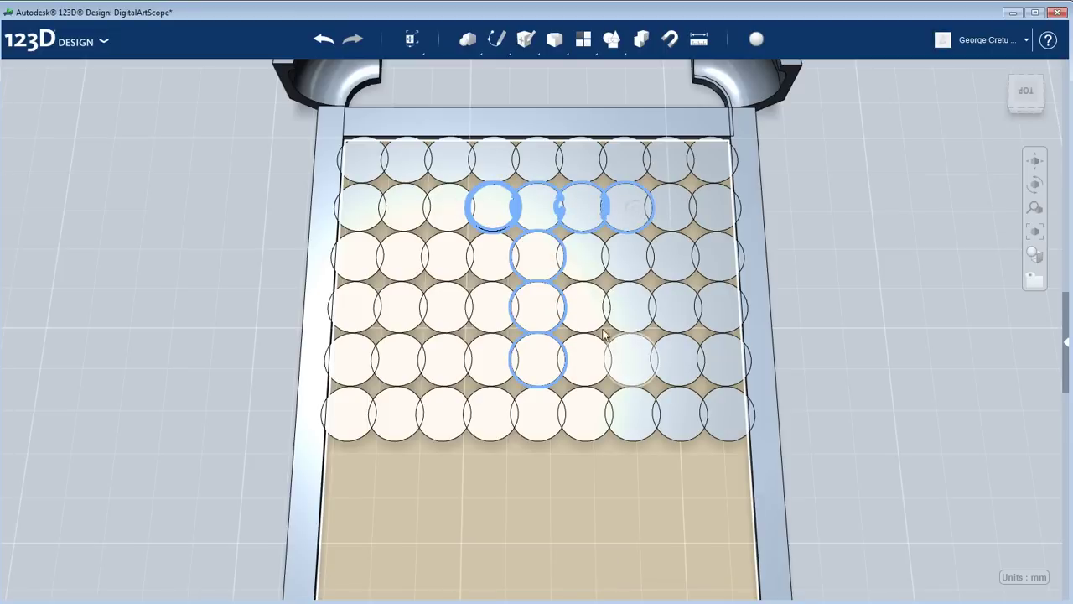
left_click(447, 209, "shift")
middle_click_drag(671, 264, 680, 314)
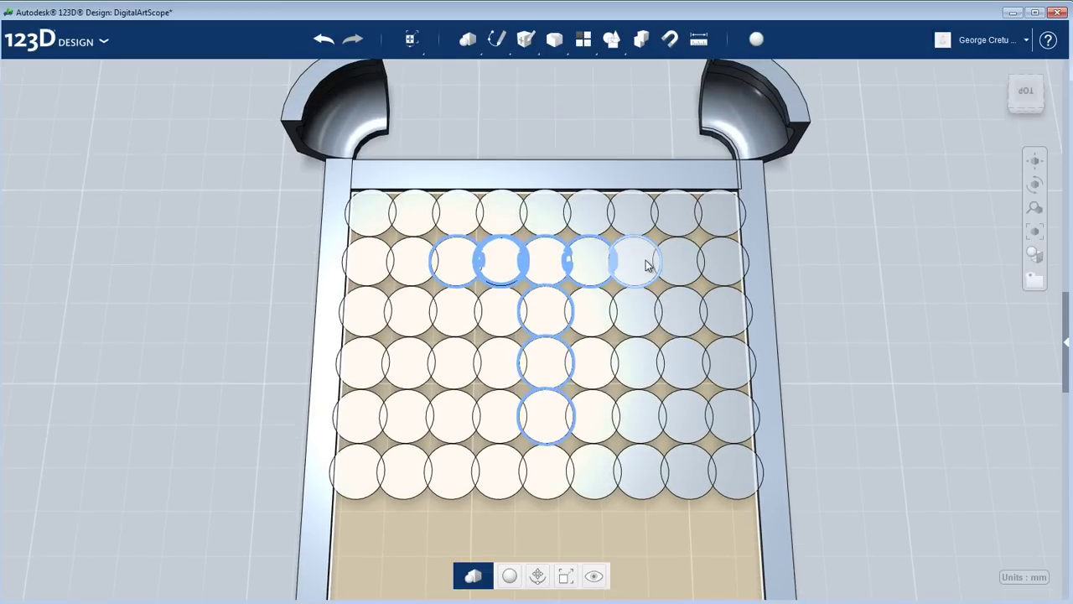
left_click(646, 260, "shift")
left_click(457, 261, "shift")
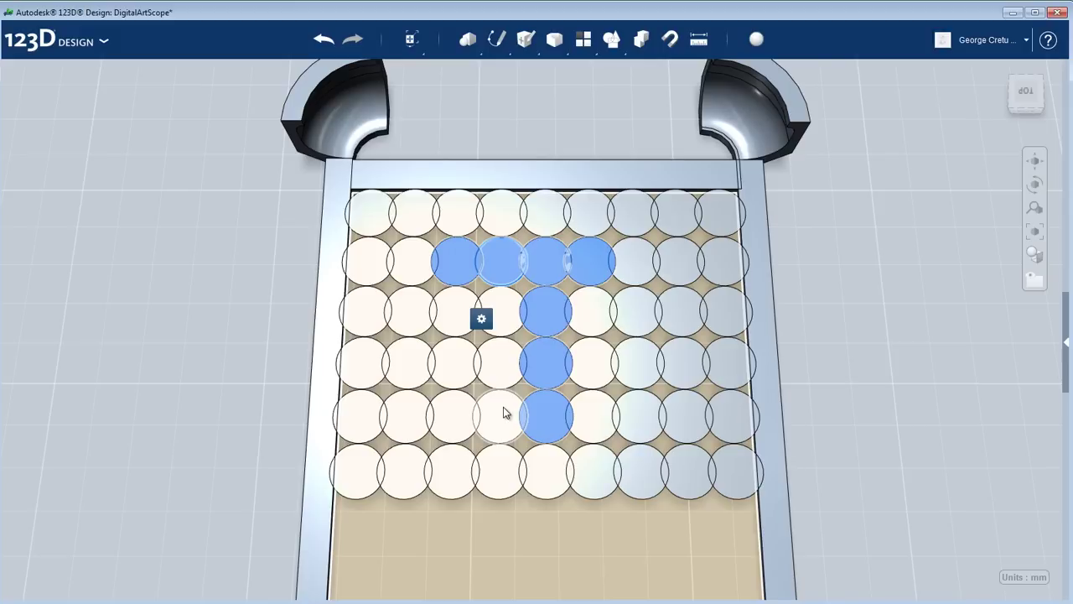
left_click(475, 256, "shift")
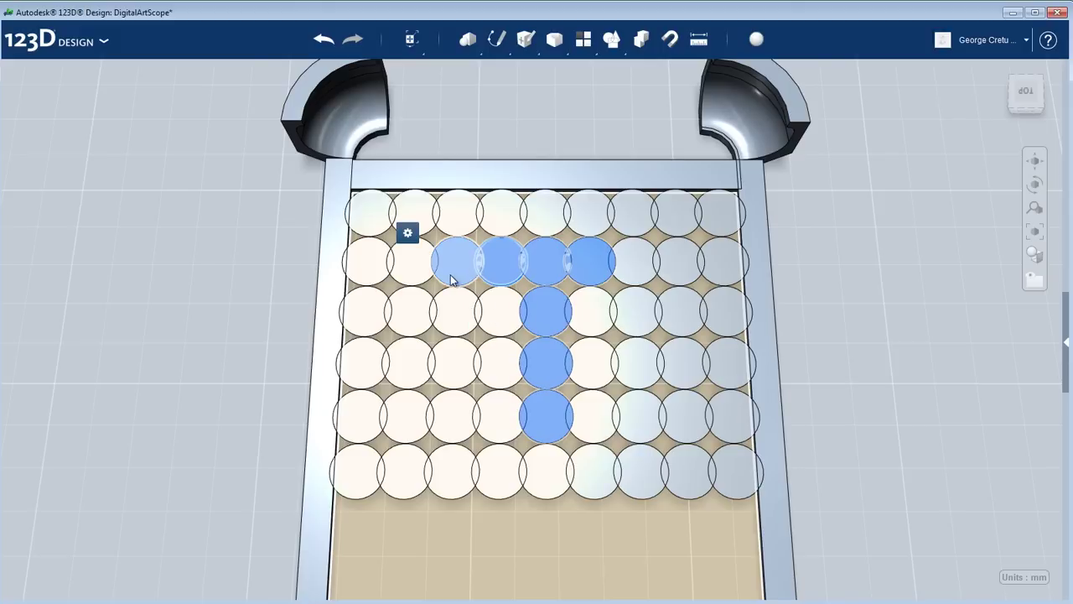
left_click(777, 307)
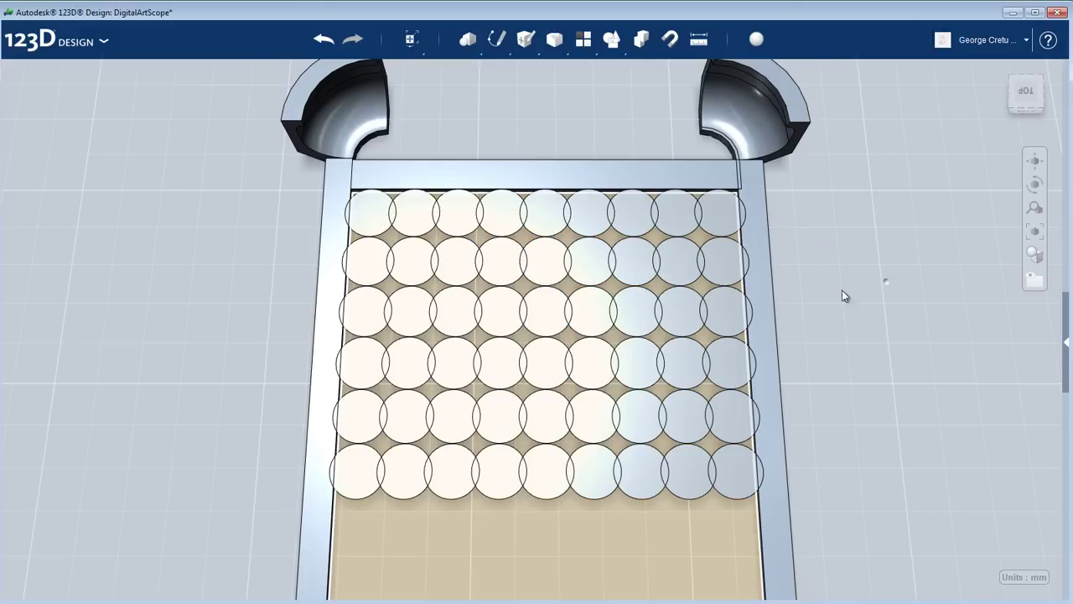
- Delete the cones forming a capital I in the middle of the grid: three across rows two and five, joined by the fifth-column cones
left_click(549, 271, "shift")
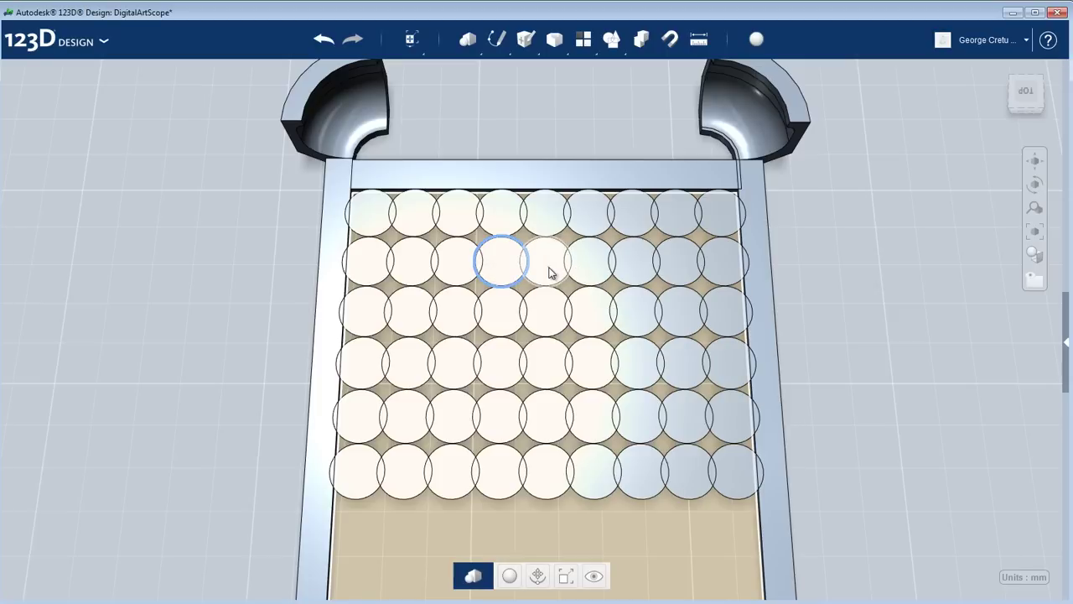
left_click(596, 271, "shift")
left_click(546, 323, "shift")
left_click(550, 375, "shift")
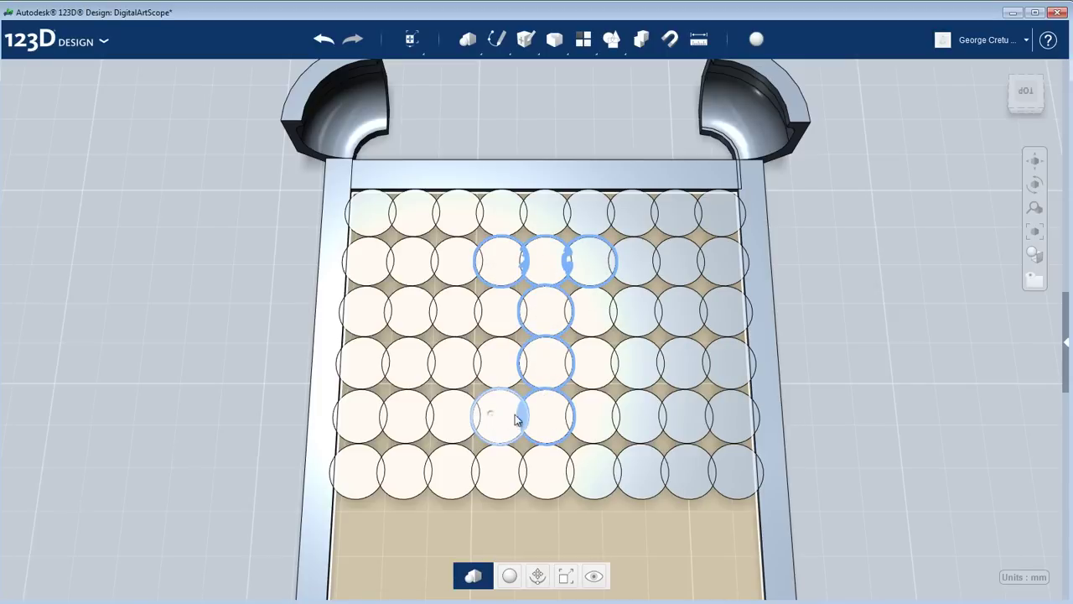
left_click(583, 423, "shift")
right_click_drag(817, 338, 816, 303)
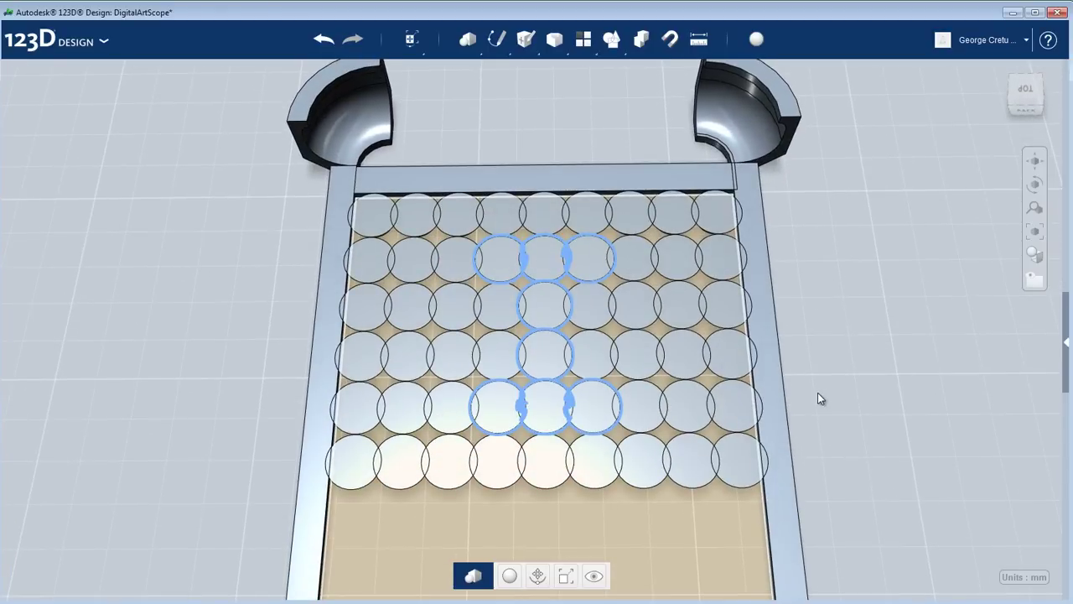
key("Delete")
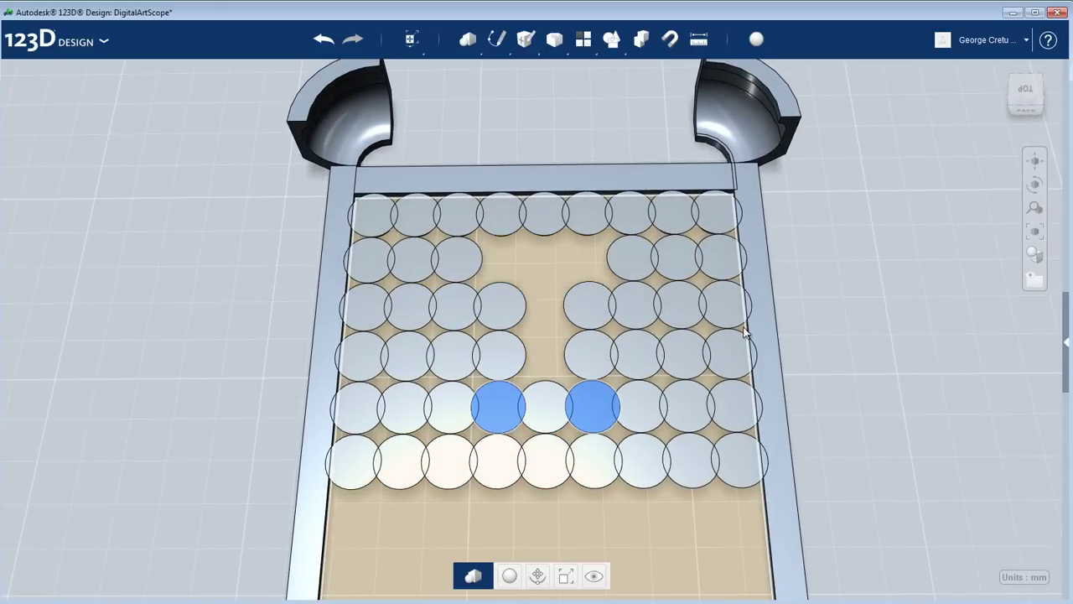
- Try deleting the cone in the third column of the fourth row, inspect where its neighbours touch, and undo the deletion
right_click_drag(550, 267, 553, 295)
scroll(606, 286, "down", 3)
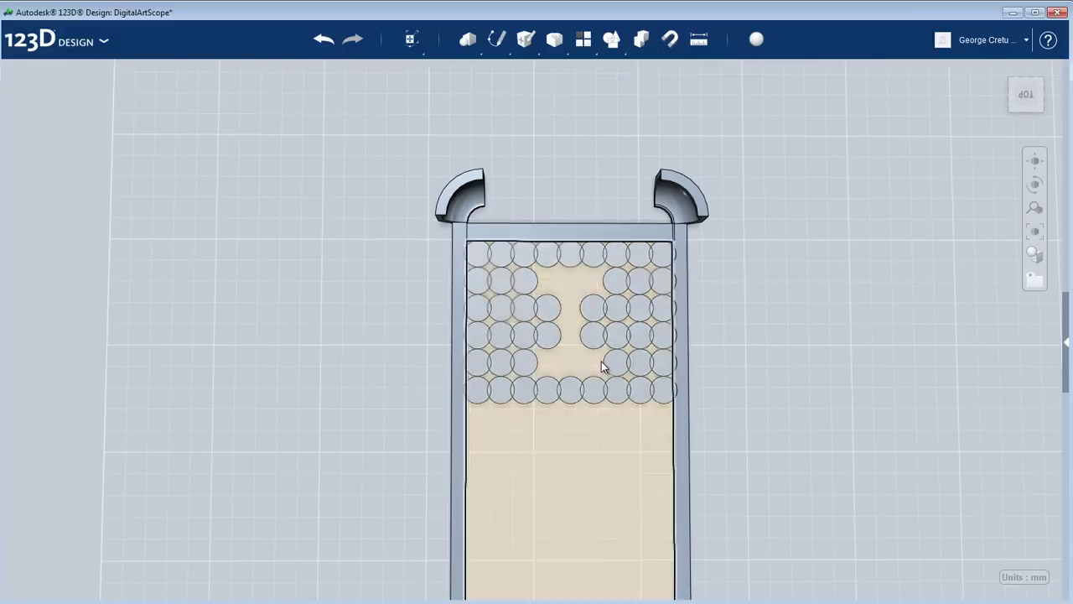
scroll(606, 357, "up", 2)
scroll(573, 342, "down", 3)
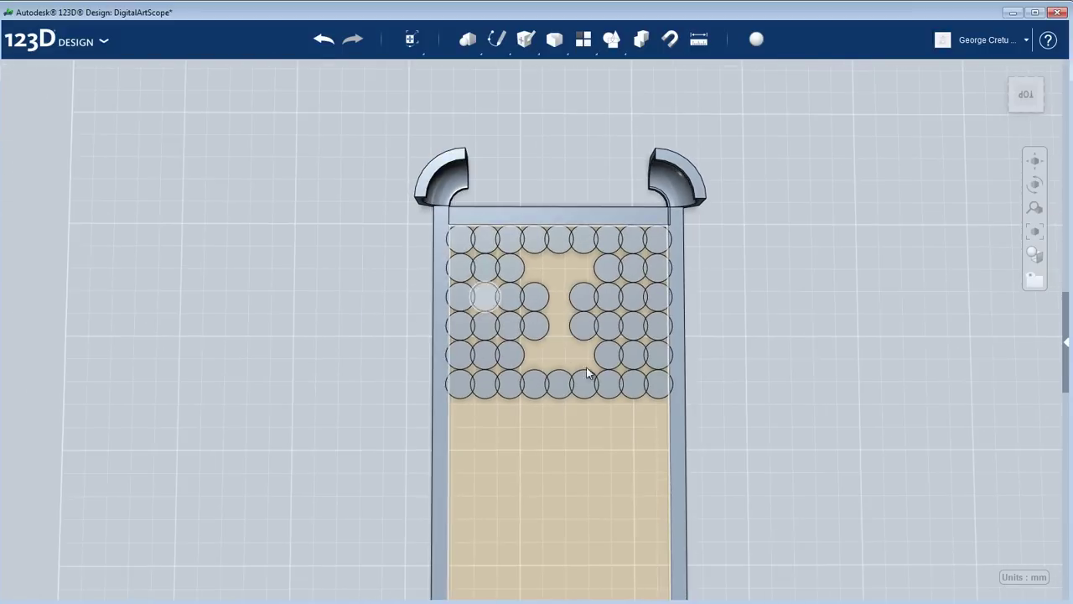
scroll(587, 358, "up", 5)
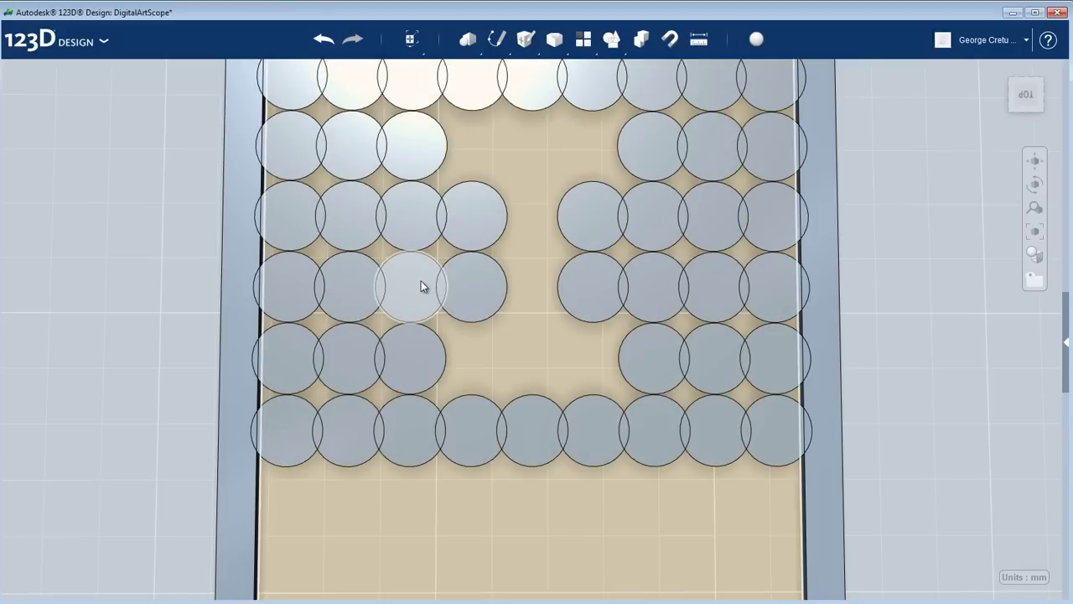
left_click(421, 283)
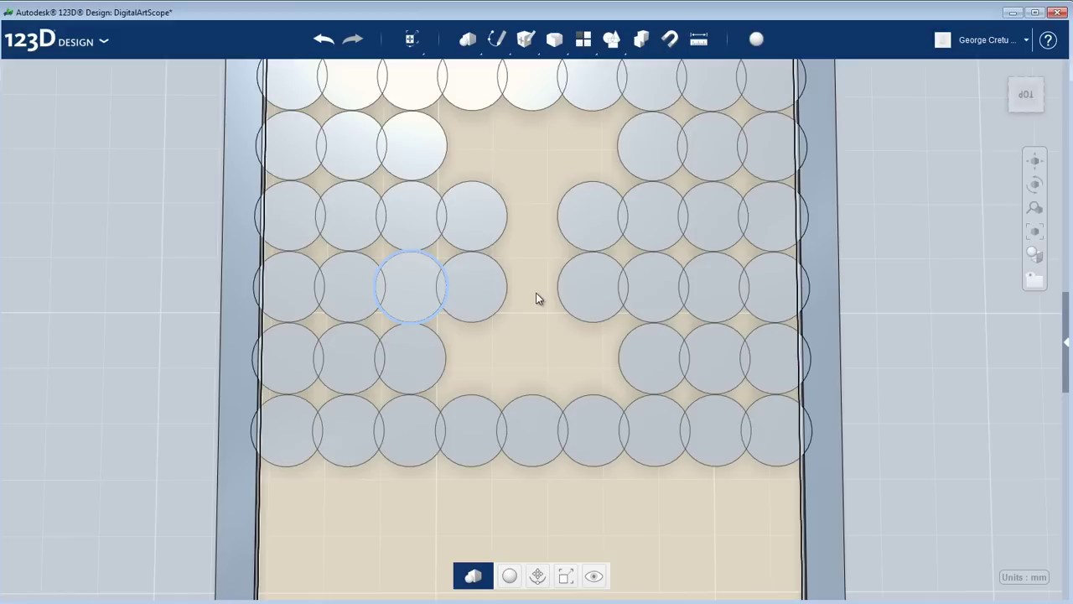
key("Delete")
middle_click_drag(537, 273, 644, 314)
scroll(588, 320, "up", 2)
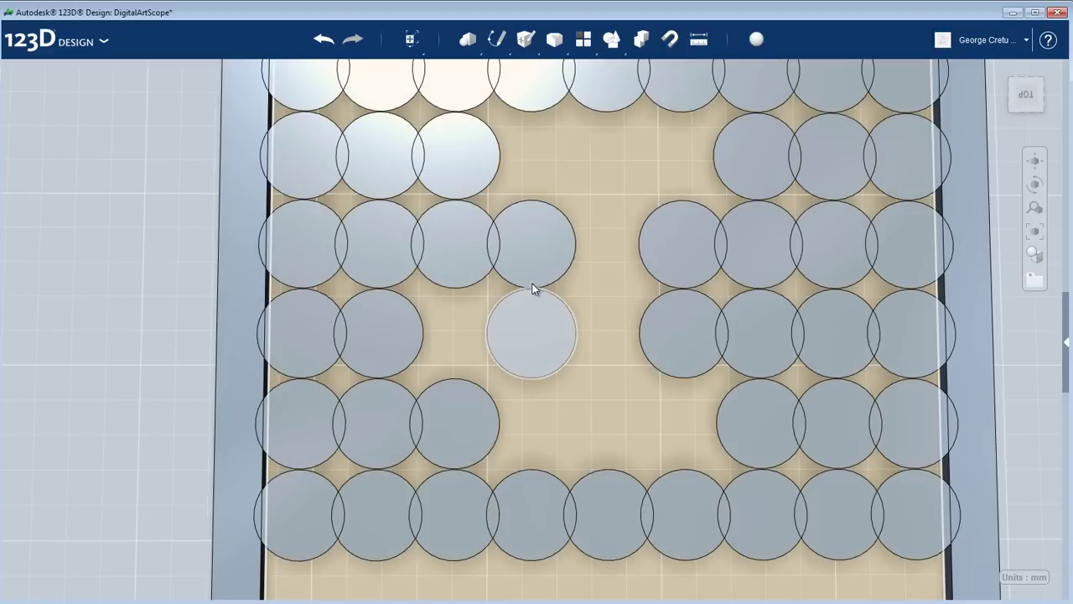
scroll(537, 285, "up", 3)
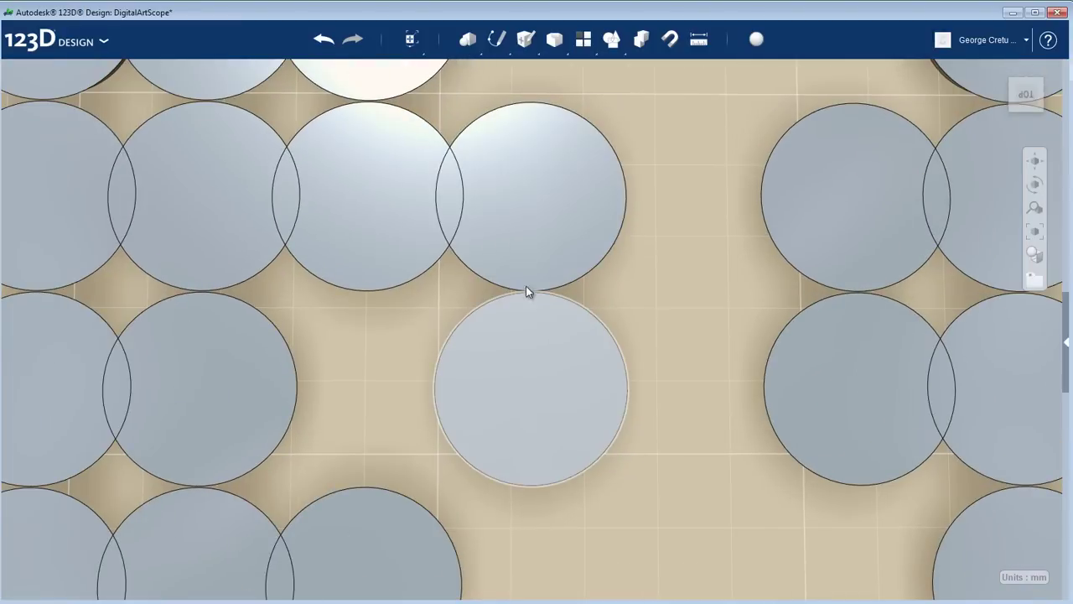
scroll(529, 294, "down", 3)
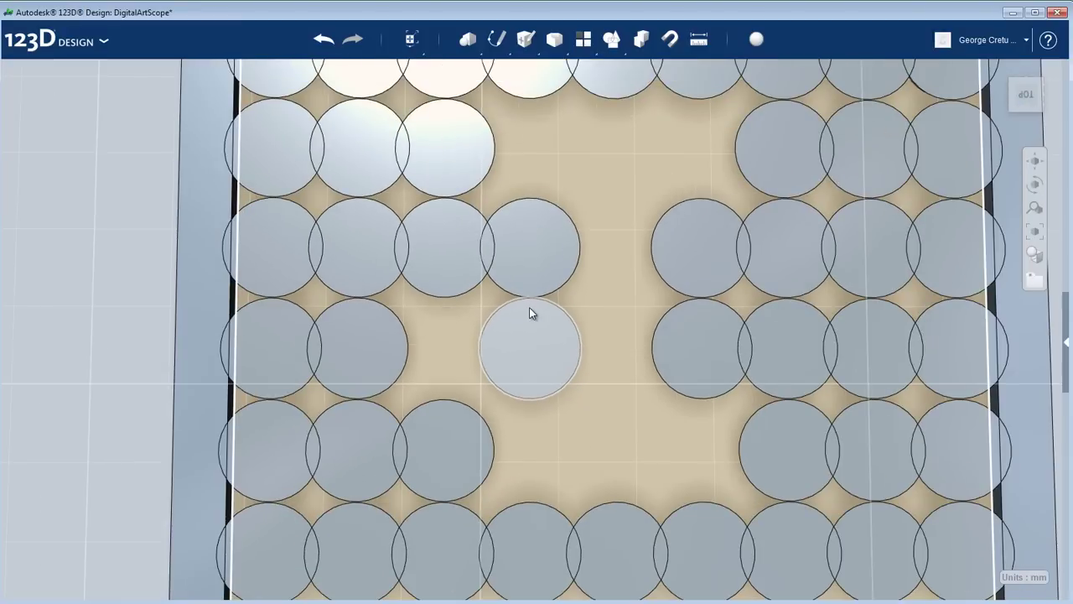
key("ctrl+z")
- Examine the I-shaped opening in the cone grid and the empty part of the frame from above and from underneath
scroll(571, 327, "down", 3)
middle_click_drag(598, 324, 535, 325)
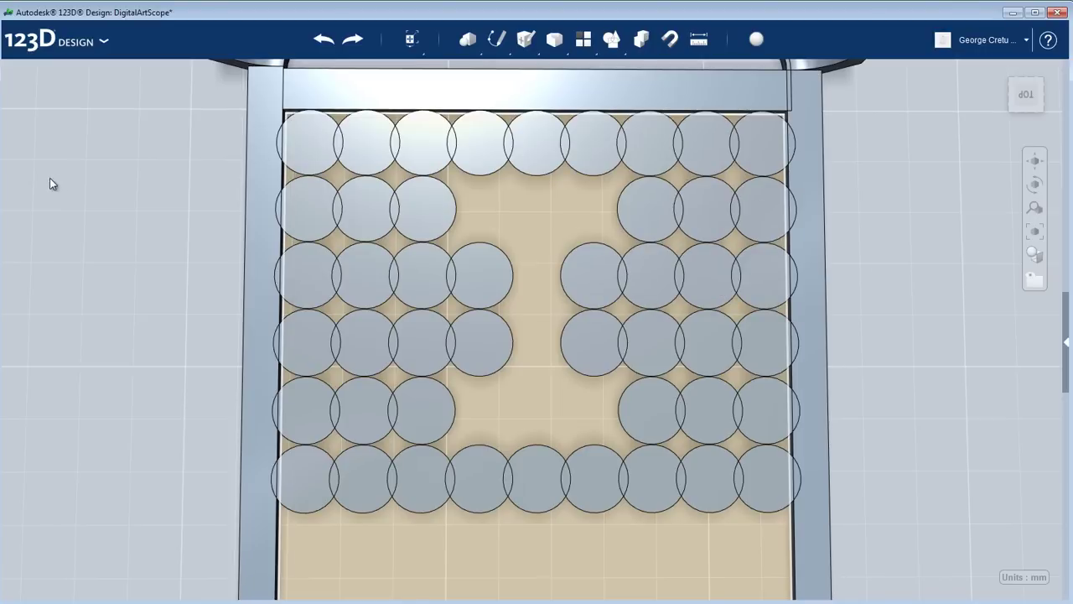
scroll(511, 388, "down", 2)
scroll(503, 378, "down", 1)
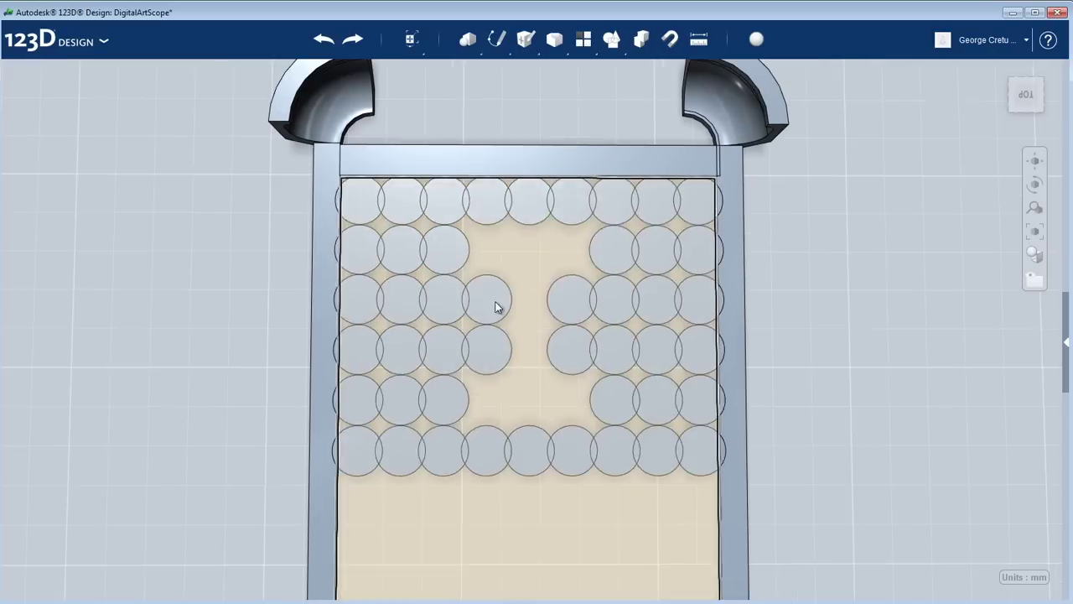
middle_click_drag(529, 341, 565, 213)
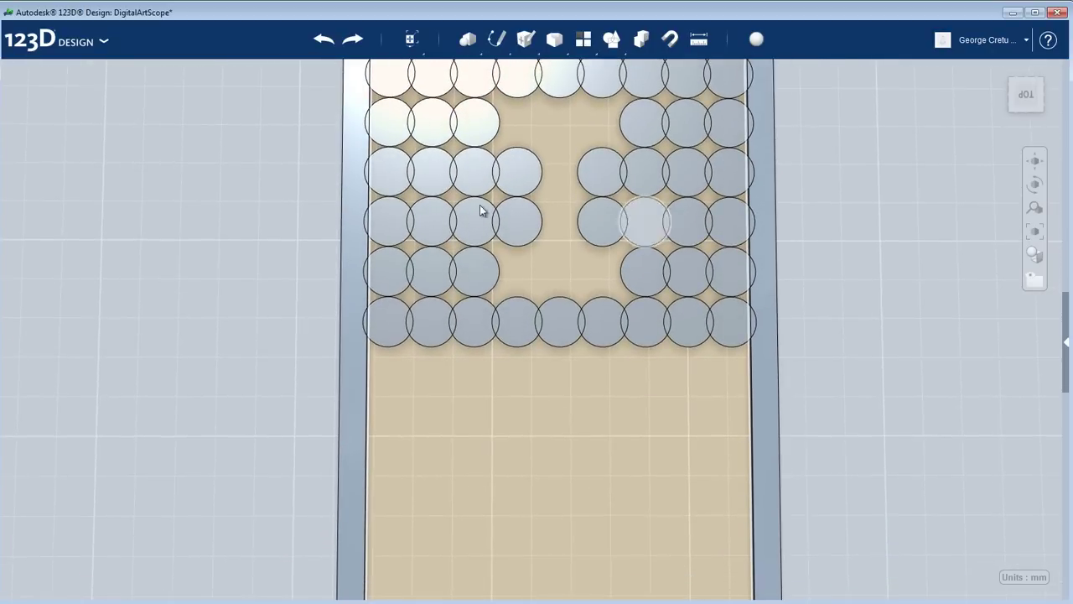
scroll(629, 289, "down", 2)
scroll(631, 345, "down", 3)
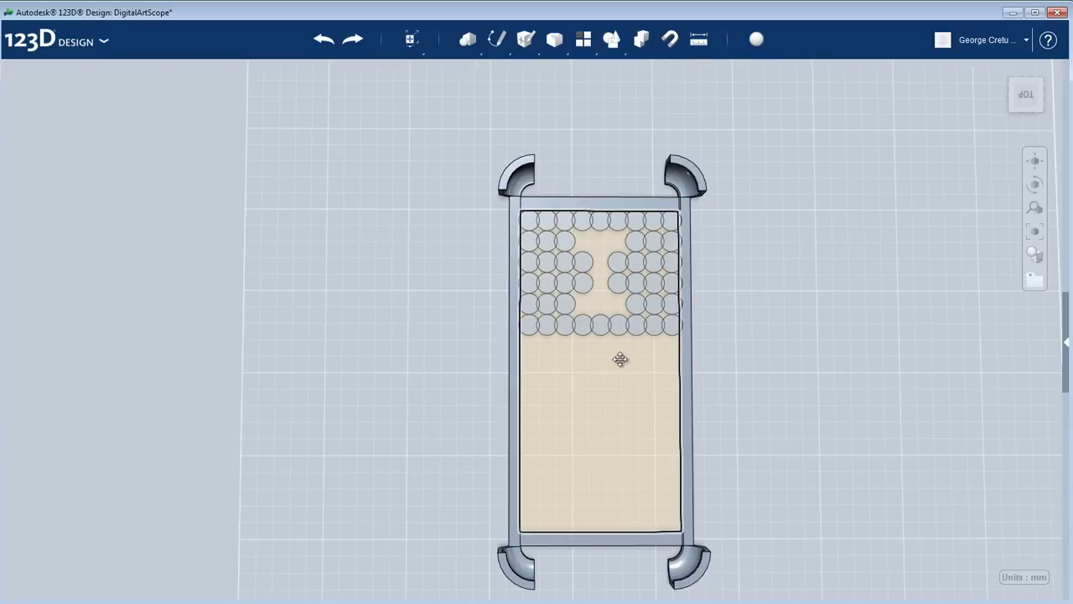
right_click_drag(618, 293, 585, 432)
scroll(763, 427, "up", 2)
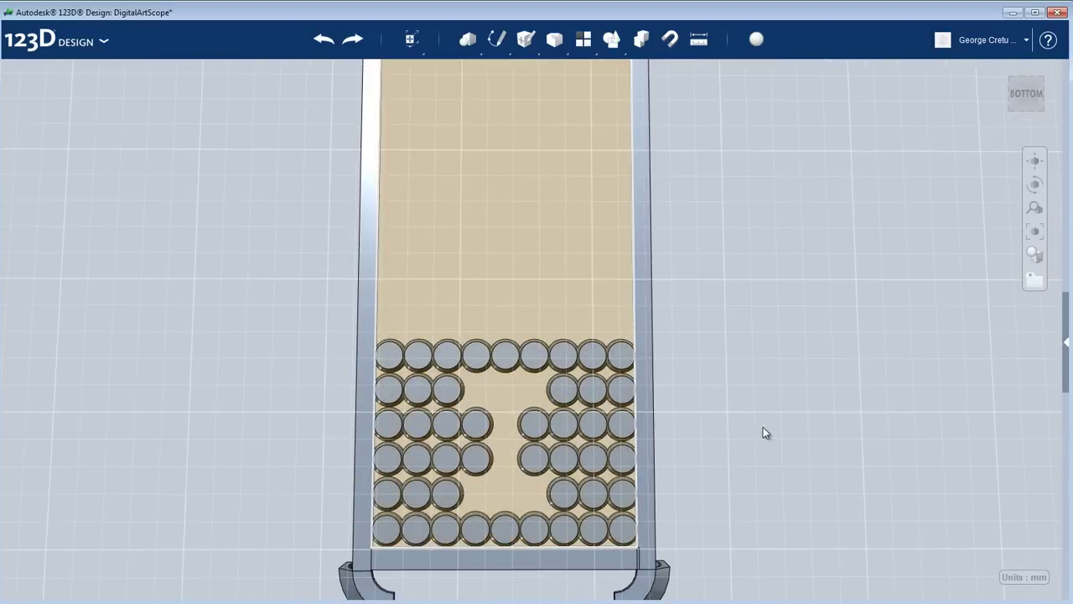
right_click_drag(763, 427, 741, 417)
middle_click_drag(741, 417, 790, 347)
scroll(757, 350, "up", 2)
right_click_drag(848, 361, 833, 343)
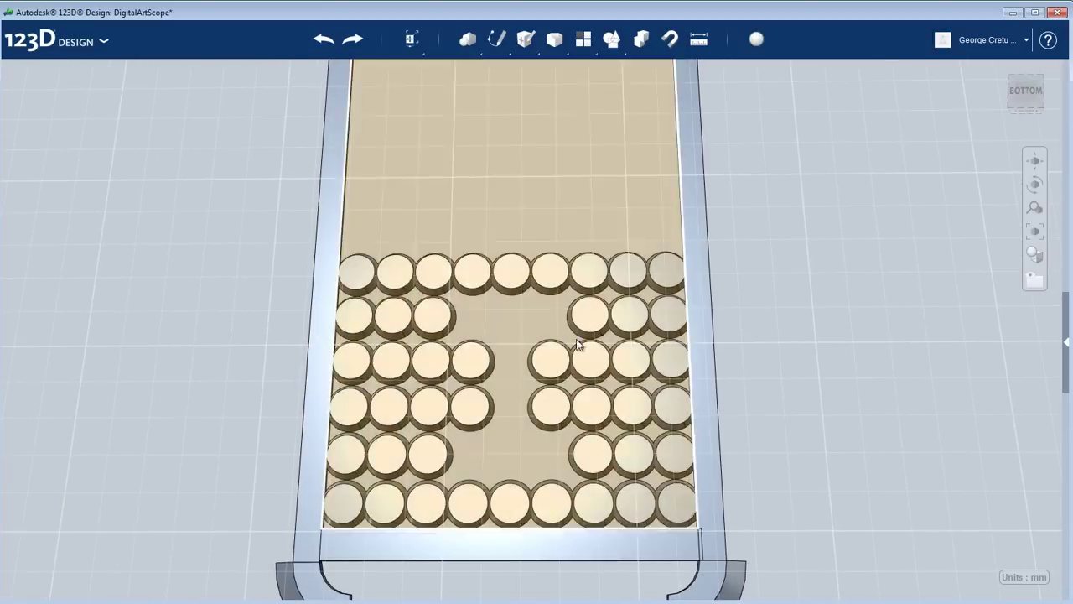
right_click_drag(527, 120, 582, 168)
mouse_move(585, 296)
right_mouse_down()
mouse_move(592, 280)
mouse_move(589, 289)
right_mouse_up()
- Sketch a U-shaped spline on the frame's empty area, running from one side wall down near the end wall and up to the opposite side wall
mouse_move(504, 36)
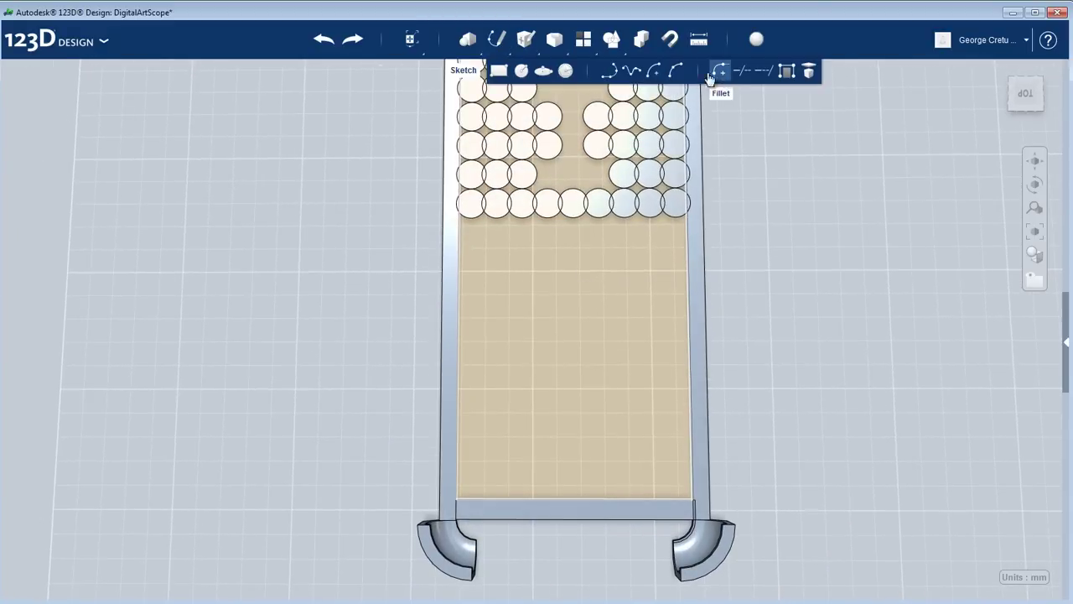
left_click(618, 74)
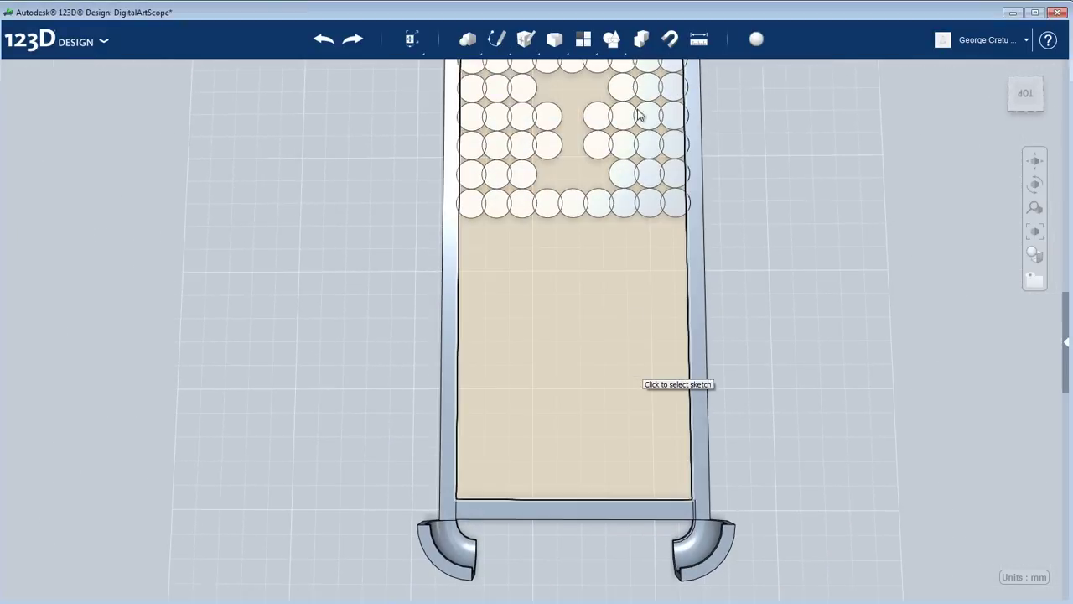
mouse_move(500, 42)
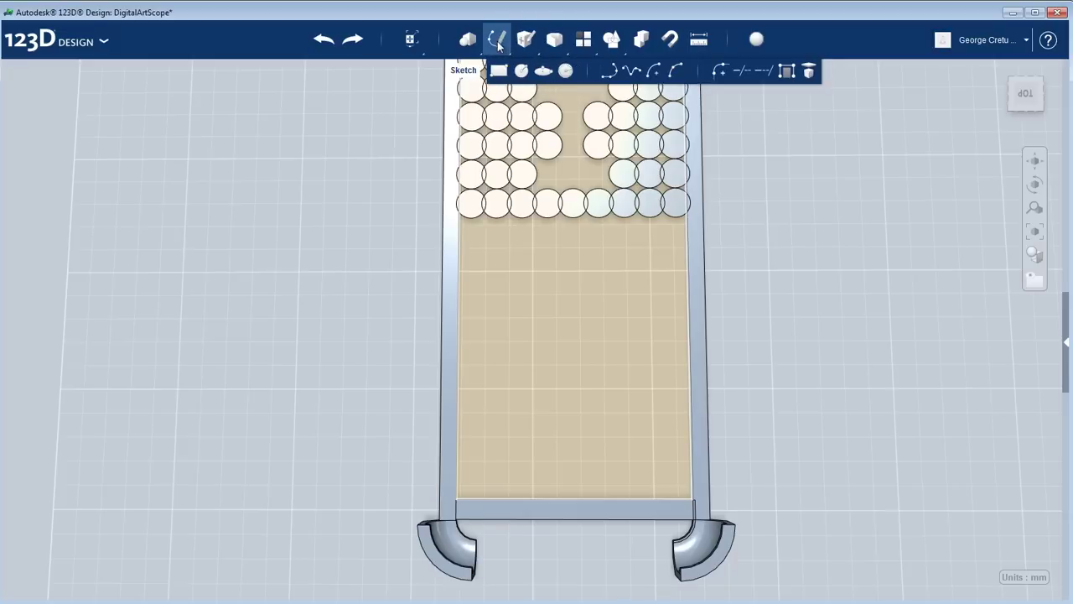
left_click(633, 73)
scroll(537, 337, "down", 3)
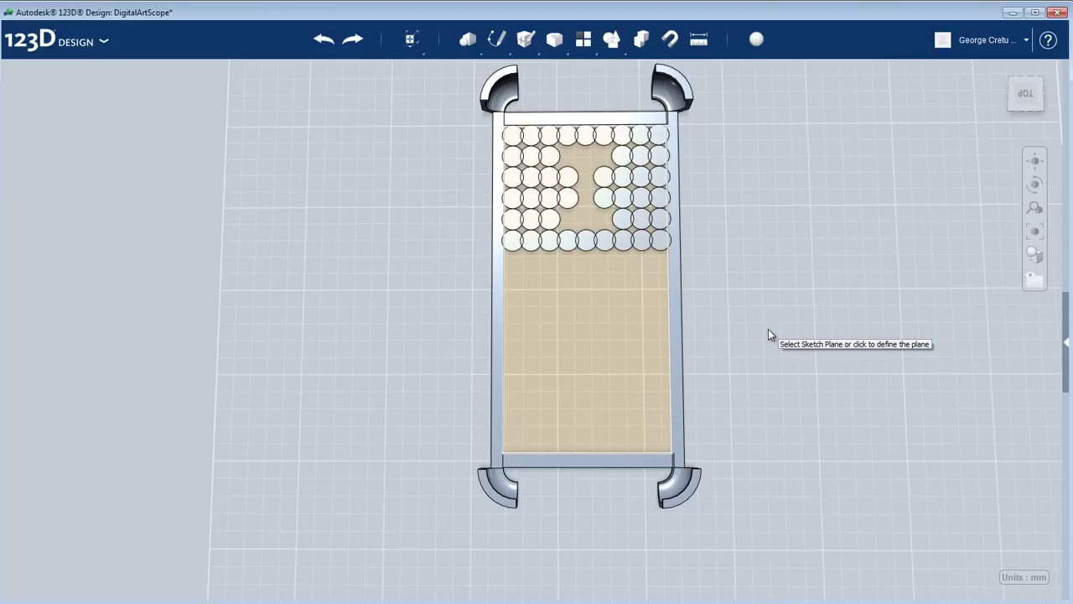
left_click(629, 341)
scroll(563, 376, "up", 3)
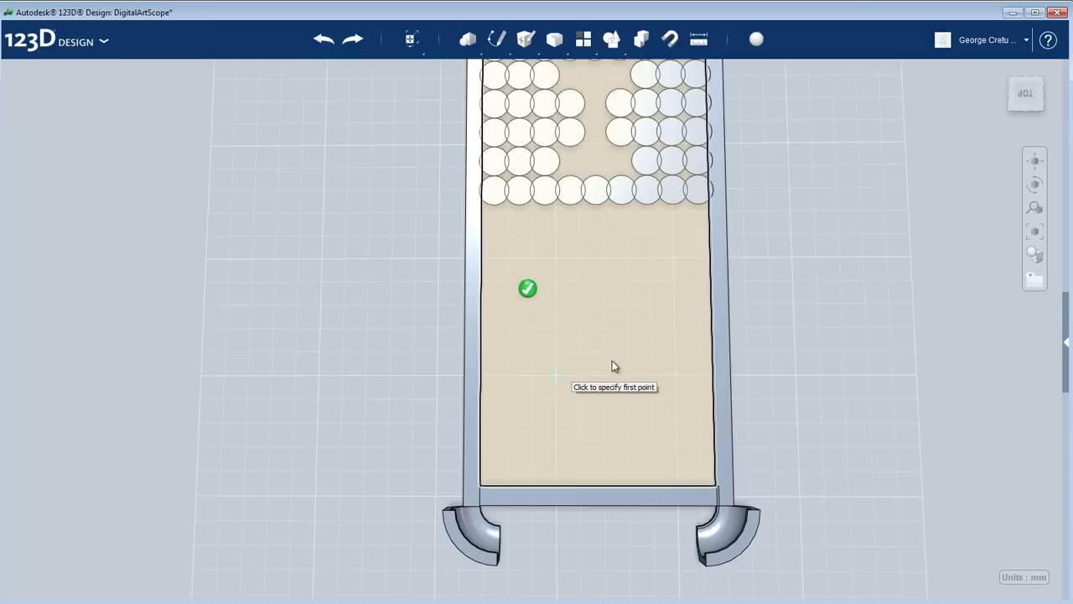
middle_click_drag(613, 358, 555, 361)
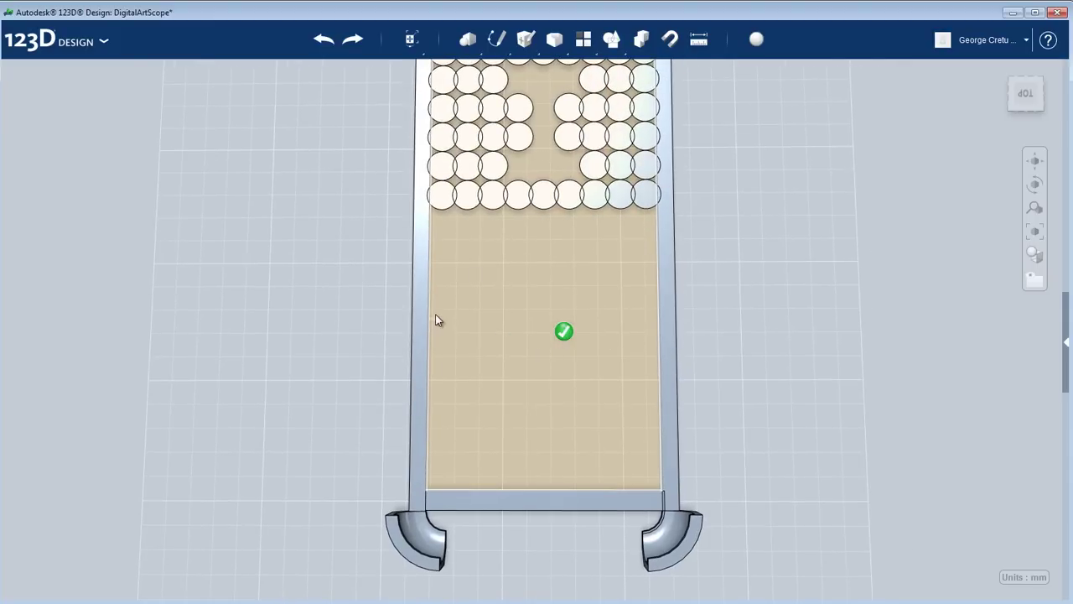
scroll(436, 319, "up", 1)
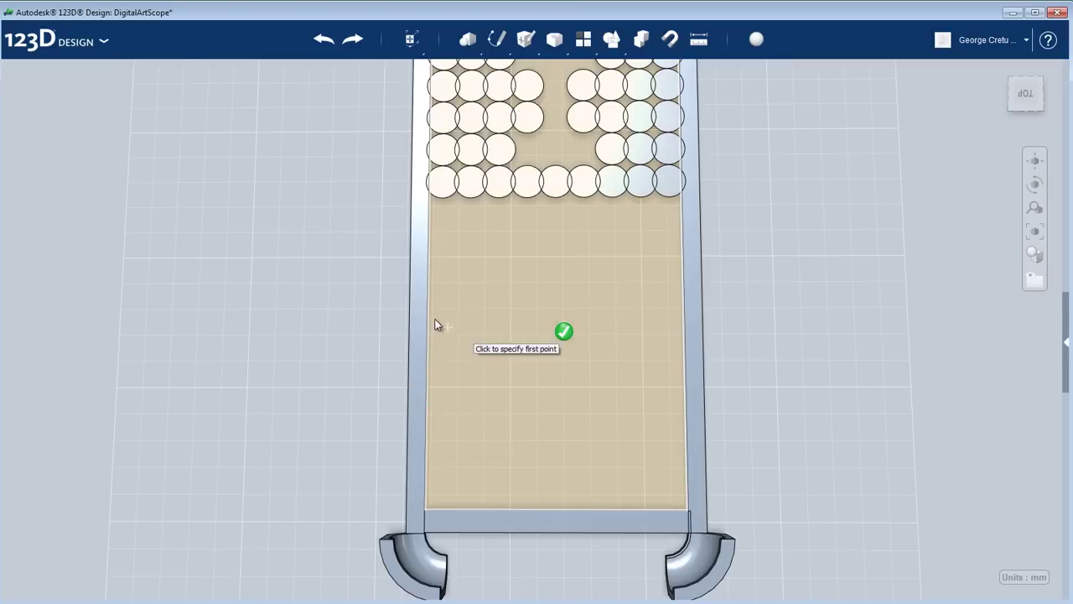
left_click(428, 266)
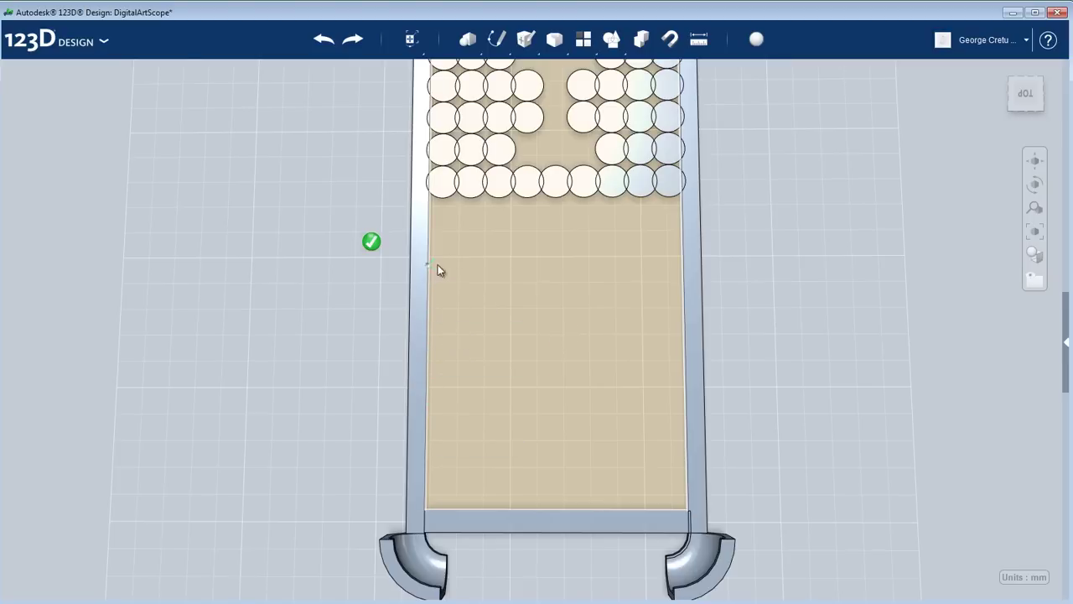
left_click(479, 288)
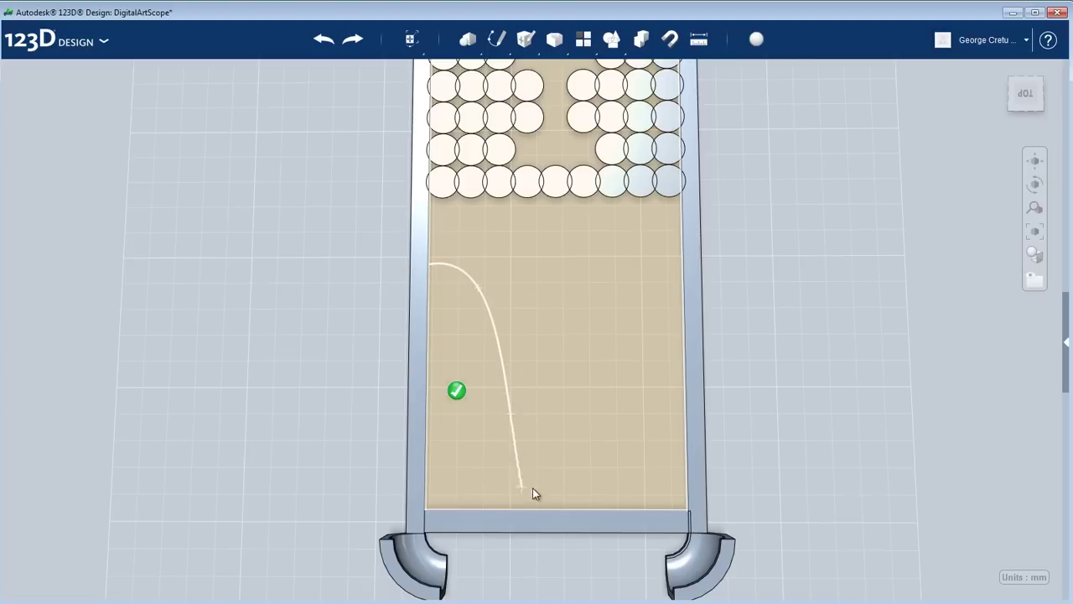
left_click(646, 466)
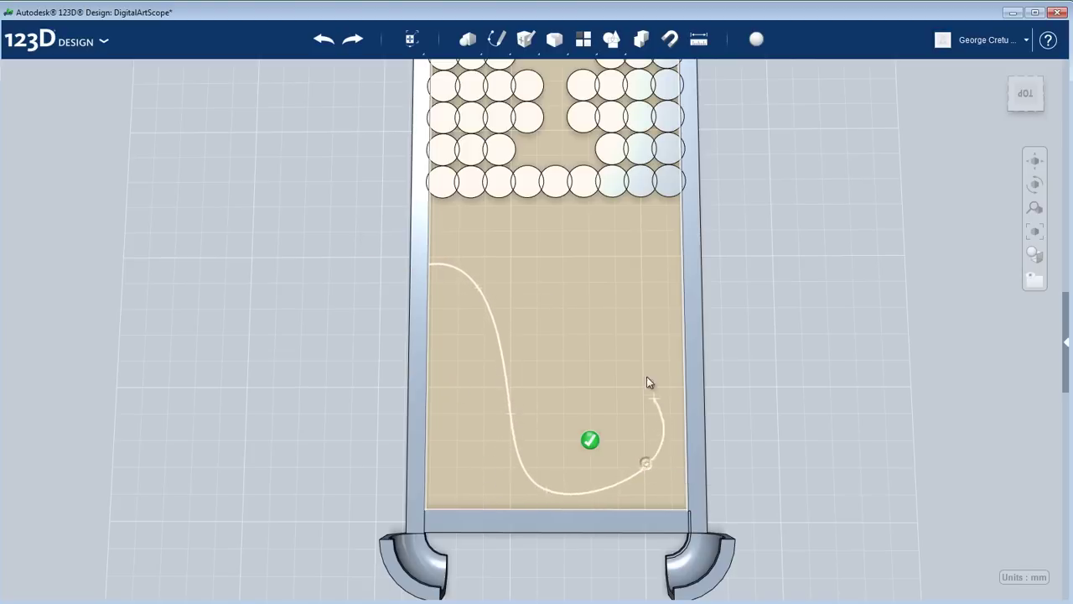
left_click(642, 334)
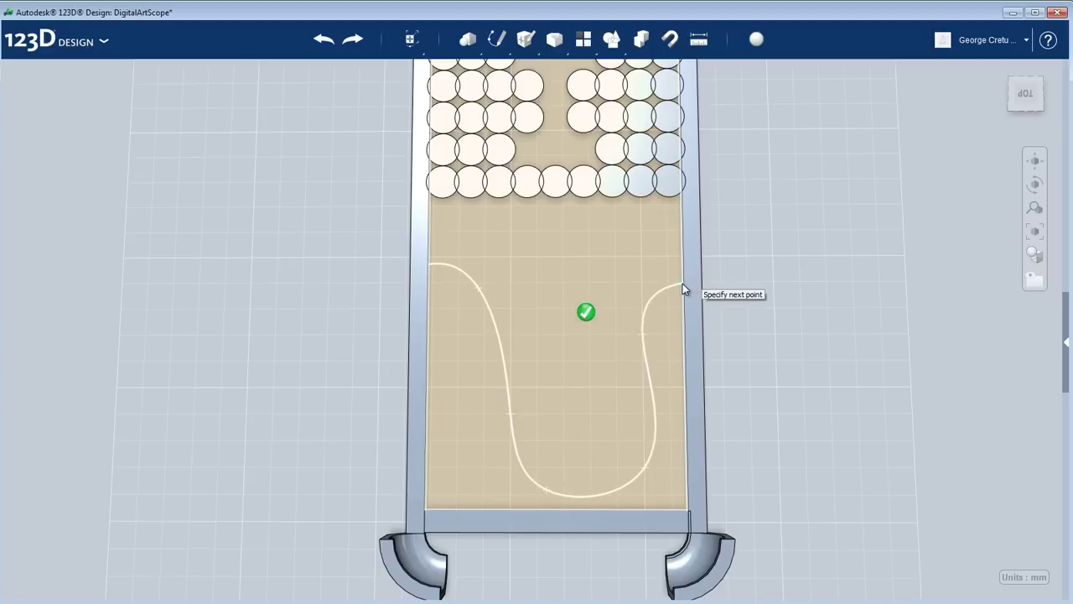
left_click(683, 284)
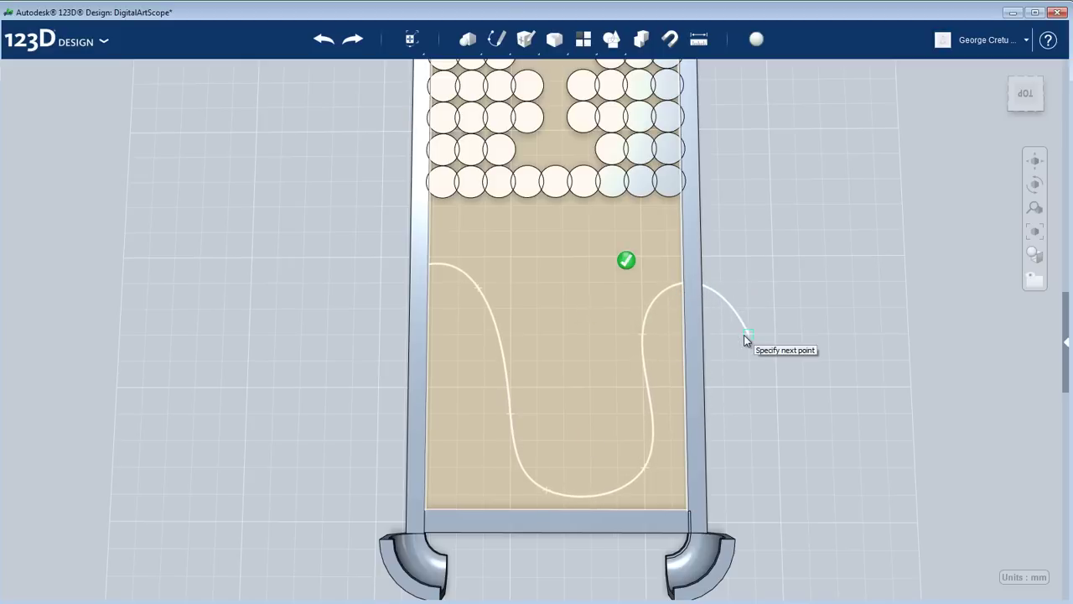
key("Return")
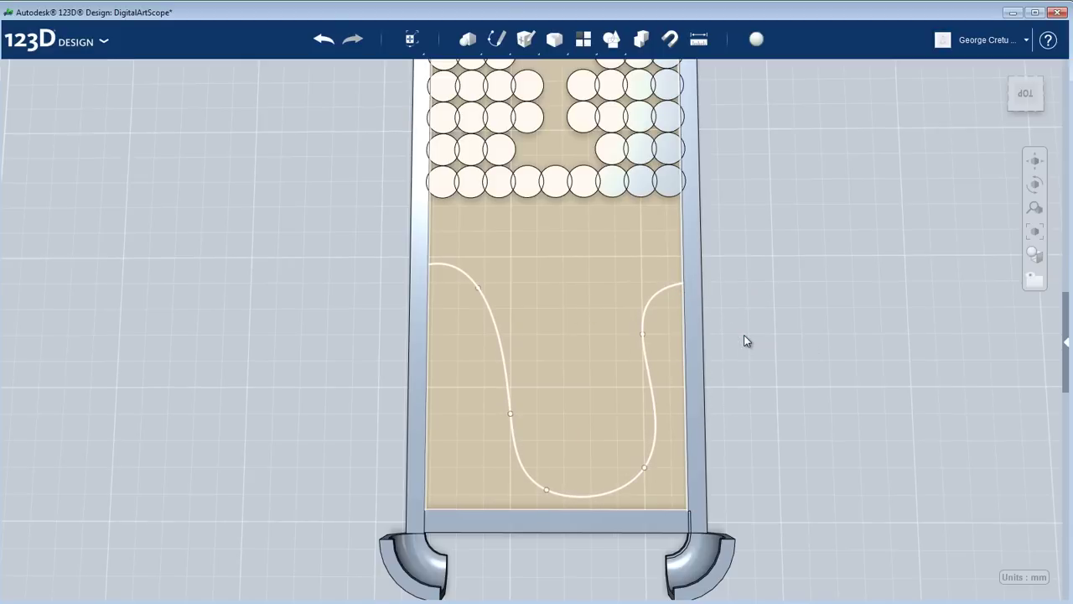
- Reshape the spline's lower loop by moving its lower fit points, and undo the accidental shift of the whole curve
scroll(427, 491, "up", 2)
left_click_drag(528, 398, 503, 395)
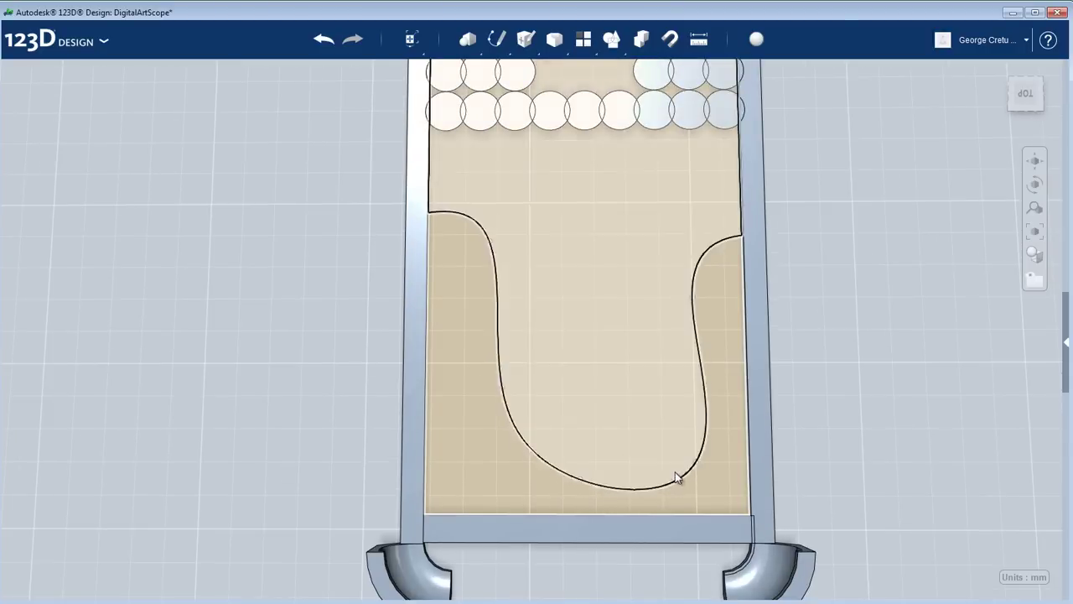
left_click_drag(695, 464, 706, 404)
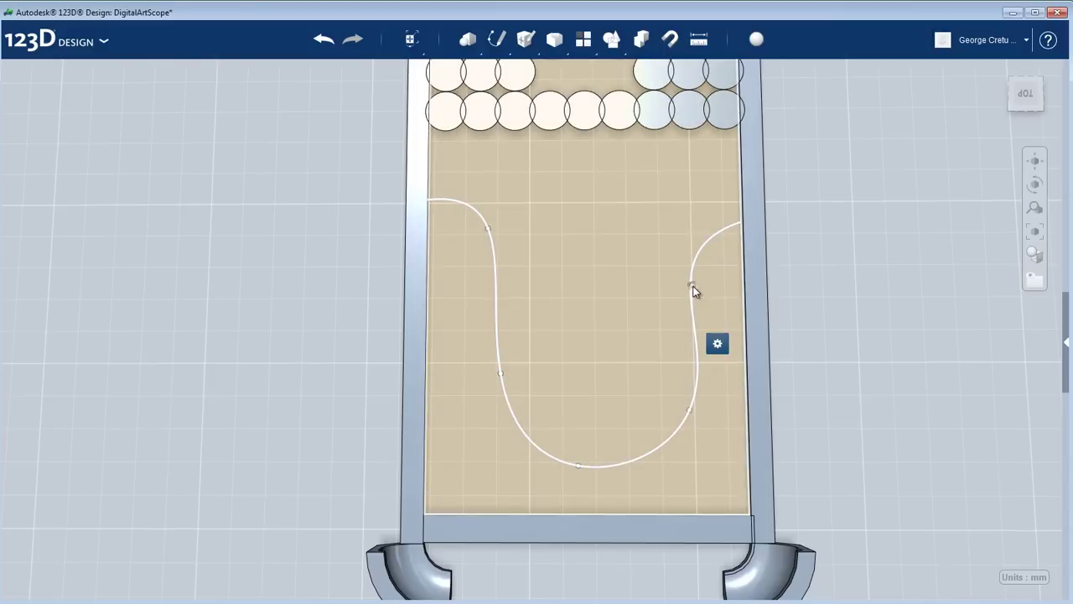
left_click(688, 285)
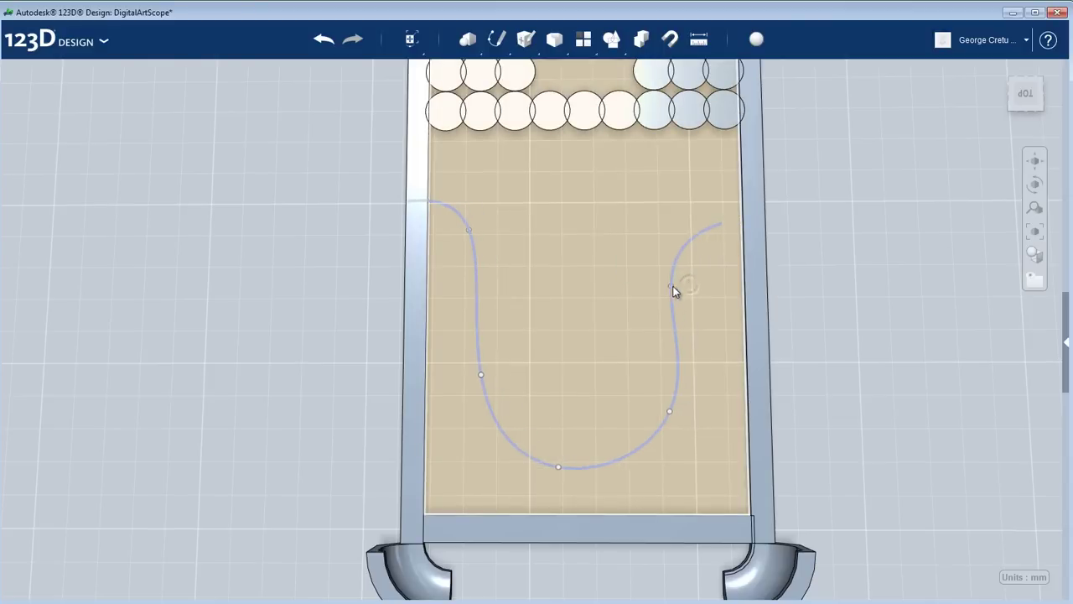
key("ctrl+z")
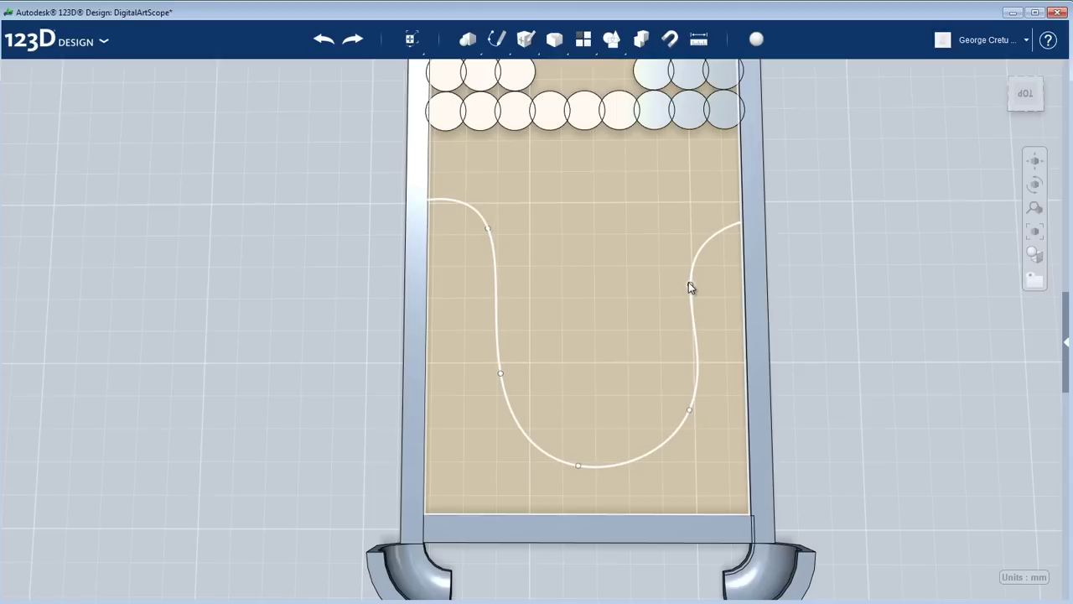
- Pull the spline's two upper fit points inward to narrow the loop's neck, and undo the accidental sideways shift of the curve
left_click_drag(688, 282, 666, 301)
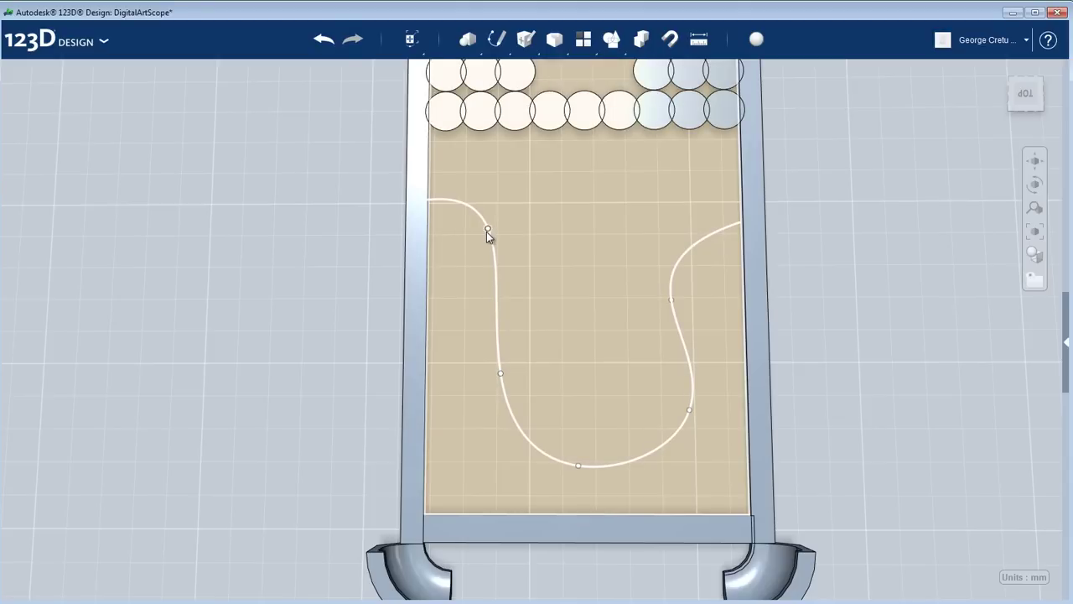
left_click_drag(486, 232, 531, 273)
left_click(563, 439)
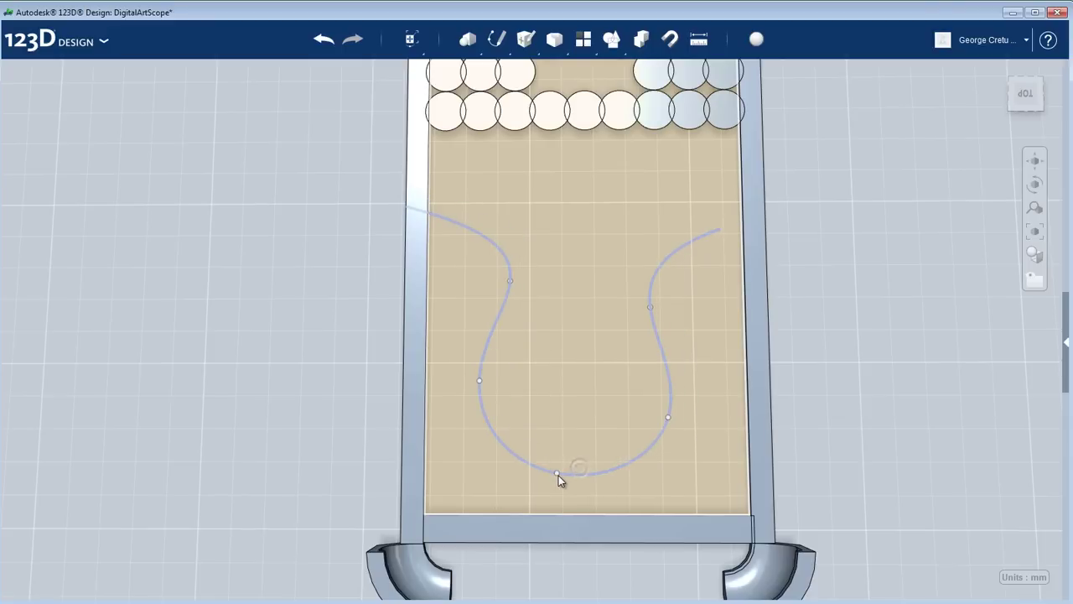
key("ctrl+z")
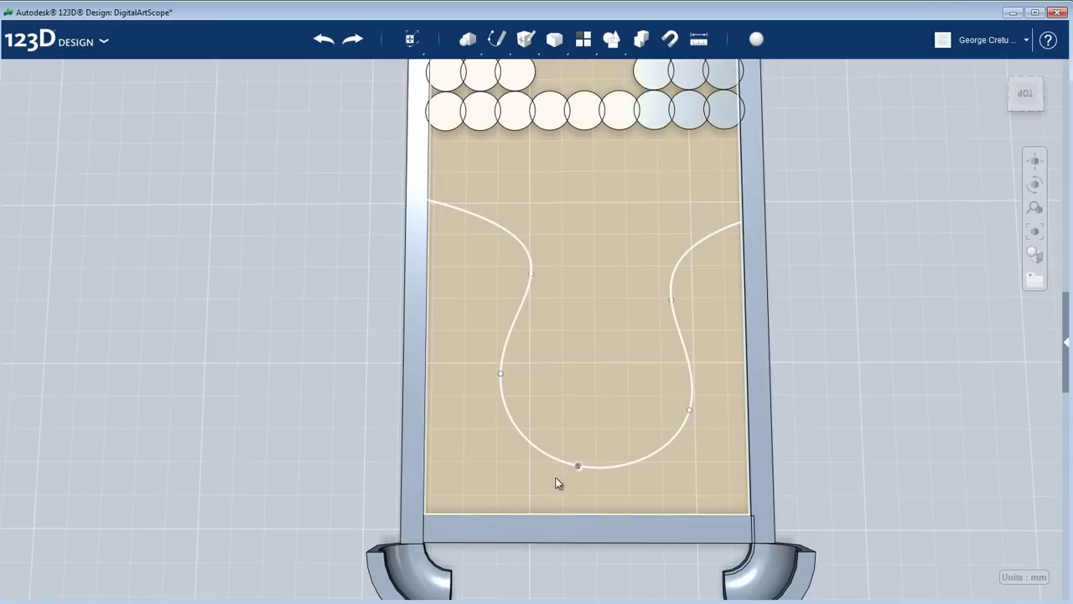
- Widen the spline's loop by moving its bottom and lower-left fit points outward, lower the upper-right point slightly, and undo the last lower-right change
left_click_drag(551, 478, 547, 475)
left_click_drag(501, 374, 480, 349)
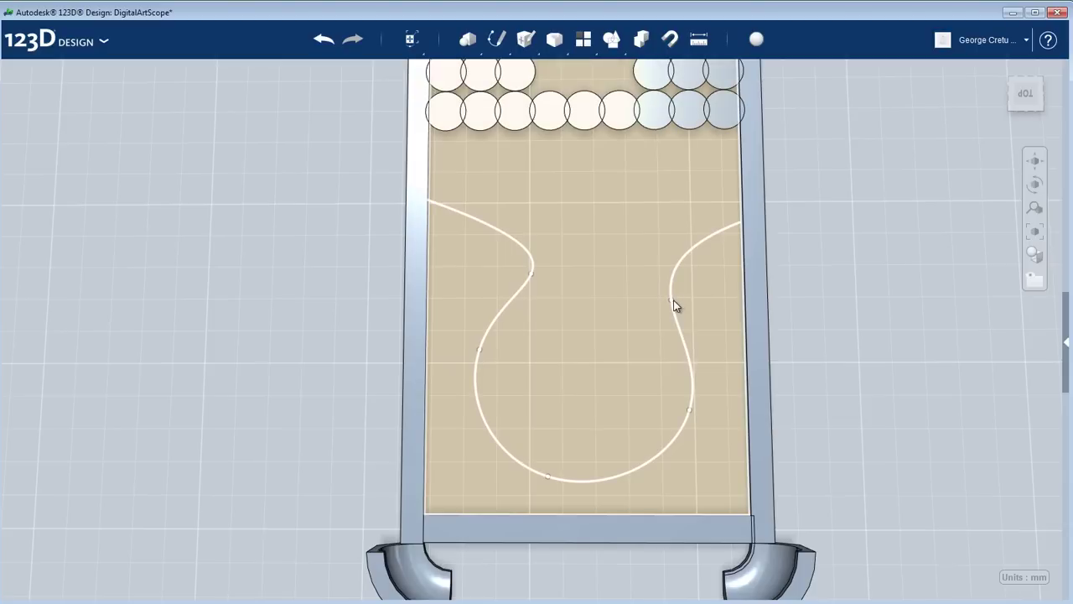
left_click_drag(672, 301, 672, 310)
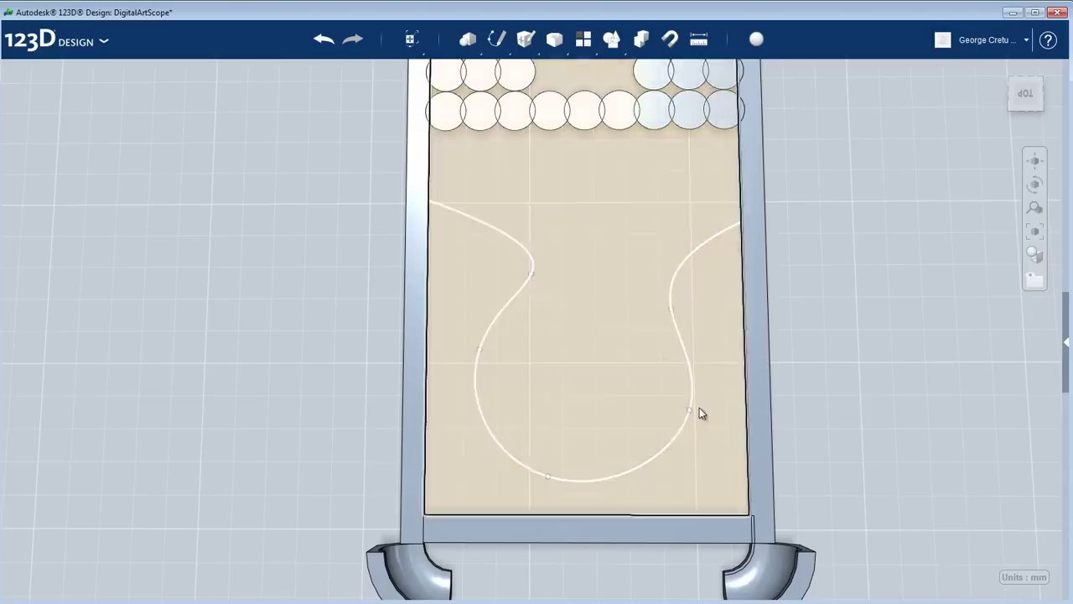
left_click_drag(692, 412, 691, 422)
key("ctrl+z")
- Inspect the reshaped spline up close, checking its ends at the side walls and which sketch region its interior belongs to
middle_click_drag(643, 402, 652, 462)
scroll(658, 436, "down", 1)
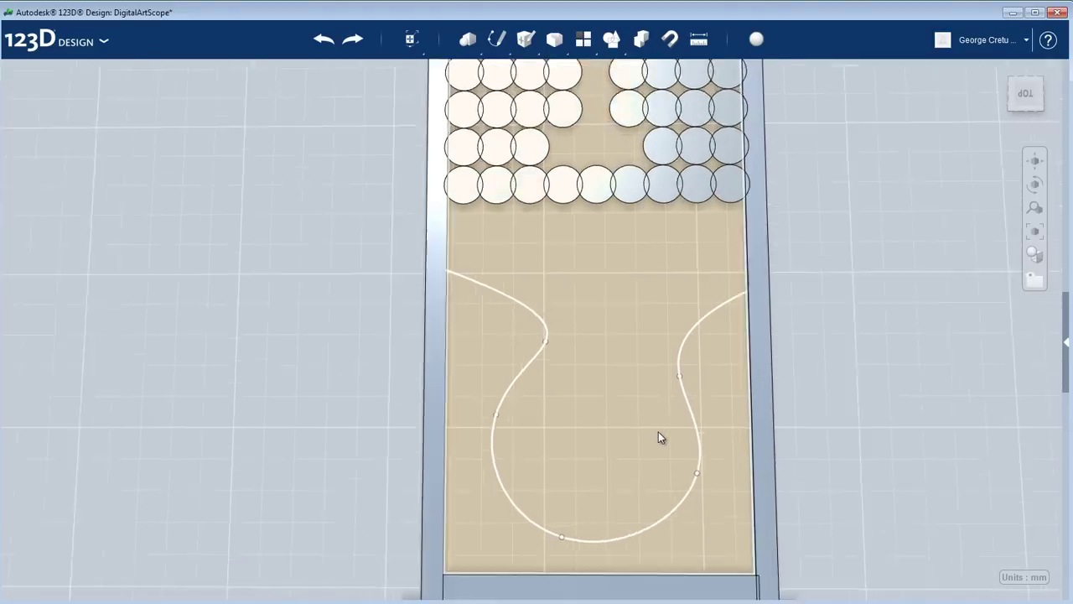
scroll(658, 431, "up", 2)
scroll(661, 363, "down", 2)
middle_click_drag(671, 353, 711, 314)
scroll(663, 340, "up", 2)
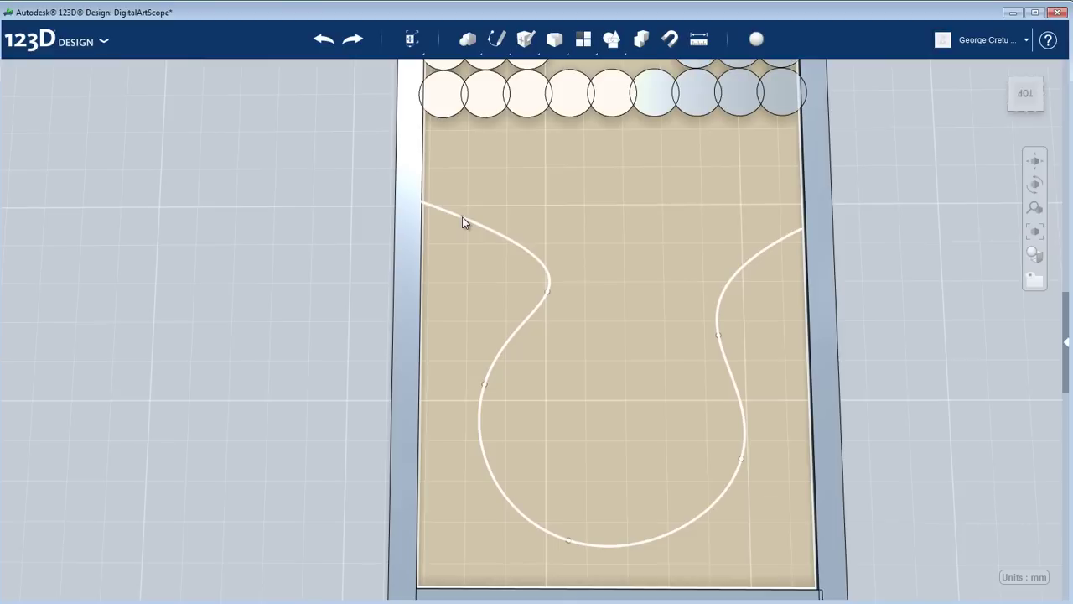
left_click(463, 216)
mouse_move(490, 274)
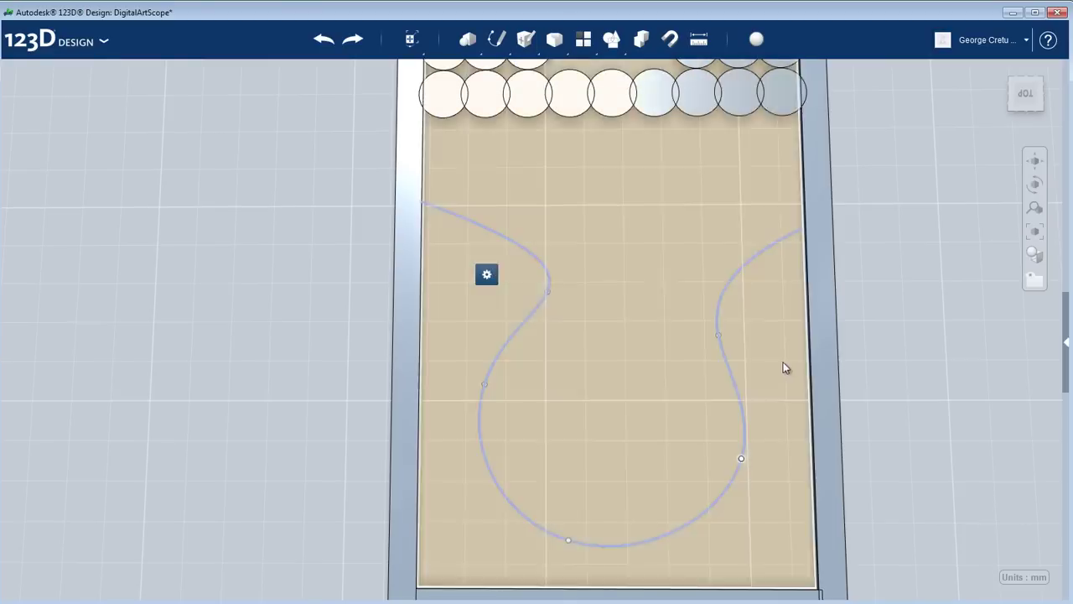
left_click(631, 254)
left_click(565, 198)
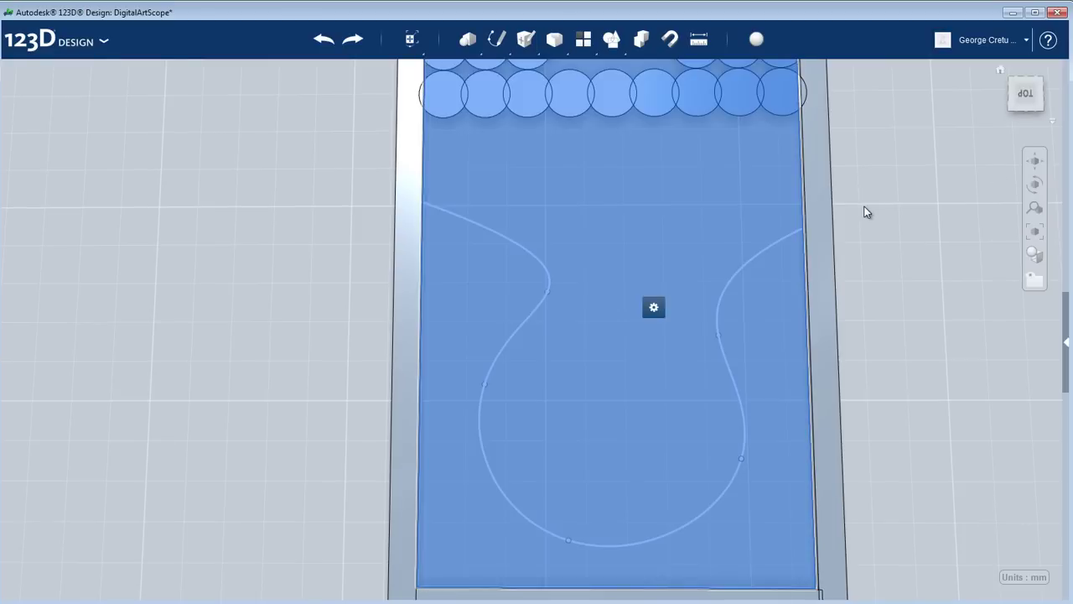
left_click(848, 213)
mouse_move(583, 38)
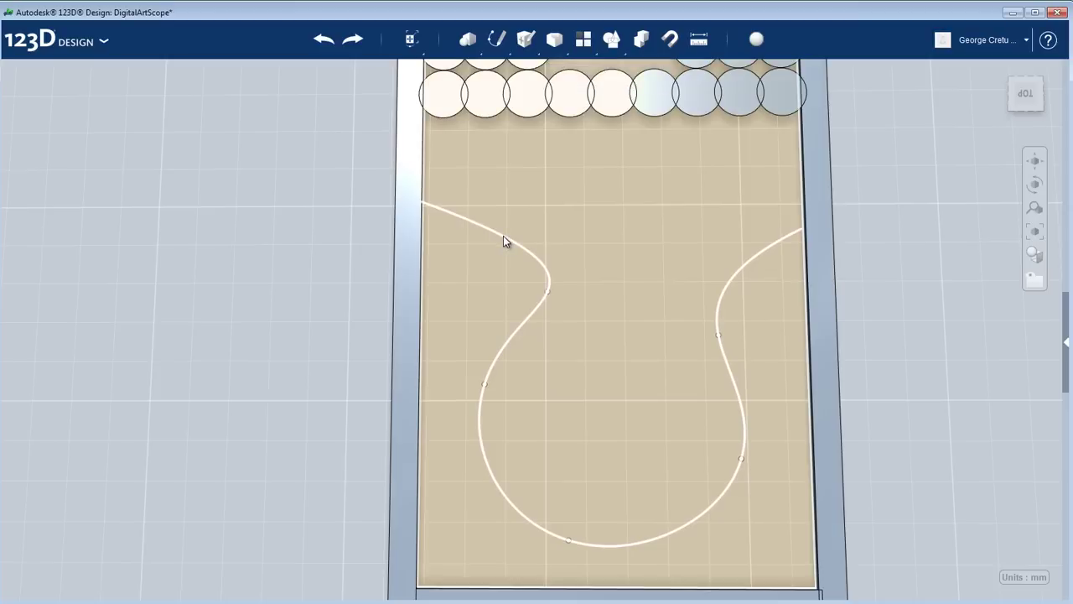
- Offset the spline inward to create a parallel curve inside the loop
left_click(503, 236)
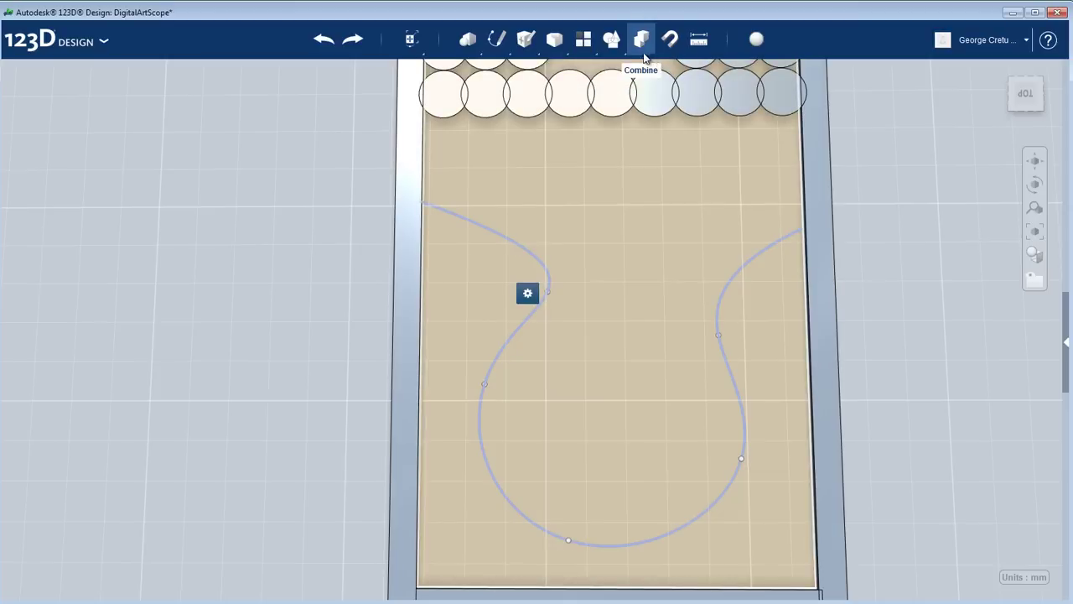
mouse_move(500, 49)
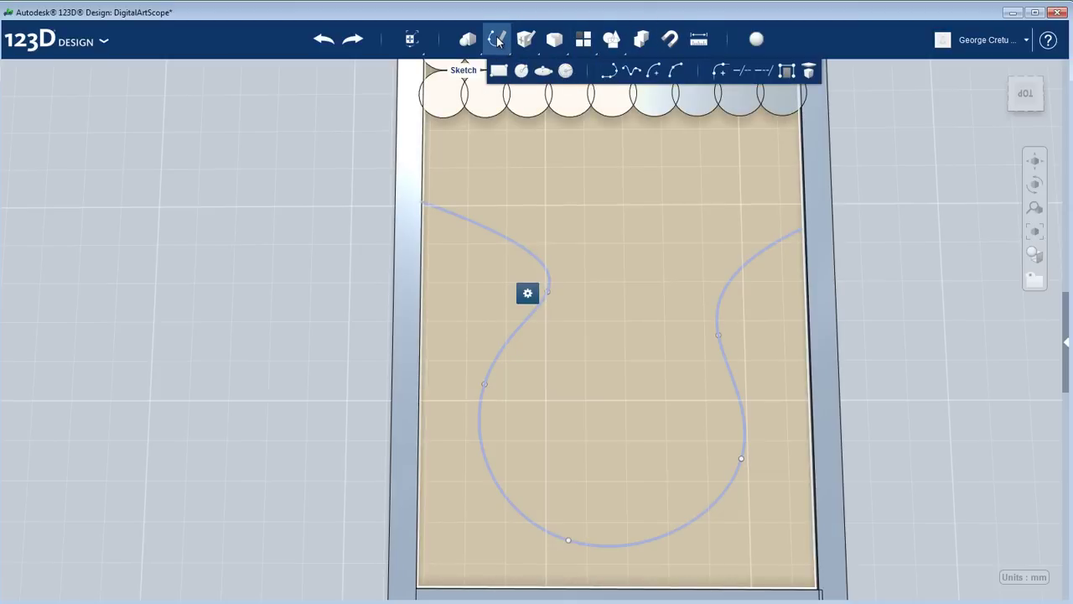
left_click(789, 73)
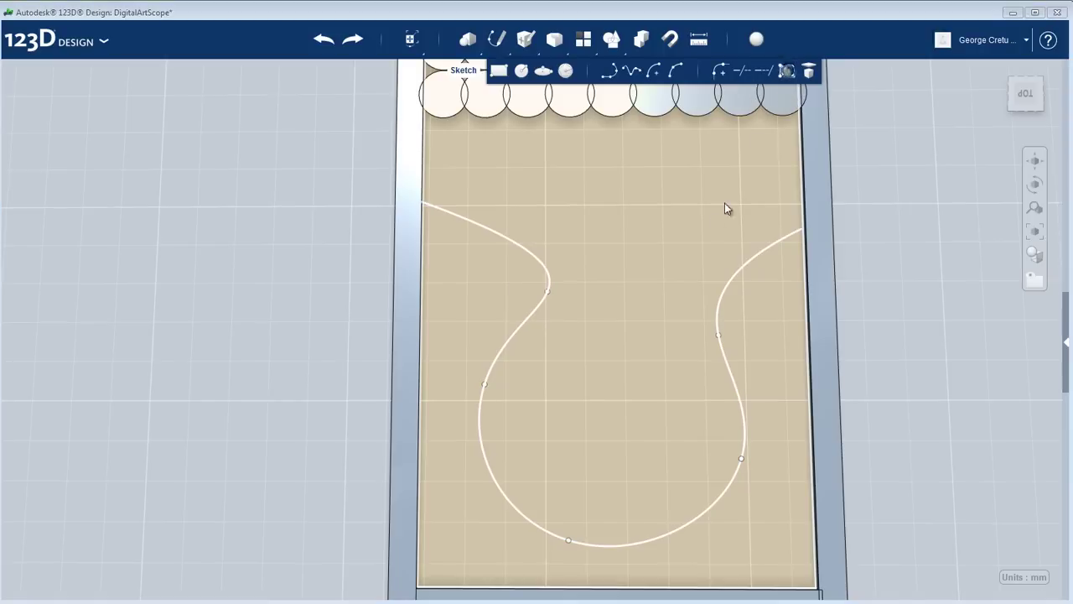
left_click(518, 335)
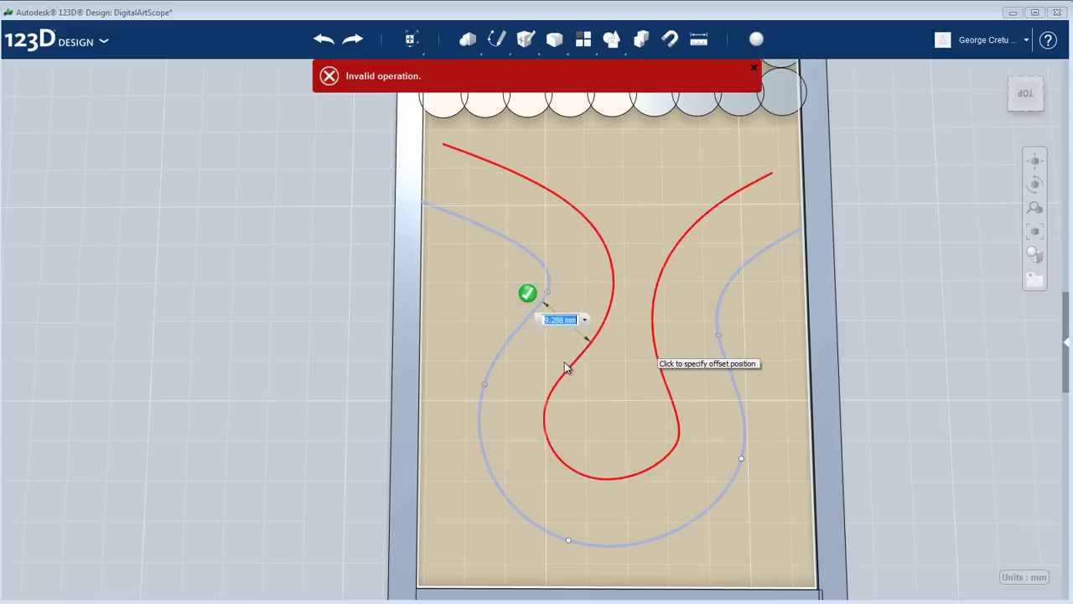
left_click(531, 390)
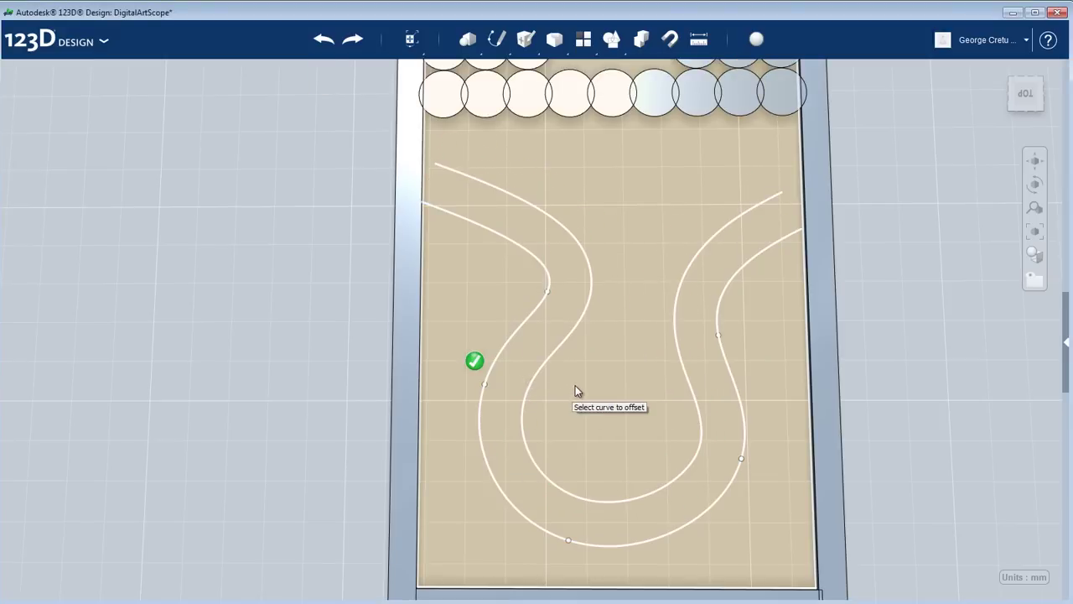
scroll(576, 390, "down", 2)
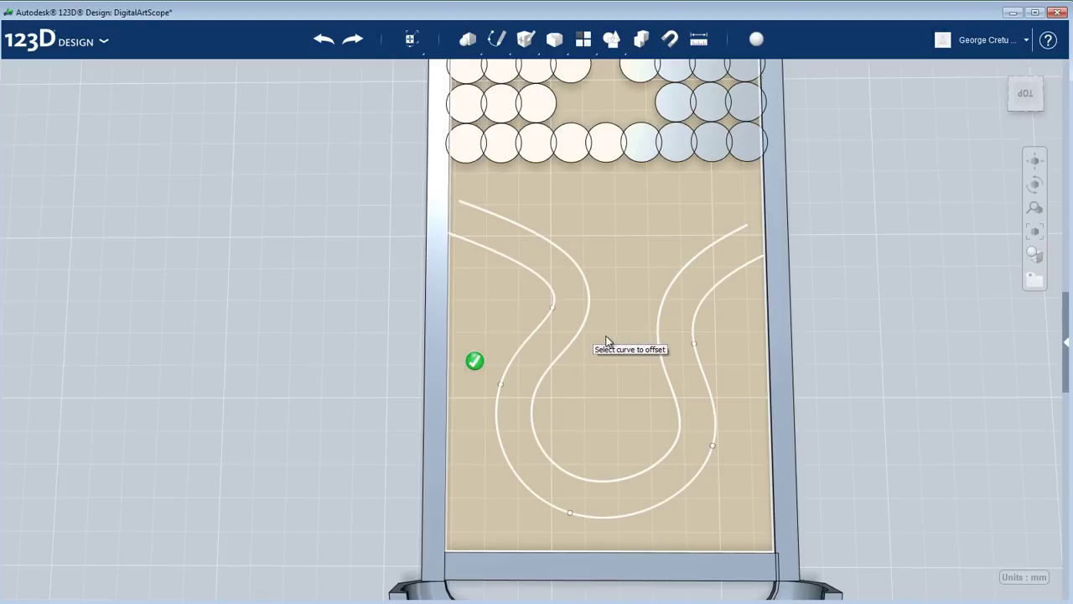
key("Return")
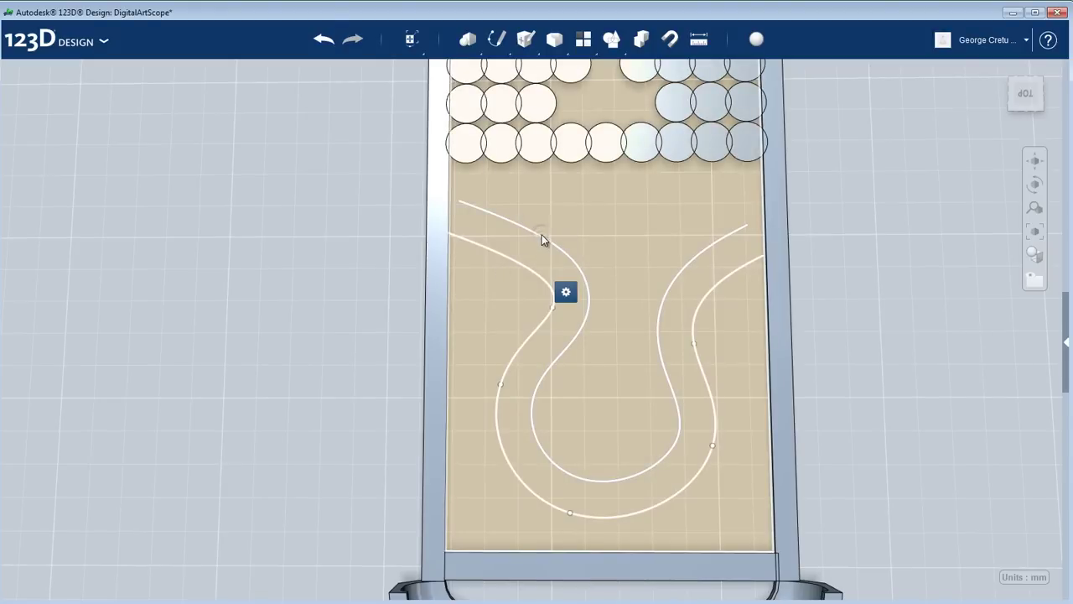
- Examine the offset curve's fit with the side walls, its editing options and the extent of the surrounding region
left_click(543, 237)
scroll(491, 209, "up", 3)
scroll(661, 219, "down", 2)
middle_click_drag(671, 222, 584, 222)
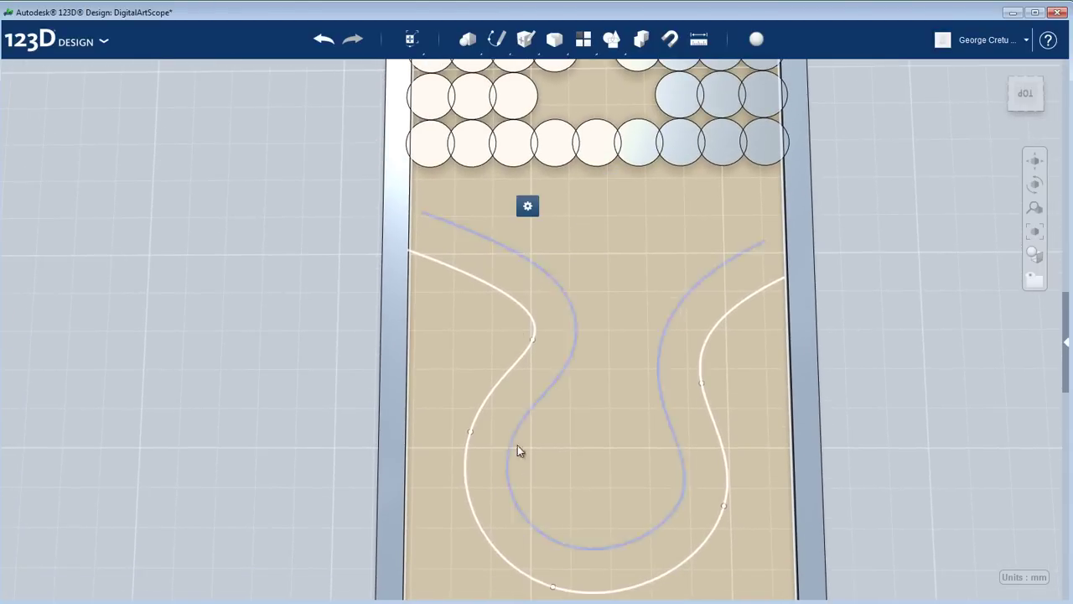
mouse_move(528, 208)
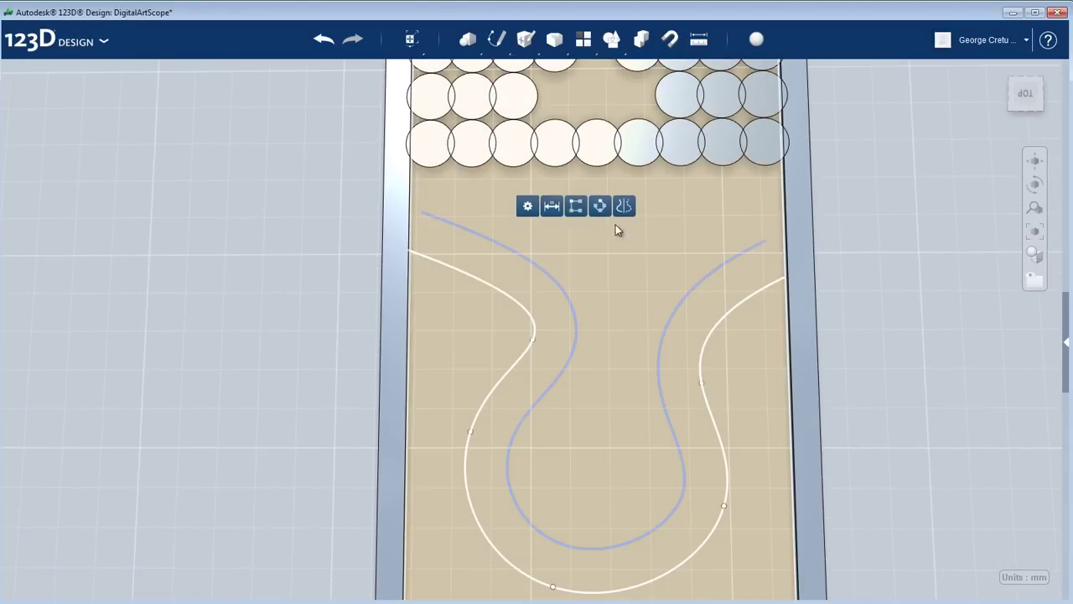
middle_click_drag(646, 264, 654, 224)
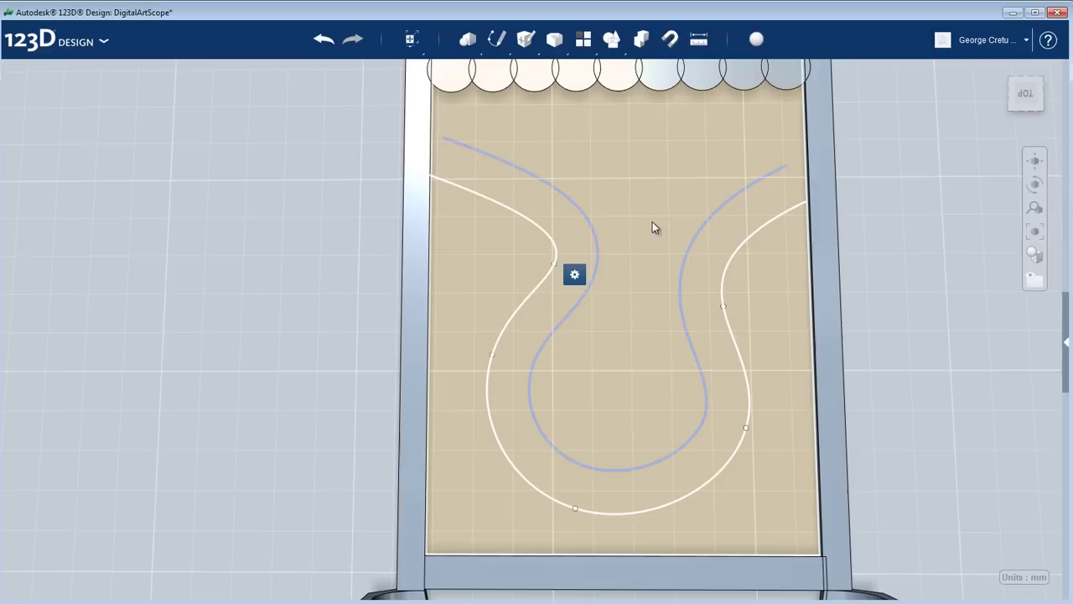
left_click(537, 177)
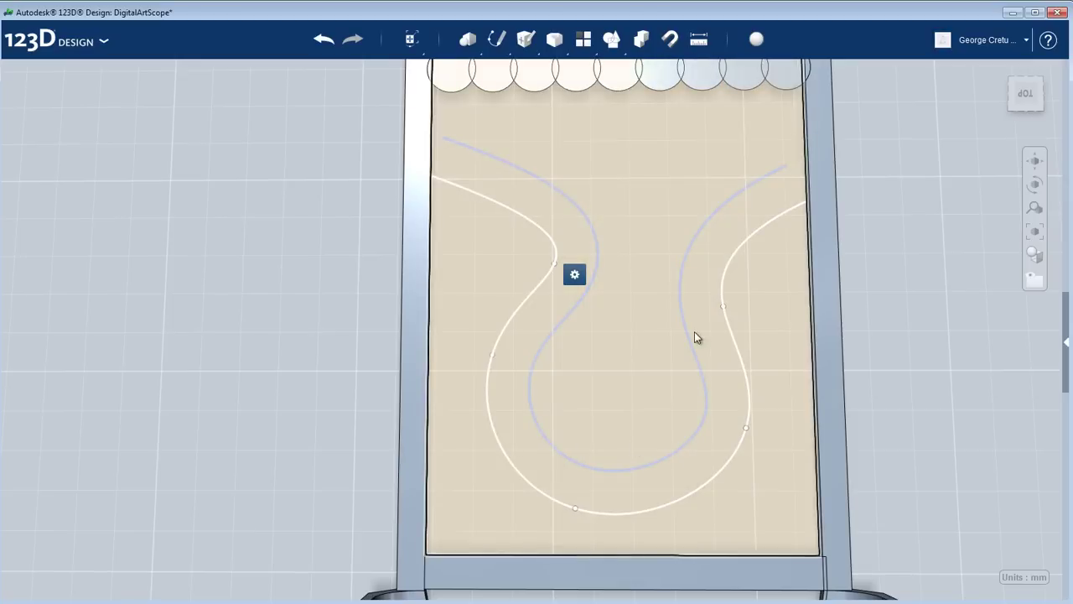
left_click(764, 318)
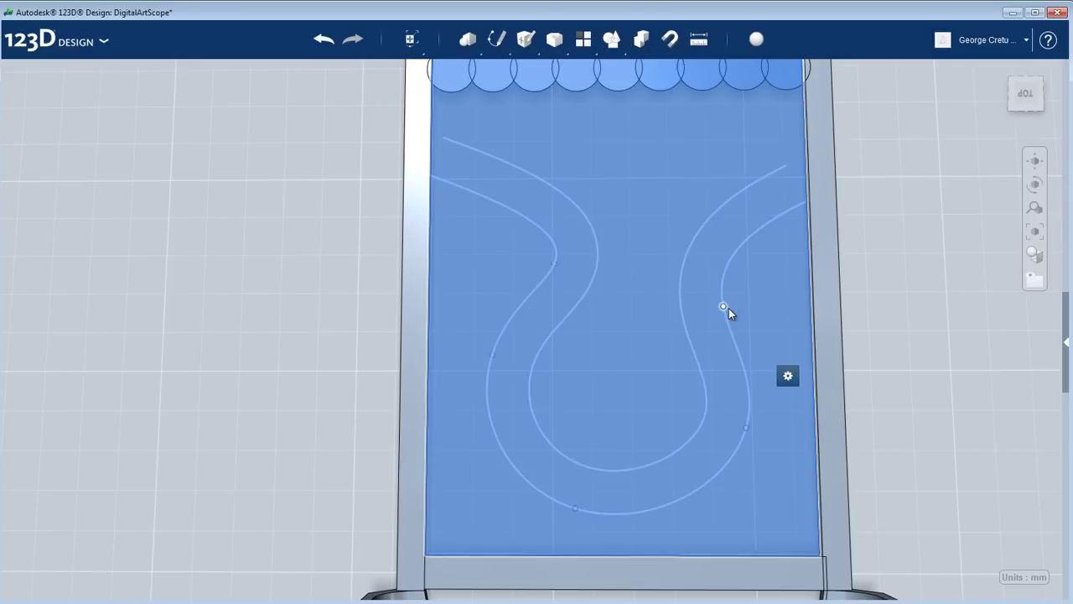
left_click(728, 308)
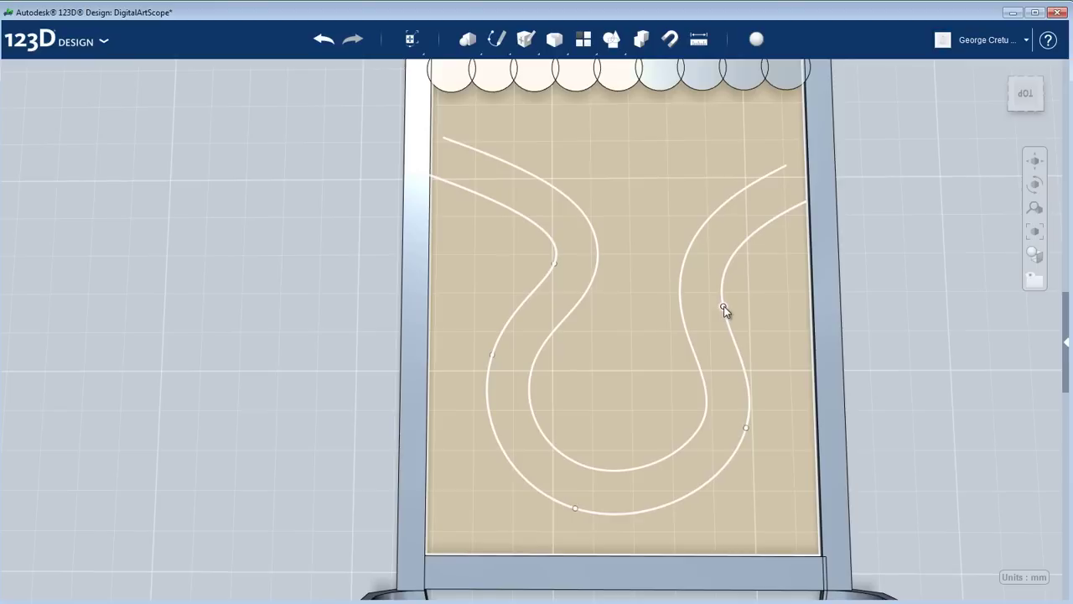
- Try to move the outer spline's upper-right fit point and the offset curve's right endpoint, undoing each change
left_click_drag(724, 307, 764, 308)
key("ctrl+z")
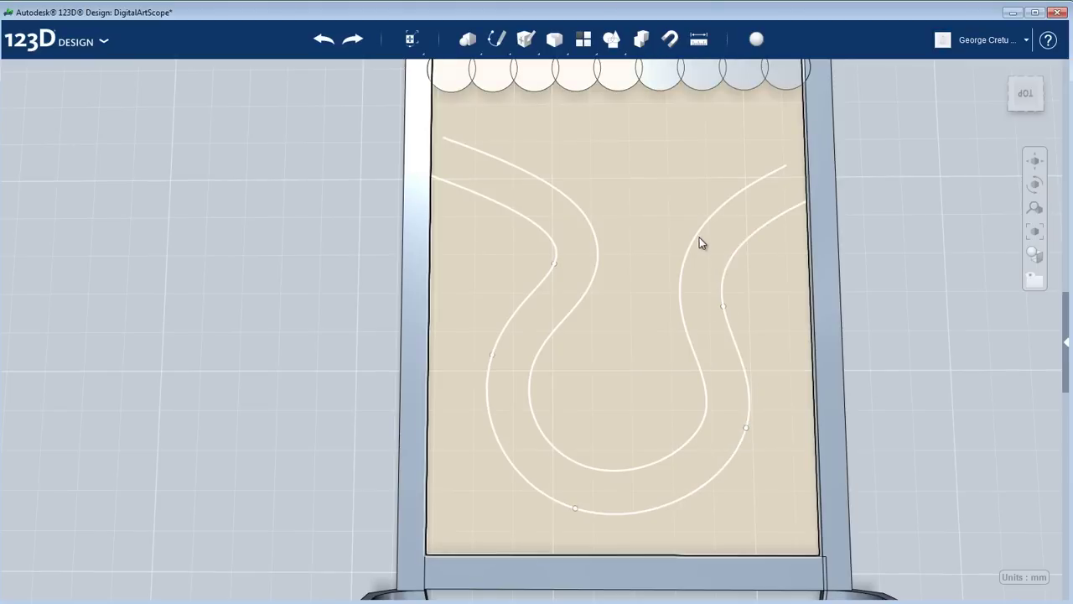
left_click(697, 237)
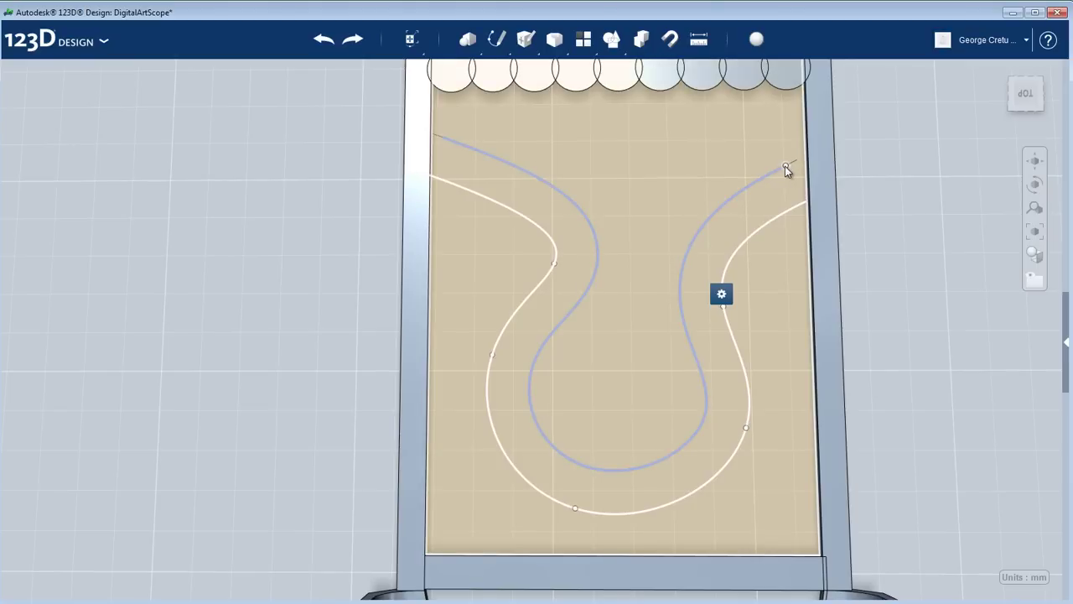
left_click_drag(785, 166, 648, 282)
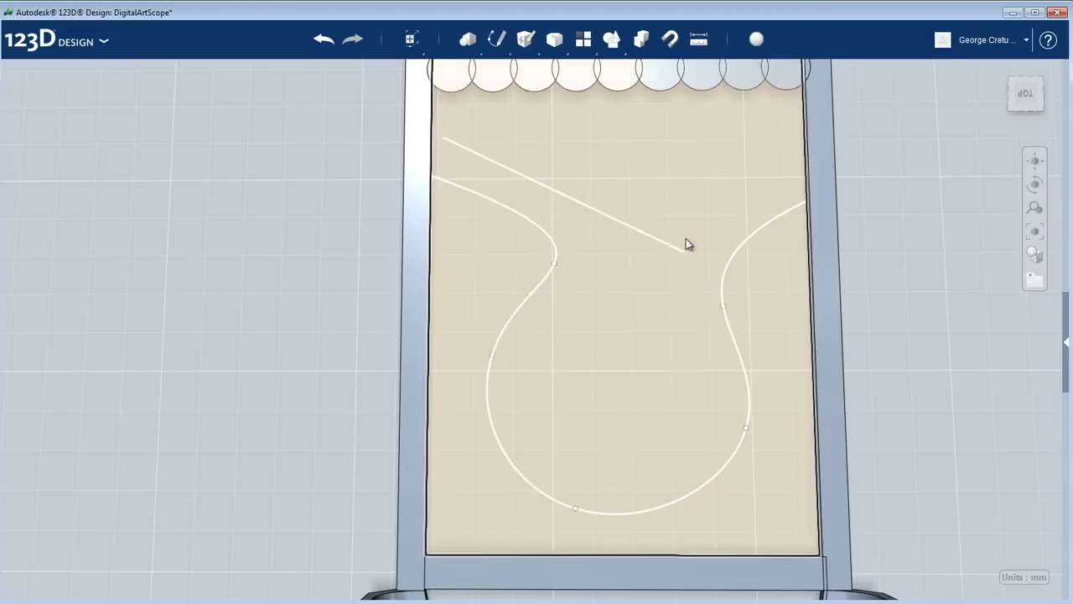
key("ctrl+z")
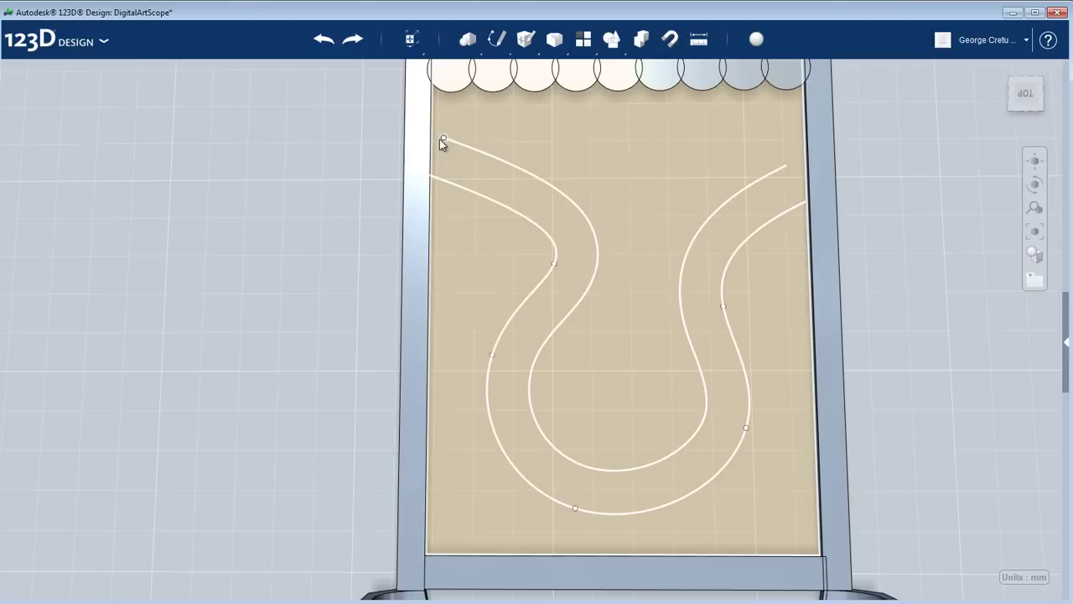
mouse_move(495, 49)
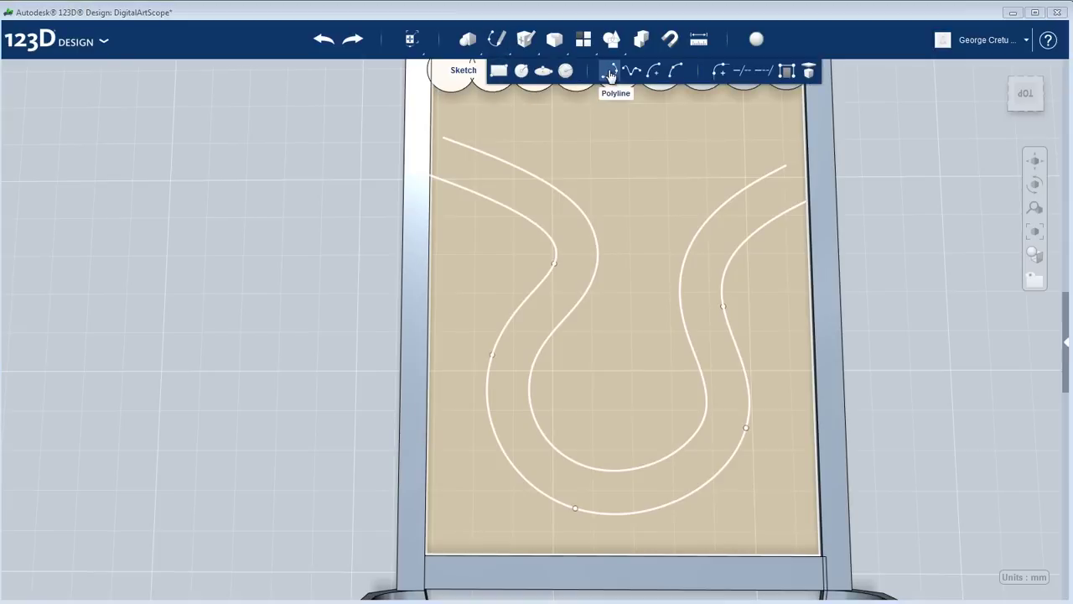
left_click(445, 142)
left_click(444, 139)
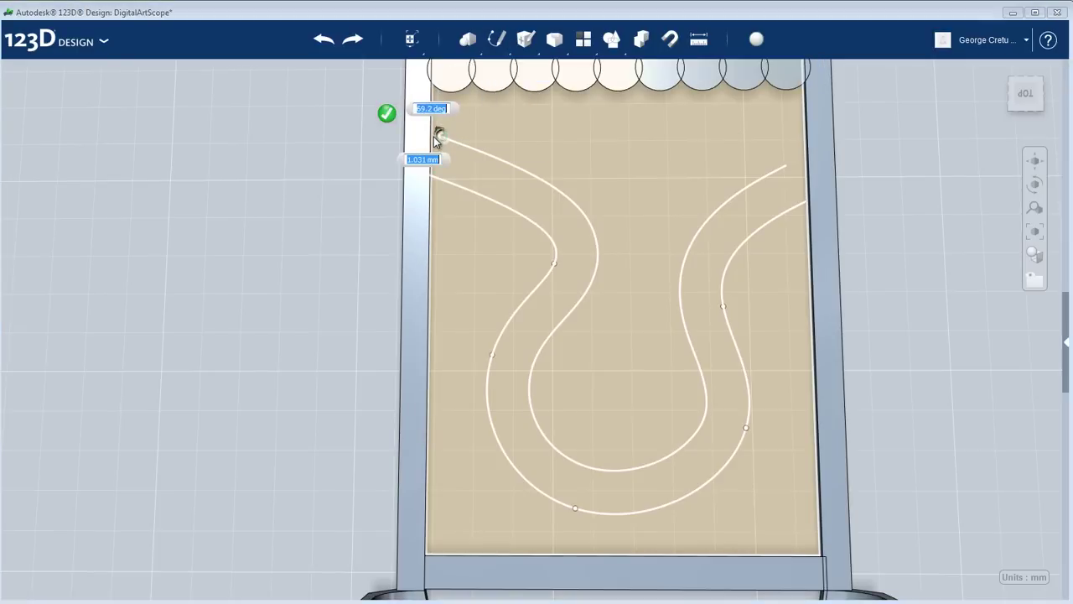
left_click(431, 135)
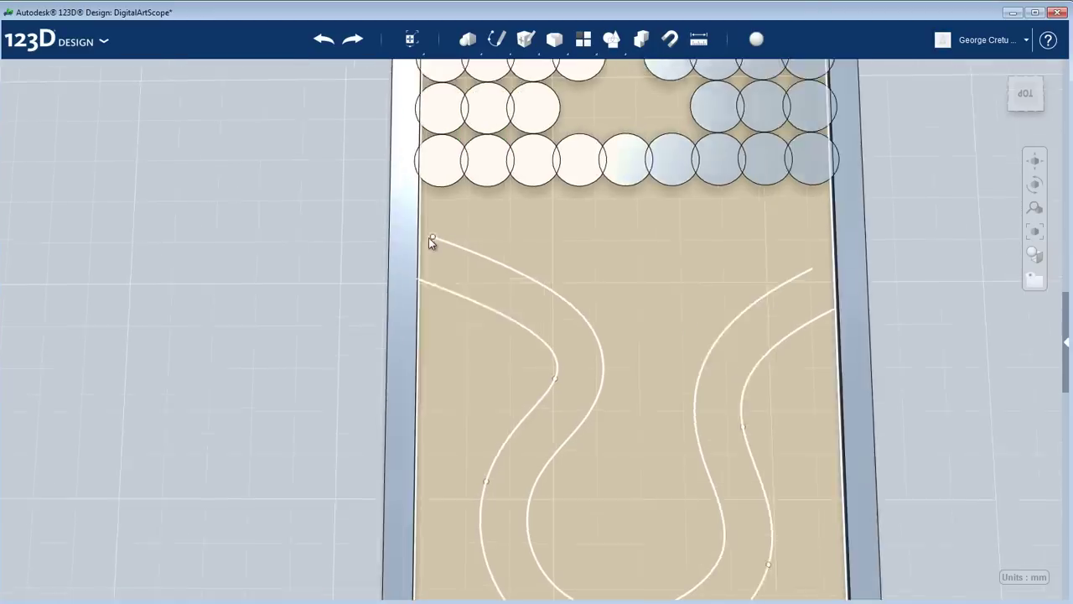
- Draw a horizontal polyline segment about 1.6 mm long from the offset curve's left end to the left wall
scroll(429, 237, "up", 3)
mouse_move(497, 38)
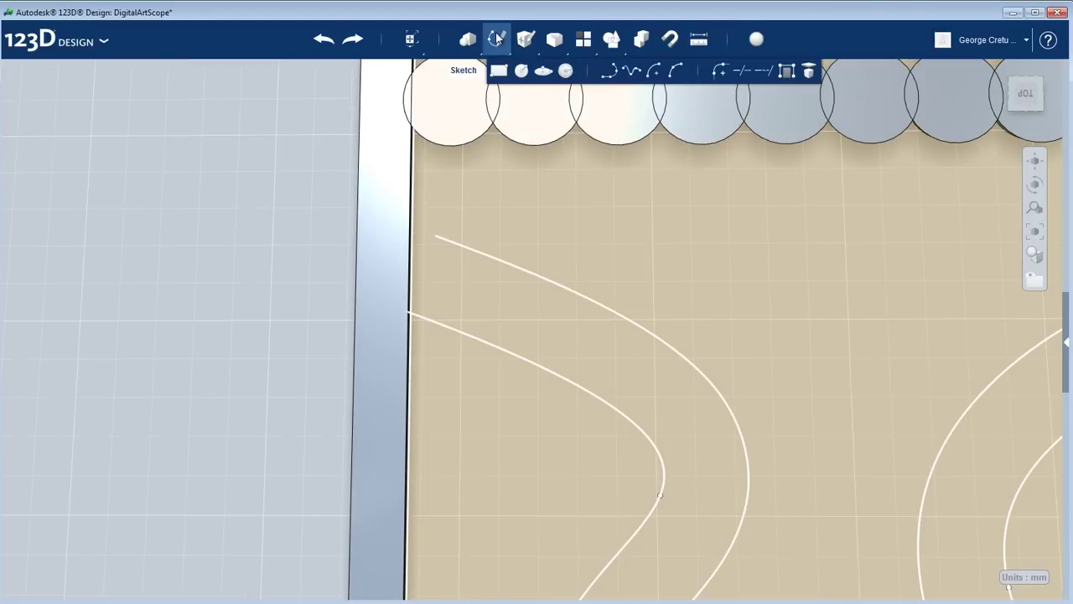
left_click(618, 79)
left_click(409, 228)
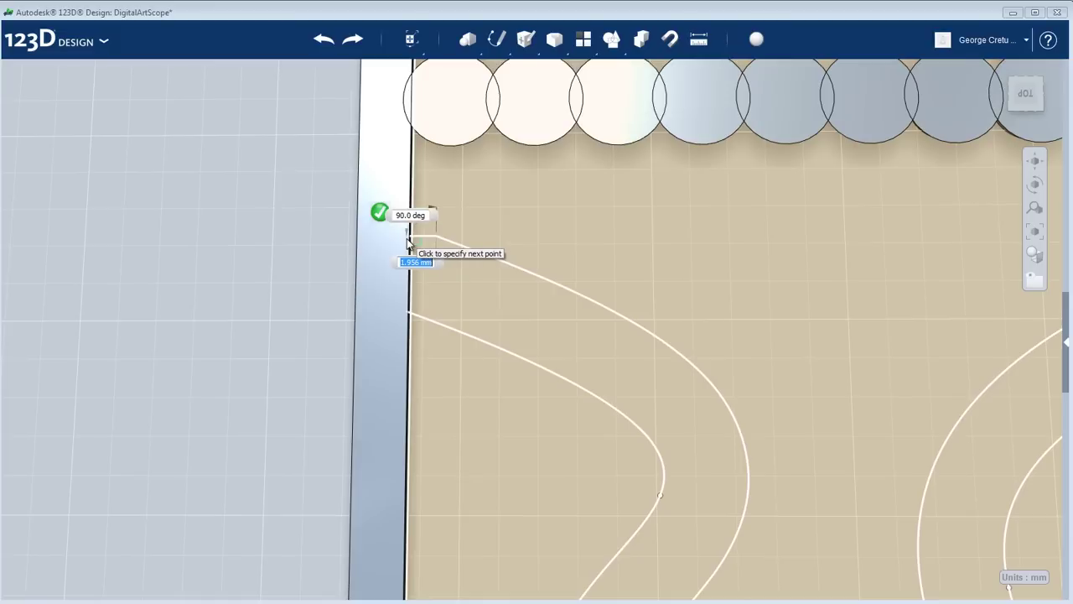
left_click(409, 242)
- Draw a short line from the offset curve's right end to the right wall and finish the polyline
scroll(675, 247, "down", 2)
middle_click_drag(546, 249, 271, 265)
scroll(689, 270, "up", 3)
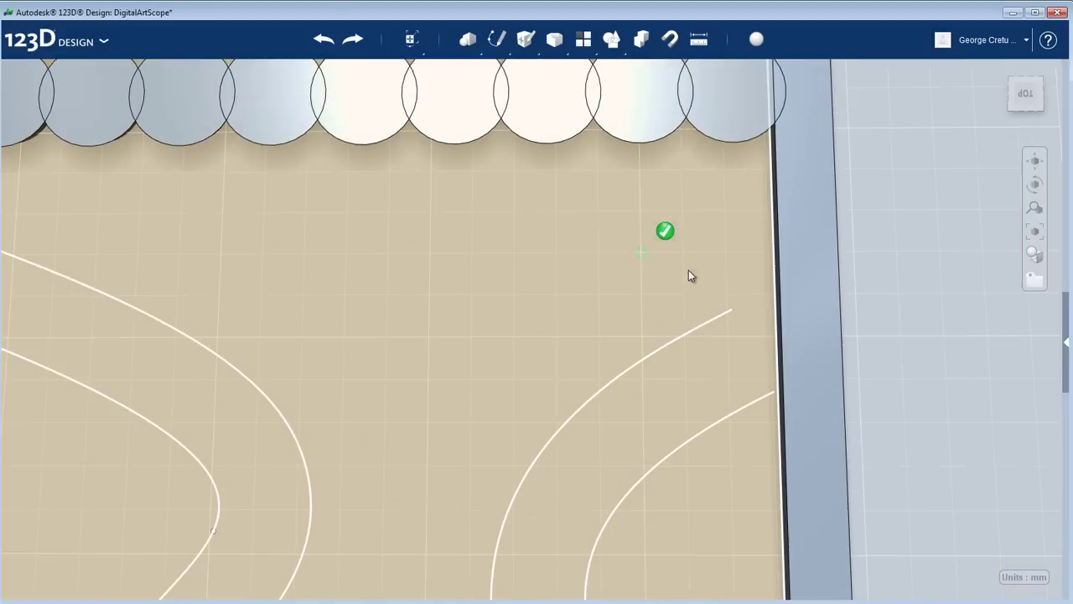
left_click(731, 311)
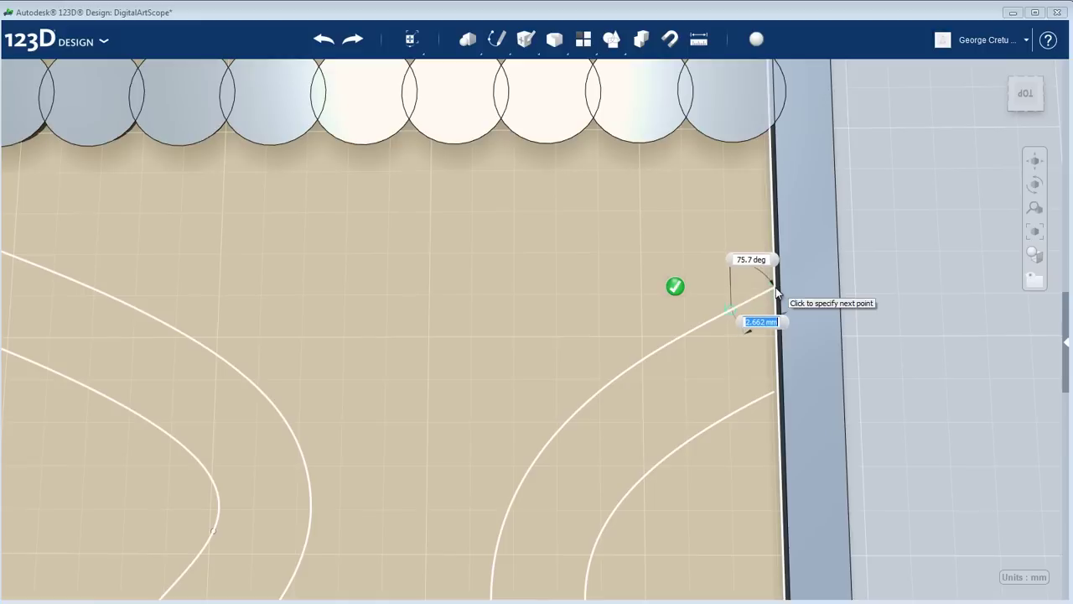
left_click(777, 306)
scroll(697, 396, "down", 3)
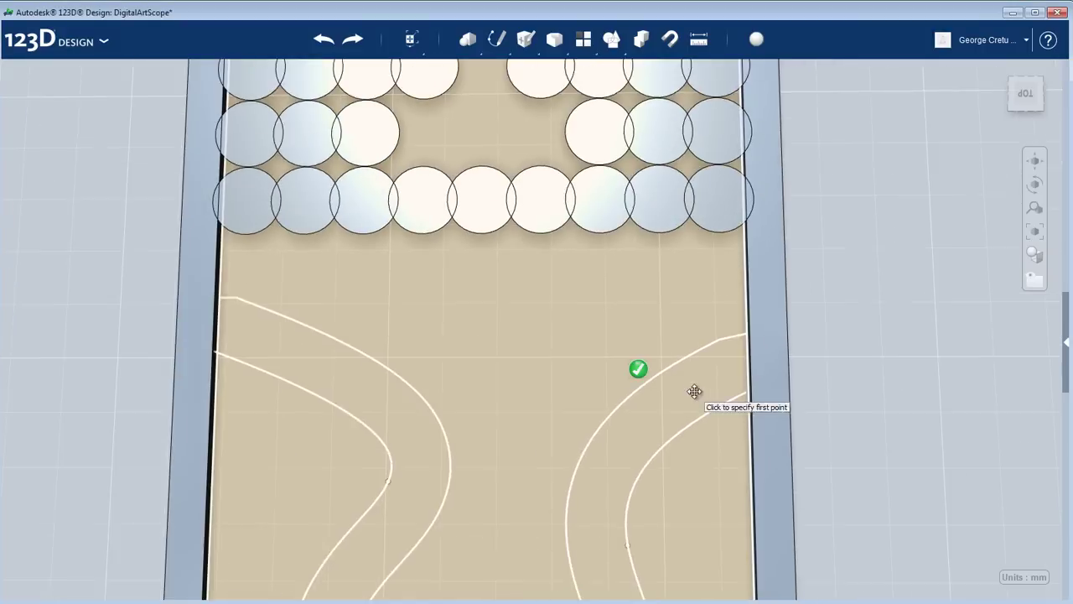
mouse_move(697, 388)
middle_mouse_down()
mouse_move(787, 299)
mouse_move(691, 216)
middle_mouse_up()
scroll(744, 294, "down", 2)
key("Escape")
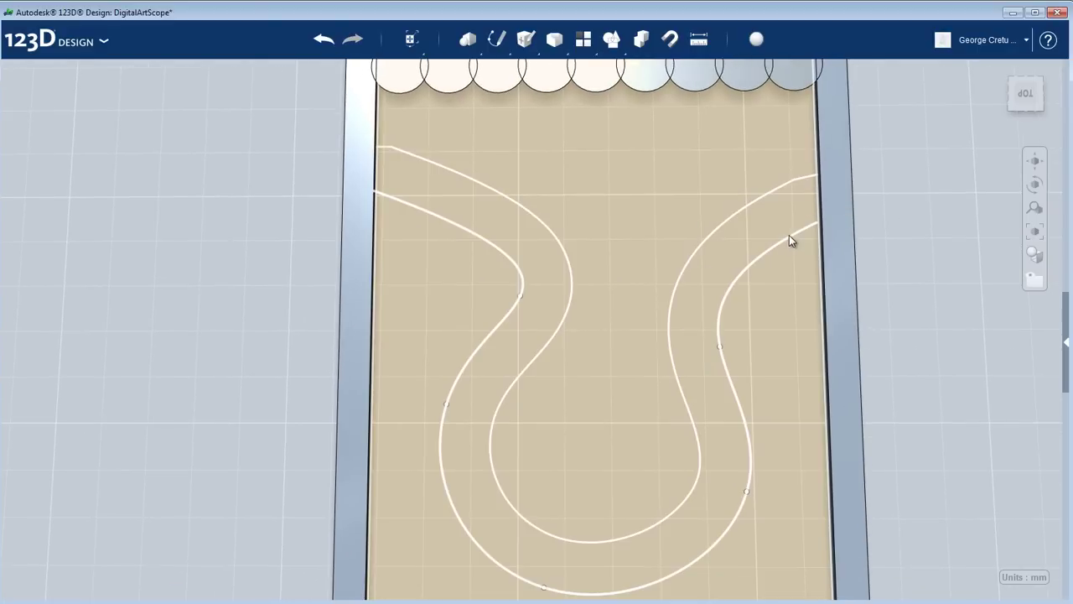
- Trim the sketch lines along both side walls below and above the channel, keeping the segments between the two curves
scroll(821, 215, "down", 2)
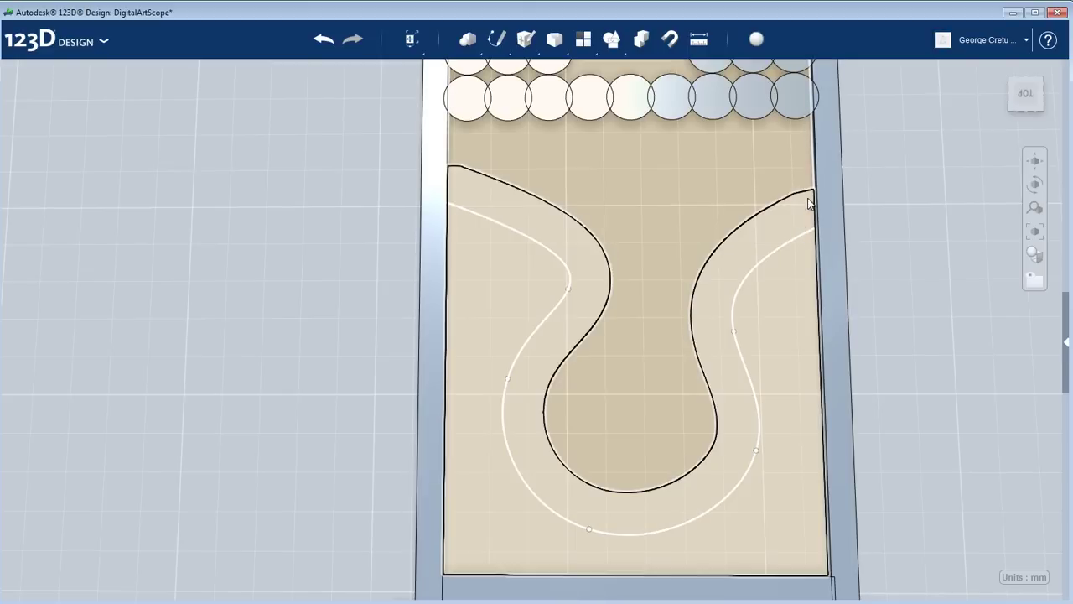
middle_click_drag(789, 313, 777, 251)
mouse_move(496, 39)
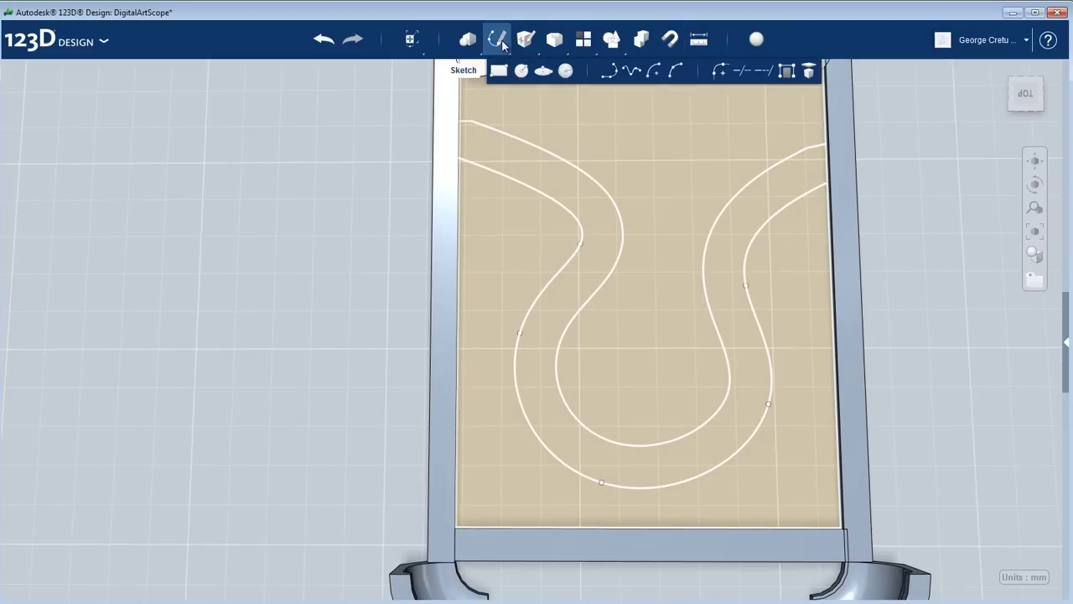
left_click(748, 77)
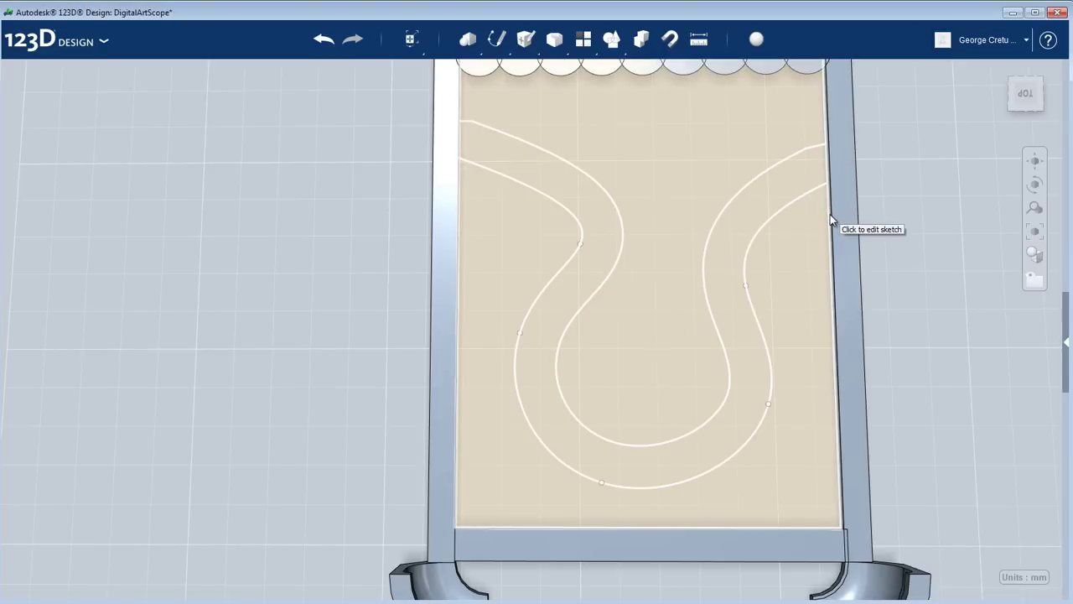
left_click(837, 256)
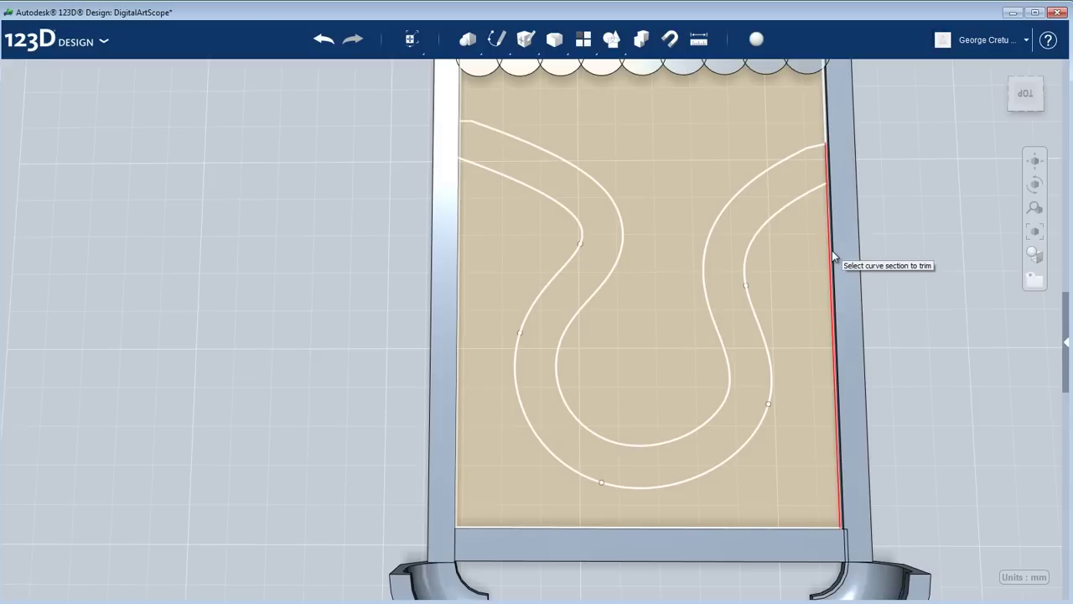
left_click(828, 203)
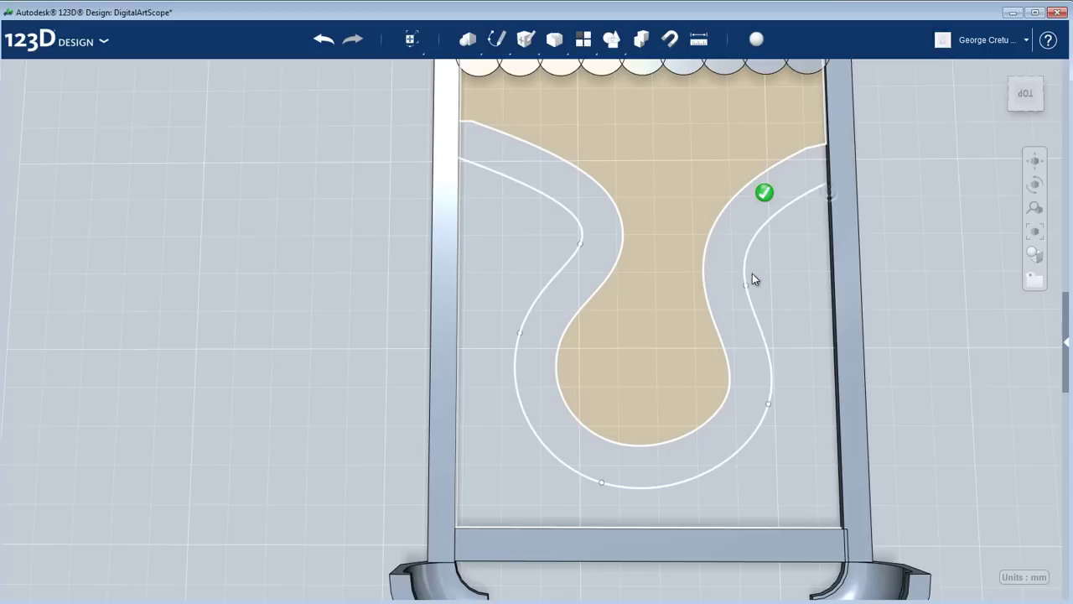
left_click(462, 233)
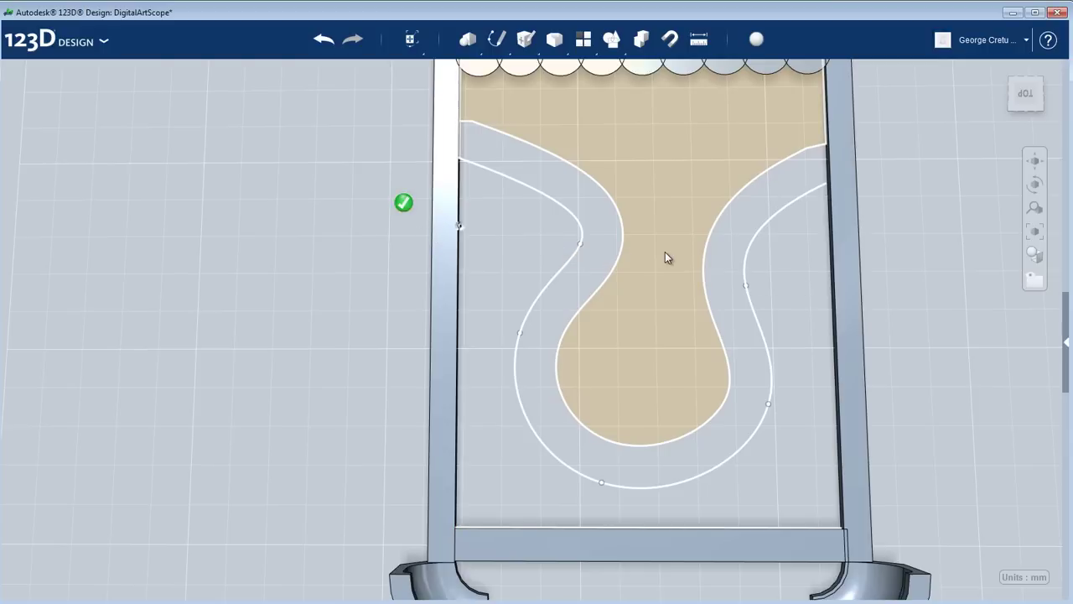
left_click(462, 107)
left_click(827, 119)
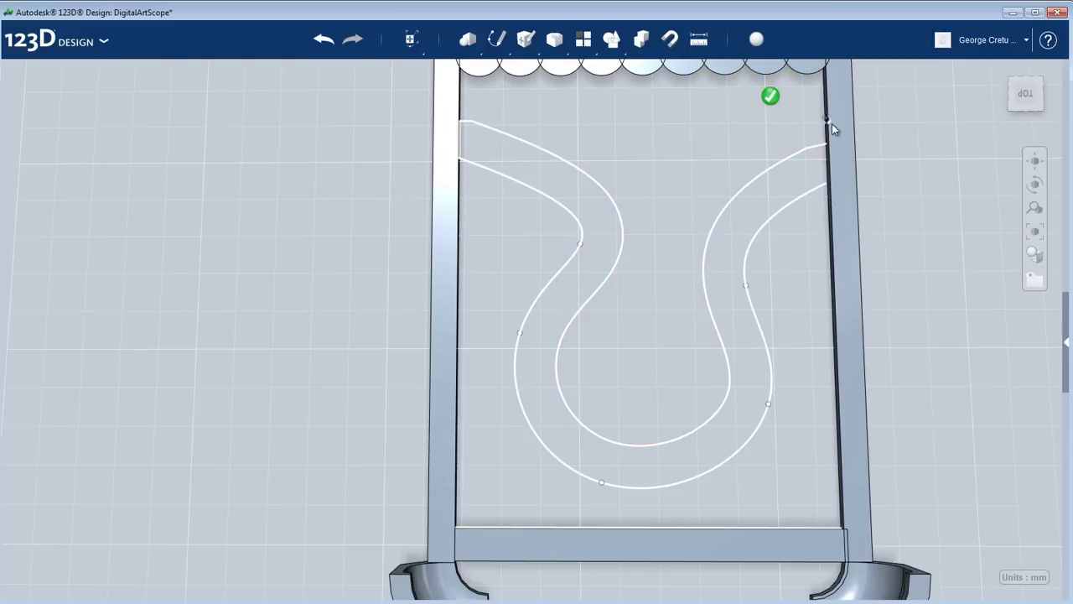
- Trim away the bottom line and other leftover lines of the sketched frame outline, keeping the channel profile, and exit the sketch
scroll(697, 171, "down", 3)
middle_click_drag(697, 168, 680, 233)
scroll(634, 280, "up", 3)
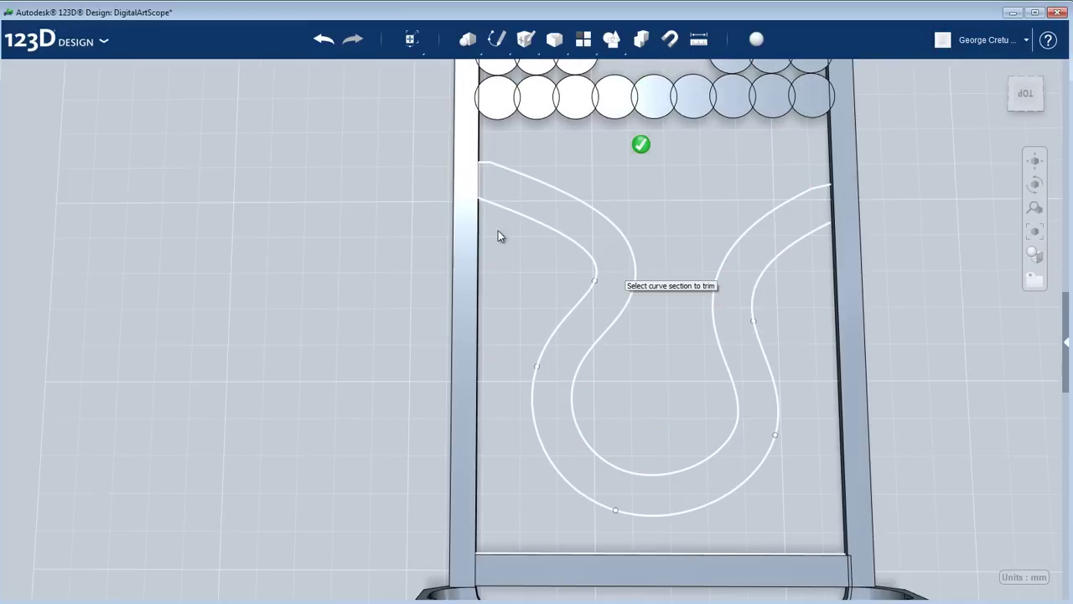
scroll(899, 233, "down", 3)
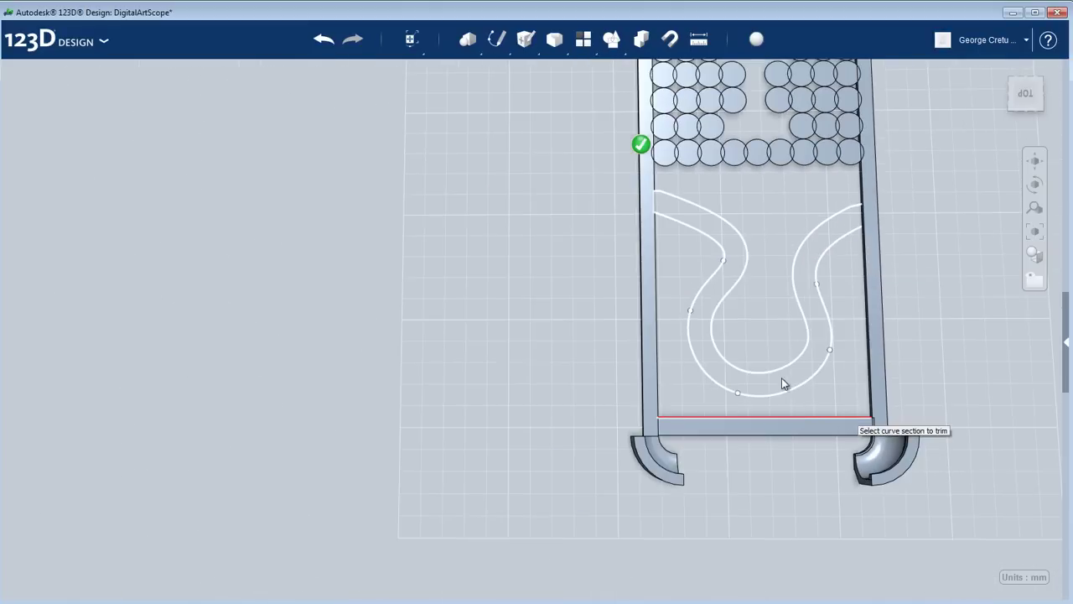
scroll(801, 336, "down", 2)
middle_click_drag(781, 391, 721, 470)
scroll(778, 471, "up", 3)
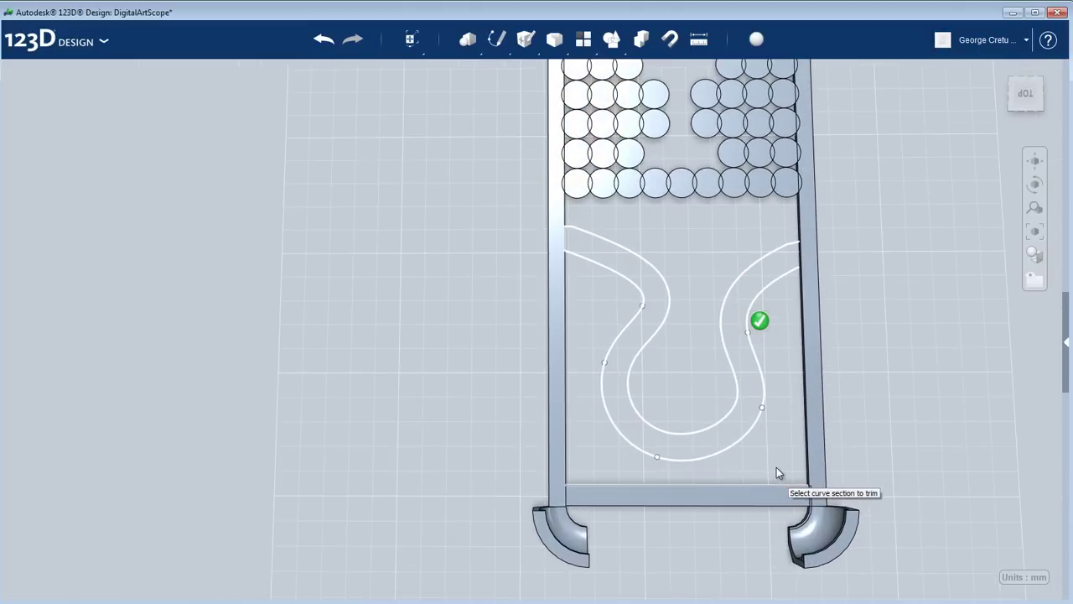
scroll(702, 329, "down", 3)
scroll(738, 387, "up", 3)
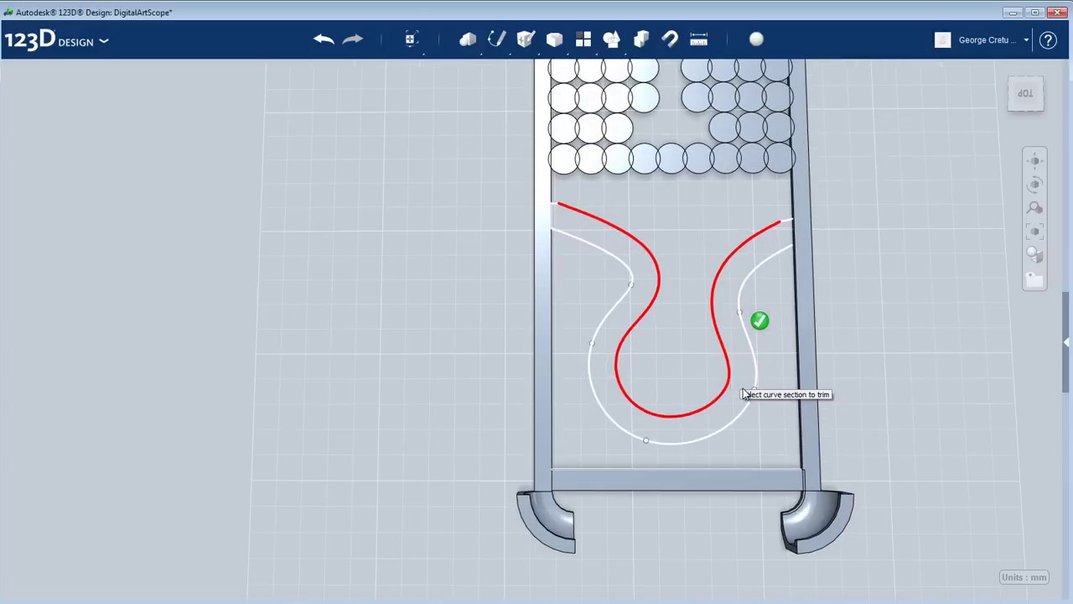
left_click(763, 471)
scroll(735, 318, "down", 3)
scroll(707, 219, "up", 3)
left_click(706, 233)
scroll(748, 340, "down", 3)
scroll(755, 389, "up", 4)
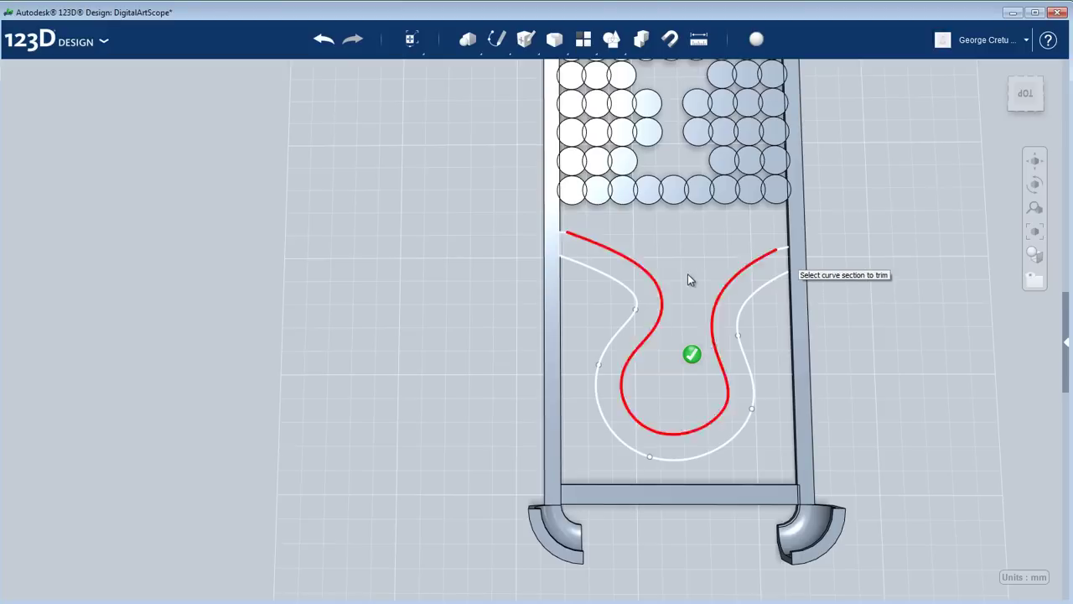
scroll(661, 328, "up", 2)
scroll(661, 329, "up", 1)
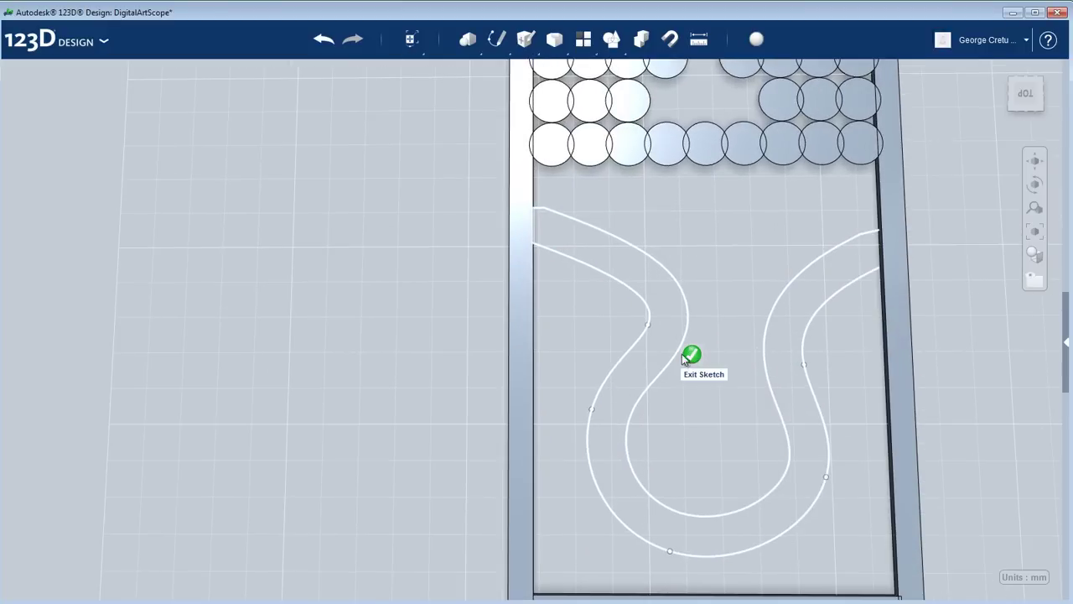
scroll(711, 359, "down", 1)
middle_click_drag(742, 363, 669, 327)
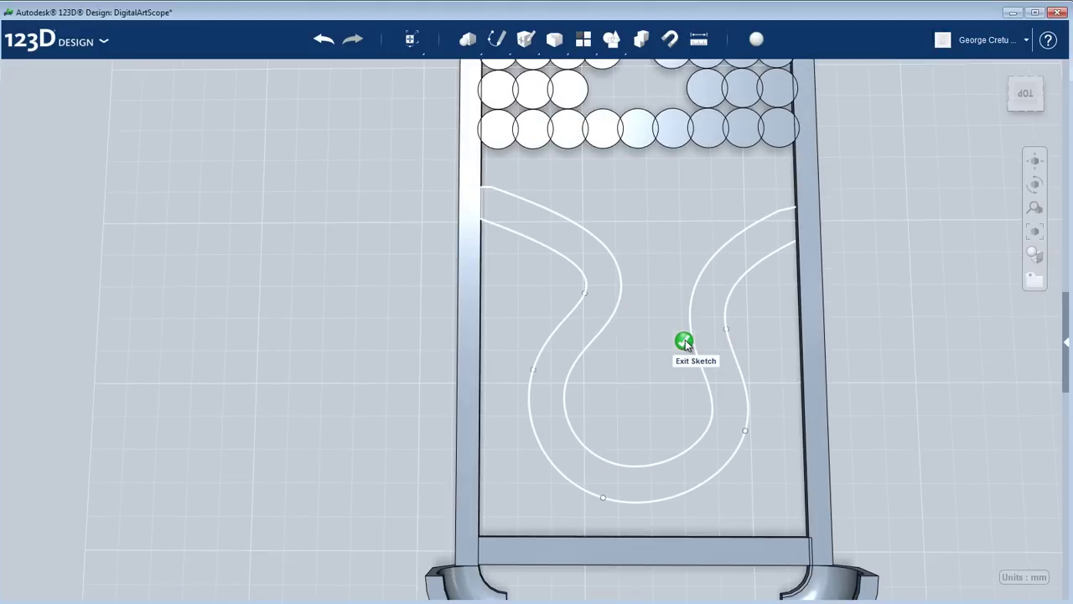
- Hide the solids so that only the channel sketch is displayed
scroll(534, 217, "up", 5)
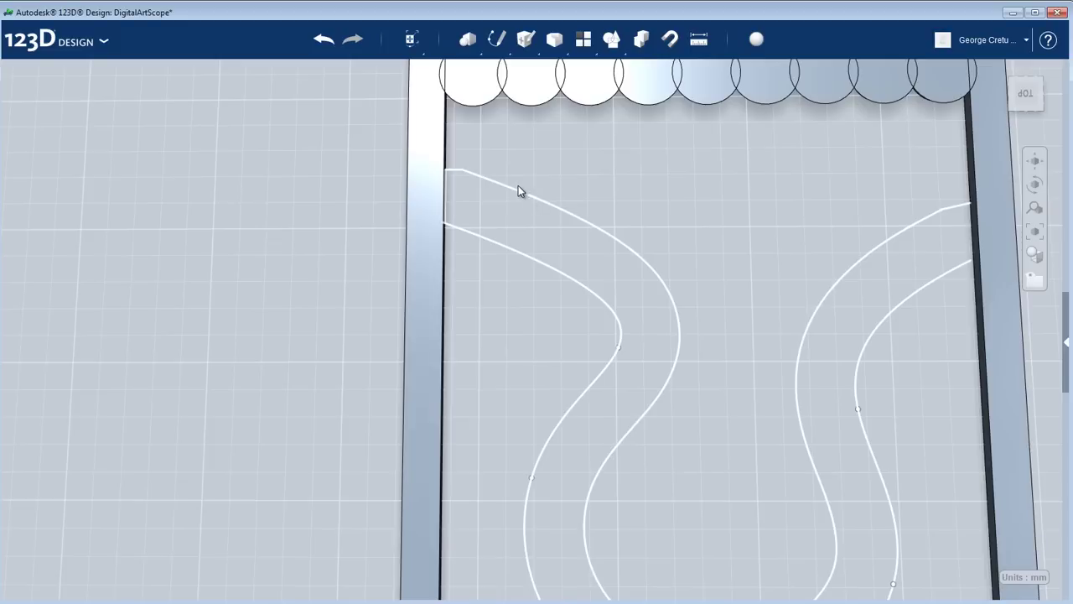
scroll(460, 178, "up", 2)
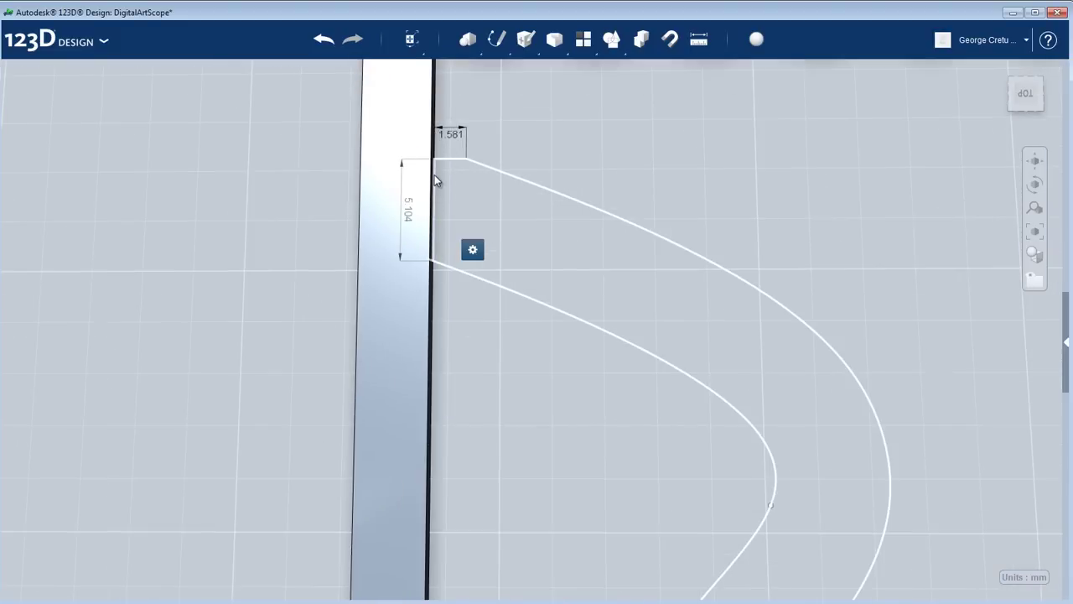
scroll(705, 359, "down", 6)
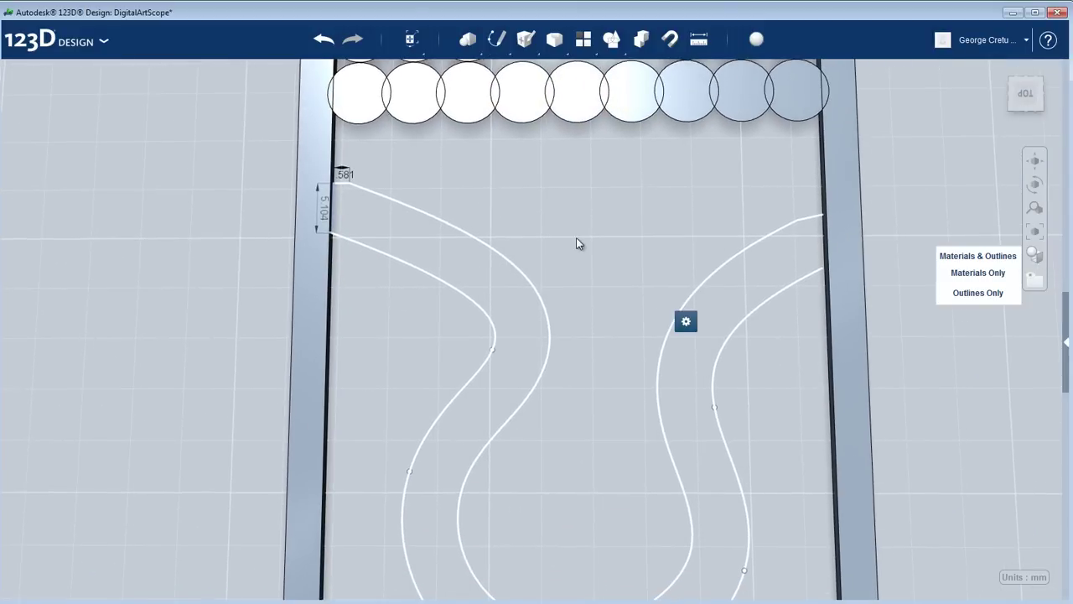
scroll(567, 239, "down", 2)
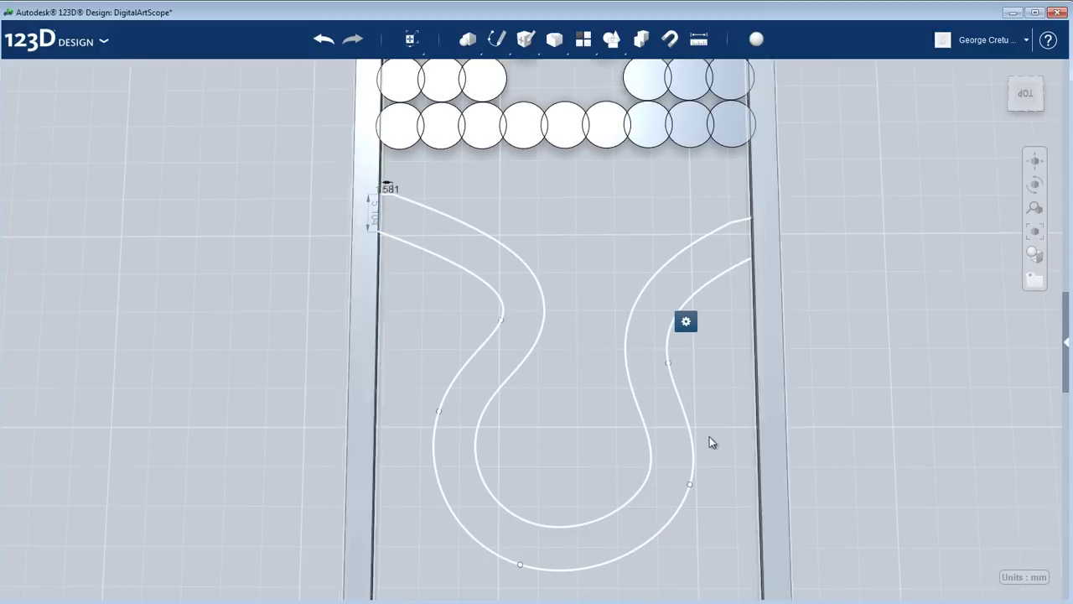
mouse_move(1035, 289)
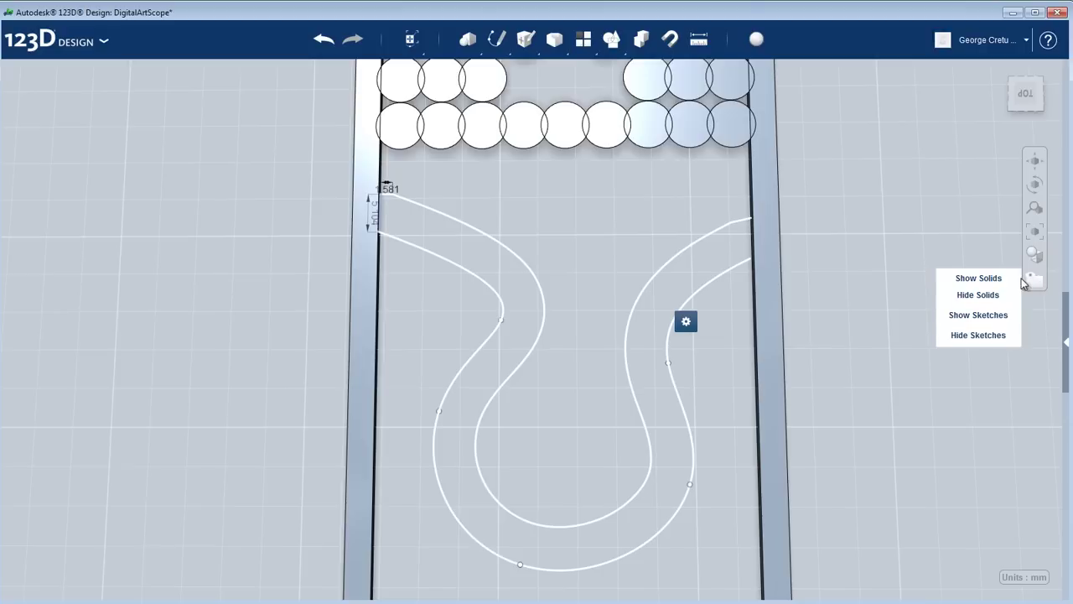
left_click(995, 301)
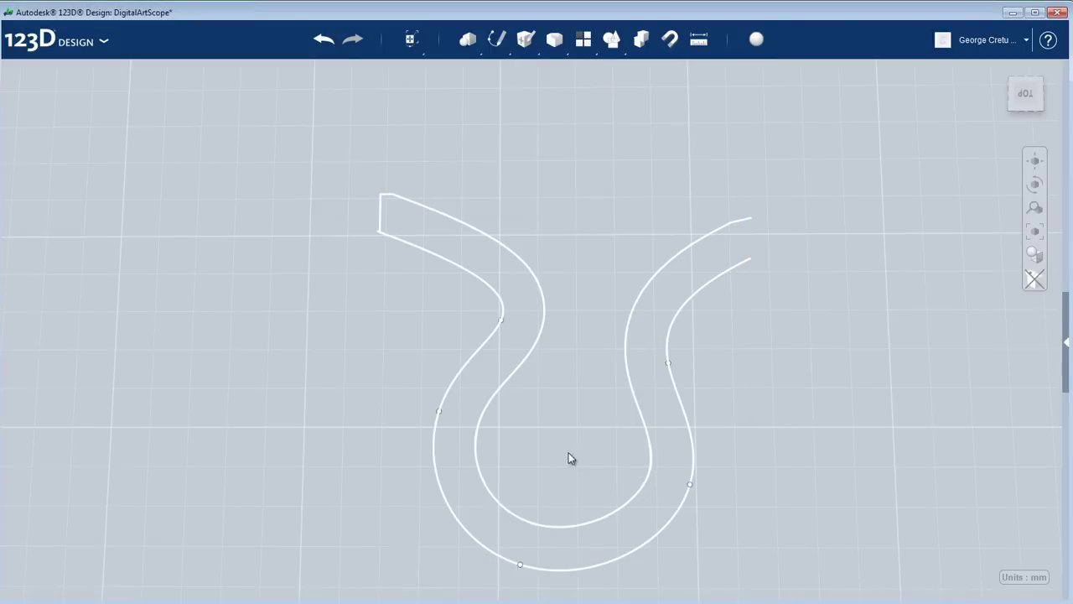
- Trim the short stub of the lower curve that overshoots the vertical closing line at the channel's left end
middle_click_drag(573, 378, 588, 374)
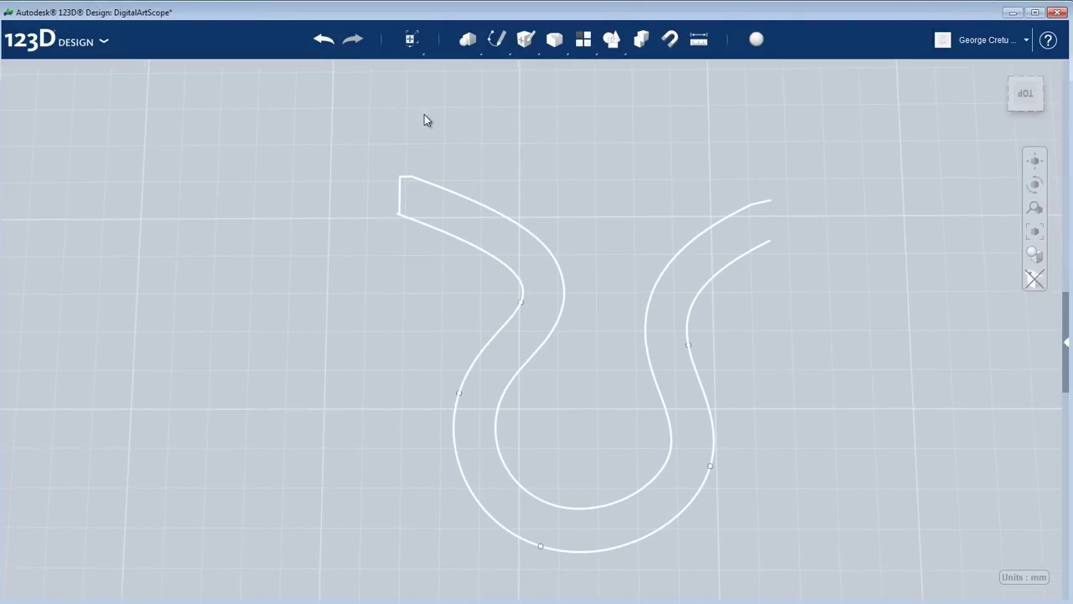
scroll(747, 257, "down", 5)
scroll(582, 151, "up", 10)
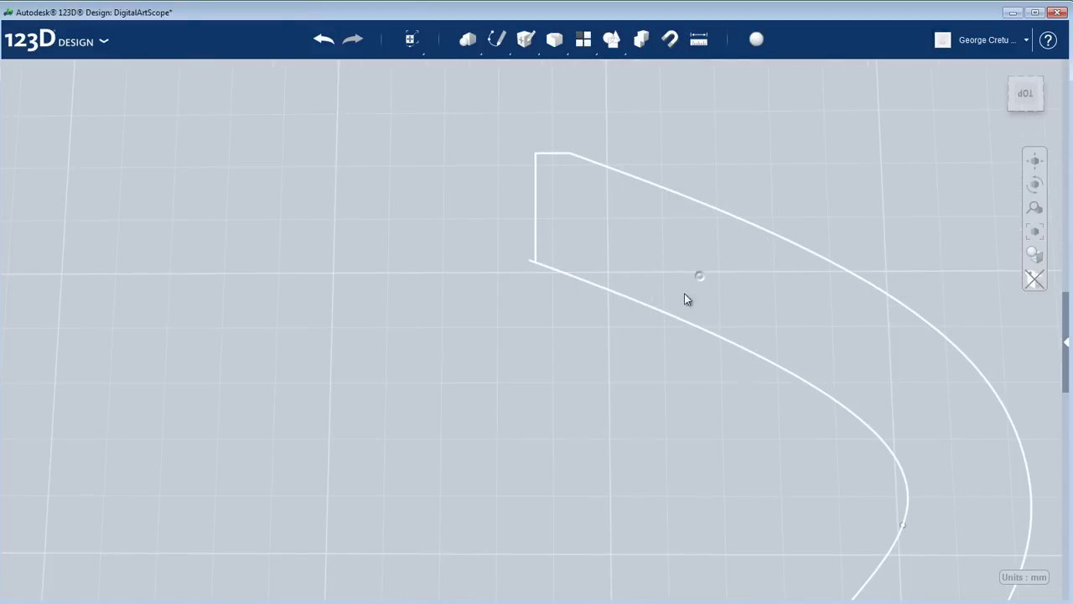
scroll(558, 235, "down", 3)
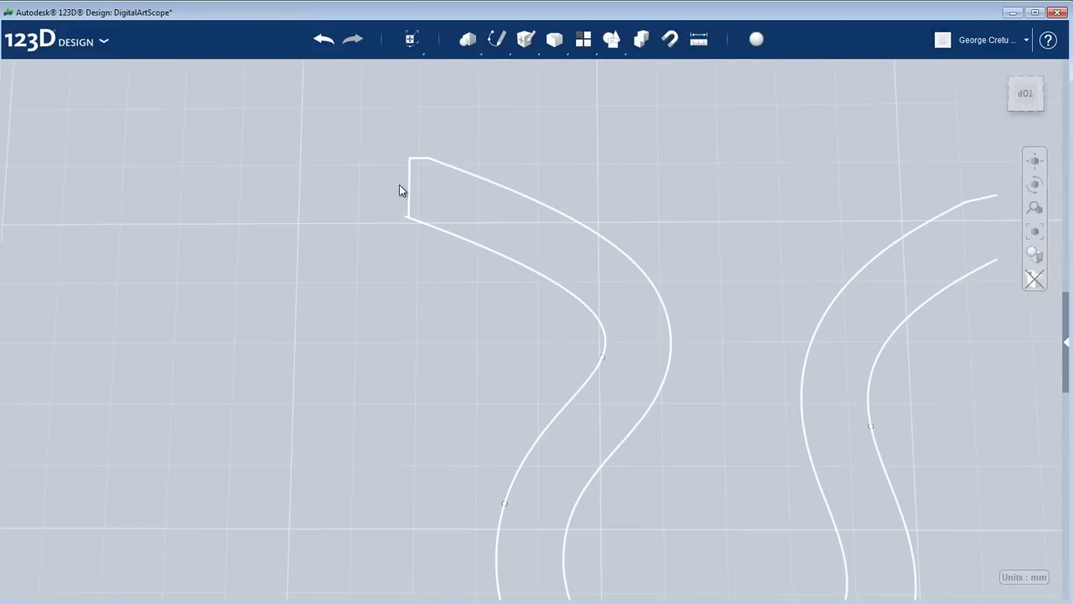
scroll(395, 206, "up", 5)
scroll(421, 231, "up", 2)
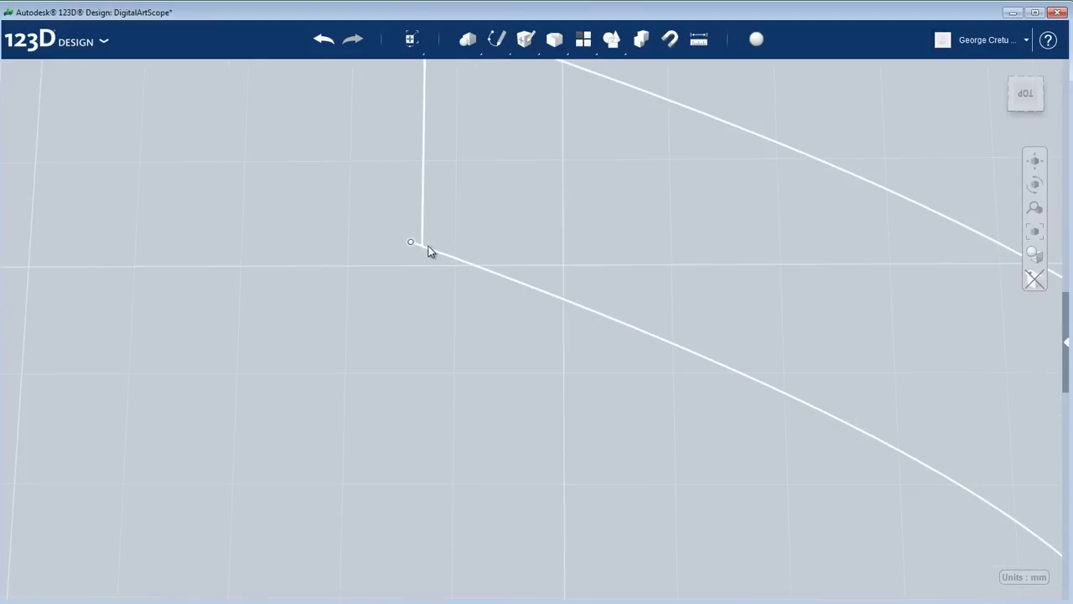
scroll(435, 249, "down", 2)
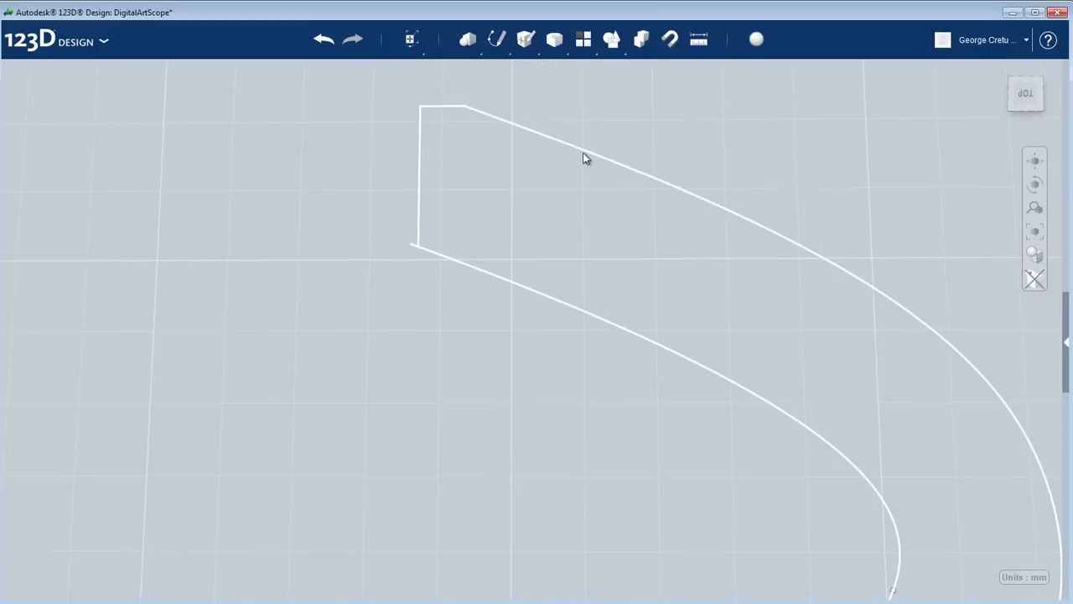
mouse_move(496, 40)
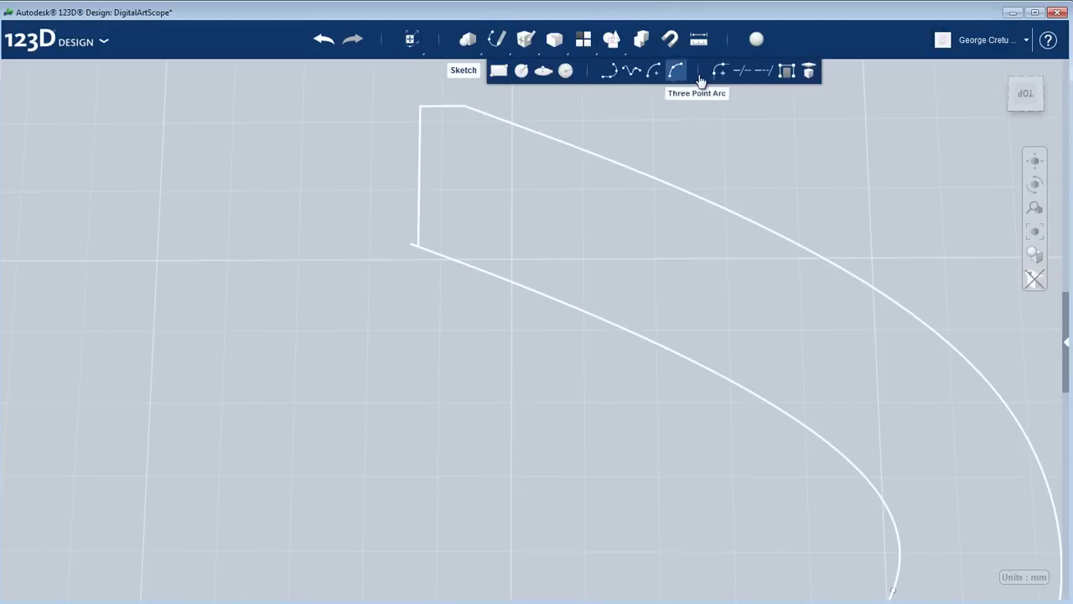
left_click(744, 71)
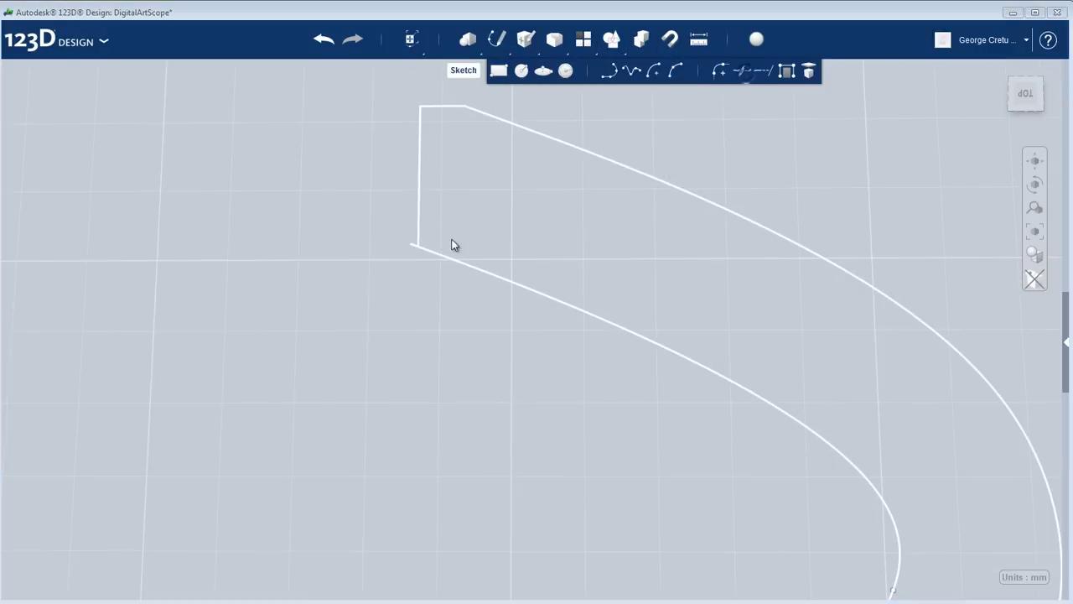
left_click(412, 247)
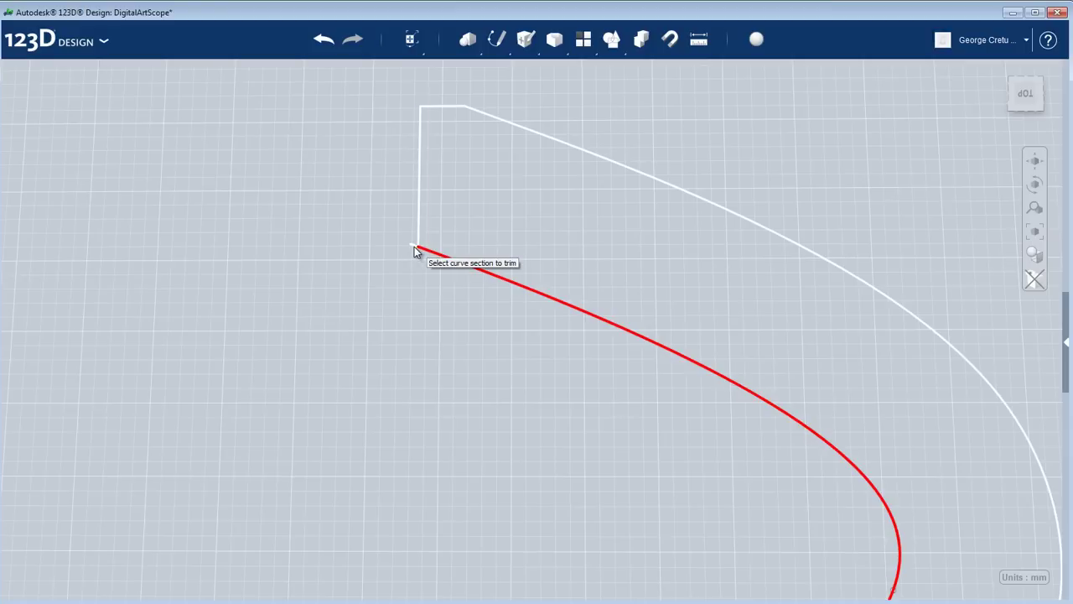
left_click(412, 248)
- Close the channel's right end with a polyline segment joining the two curve endpoints and exit the sketch
scroll(465, 312, "down", 3)
middle_click_drag(554, 309, 271, 155)
scroll(271, 154, "down", 2)
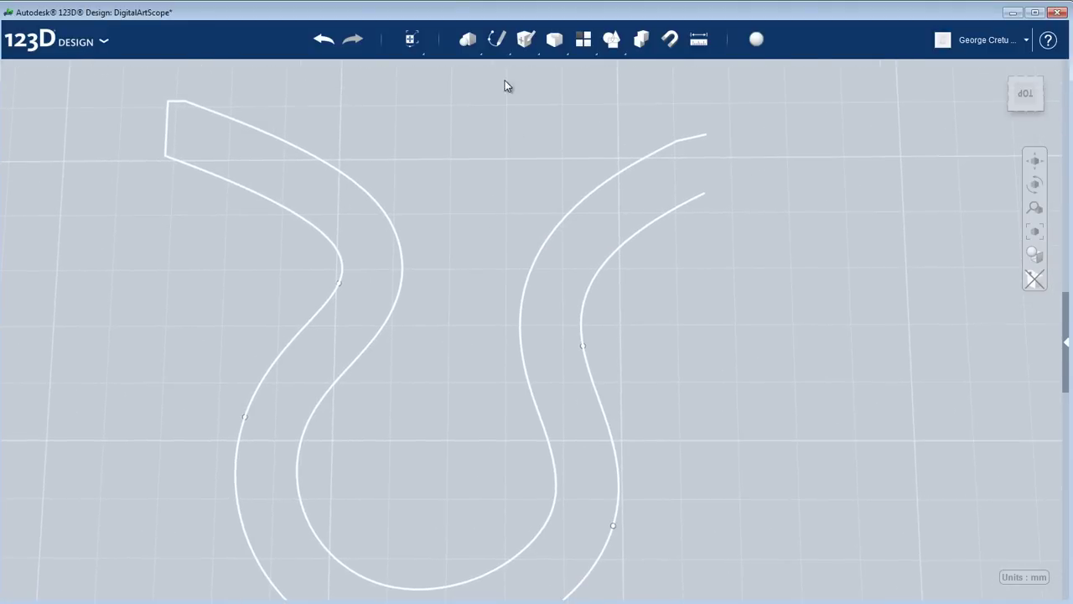
mouse_move(496, 40)
left_click(610, 72)
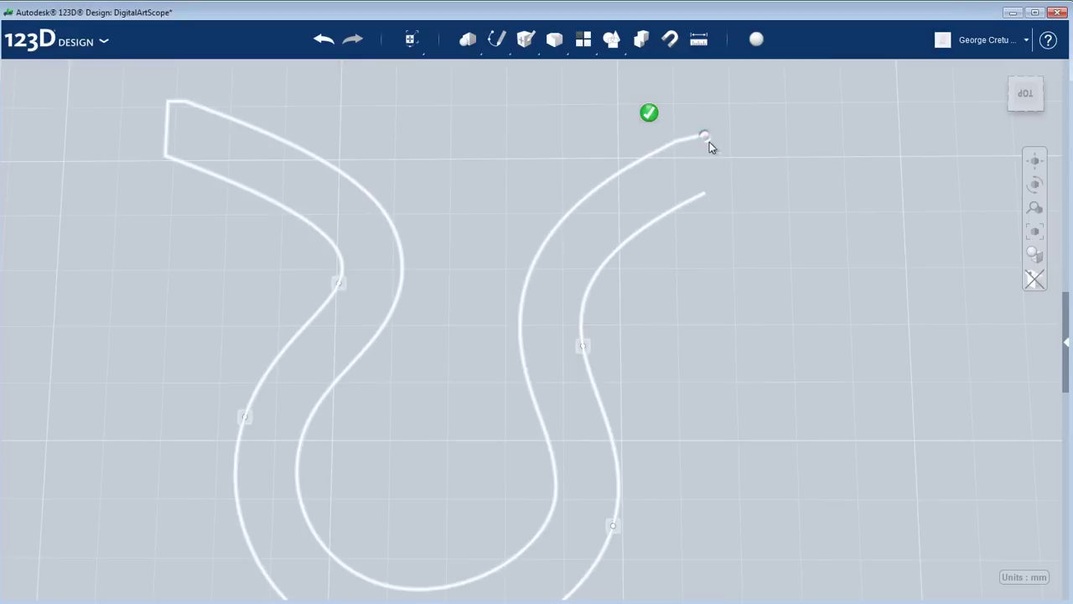
left_click(706, 137)
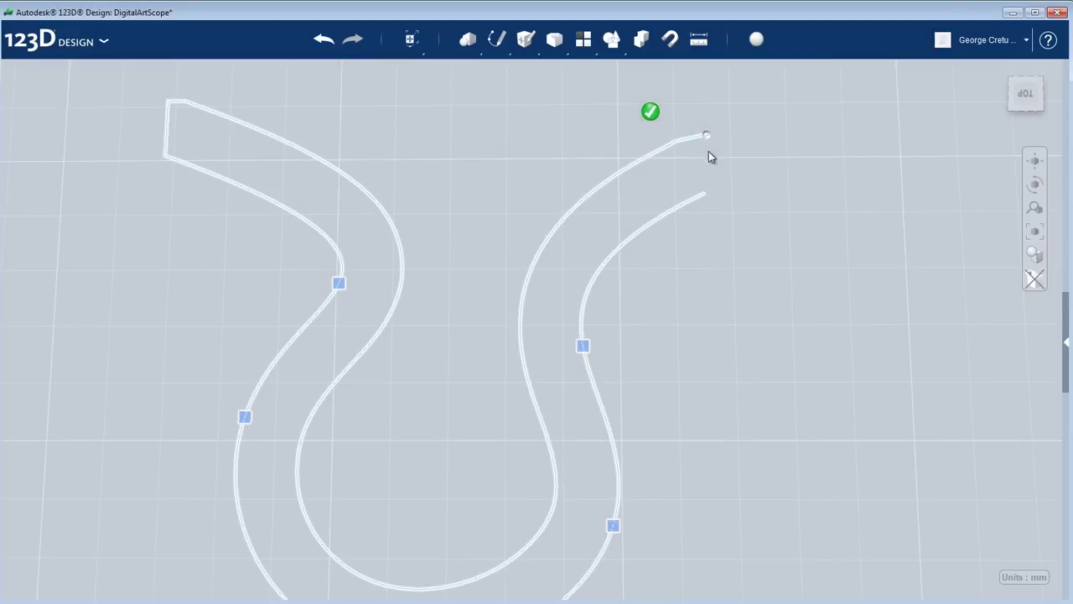
left_click(706, 195)
scroll(759, 283, "down", 2)
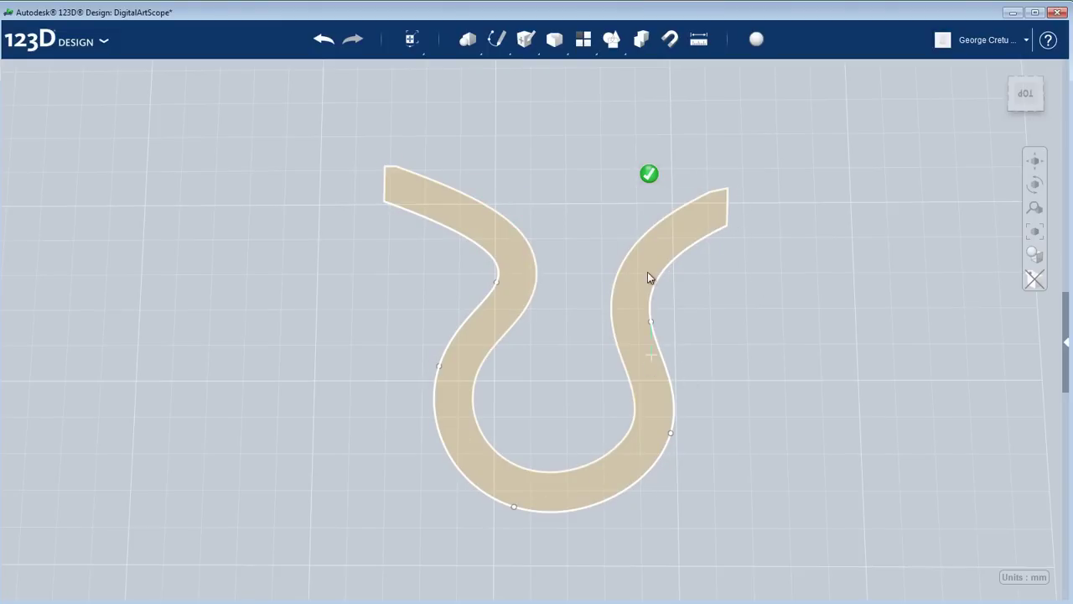
left_click(649, 174)
- Show the solids again around the closed channel profile
mouse_move(772, 360)
right_mouse_down()
mouse_move(763, 290)
mouse_move(640, 366)
mouse_move(582, 293)
mouse_move(506, 242)
right_mouse_up()
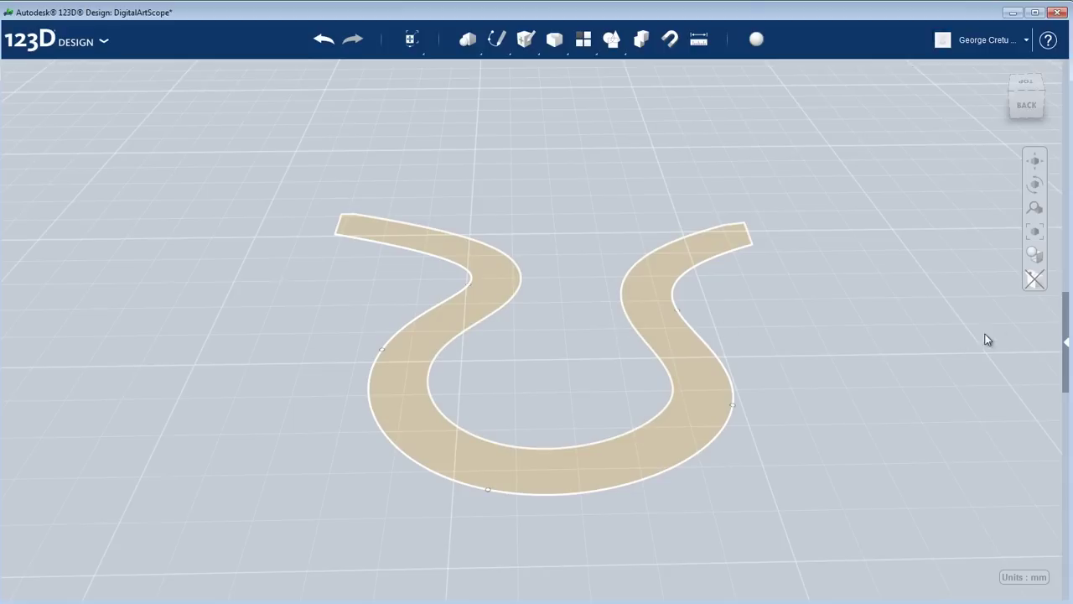
left_click(1036, 281)
left_click(978, 279)
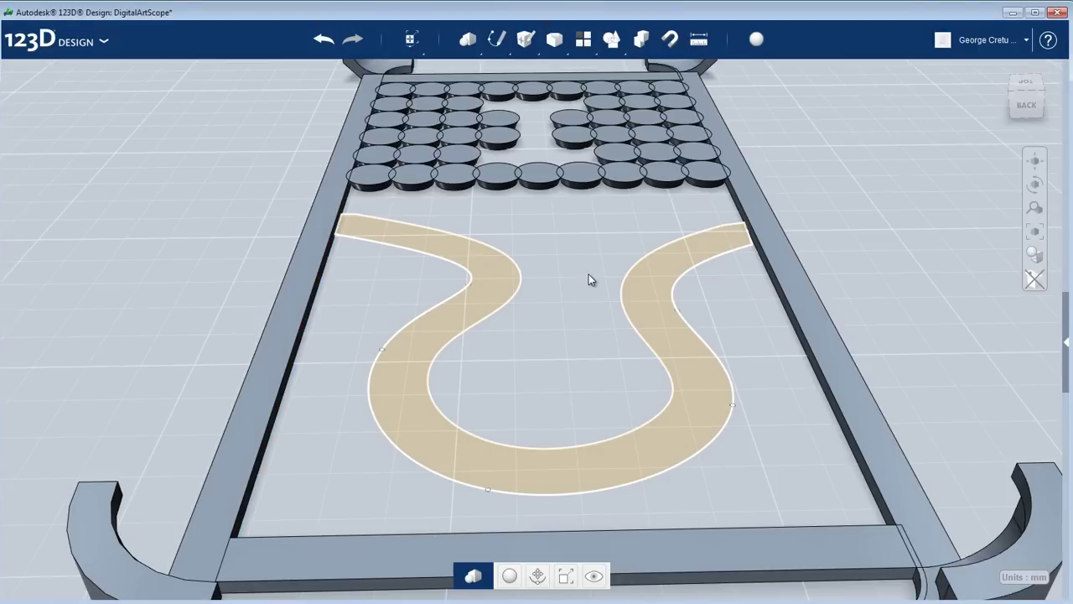
- Extrude the curved channel profile upward by 1.2 mm
mouse_move(869, 328)
right_mouse_down()
mouse_move(791, 311)
mouse_move(805, 307)
mouse_move(793, 335)
right_mouse_up()
left_click(751, 354)
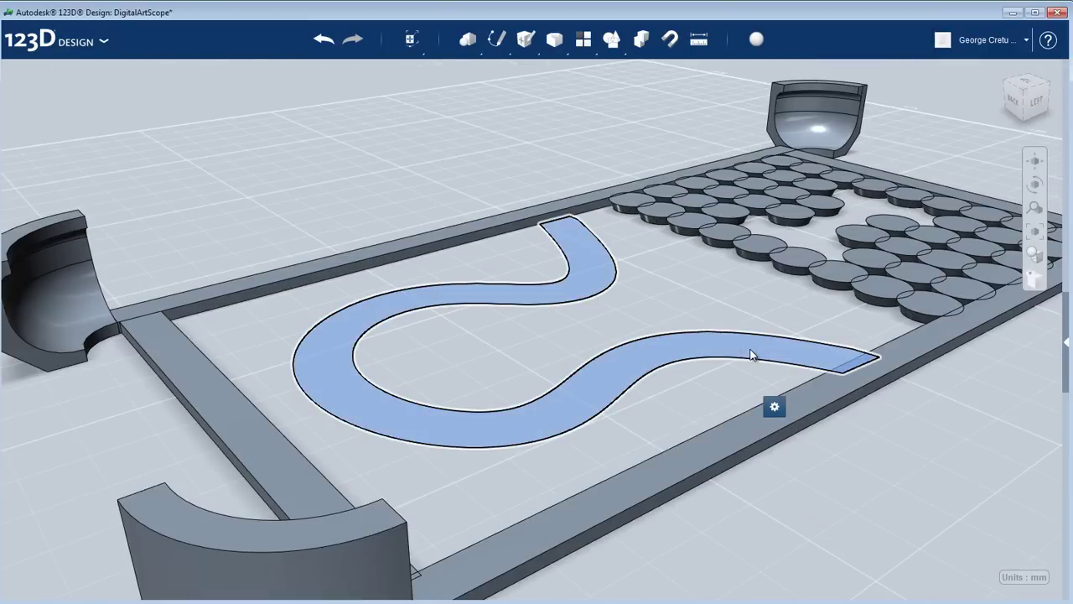
mouse_move(774, 406)
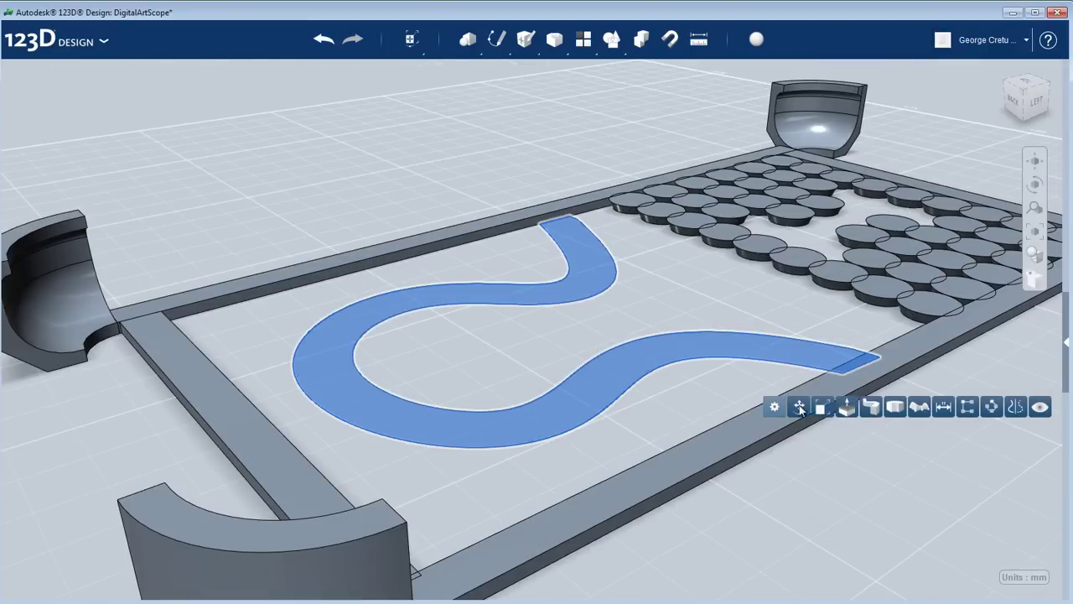
left_click(848, 407)
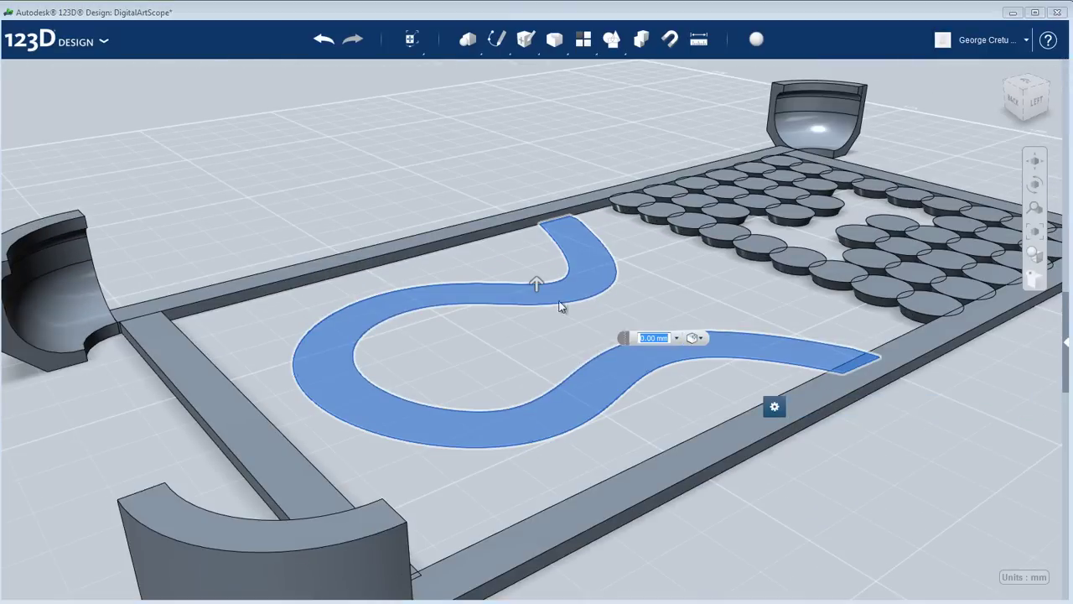
left_click_drag(536, 284, 546, 218)
left_click(653, 275)
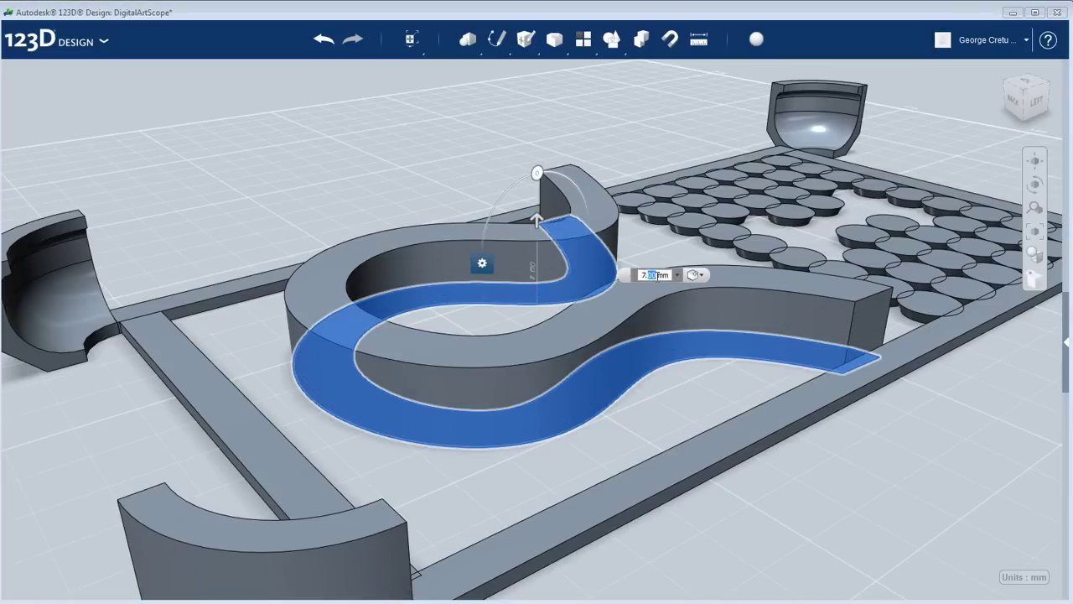
type("1.2")
key("Return")
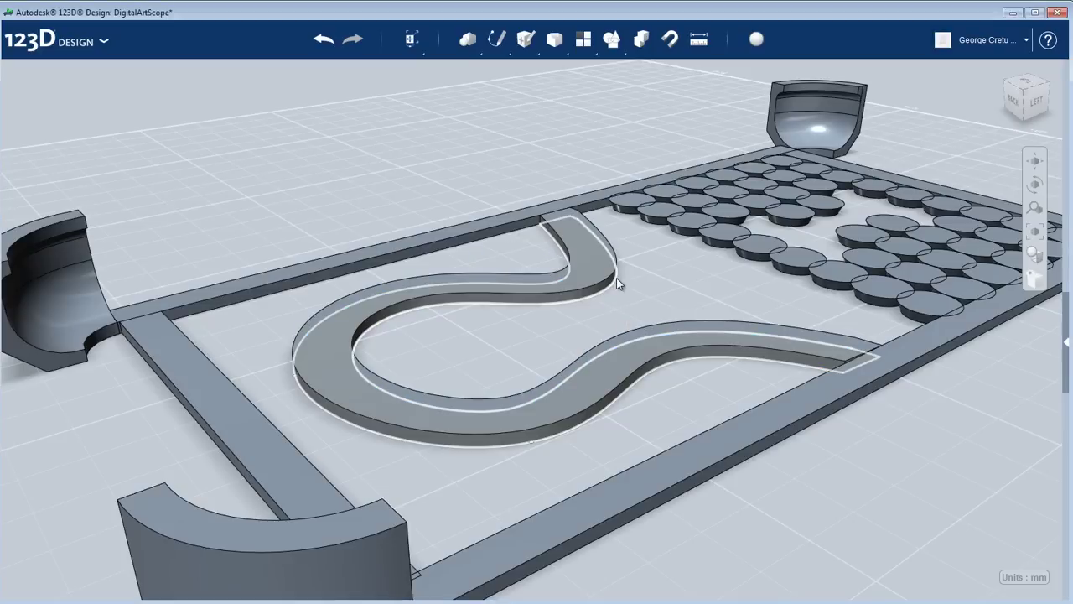
left_click(681, 256)
- Hide all sketches, leaving the frame and the extruded channel displayed
scroll(686, 300, "down", 3)
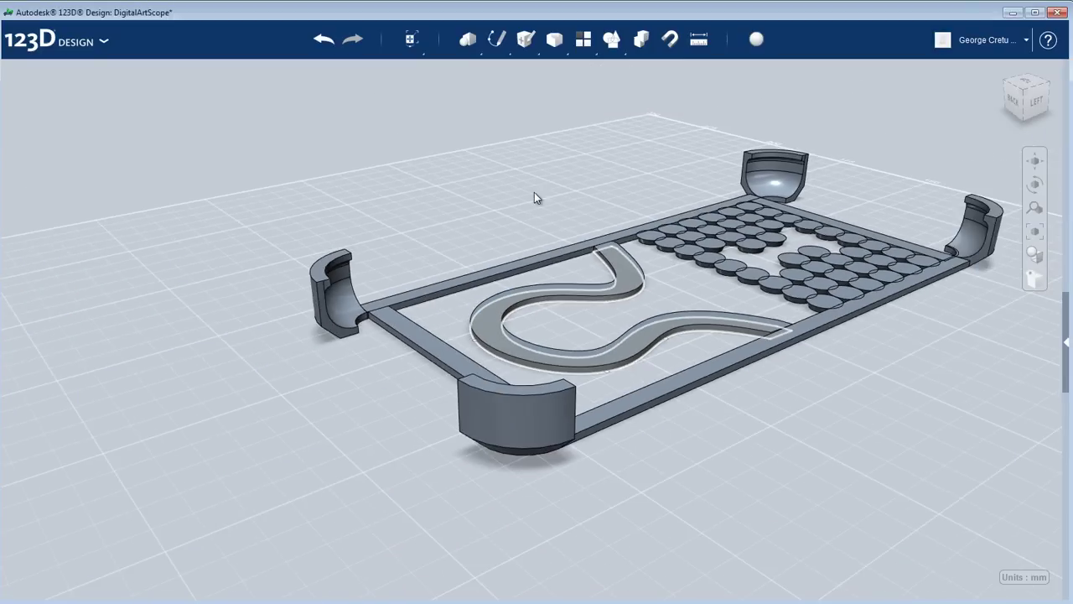
mouse_move(535, 192)
right_mouse_down()
mouse_move(604, 229)
mouse_move(592, 271)
mouse_move(598, 229)
right_mouse_up()
scroll(599, 229, "down", 2)
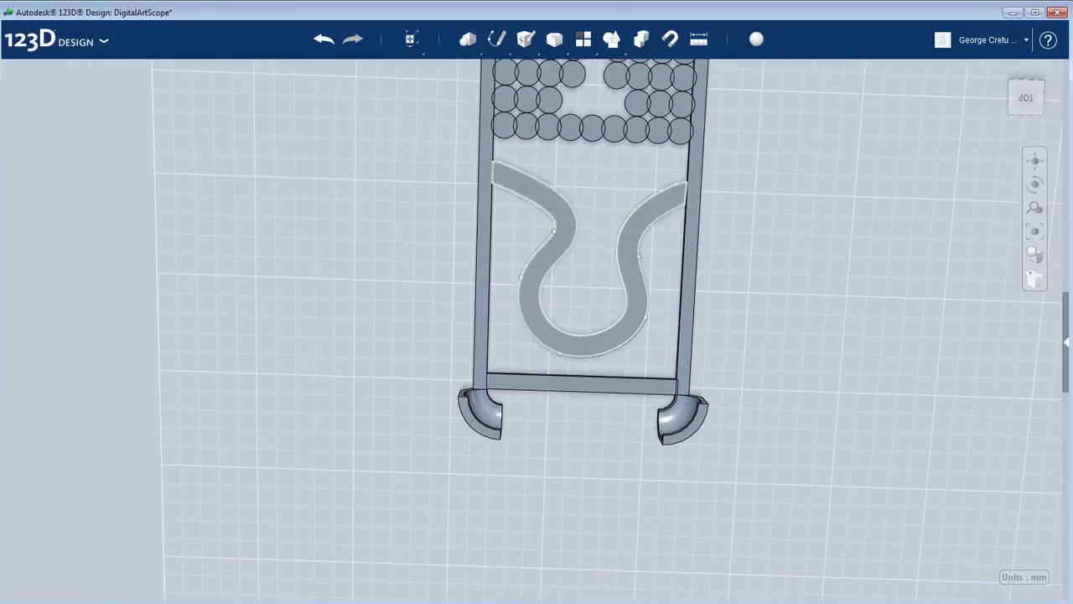
mouse_move(1039, 288)
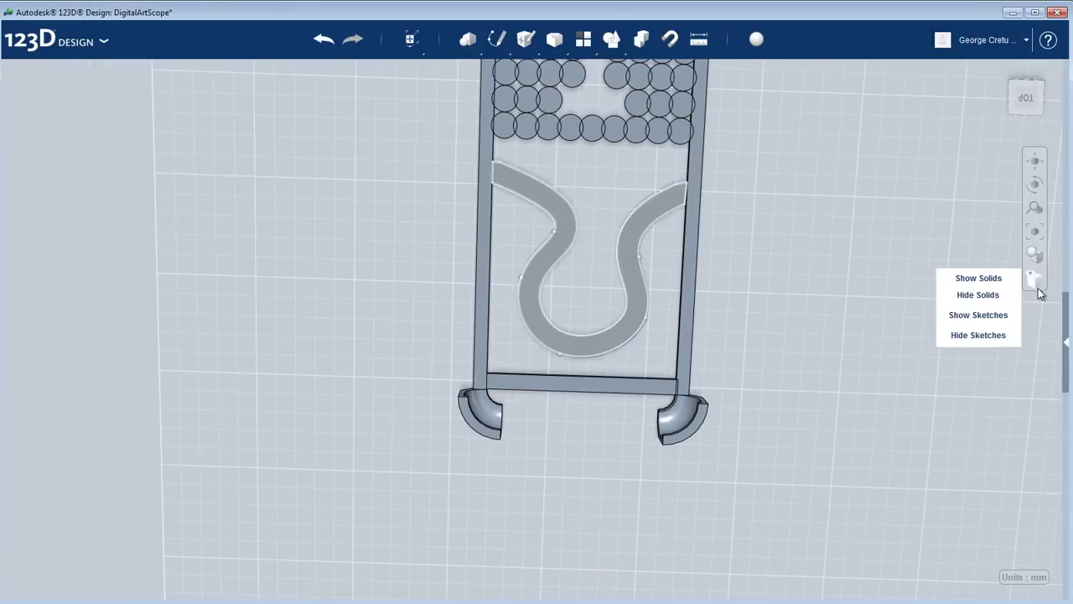
left_click(1003, 337)
- Examine how the extruded channel's right end meets the frame's side wall
mouse_move(801, 385)
right_mouse_down()
mouse_move(810, 305)
mouse_move(796, 286)
right_mouse_up()
scroll(721, 317, "up", 4)
right_click_drag(693, 351, 680, 381)
scroll(715, 282, "up", 4)
scroll(628, 394, "down", 2)
scroll(654, 369, "up", 3)
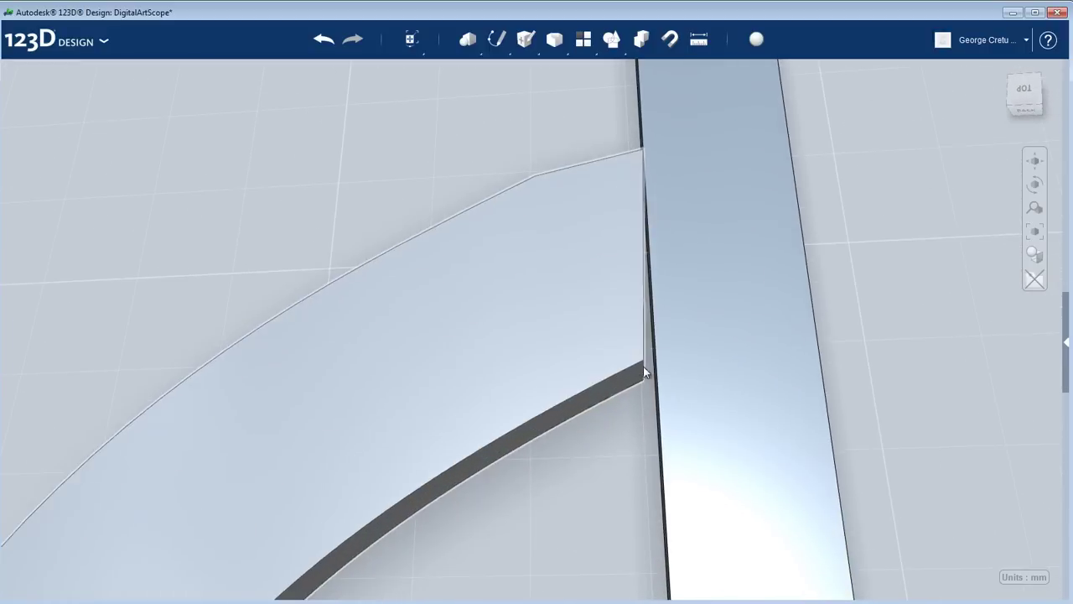
scroll(645, 369, "down", 5)
right_click_drag(669, 324, 812, 267)
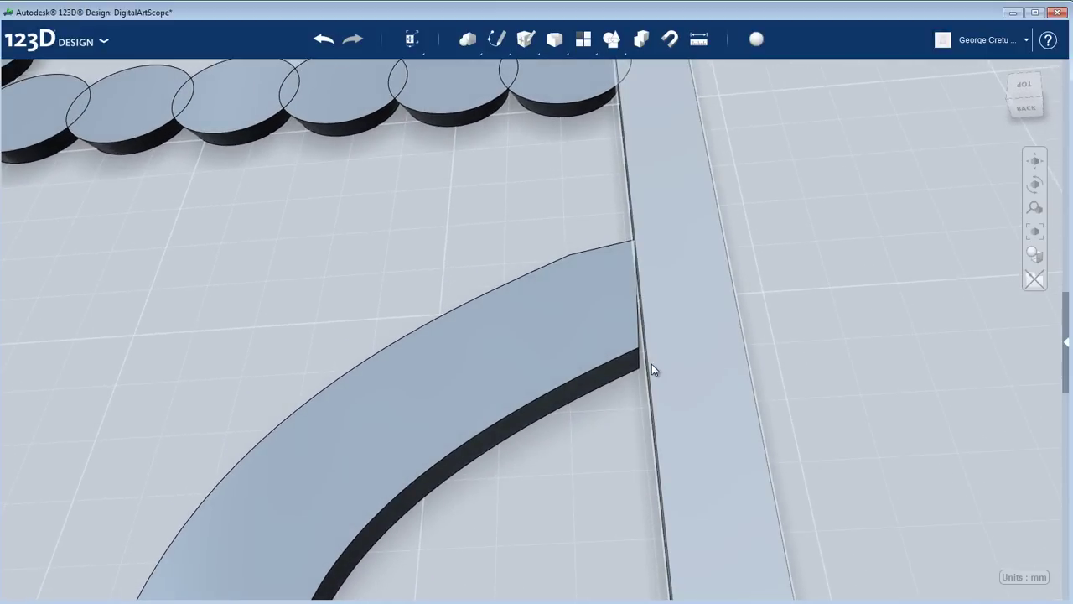
scroll(620, 403, "down", 6)
right_click_drag(620, 403, 551, 352)
- Tweak the short vertical edge at the channel's right end, moving it about 1.2 mm and 0.8 mm into the side wall
scroll(550, 351, "up", 4)
middle_click_drag(395, 362, 15, 314)
middle_click_drag(731, 306, 434, 315)
scroll(503, 310, "up", 3)
right_click_drag(428, 298, 444, 303)
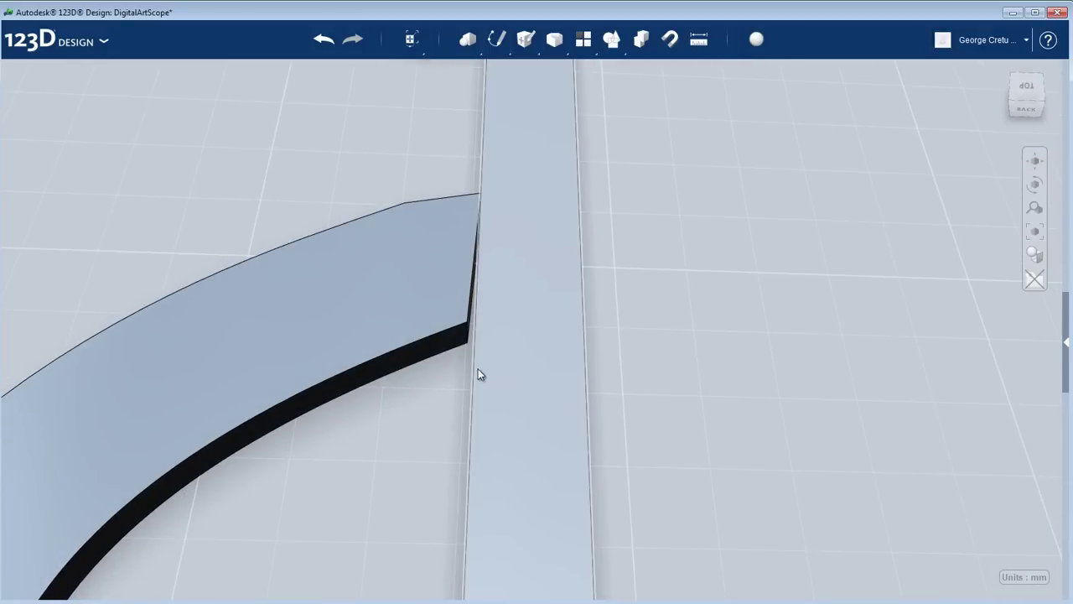
left_click(461, 337)
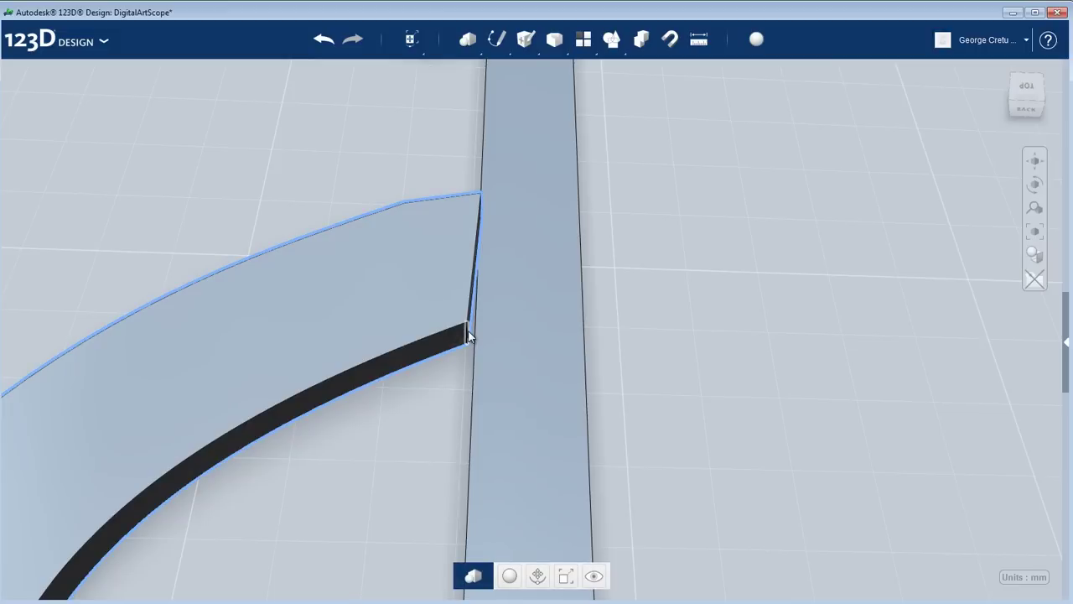
left_click(493, 389)
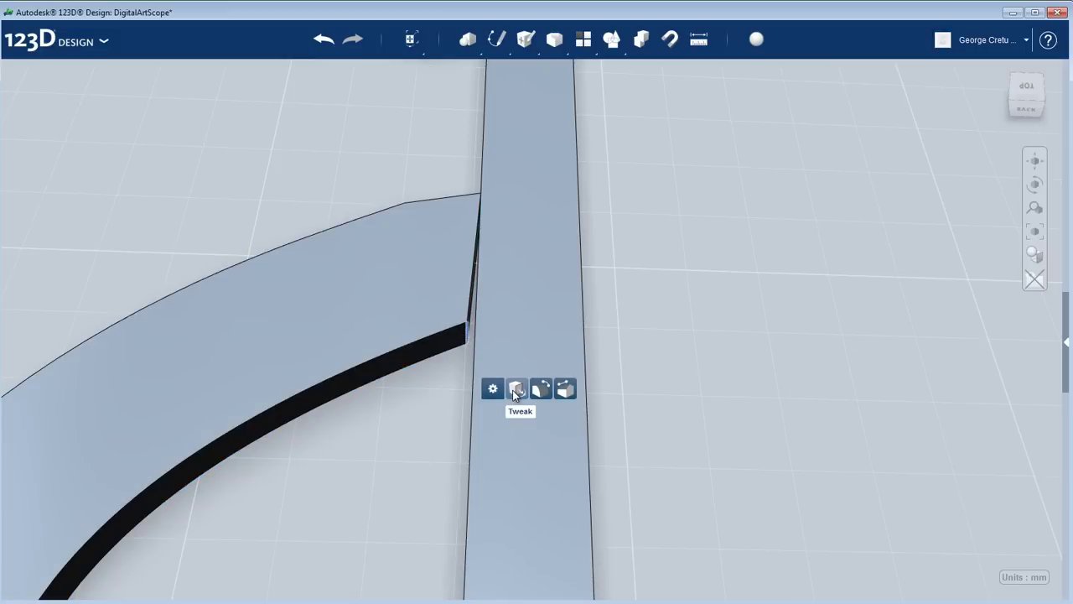
left_click(515, 390)
scroll(468, 337, "up", 5)
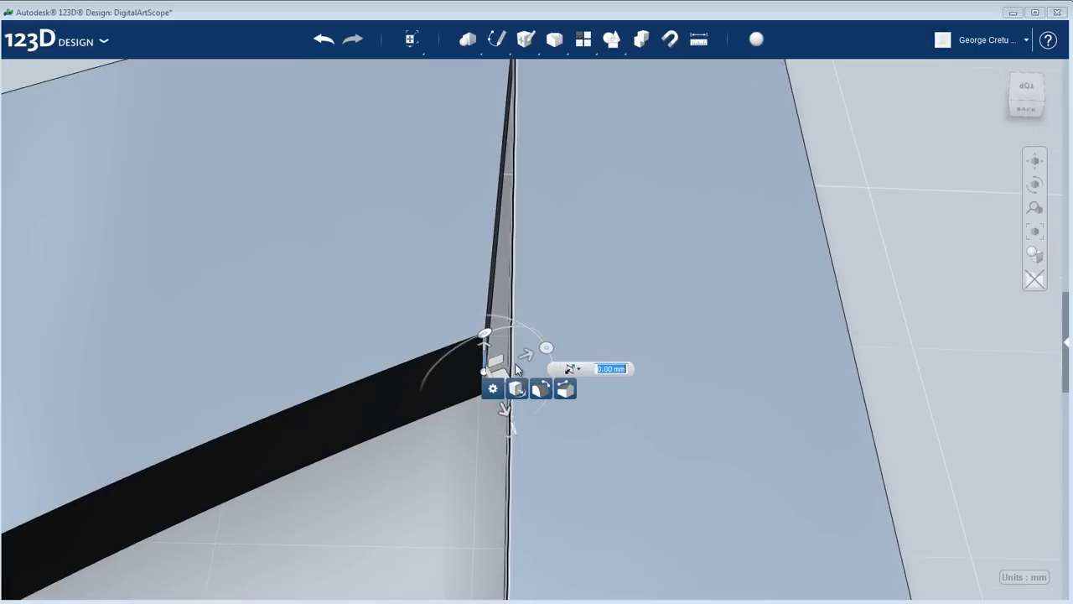
left_click_drag(503, 374, 641, 393)
scroll(698, 342, "down", 5)
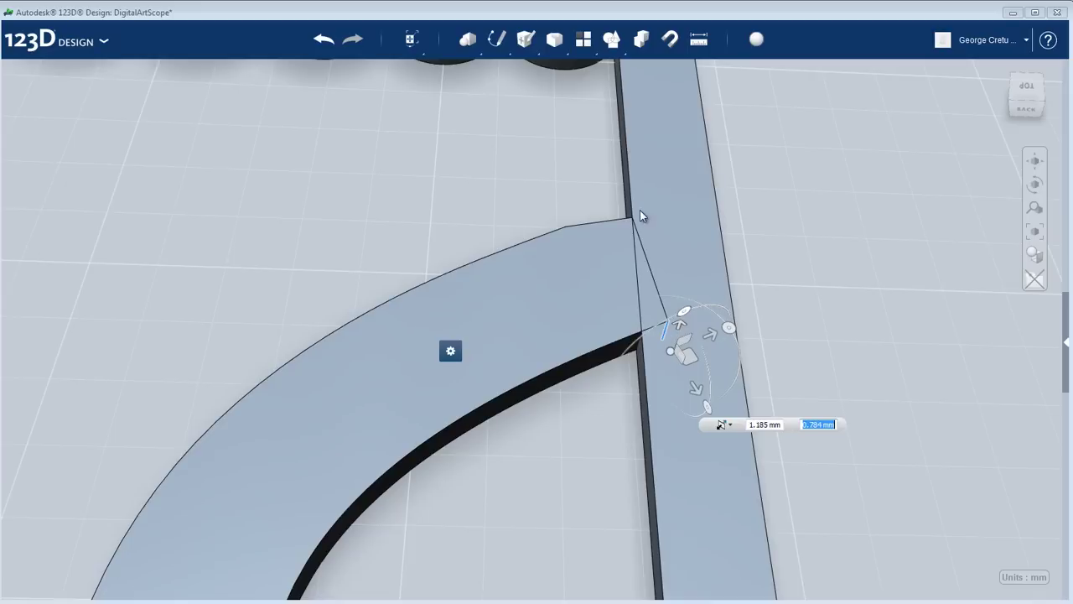
- Finish adjusting the channel's right-end edge and check how it overlaps the frame's side wall
middle_click_drag(685, 201, 872, 105)
key("Return")
scroll(755, 163, "down", 5)
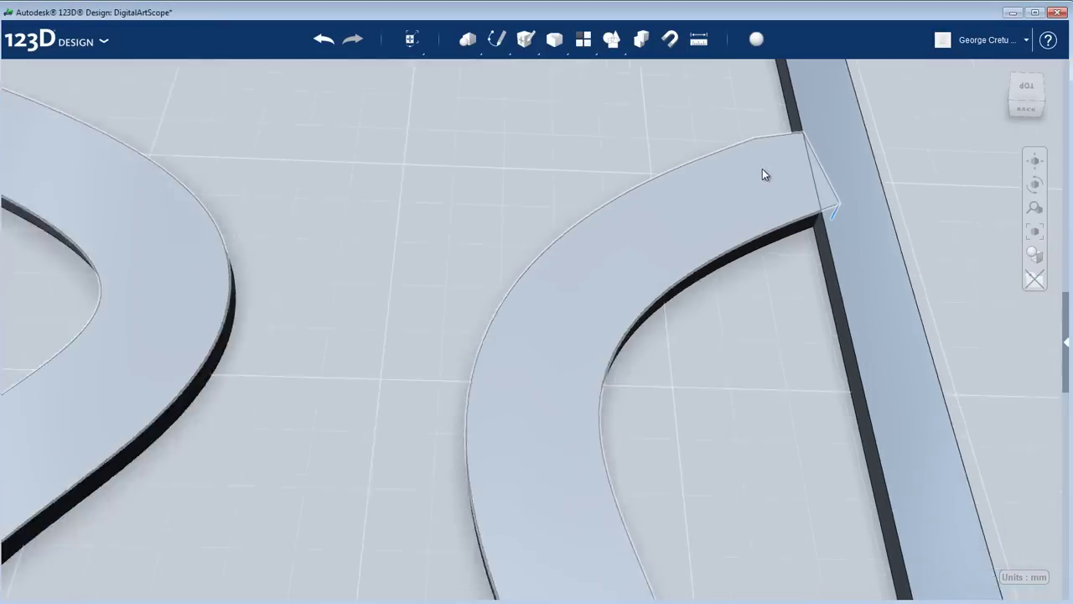
scroll(790, 208, "up", 5)
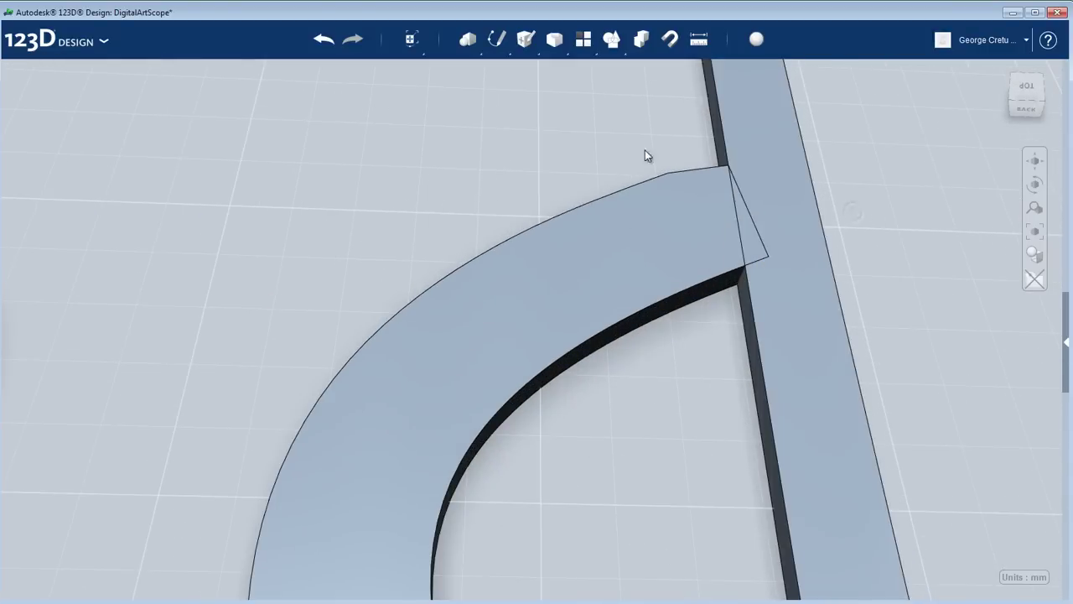
scroll(719, 225, "down", 5)
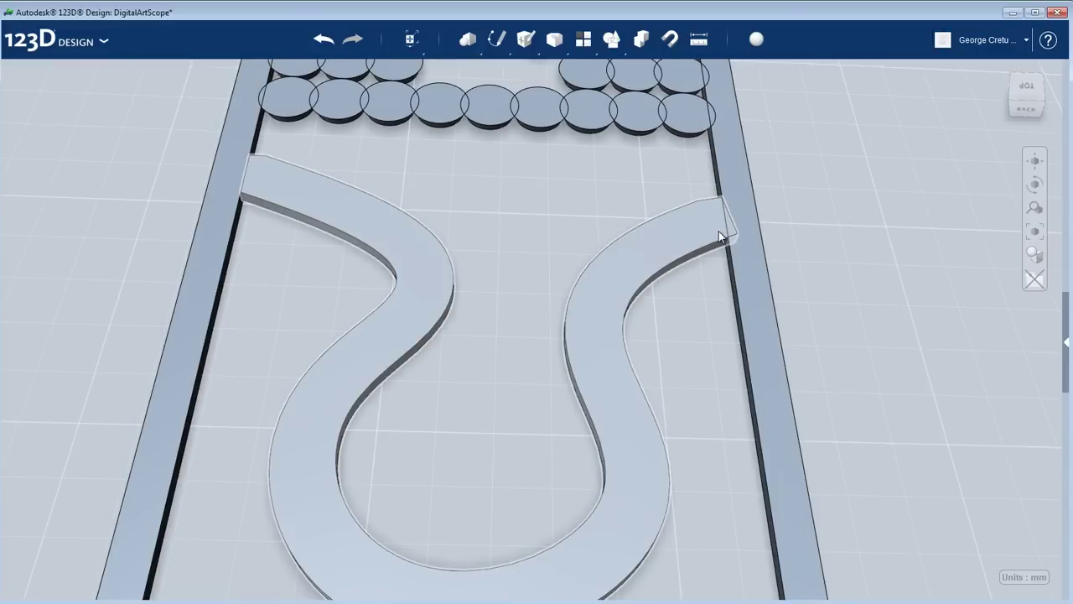
scroll(728, 210, "down", 3)
- Ungroup the rectangular frame into its separate side walls and crossbars
left_click(733, 198)
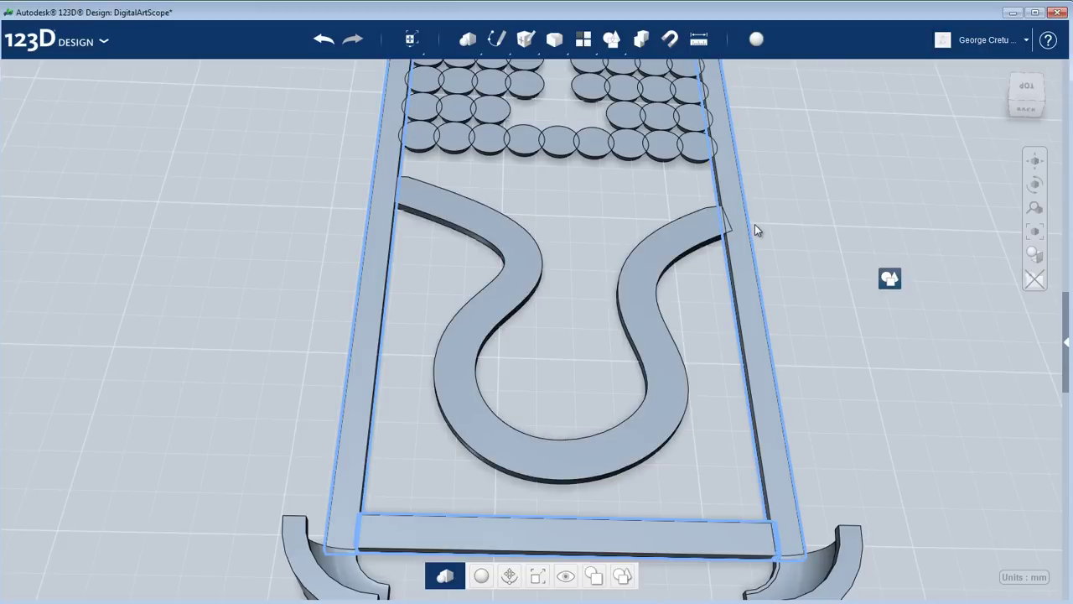
scroll(757, 223, "down", 3)
scroll(725, 311, "down", 3)
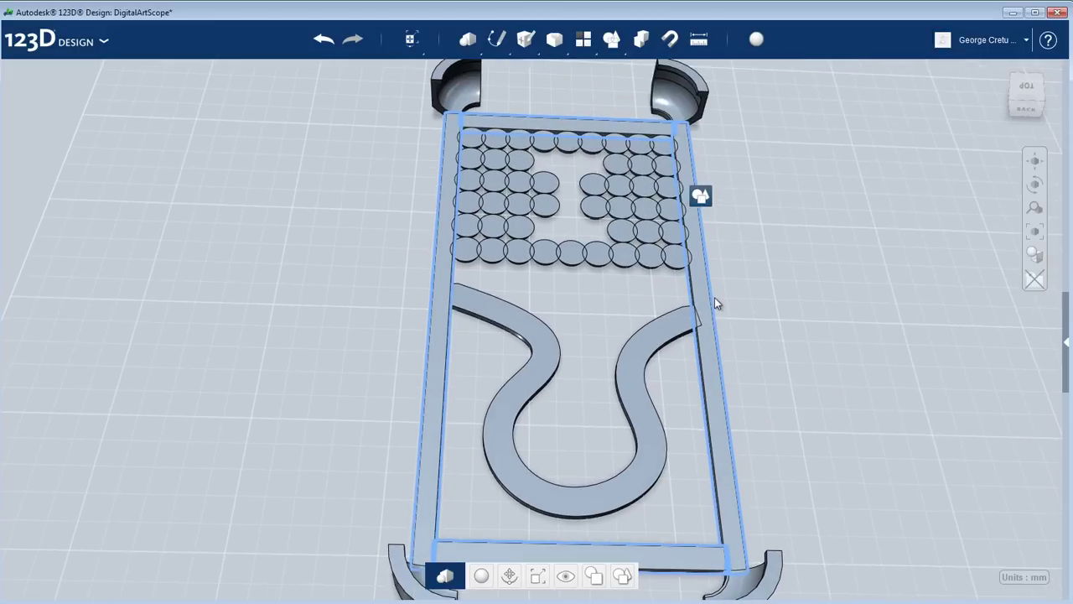
mouse_move(706, 196)
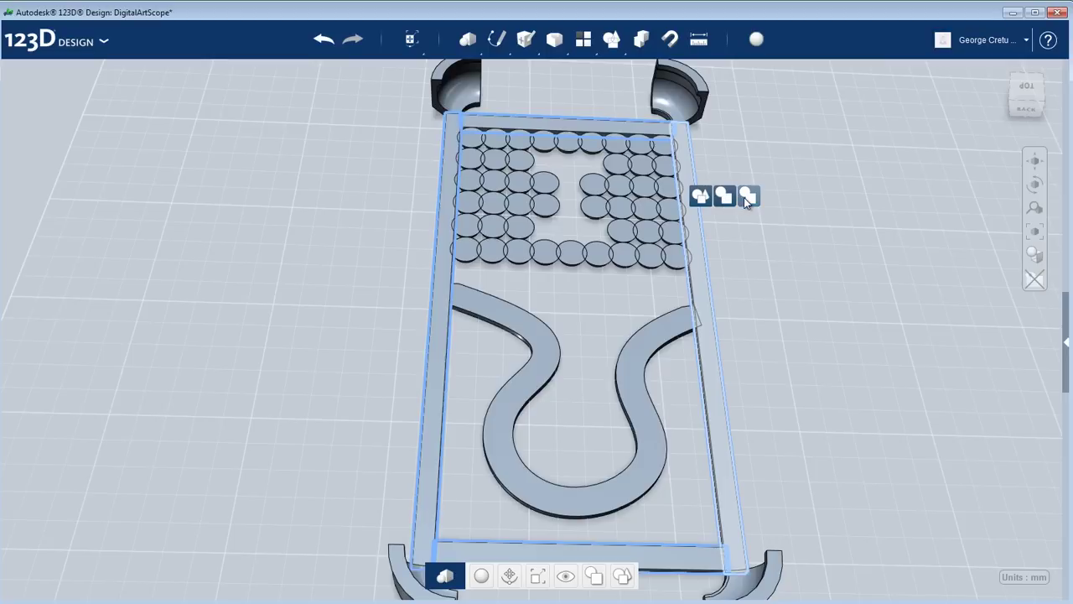
middle_click_drag(743, 304, 797, 259)
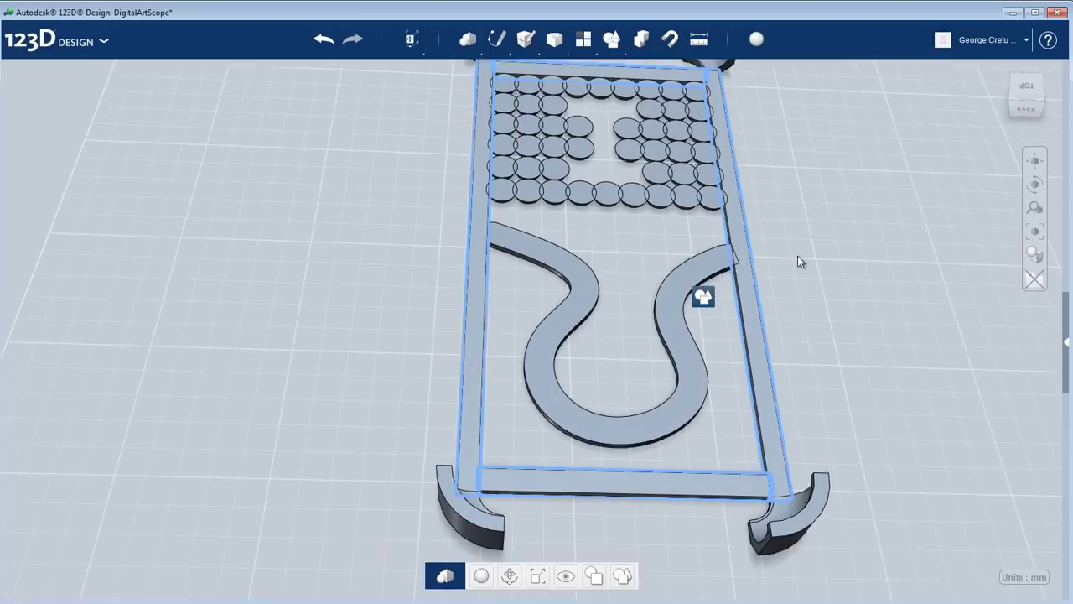
left_click(594, 576)
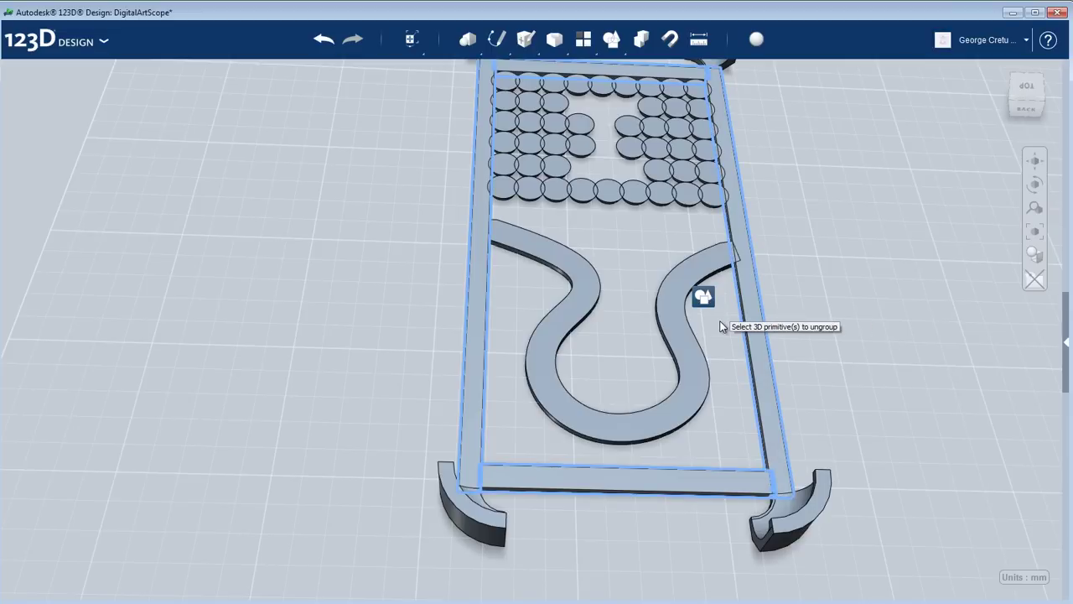
left_click(752, 310)
left_click(700, 478)
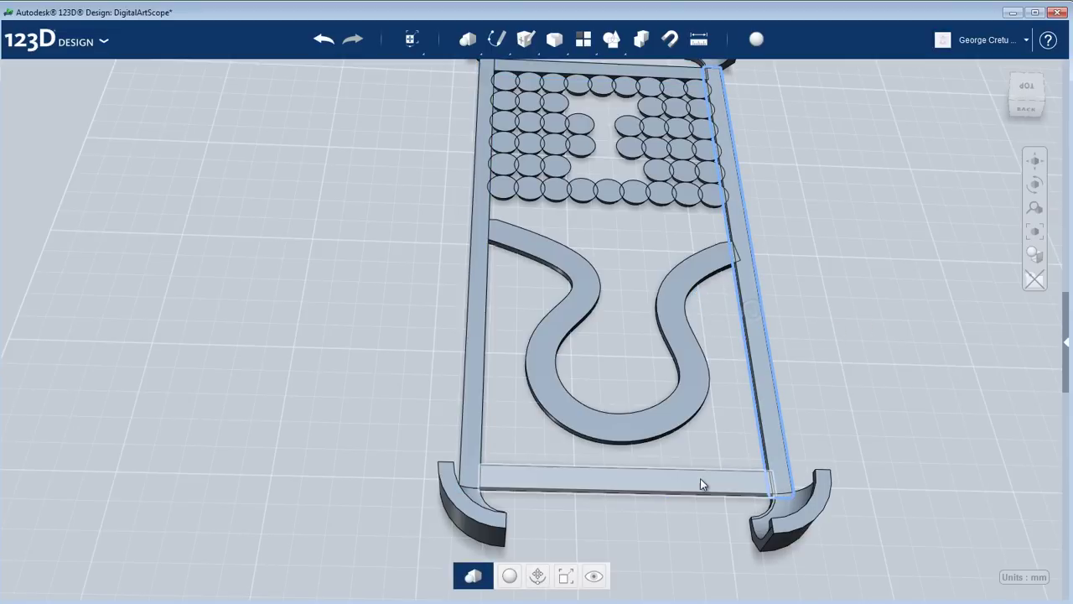
left_click(483, 419)
left_click(617, 362)
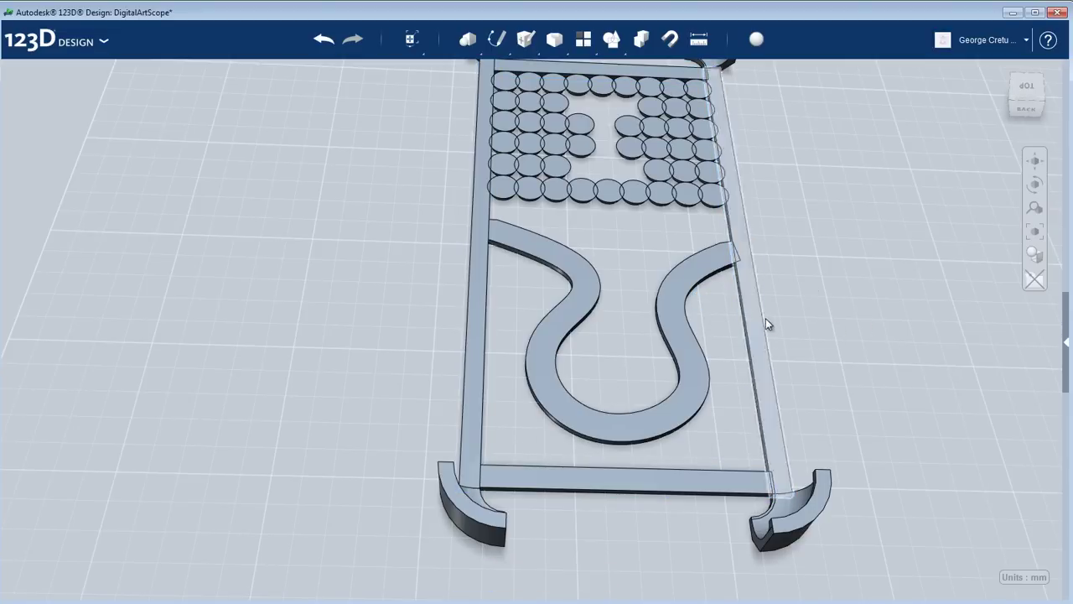
- Combine the curved channel as target solid with the frame's right side wall as source, using Join
middle_click_drag(755, 324, 687, 378)
scroll(656, 365, "up", 1)
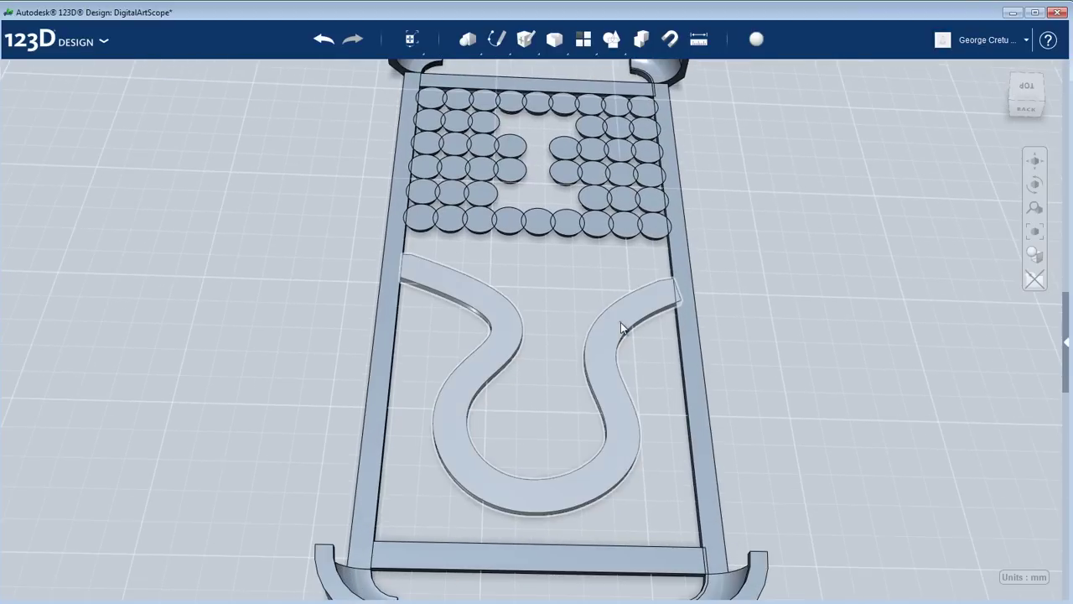
left_click(620, 324)
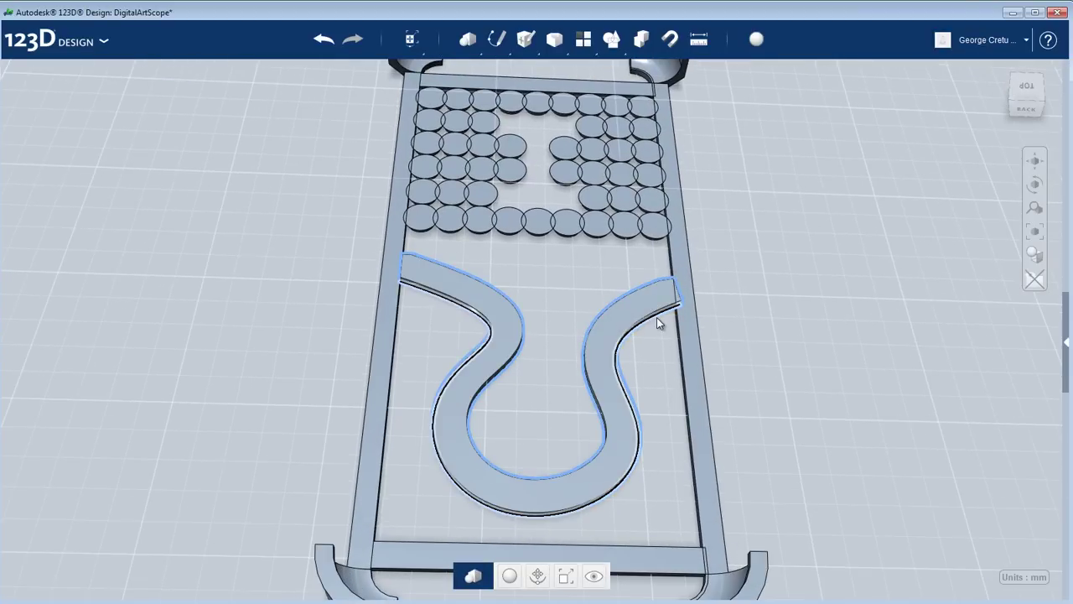
mouse_move(553, 33)
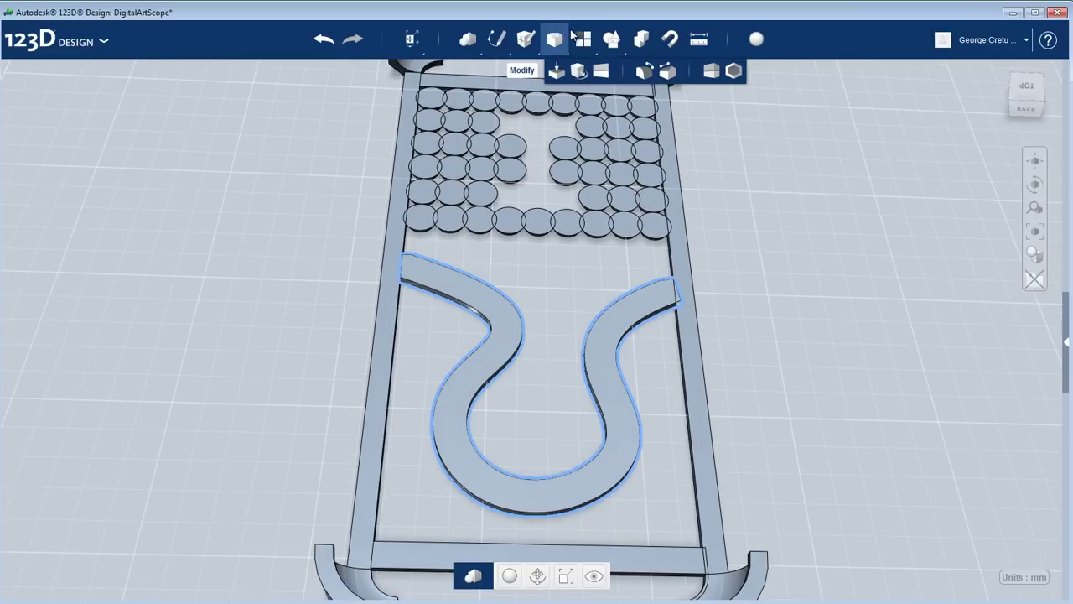
mouse_move(611, 41)
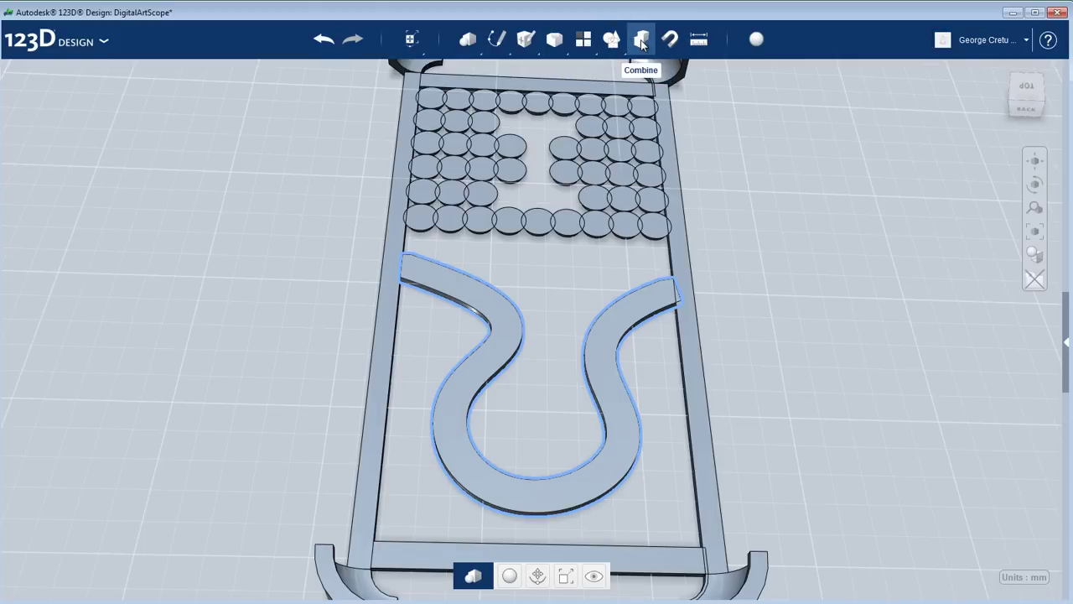
left_click(643, 40)
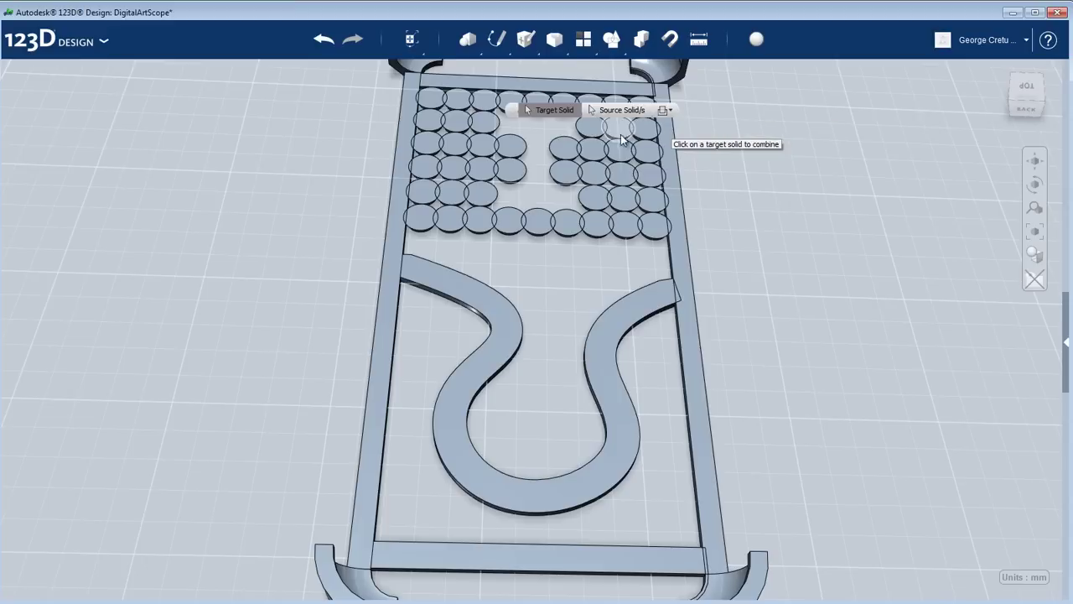
left_click(635, 305)
left_click(693, 378)
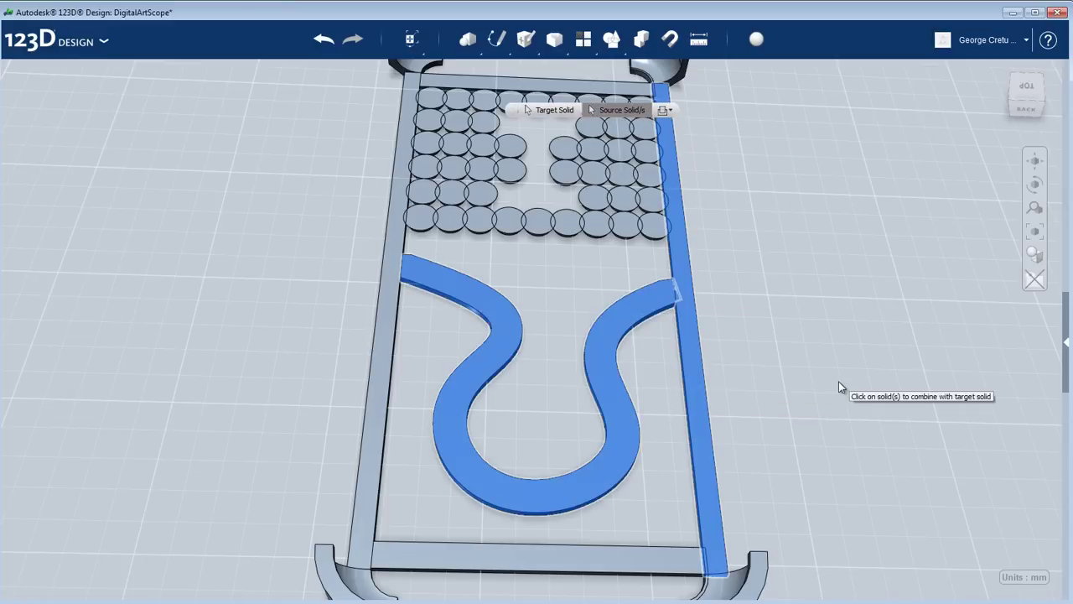
left_click(671, 112)
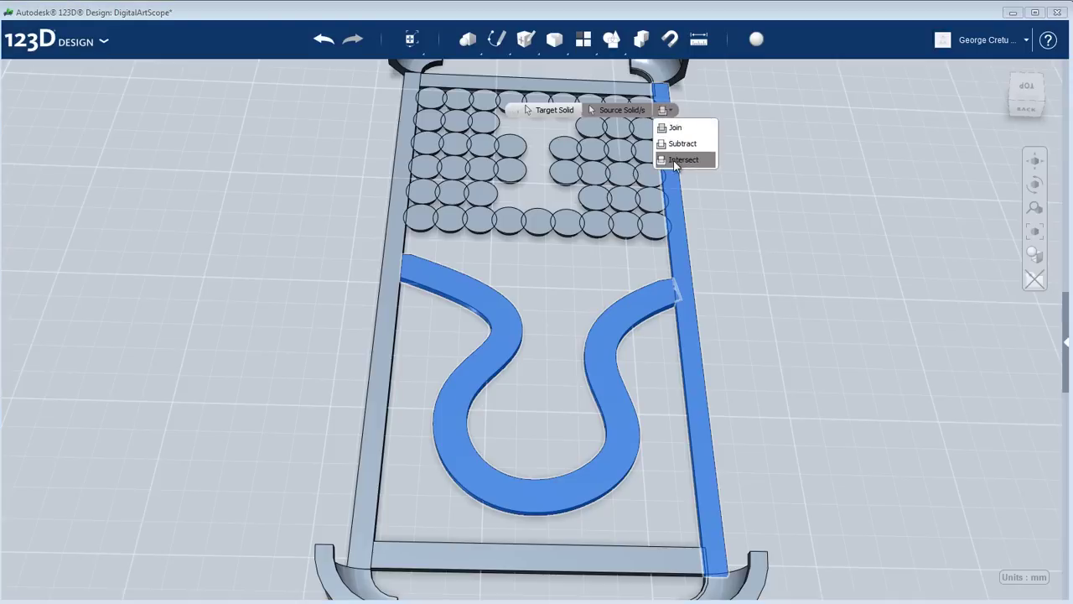
left_click(663, 108)
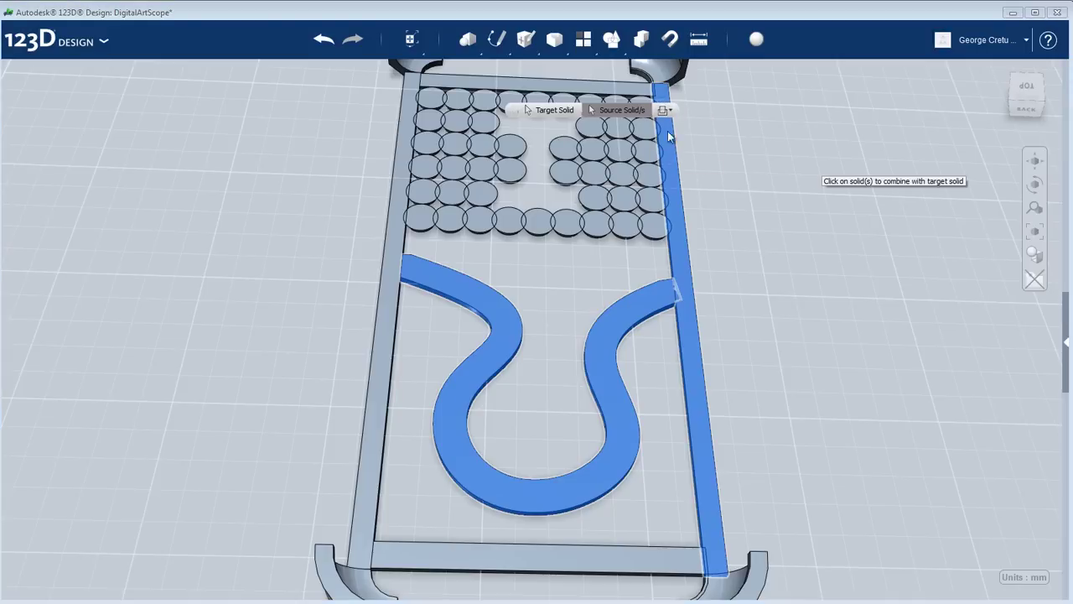
left_click(765, 147)
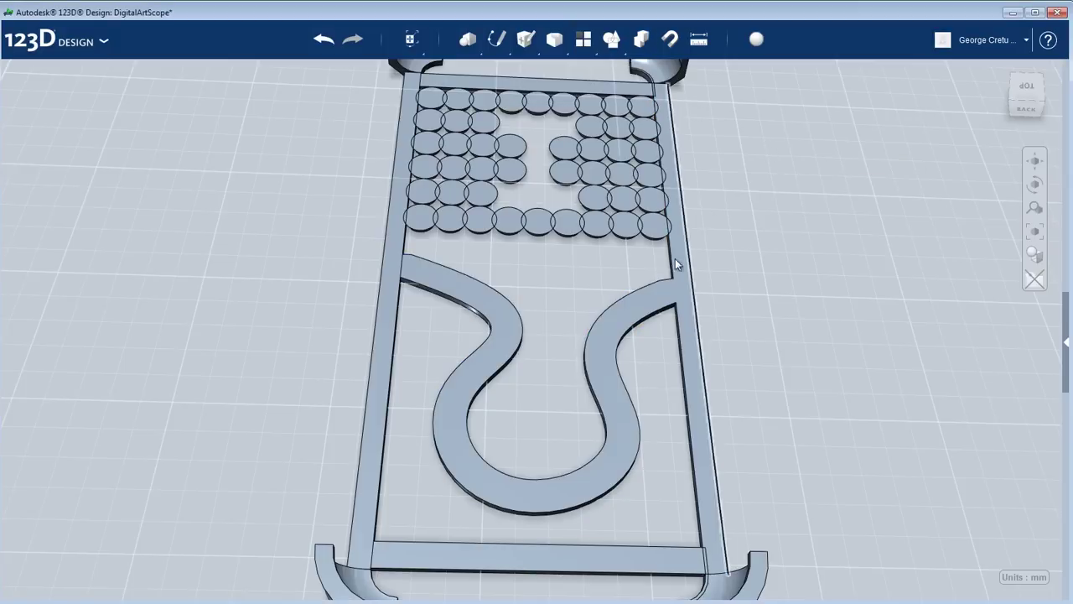
- Inspect the joint between the channel's right end and the side wall from a low angle
scroll(677, 271, "up", 5)
right_click_drag(641, 380, 637, 343)
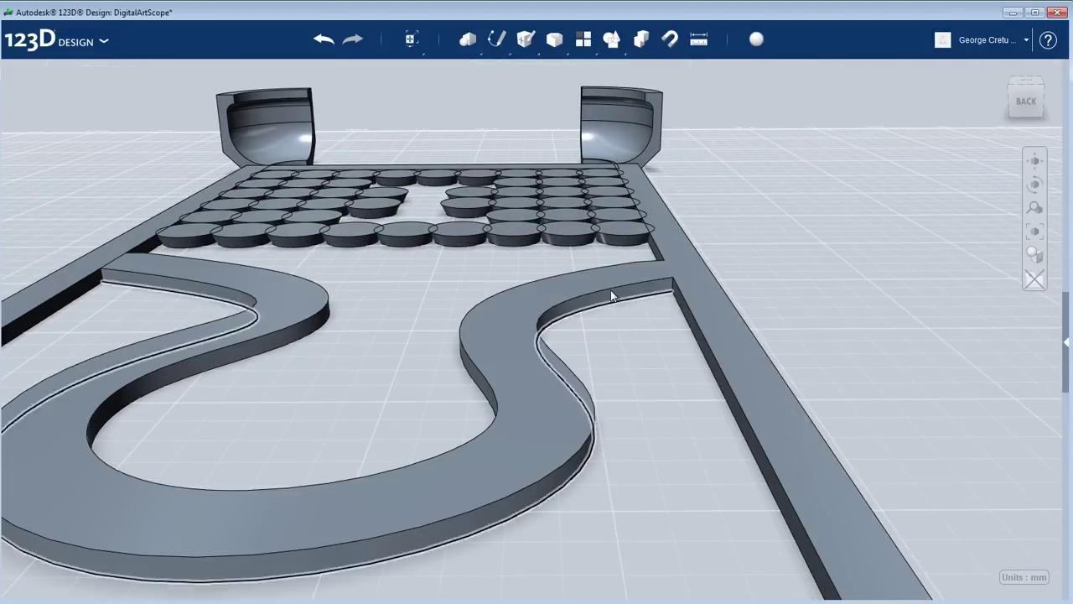
left_click(598, 291)
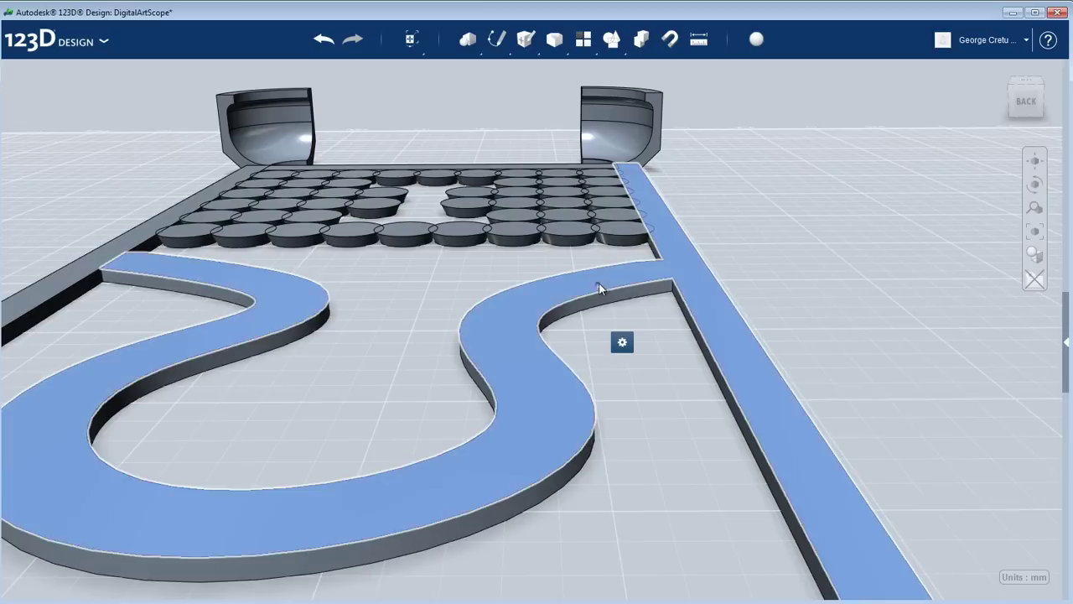
scroll(630, 304, "down", 5)
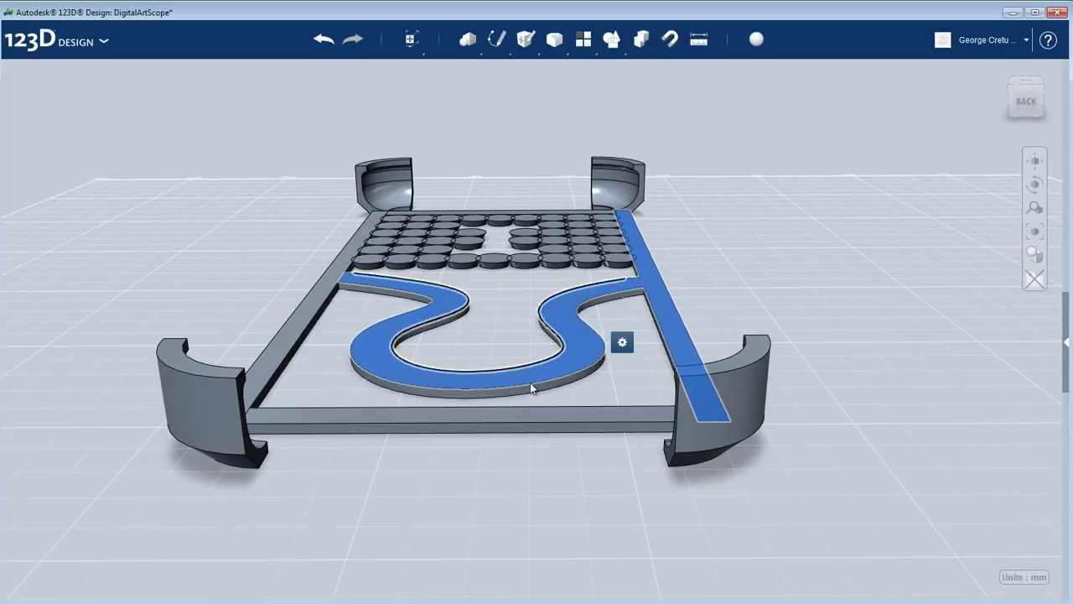
mouse_move(724, 213)
right_mouse_down()
mouse_move(718, 206)
mouse_move(725, 288)
mouse_move(726, 269)
mouse_move(745, 269)
right_mouse_up()
left_click(745, 270)
- Examine the whole frame with its channel, disc pattern and corner clips from underneath and from above
scroll(746, 269, "down", 3)
right_click_drag(822, 274, 591, 285)
middle_click_drag(671, 297, 873, 323)
scroll(820, 290, "up", 2)
right_click_drag(820, 285, 803, 306)
scroll(809, 299, "up", 1)
middle_click_drag(771, 289, 733, 276)
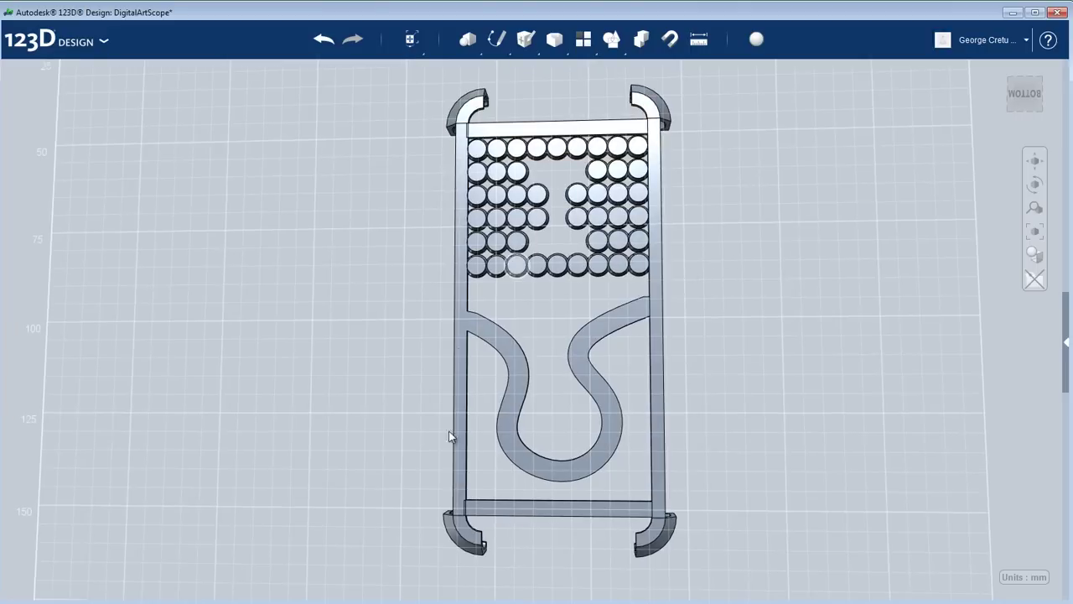
scroll(570, 412, "up", 2)
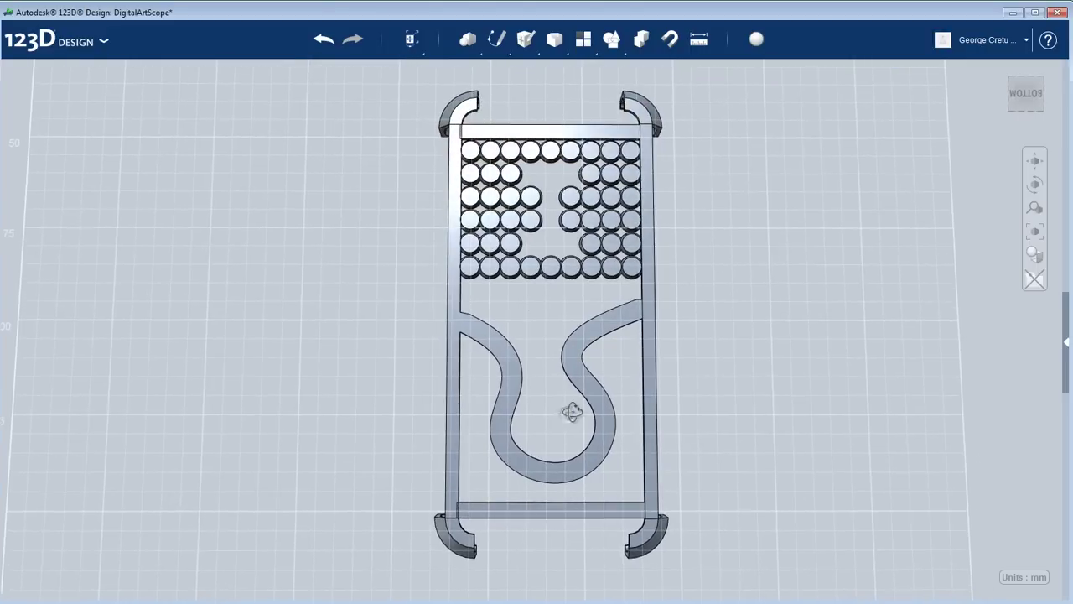
scroll(569, 406, "down", 5)
right_click_drag(560, 408, 561, 409)
scroll(561, 409, "up", 1)
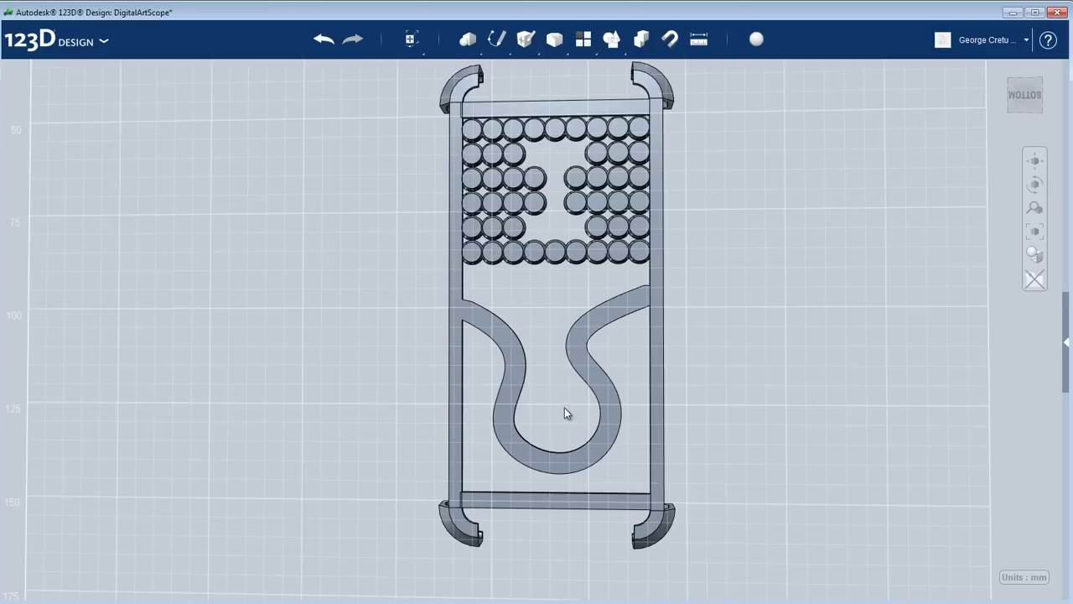
middle_click_drag(566, 408, 569, 439)
right_click_drag(795, 450, 788, 446)
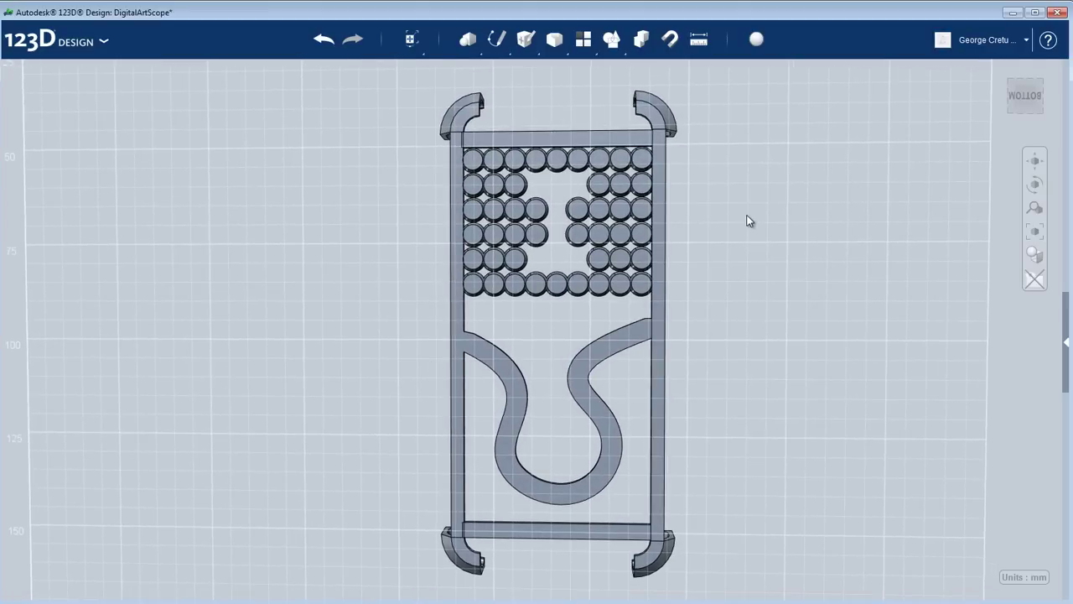
mouse_move(768, 204)
middle_mouse_down()
mouse_move(808, 120)
mouse_move(820, 117)
middle_mouse_up()
mouse_move(502, 39)
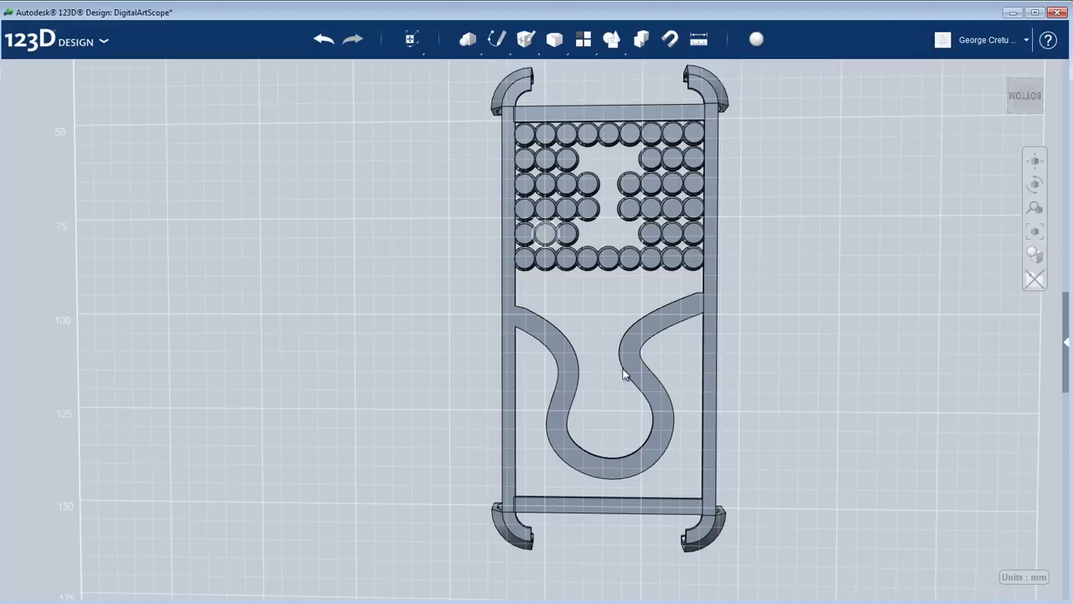
middle_click_drag(630, 211, 583, 290)
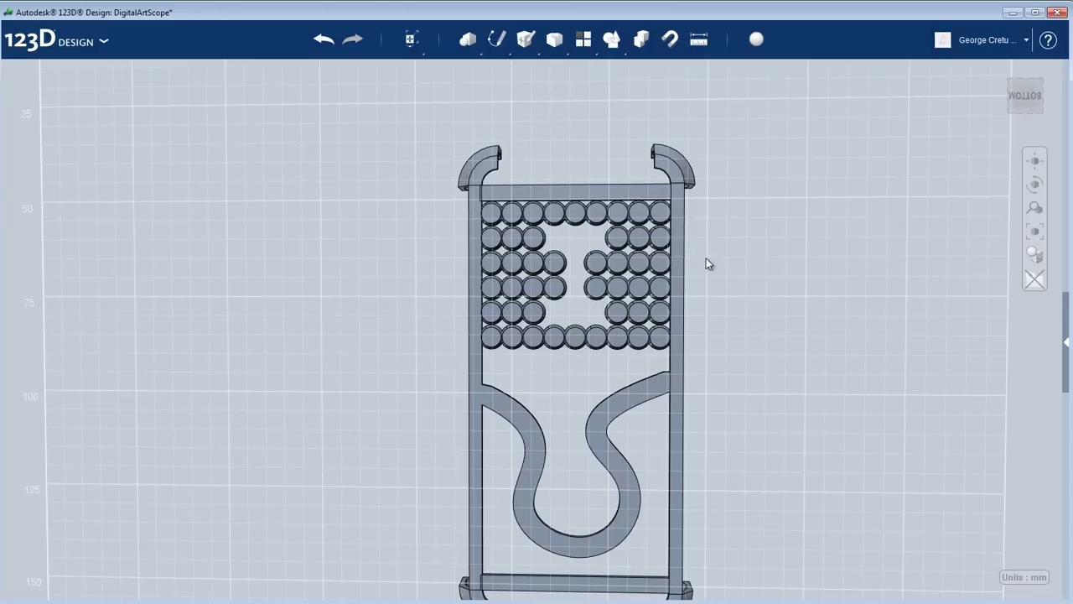
middle_click_drag(741, 473, 745, 364)
right_click_drag(376, 412, 662, 371)
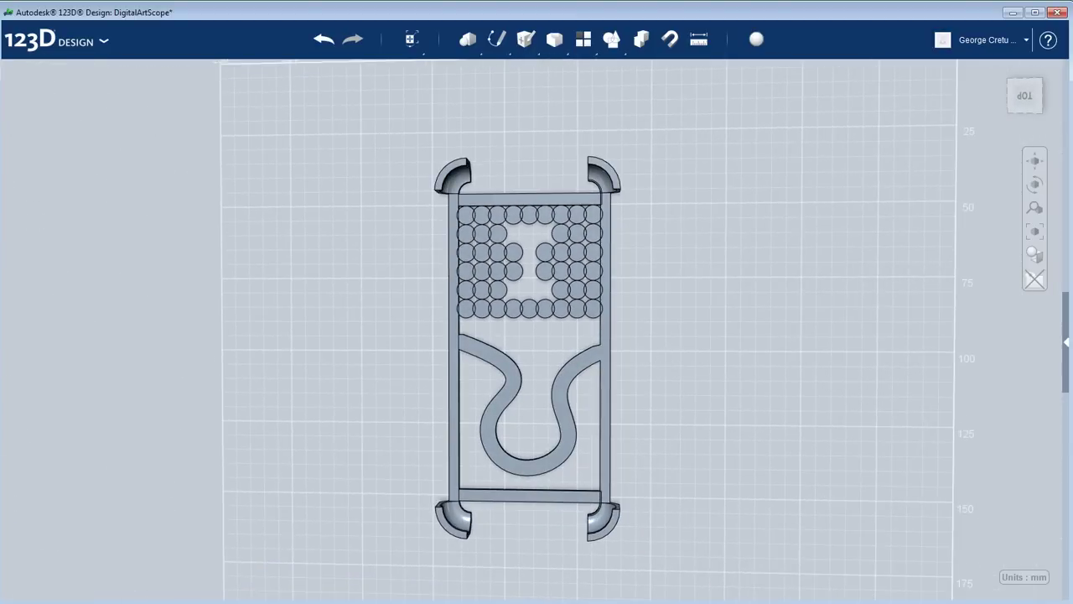
key("alt+Tab")
scroll(695, 311, "up", 10)
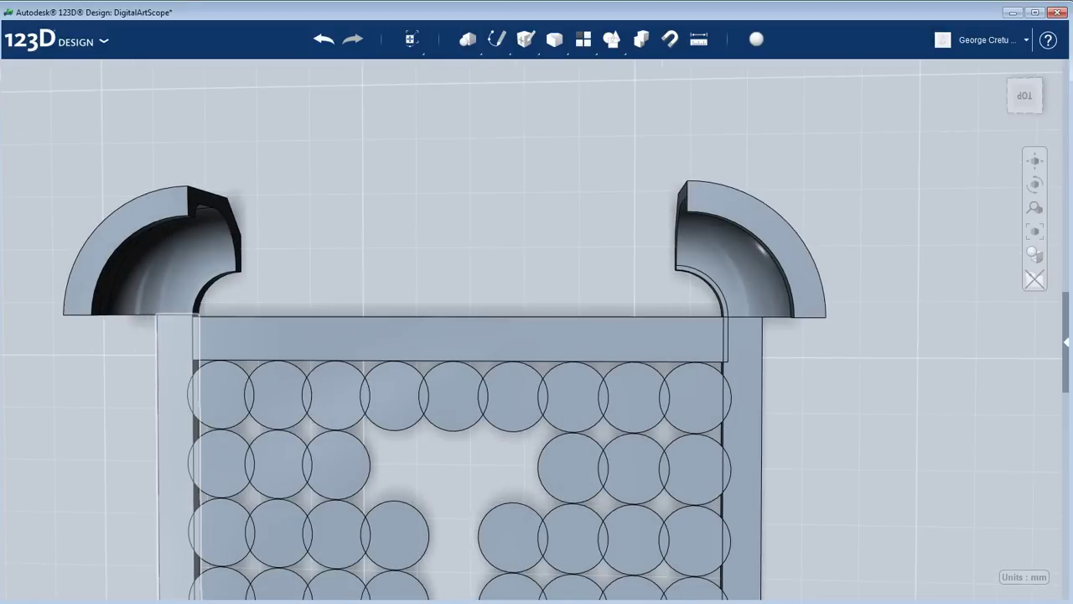
scroll(570, 302, "down", 5)
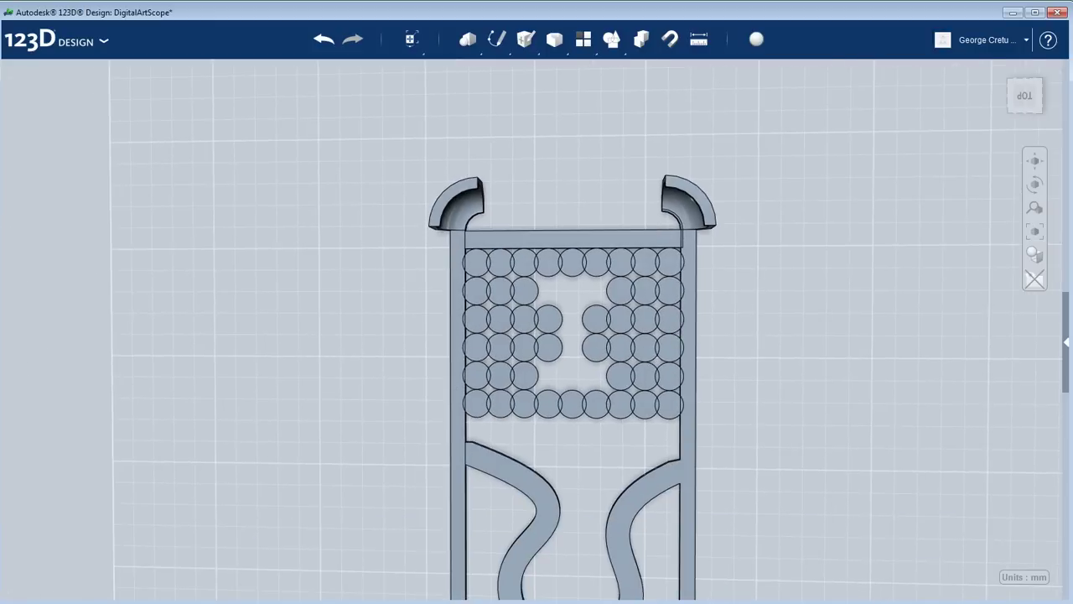
scroll(667, 169, "up", 4)
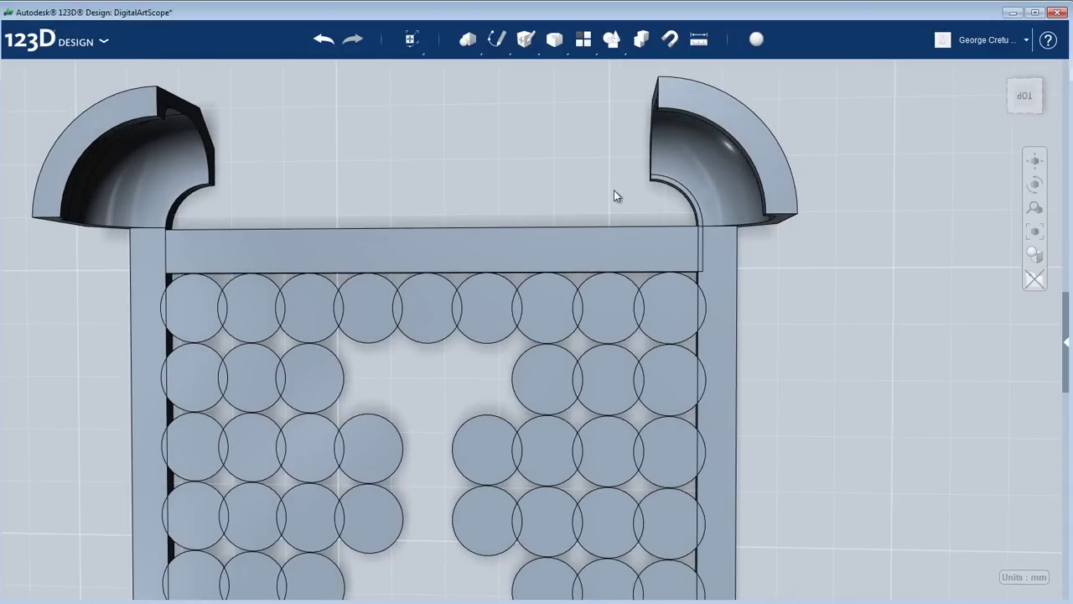
mouse_move(463, 46)
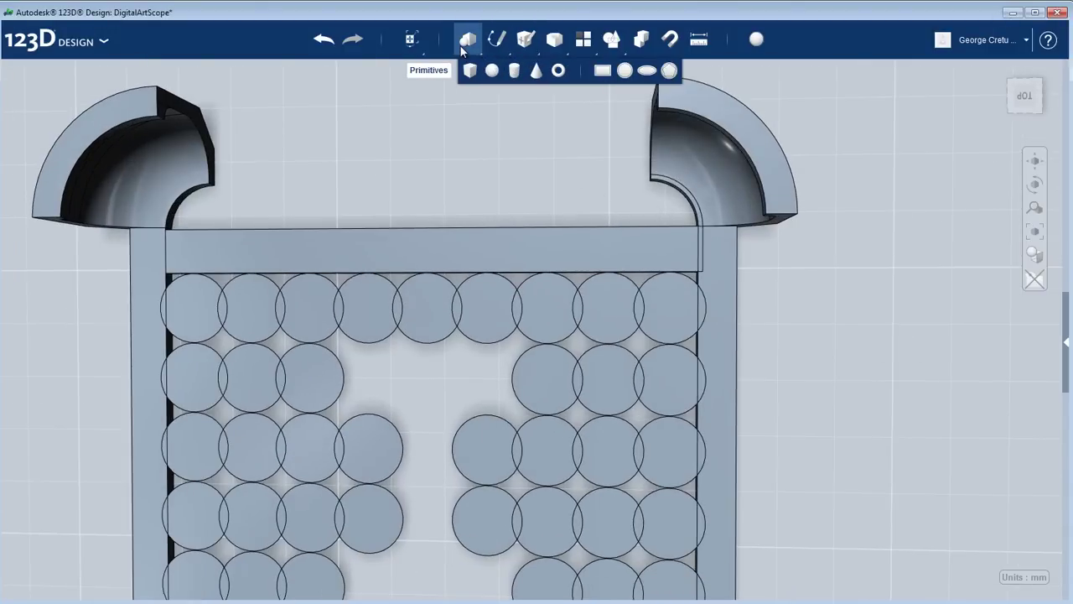
mouse_move(499, 39)
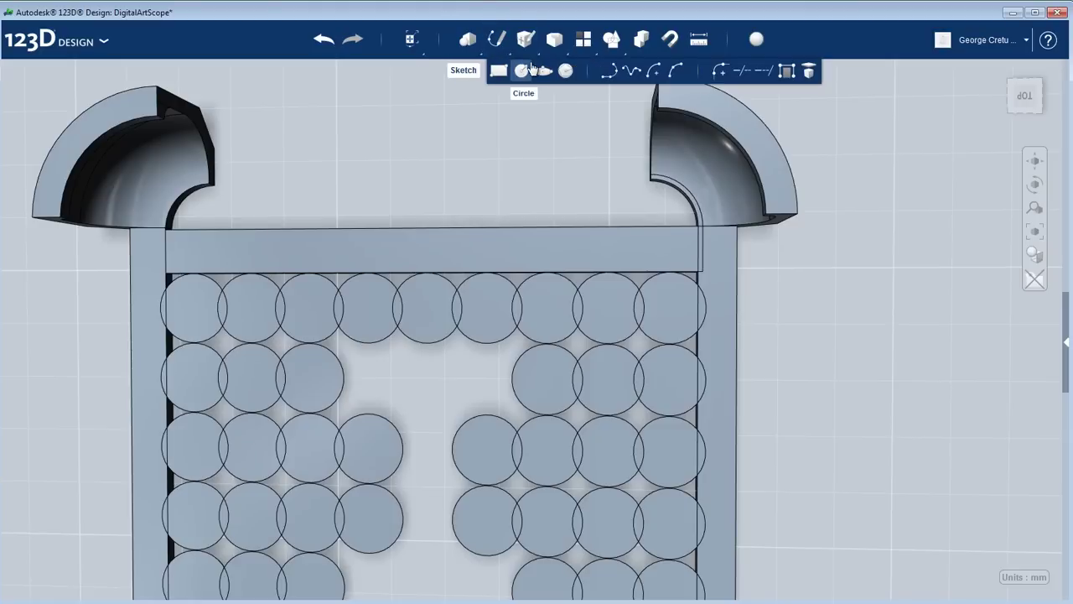
middle_click_drag(655, 200, 563, 236)
scroll(829, 173, "down", 3)
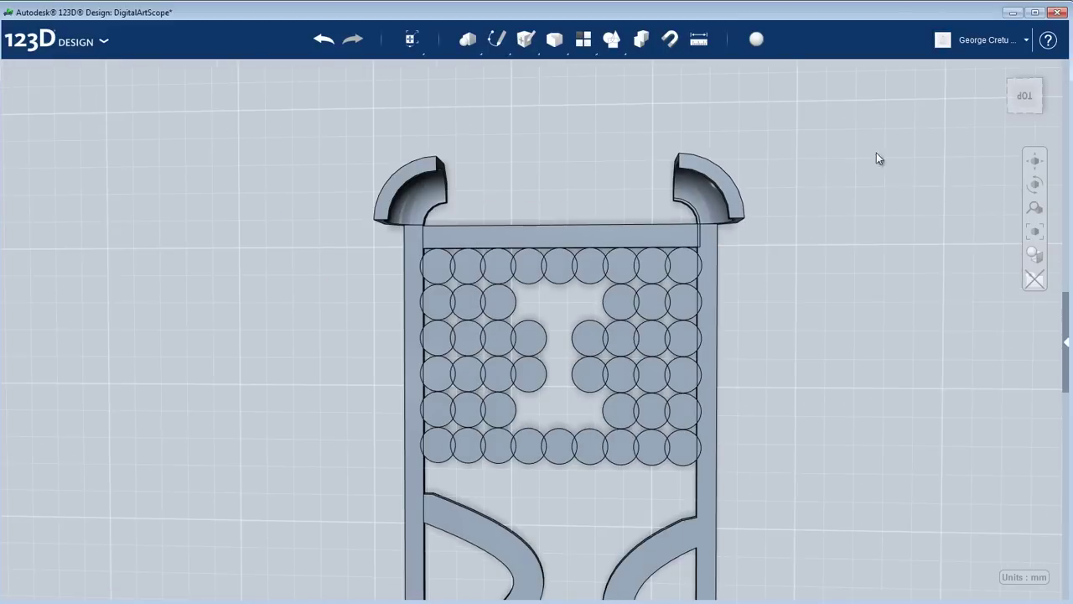
- Sketch a circle about 6.7 mm in diameter inside the curve of the corner clip beside the disc pattern, touching the crossbar
left_click(819, 120)
scroll(660, 209, "up", 5)
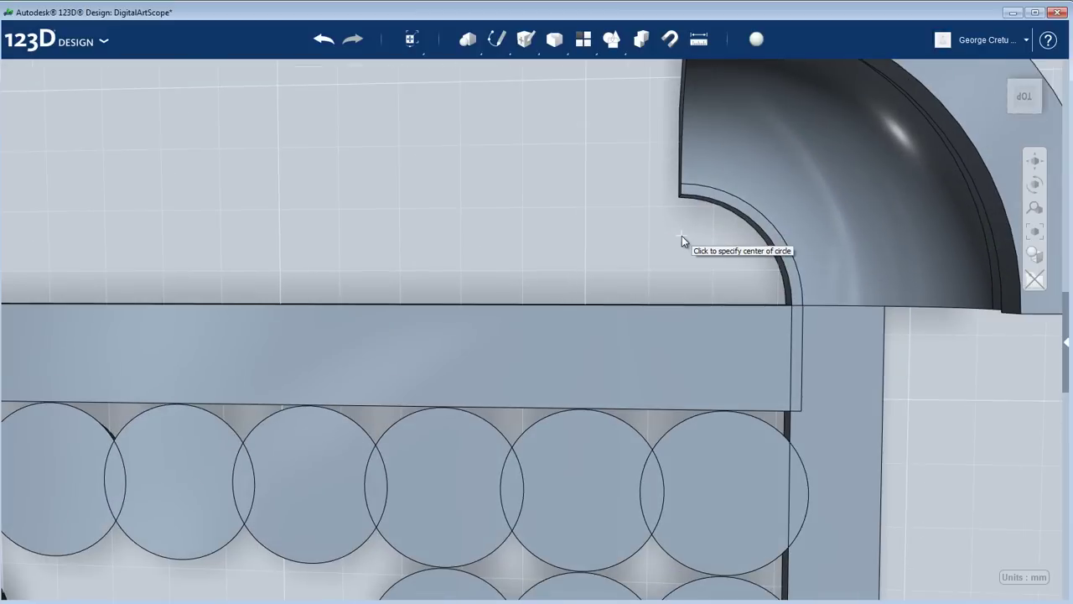
left_click(682, 236)
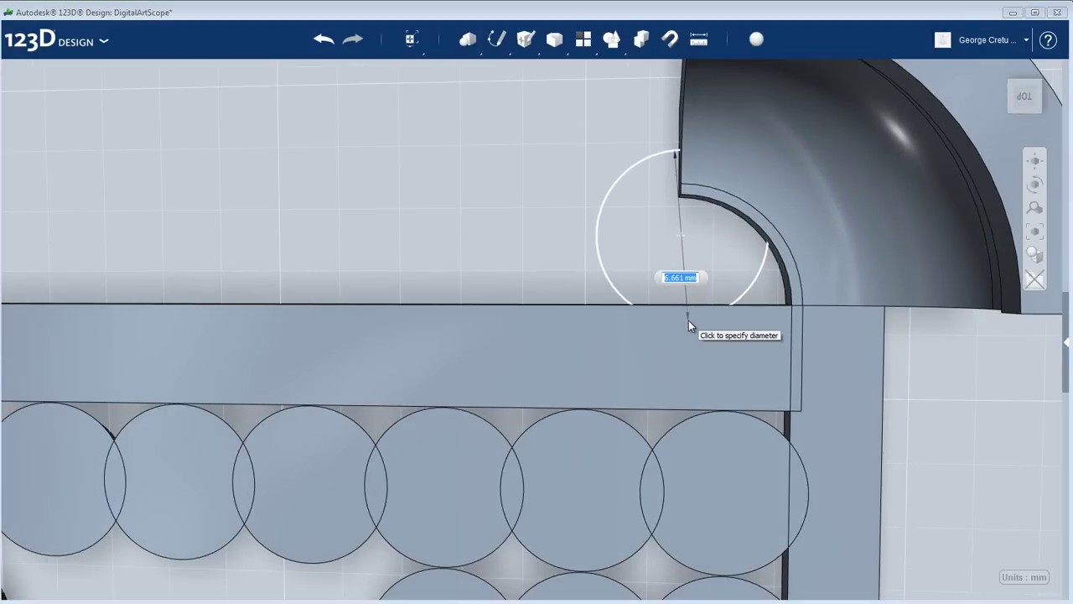
left_click(688, 320)
left_click(682, 236)
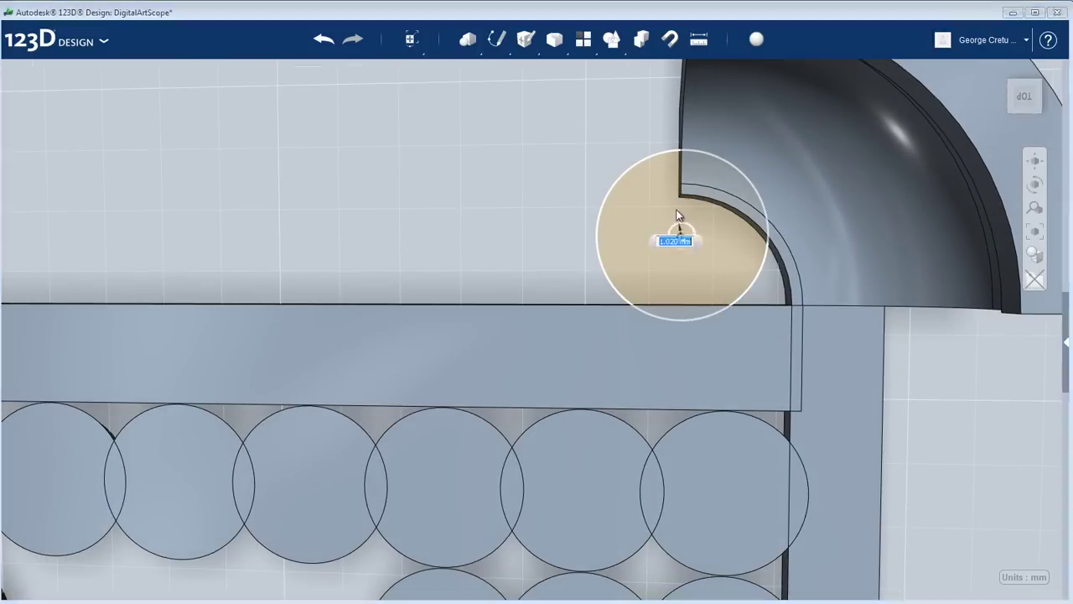
key("Escape")
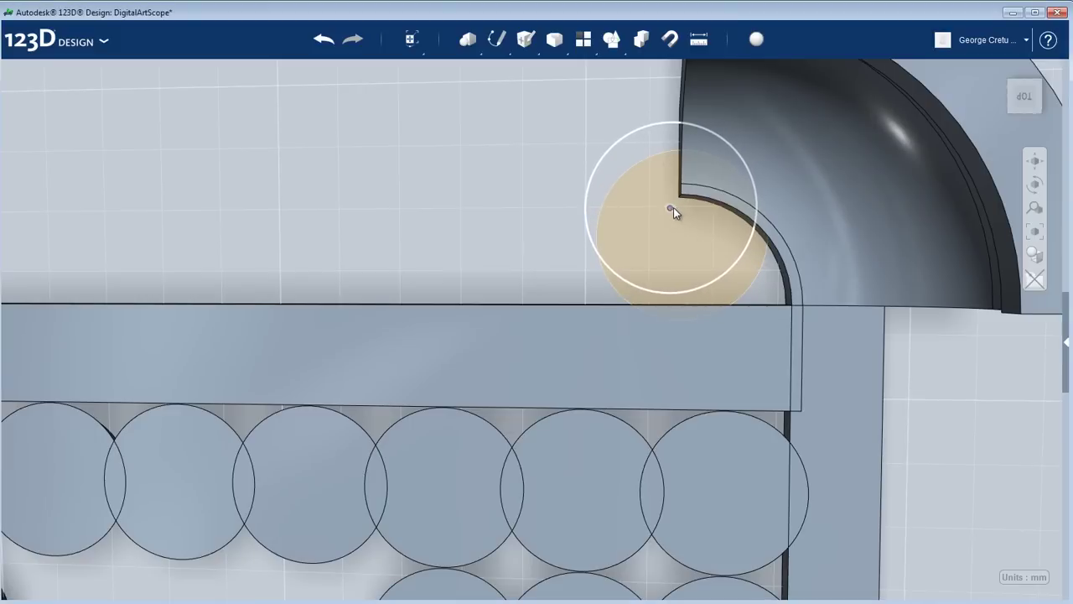
left_click(678, 217)
scroll(716, 164, "down", 5)
scroll(621, 235, "up", 6)
scroll(633, 248, "down", 3)
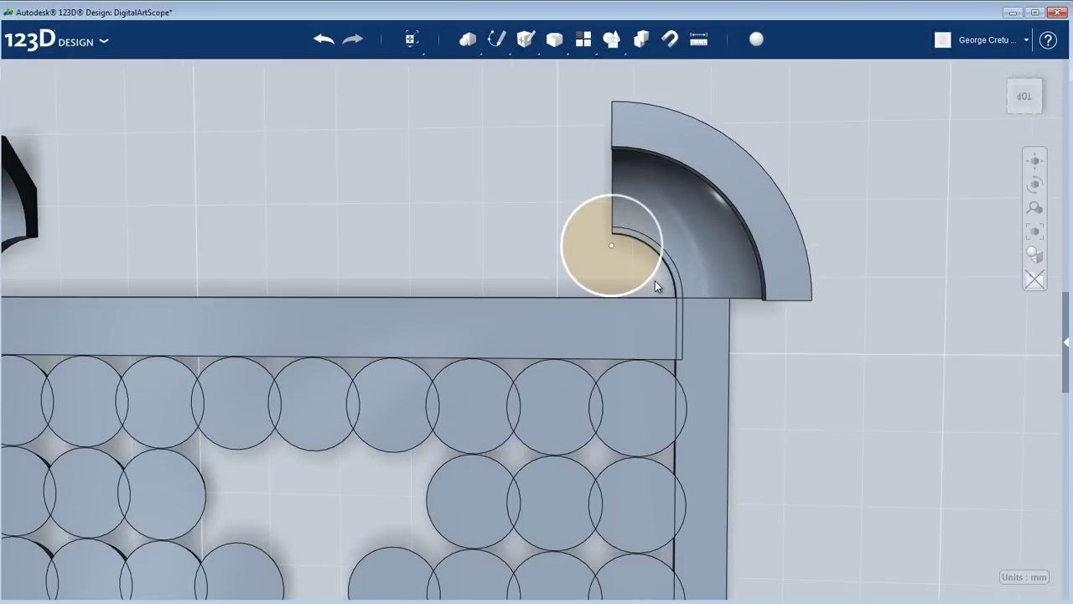
- Extrude the circle 7 mm as a cut through the inner edge of the corner clip
mouse_move(655, 284)
right_mouse_down()
mouse_move(659, 304)
mouse_move(663, 264)
mouse_move(662, 289)
mouse_move(702, 276)
right_mouse_up()
scroll(664, 268, "up", 4)
scroll(673, 261, "down", 4)
scroll(669, 333, "up", 3)
left_click(648, 217)
mouse_move(673, 275)
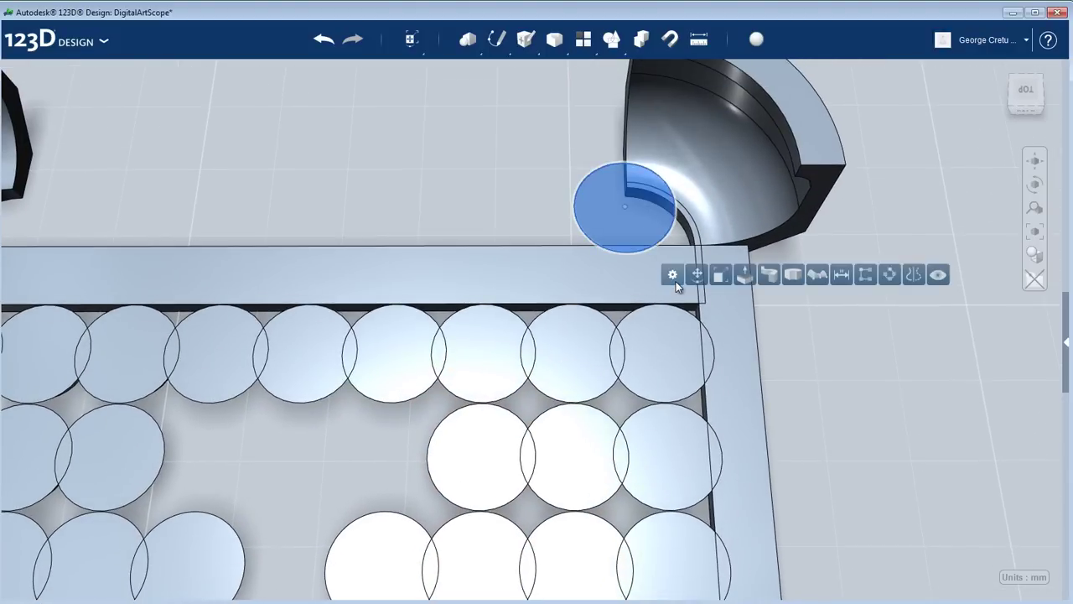
left_click(743, 277)
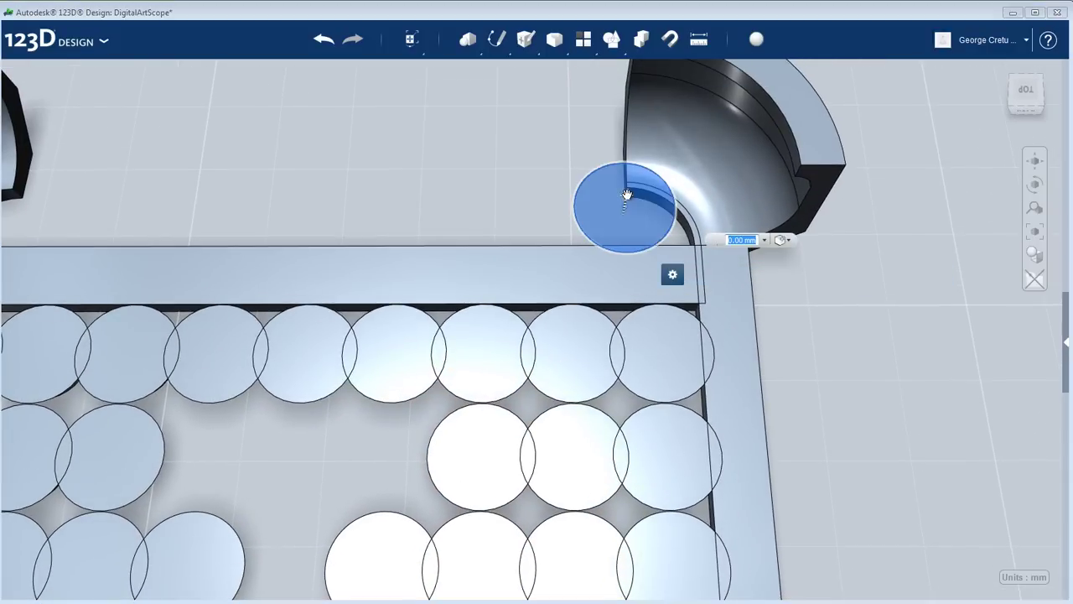
left_click_drag(628, 195, 639, 132)
right_click_drag(766, 343, 764, 295)
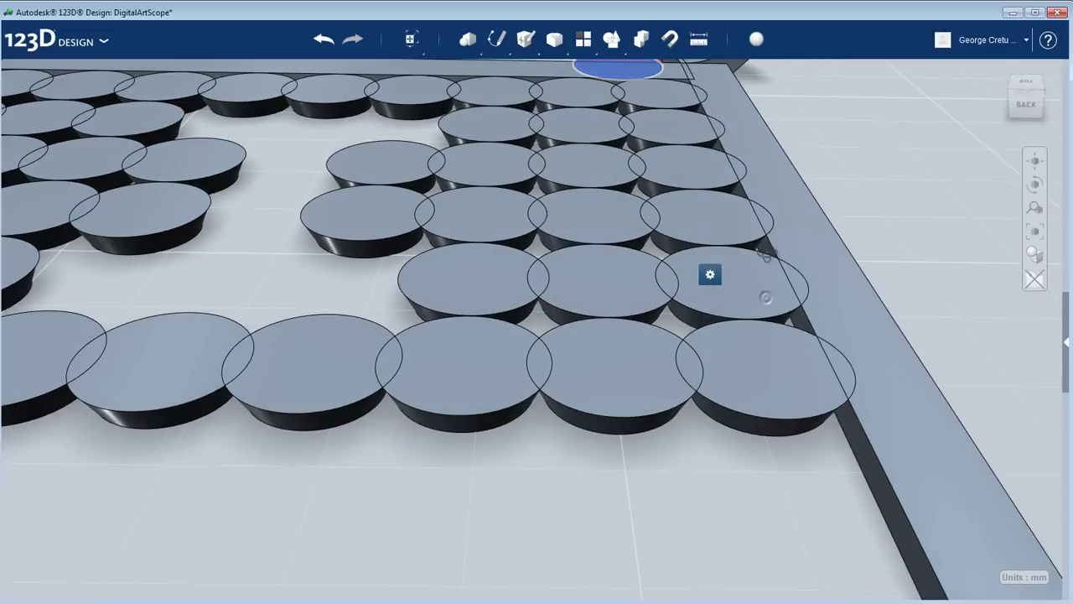
middle_click_drag(762, 378, 750, 587)
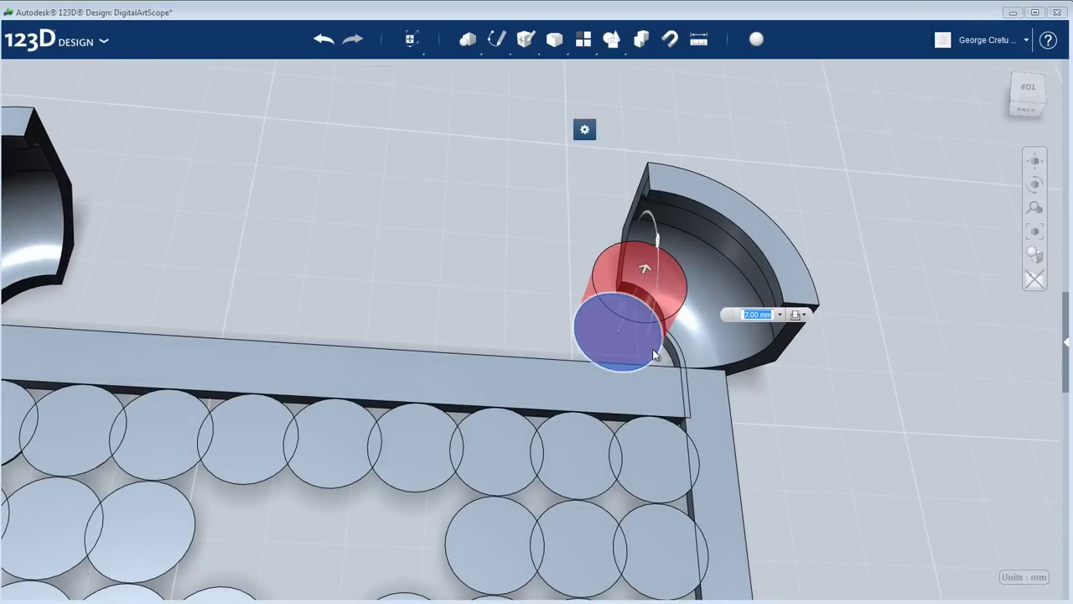
left_click(800, 316)
left_click(801, 345)
key("Return")
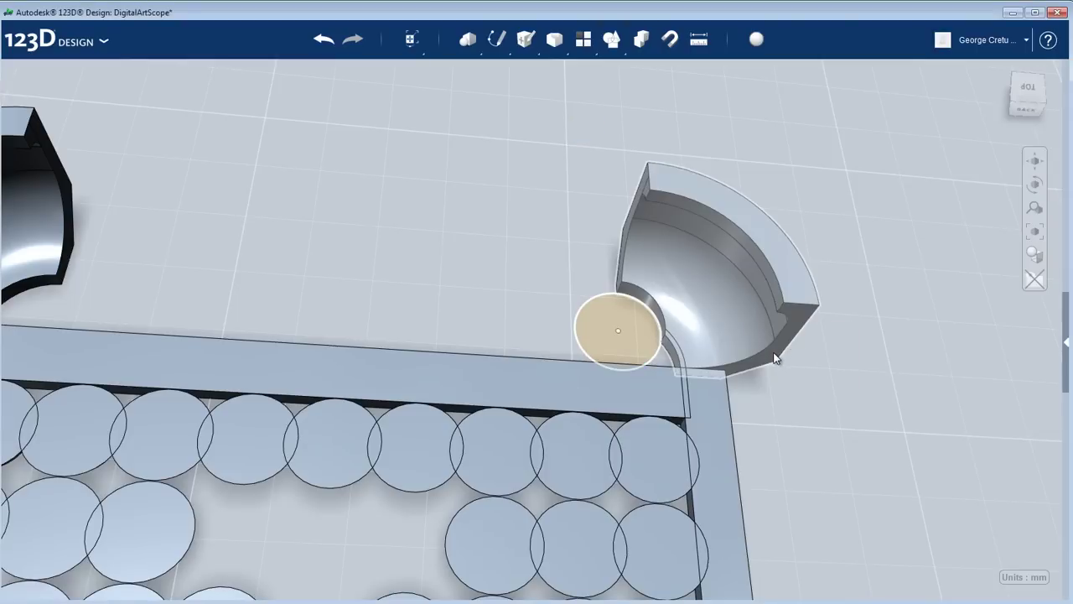
- Move the circle sketch towards the disc pattern so that it overlaps the outer edge of the crossbar
right_click_drag(775, 358, 785, 411)
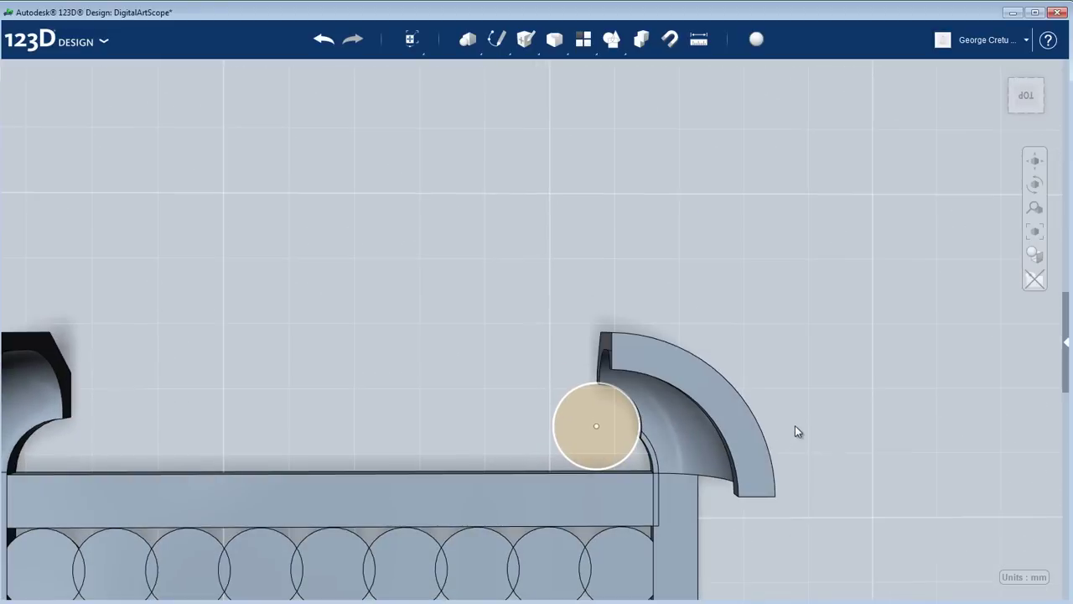
scroll(603, 260, "up", 5)
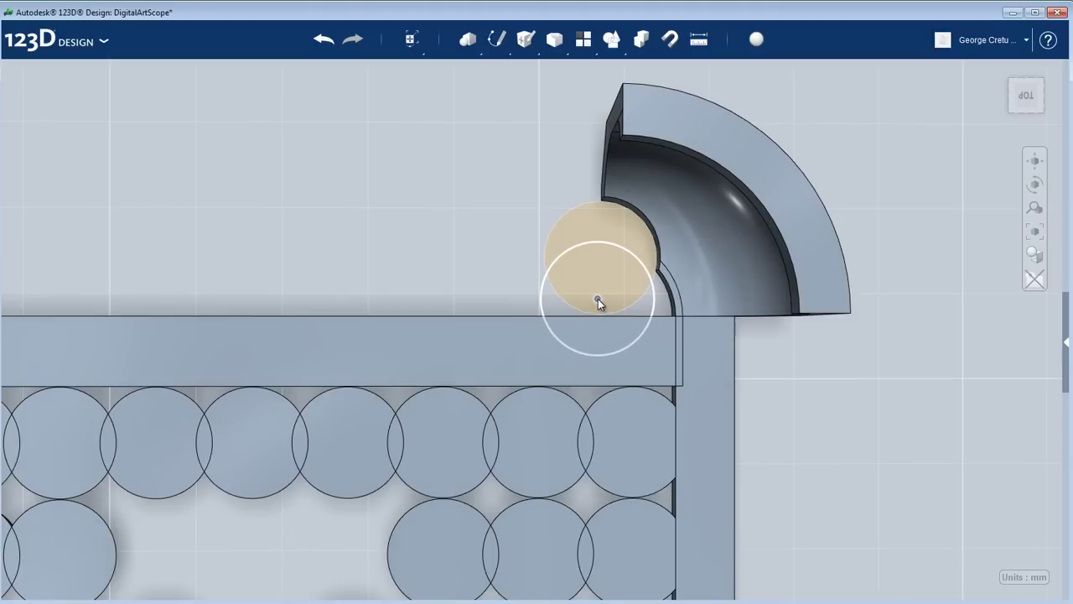
mouse_move(599, 307)
right_mouse_down()
mouse_move(604, 266)
mouse_move(546, 204)
right_mouse_up()
mouse_move(621, 184)
right_mouse_down()
mouse_move(628, 251)
mouse_move(618, 267)
right_mouse_up()
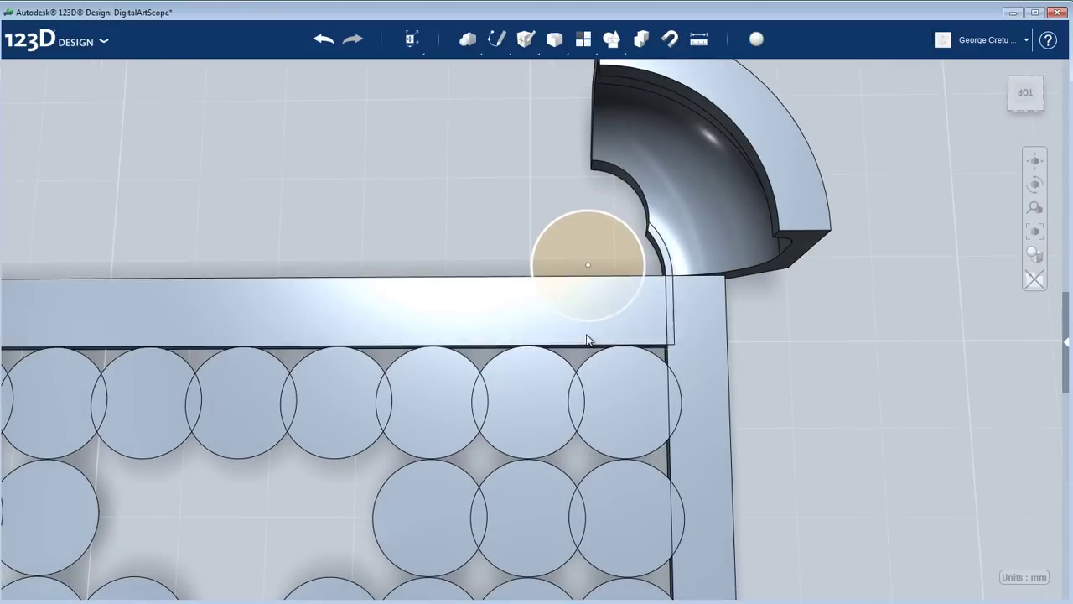
- Set up a 4 mm cut extrusion of the moved circle into the crossbar and check its depth from the side
left_click(605, 242)
mouse_move(631, 299)
left_click(701, 299)
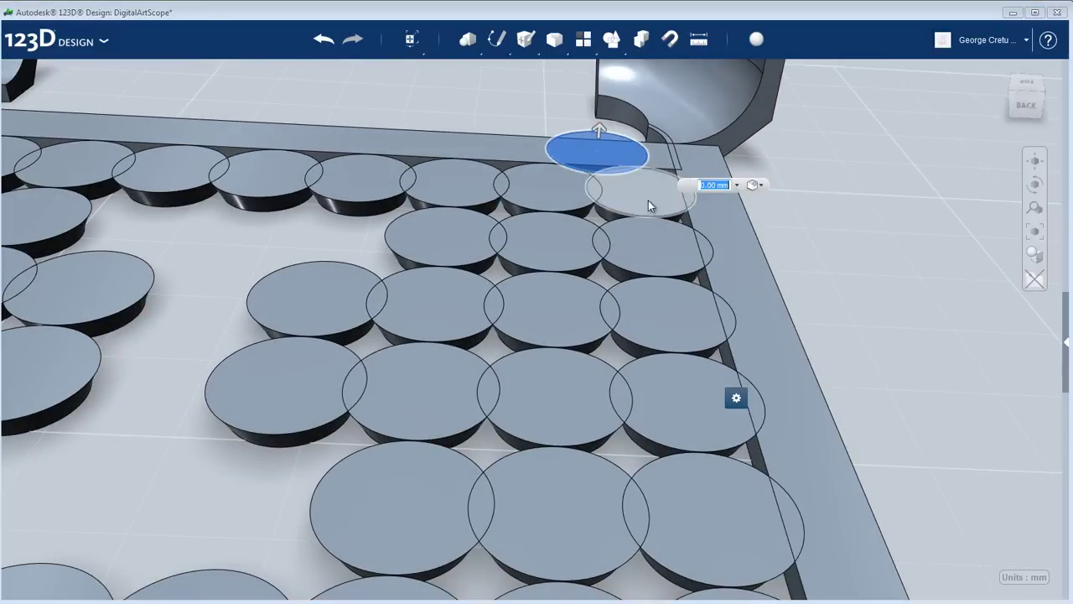
left_click_drag(601, 134, 606, 71)
right_click_drag(551, 230, 582, 260)
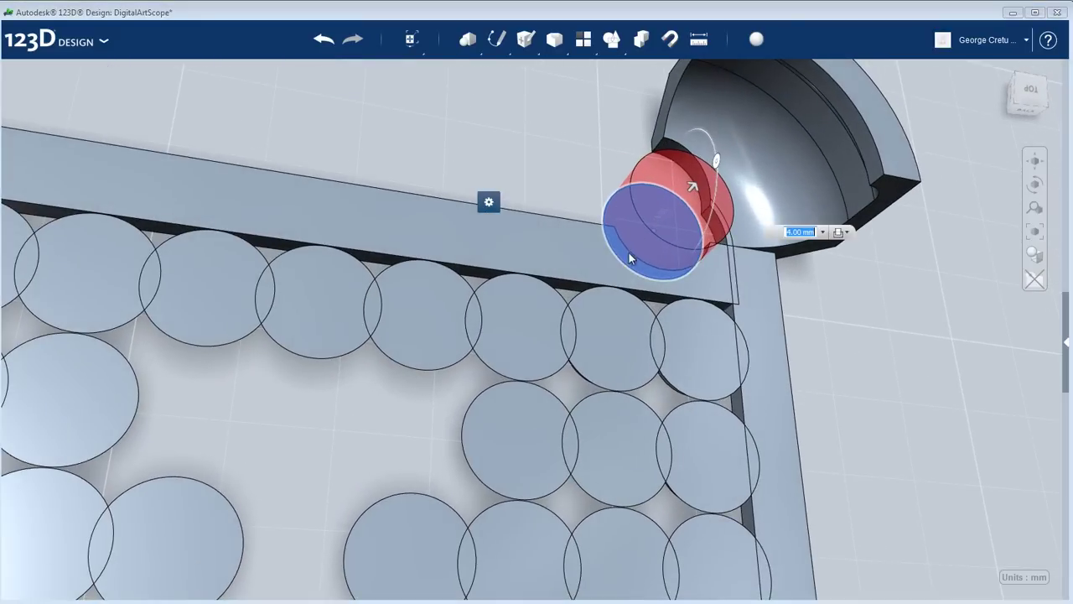
right_click_drag(644, 270, 685, 517)
right_click_drag(501, 170, 553, 155)
middle_click_drag(553, 155, 618, 174)
scroll(475, 352, "up", 2)
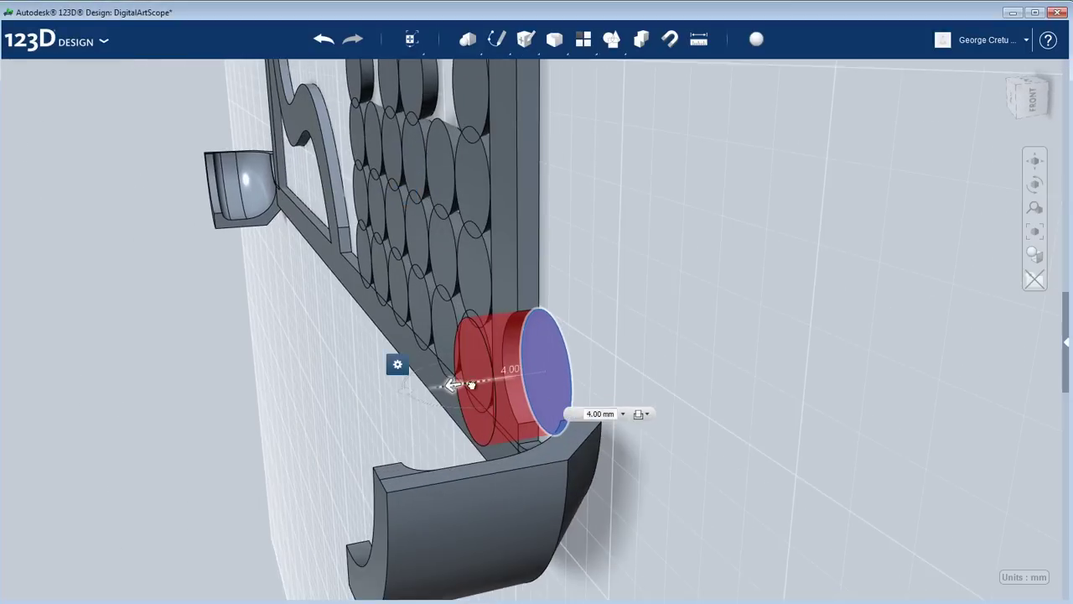
- Change the depth of the circle's cut extrusion to 6 mm and finish the notch in the crossbar
left_click_drag(475, 383, 516, 377)
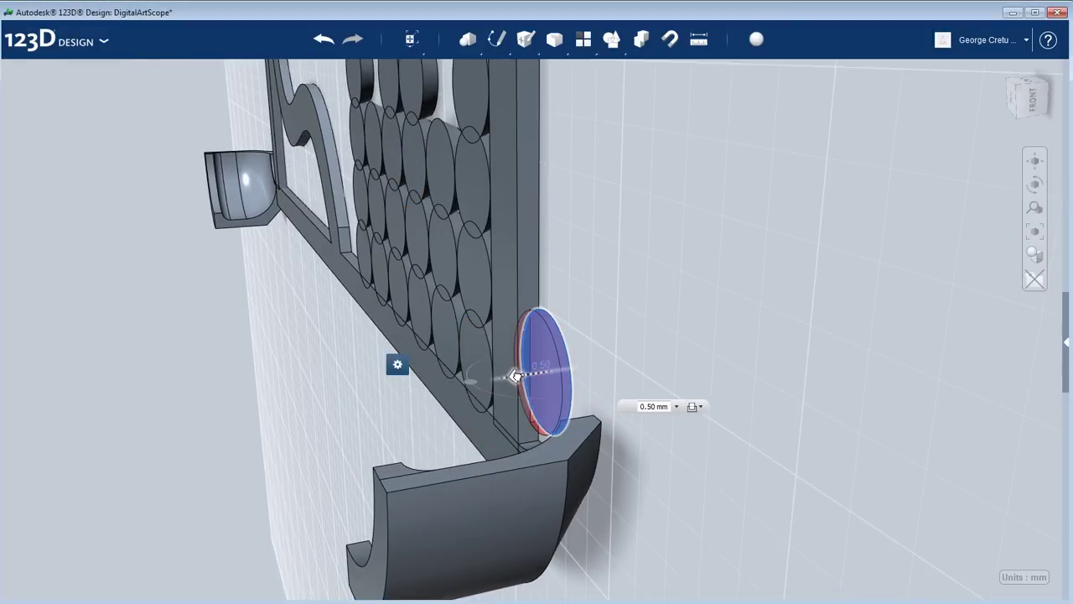
right_click_drag(625, 348, 597, 339)
right_click_drag(676, 319, 738, 302)
left_click_drag(551, 359, 455, 374)
right_click_drag(372, 381, 629, 426)
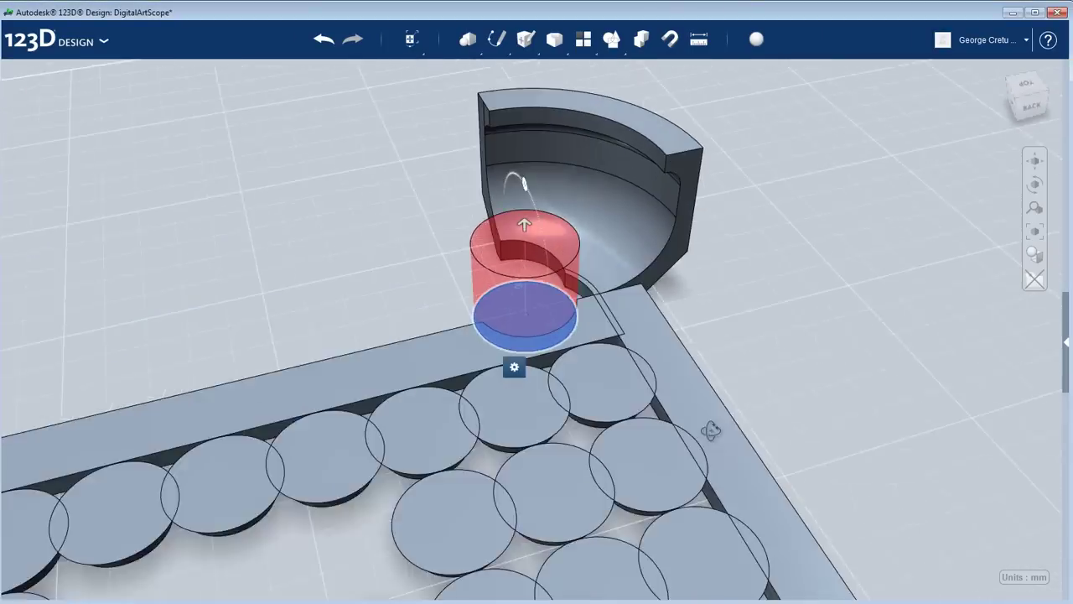
right_click_drag(713, 431, 375, 184)
scroll(568, 264, "down", 3)
right_click_drag(677, 281, 594, 238)
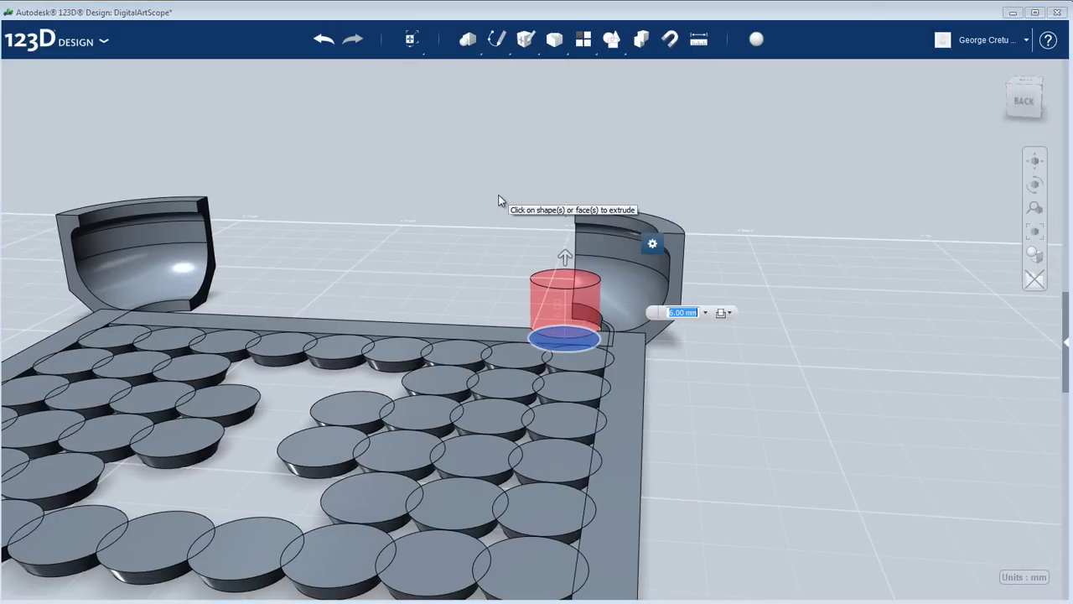
key("Escape")
- Delete the circle sketch used to cut the notch
right_click_drag(499, 201, 611, 247)
left_click(557, 315)
key("Delete")
- Inspect the notch in the crossbar and corner clip from above and from low angles
scroll(639, 326, "down", 3)
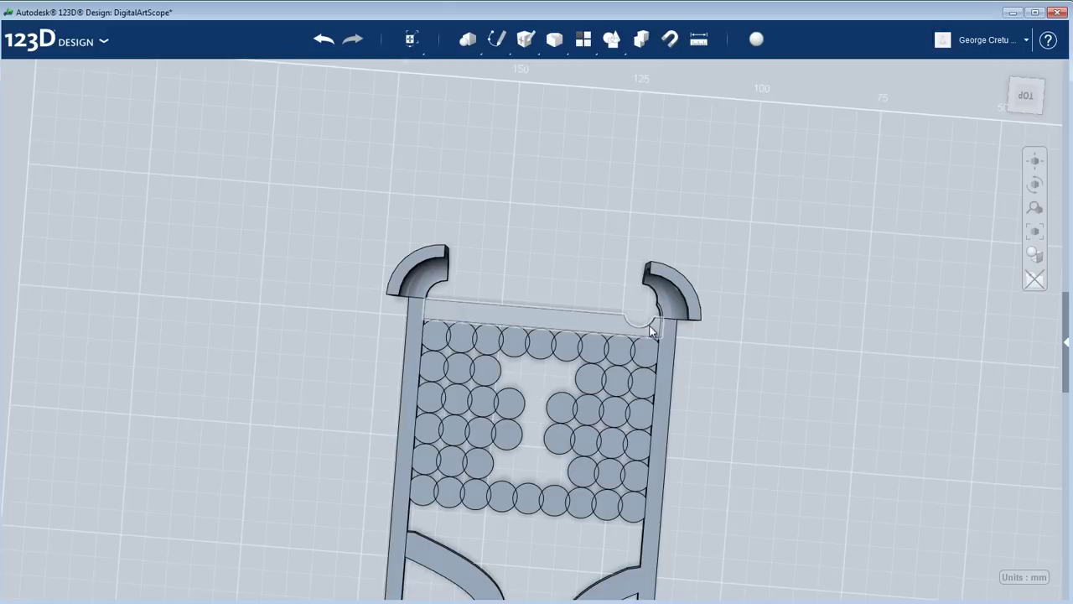
scroll(655, 325, "down", 2)
middle_click_drag(655, 325, 701, 215)
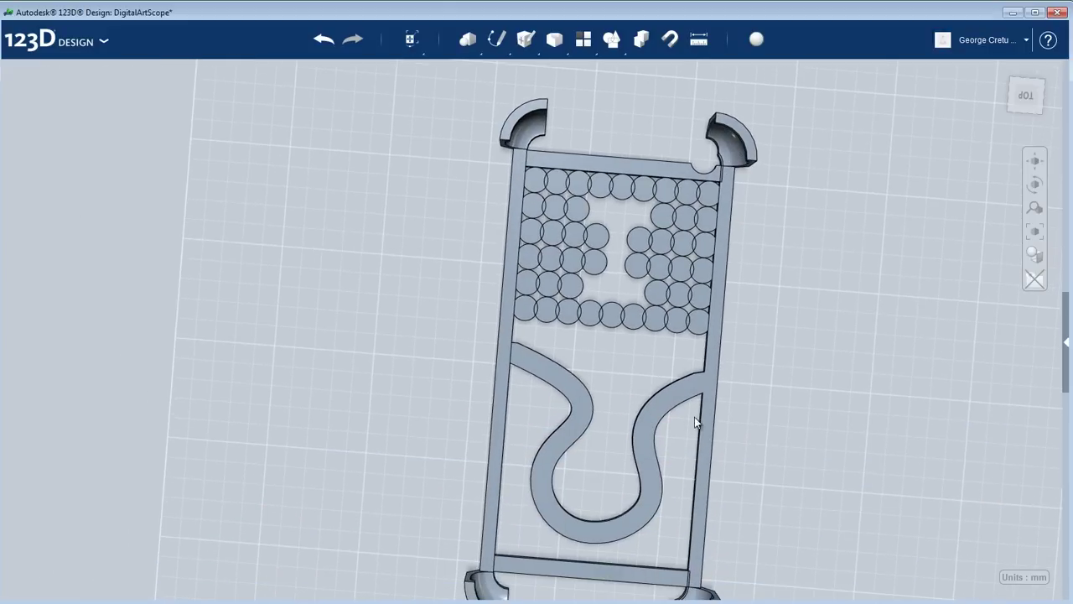
scroll(729, 289, "up", 5)
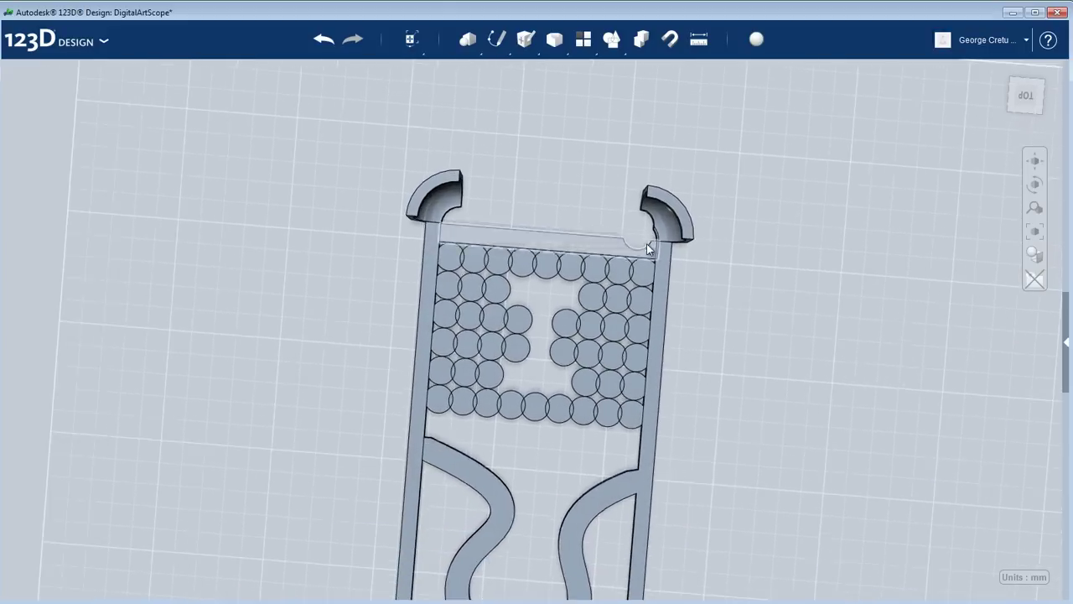
right_click_drag(760, 303, 660, 230)
scroll(637, 243, "up", 4)
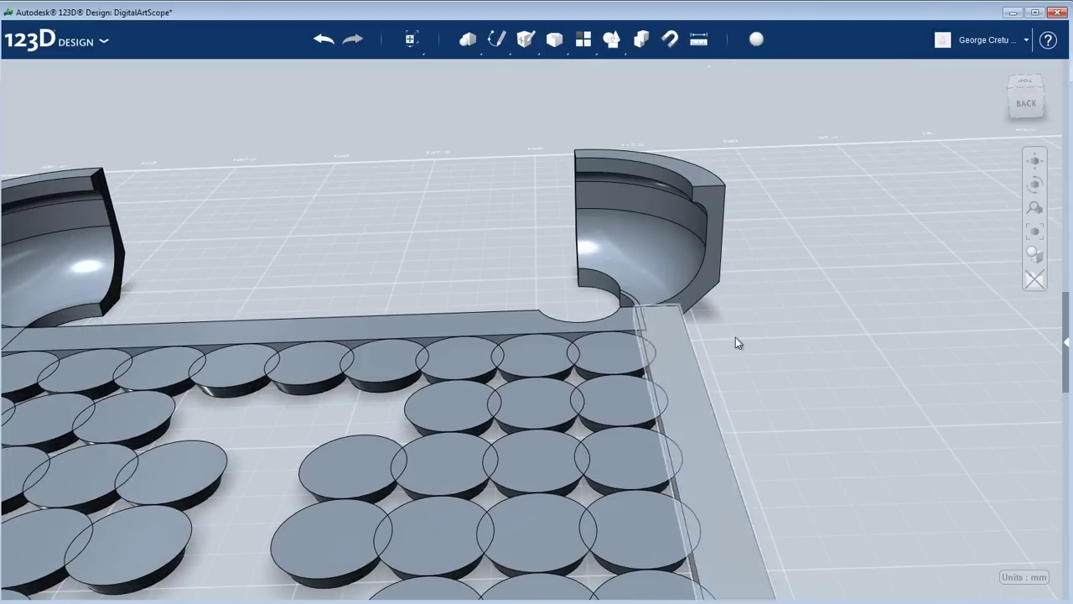
right_click_drag(736, 337, 639, 337)
scroll(639, 337, "down", 3)
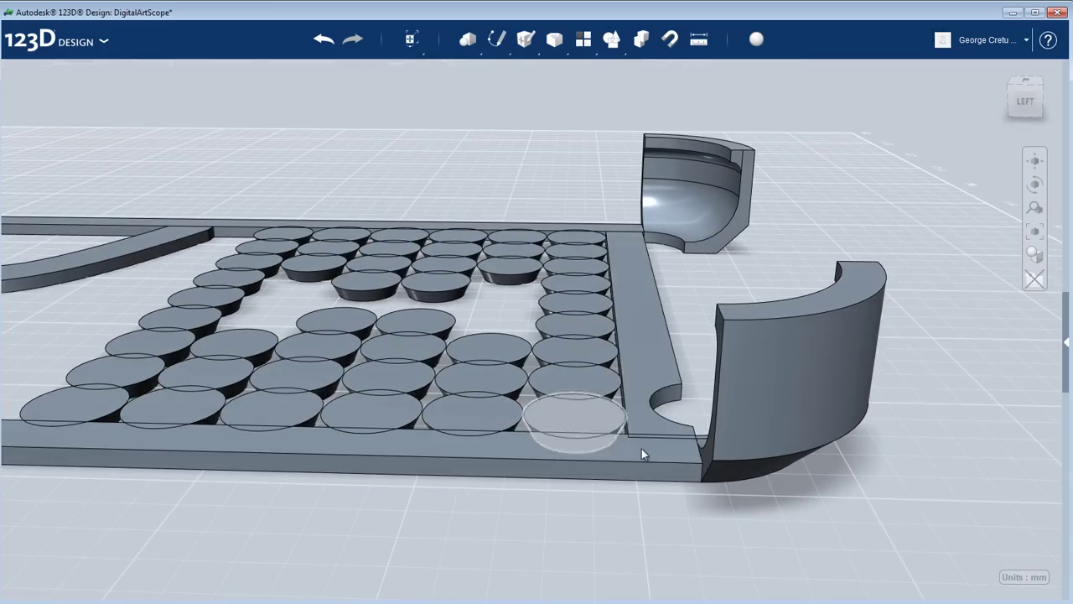
- Review the whole frame from above, including the notch, disc pattern and curved channel
scroll(651, 447, "down", 4)
scroll(466, 349, "down", 1)
right_click_drag(425, 395, 712, 312)
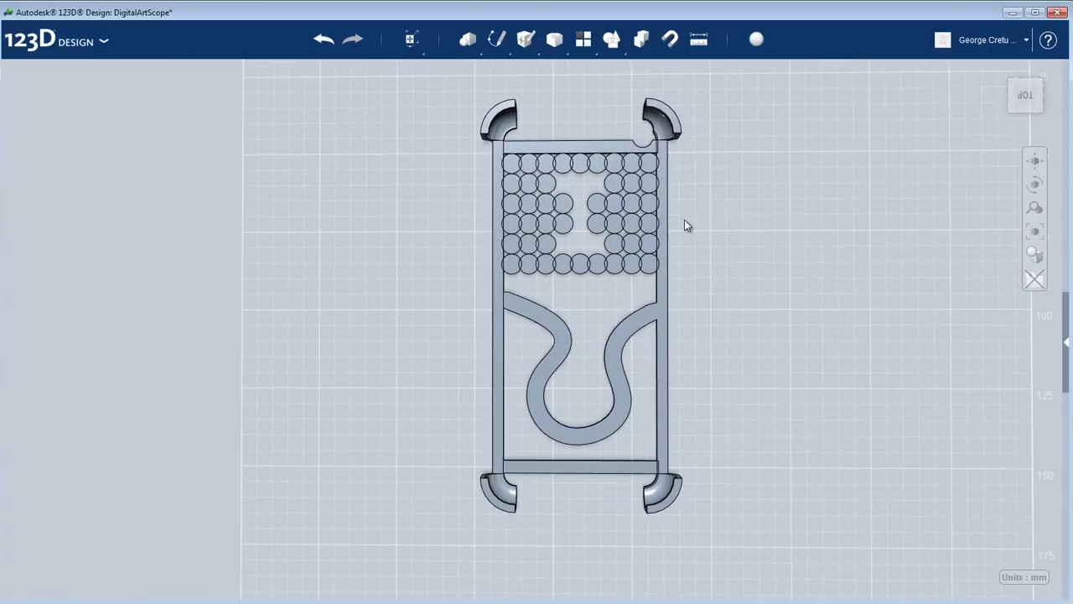
scroll(588, 429, "up", 1)
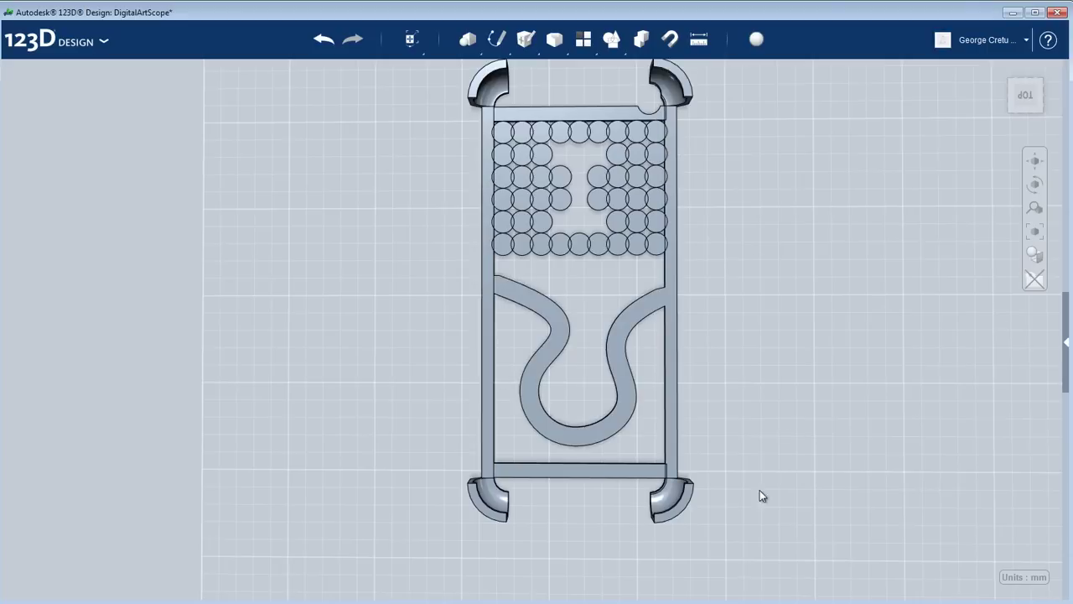
middle_click_drag(573, 379, 551, 389)
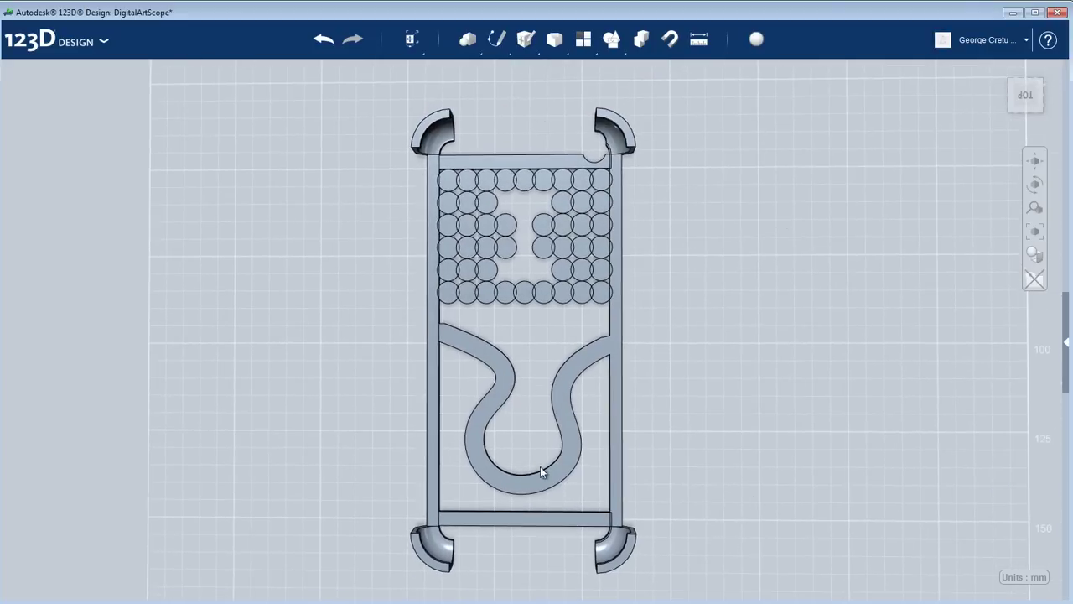
scroll(497, 274, "up", 4)
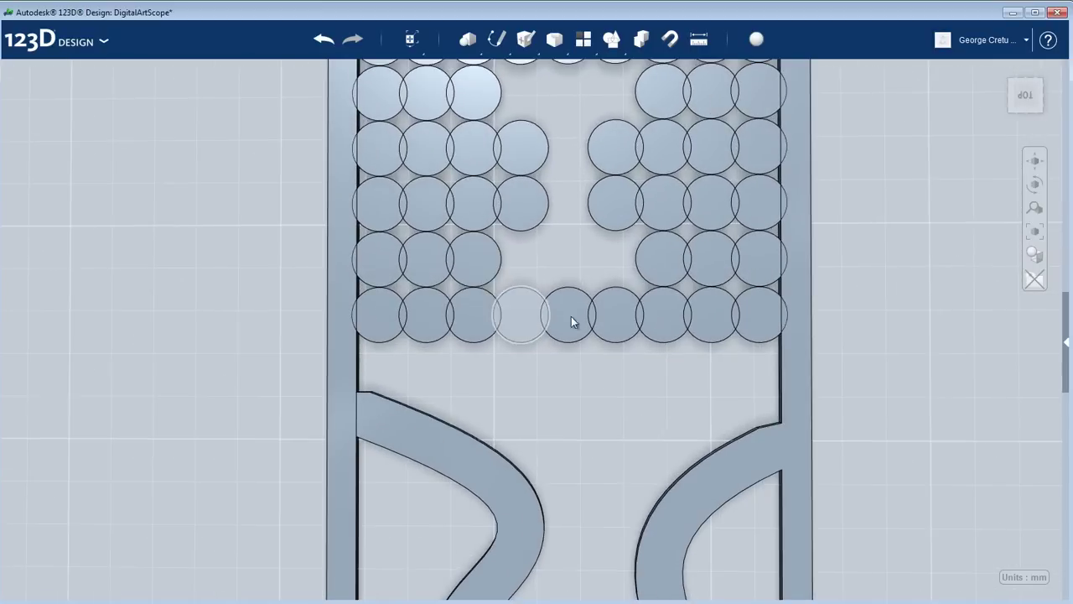
scroll(794, 313, "down", 3)
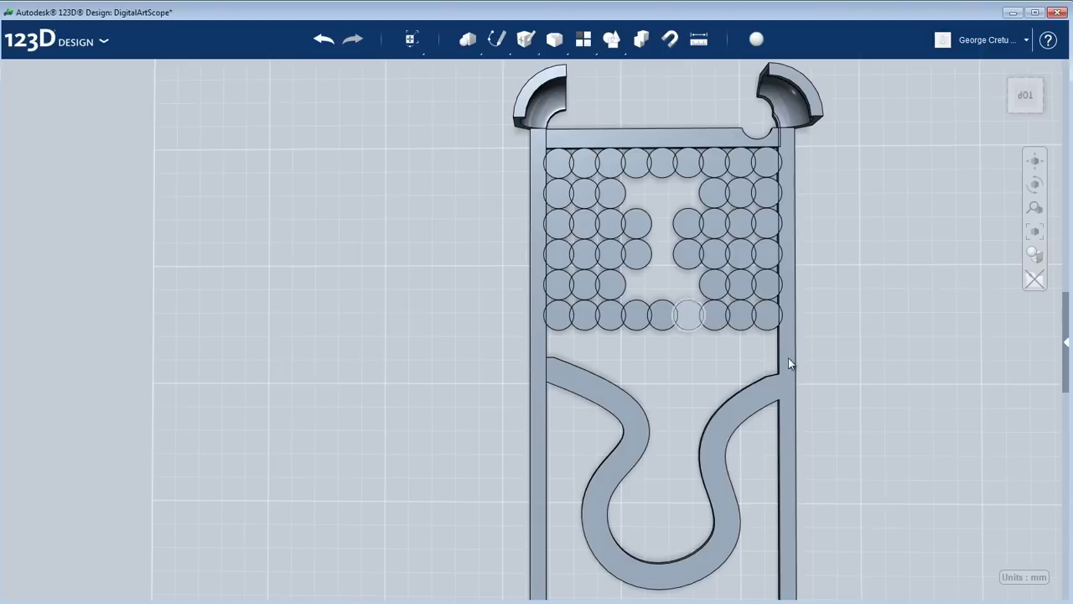
- Show the frame from below with the disc pattern uppermost and compare the notch with the camera in the apple-iphone-5c.jpg photo
right_click_drag(791, 372, 806, 130)
right_click_drag(609, 594, 757, 530)
right_click_drag(789, 497, 805, 530)
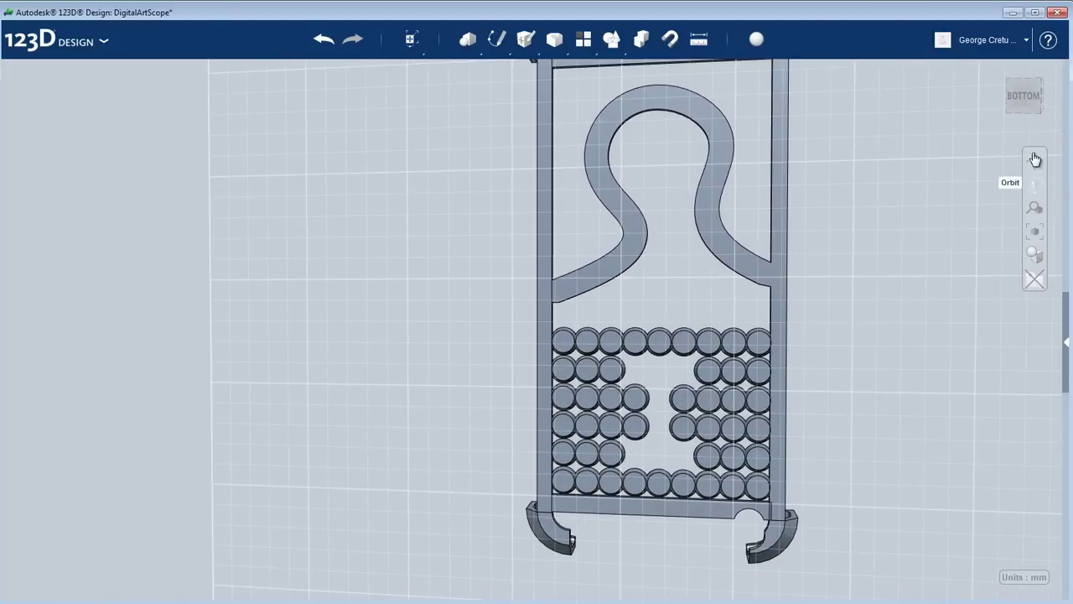
left_click(1036, 98)
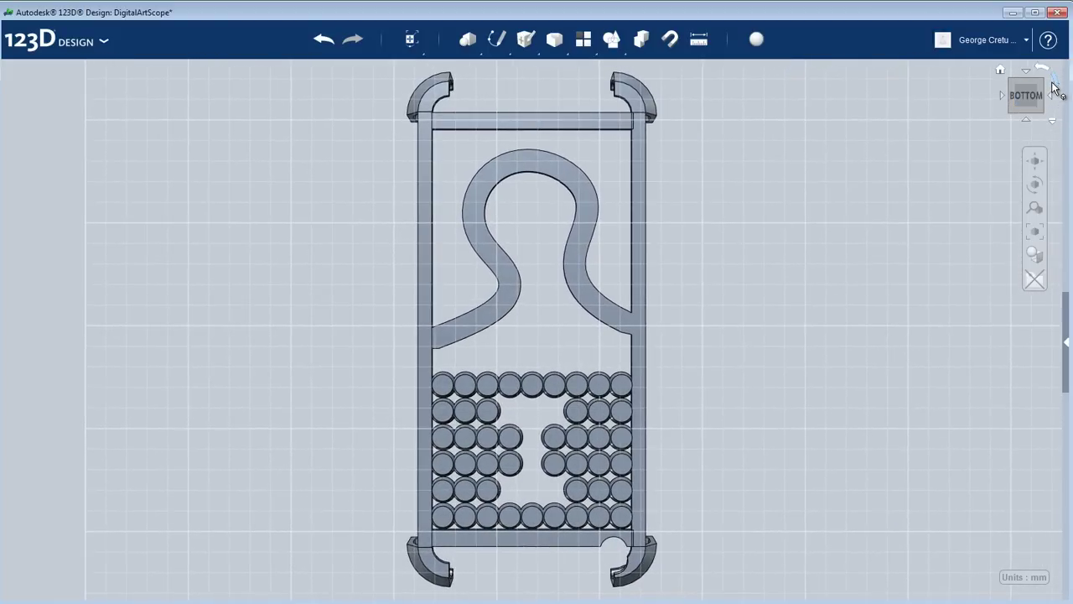
left_click(1054, 84)
left_click(1053, 84)
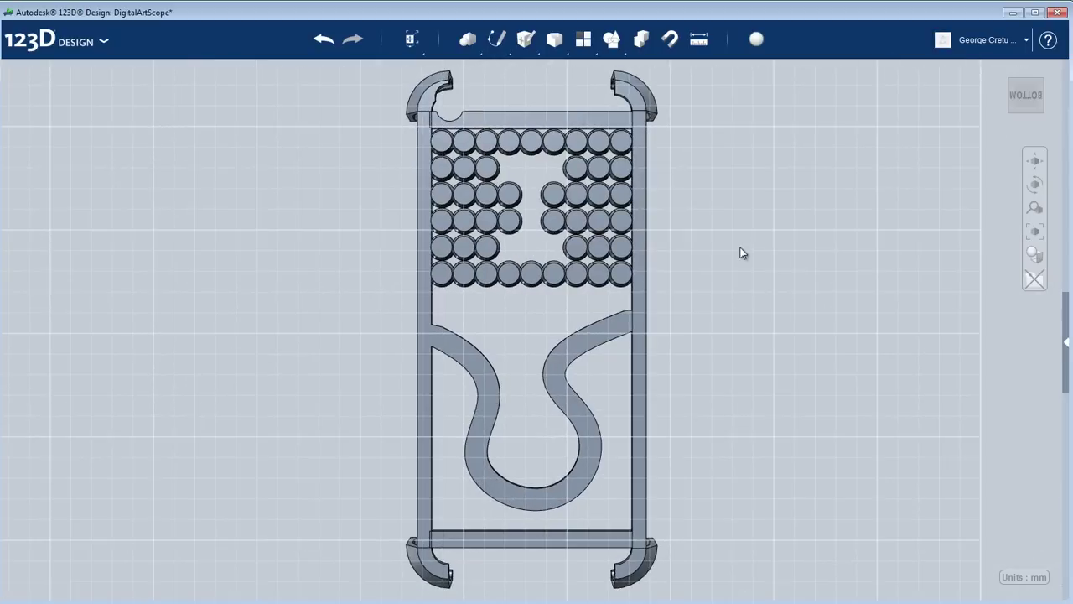
middle_click_drag(741, 253, 766, 266)
scroll(766, 268, "down", 1)
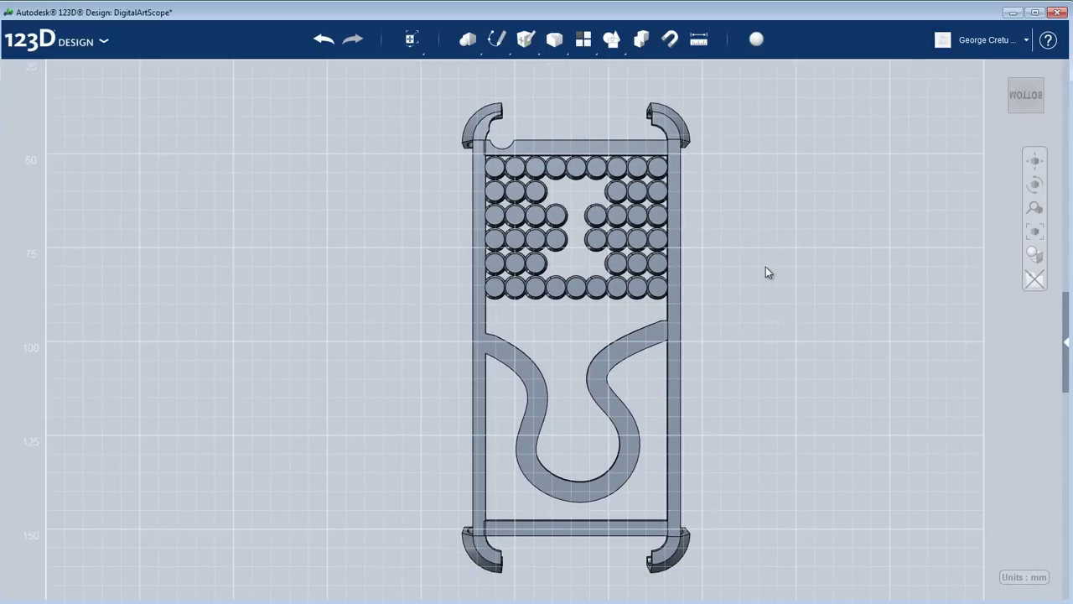
key("alt+Tab")
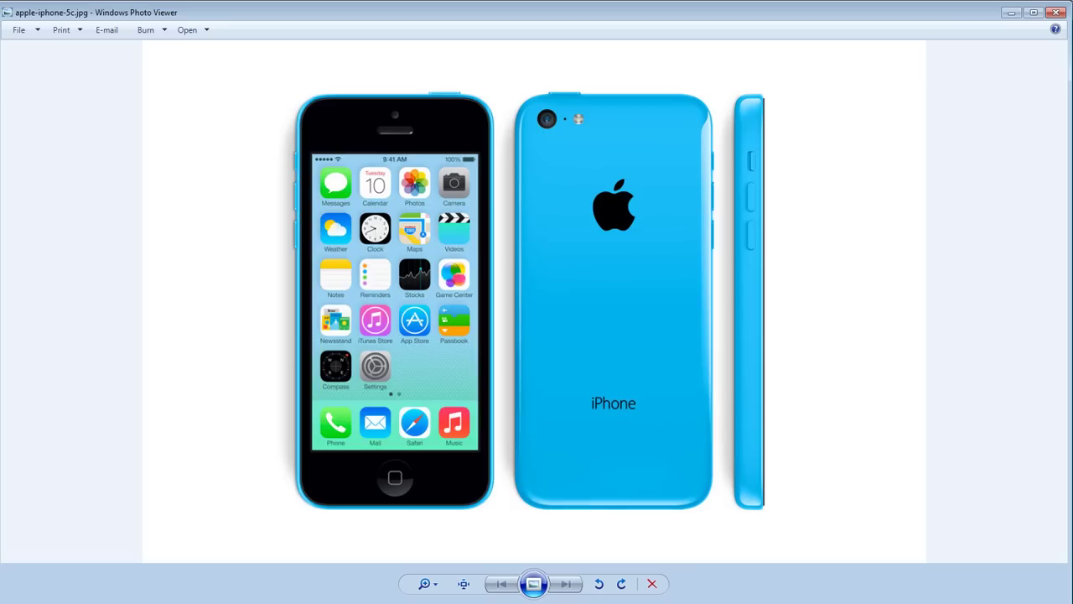
key("alt+Tab")
- Examine the complete case frame again from below, from a tilted angle and from directly above
middle_click_drag(621, 403, 553, 395)
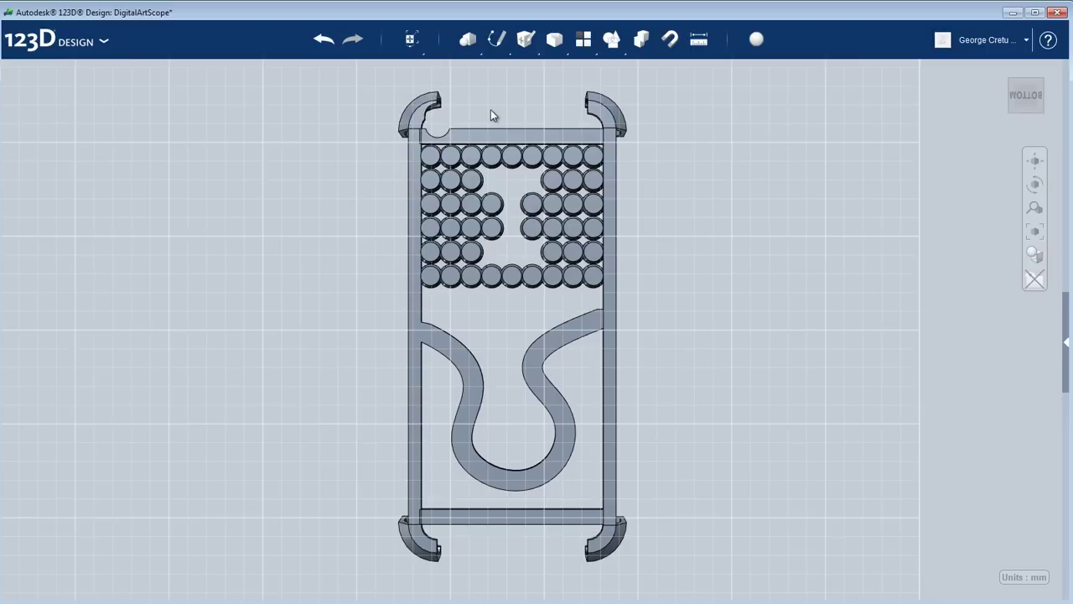
right_click_drag(491, 110, 536, 108)
middle_click_drag(537, 108, 542, 141)
scroll(691, 242, "down", 2)
right_click_drag(744, 260, 798, 365)
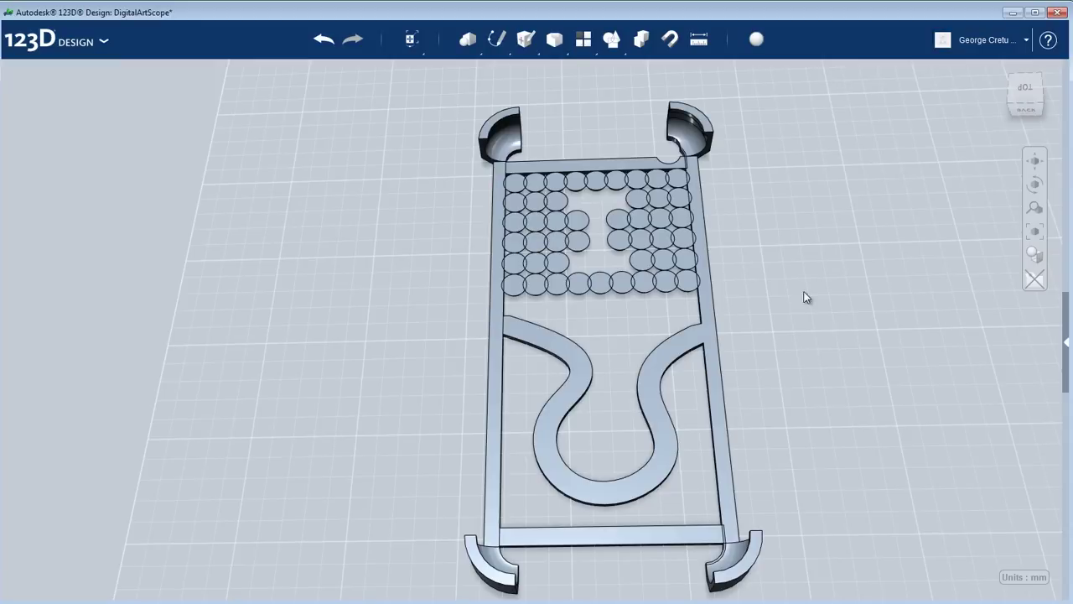
right_click_drag(711, 159, 828, 343)
middle_click_drag(829, 343, 766, 366)
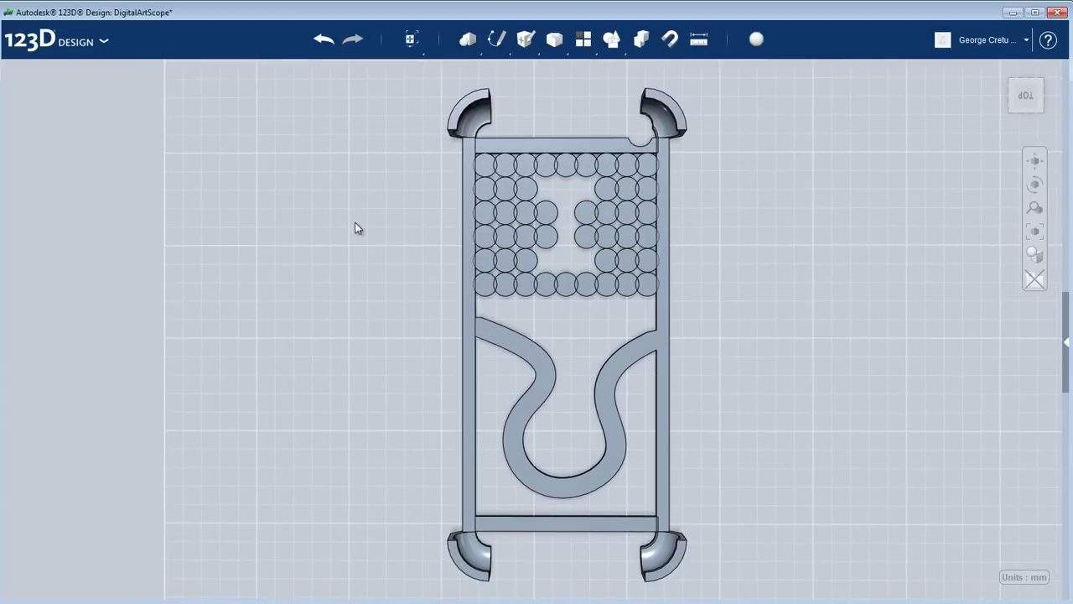